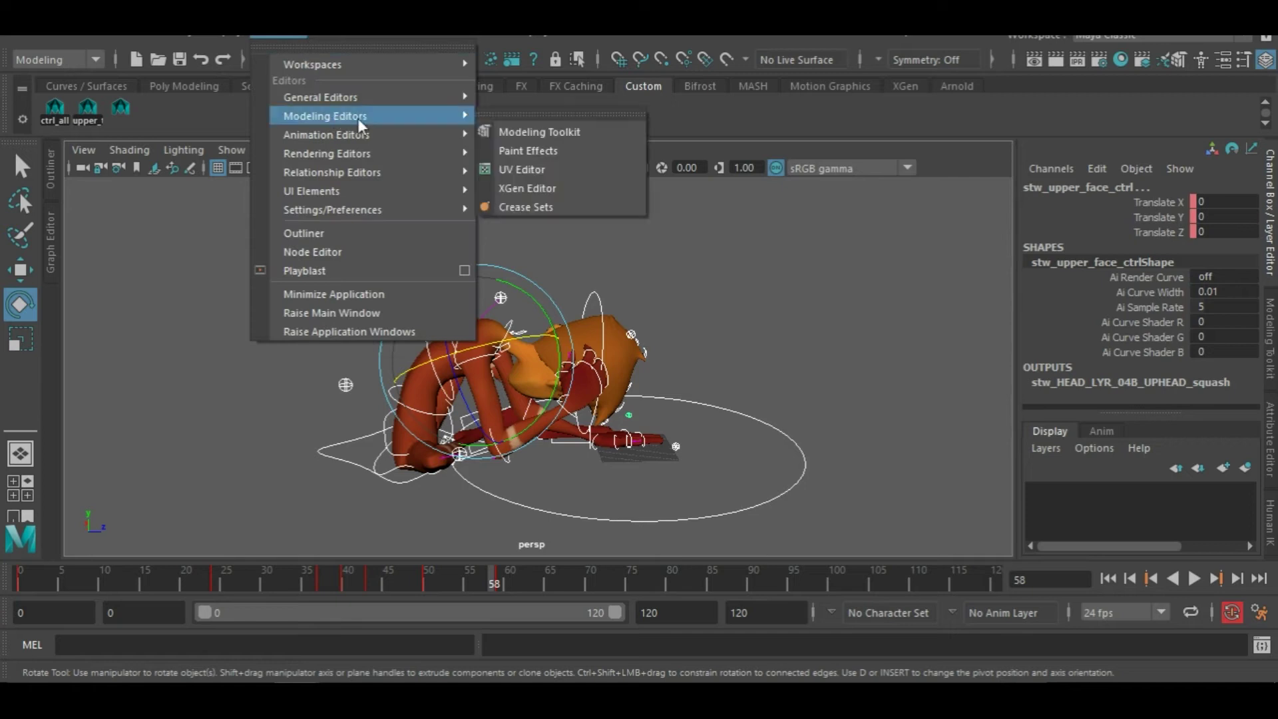
Select all the controls' keys in the Graph Editor and try Plateau tangents on them
{"action": "mouse_move", "coordinate": [365, 132]}
{"action": "left_click", "coordinate": [532, 153]}
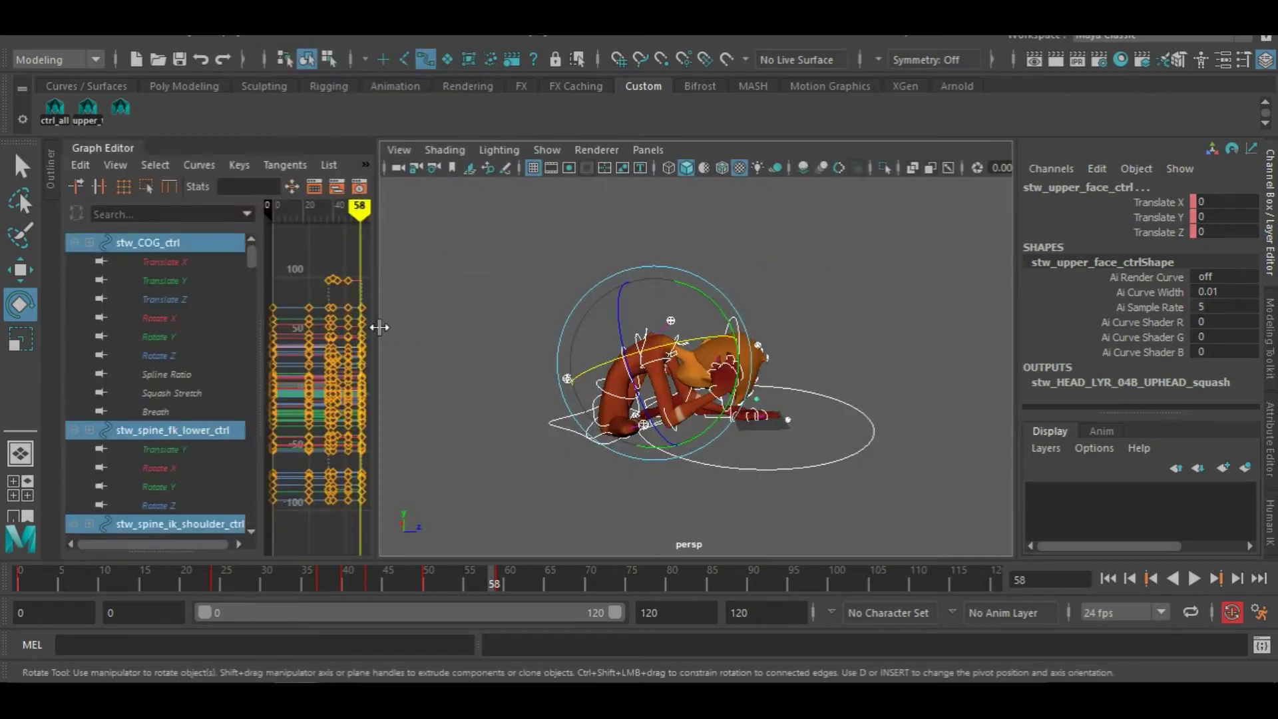
{"action": "left_click_drag", "start_coordinate": [379, 327], "coordinate": [517, 336]}
{"action": "left_click_drag", "start_coordinate": [496, 531], "coordinate": [278, 263]}
{"action": "left_click_drag", "start_coordinate": [514, 258], "coordinate": [730, 258]}
{"action": "left_click", "coordinate": [627, 187]}
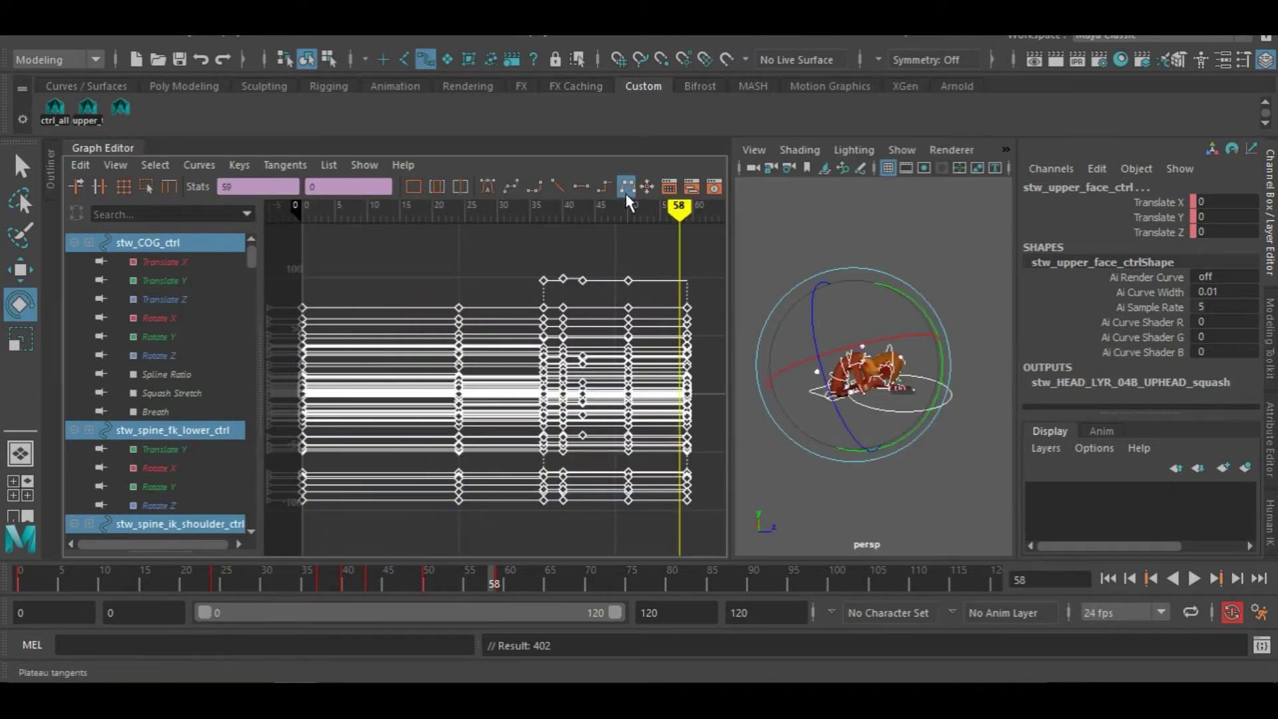
{"action": "left_click_drag", "start_coordinate": [730, 233], "coordinate": [315, 286]}
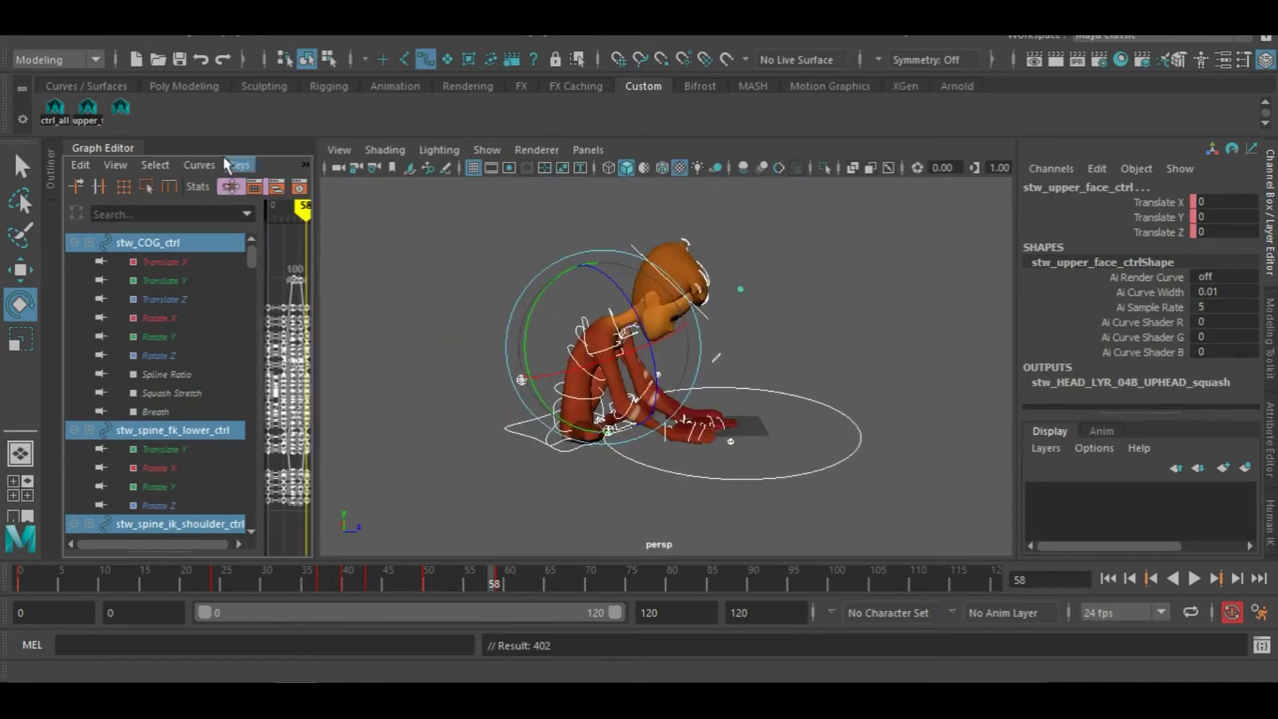
{"action": "left_click", "coordinate": [103, 148]}
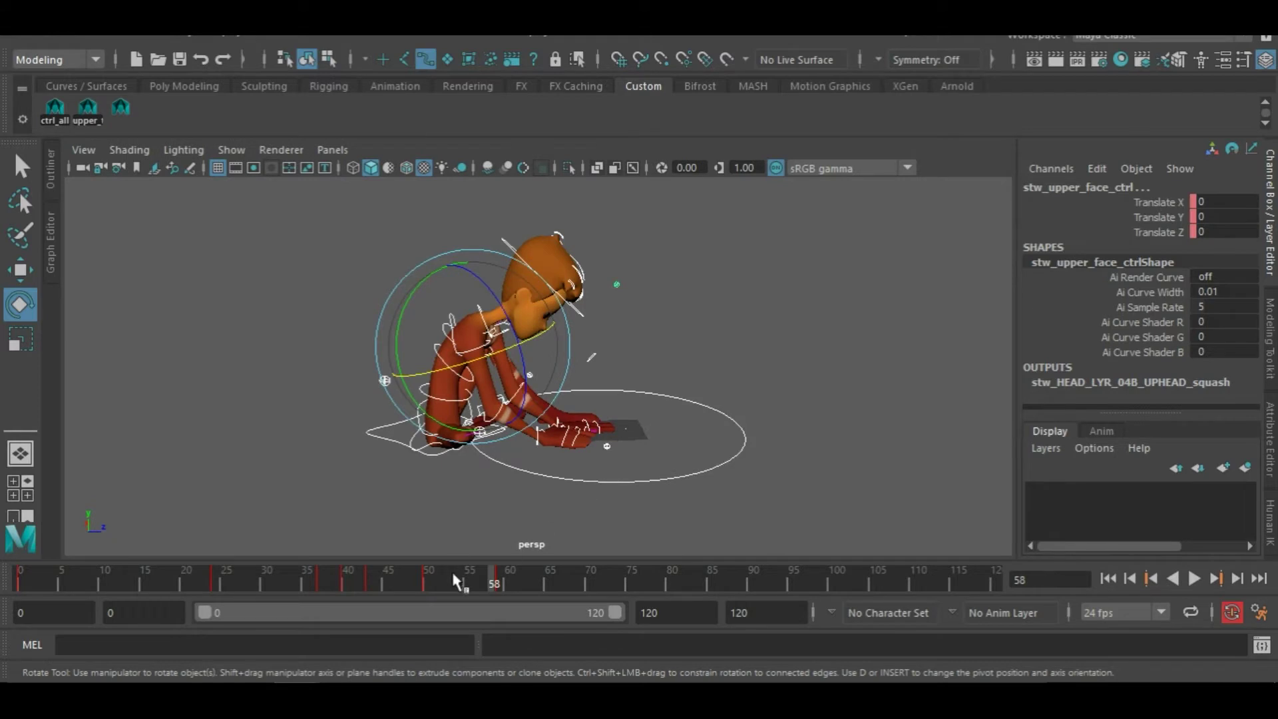
Play back and scrub the animation between frames 15 and 58 to examine how the character's motion interpolates
{"action": "left_click_drag", "start_coordinate": [452, 570], "coordinate": [154, 577]}
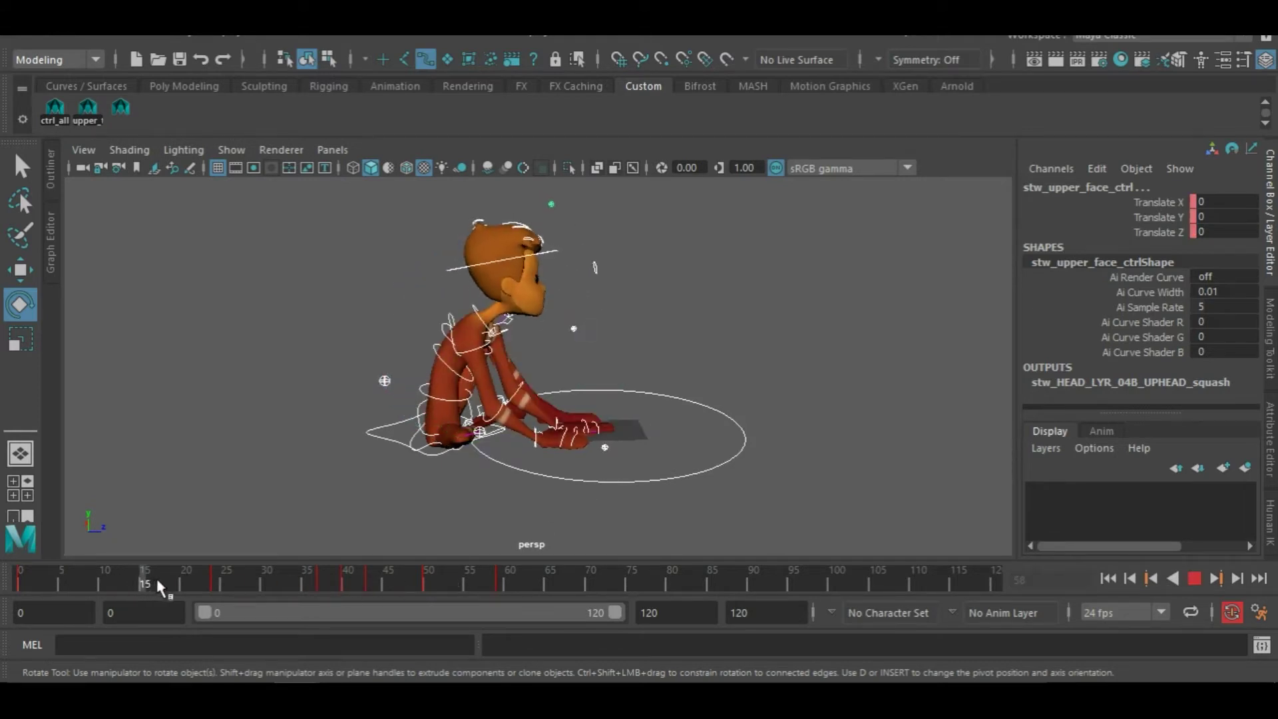
{"action": "left_click", "coordinate": [1197, 579]}
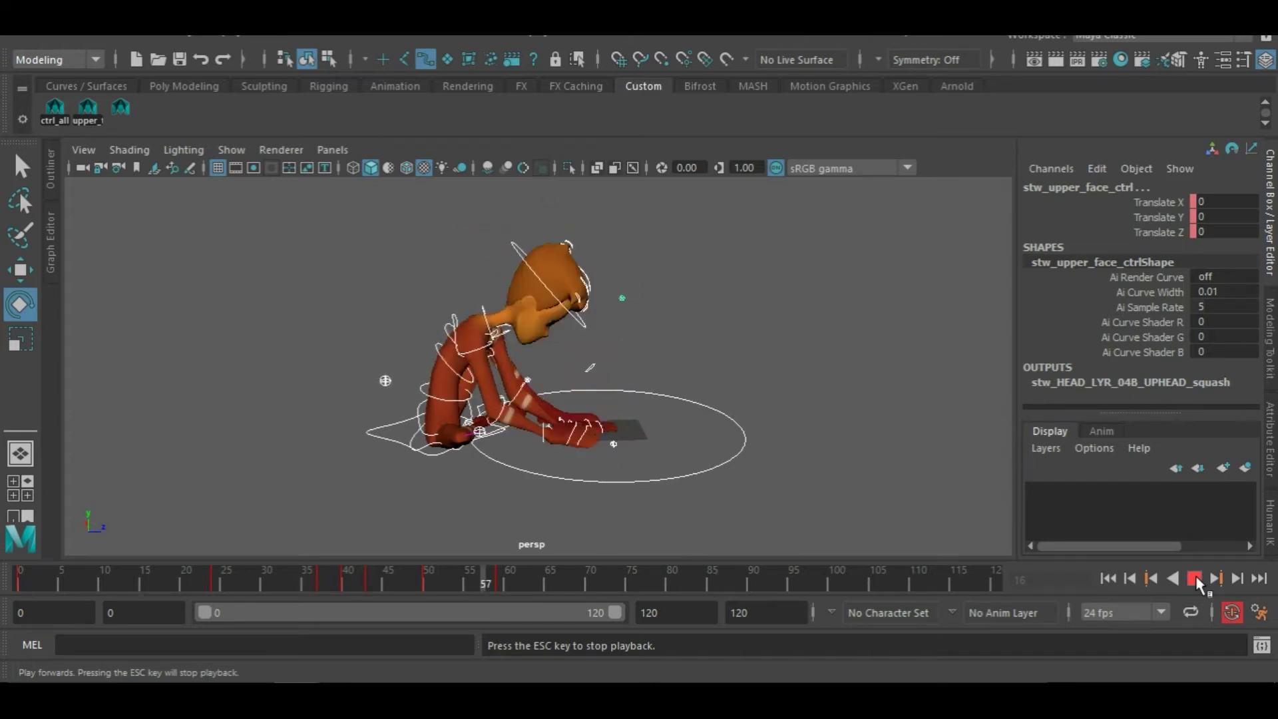
{"action": "left_click", "coordinate": [1195, 579]}
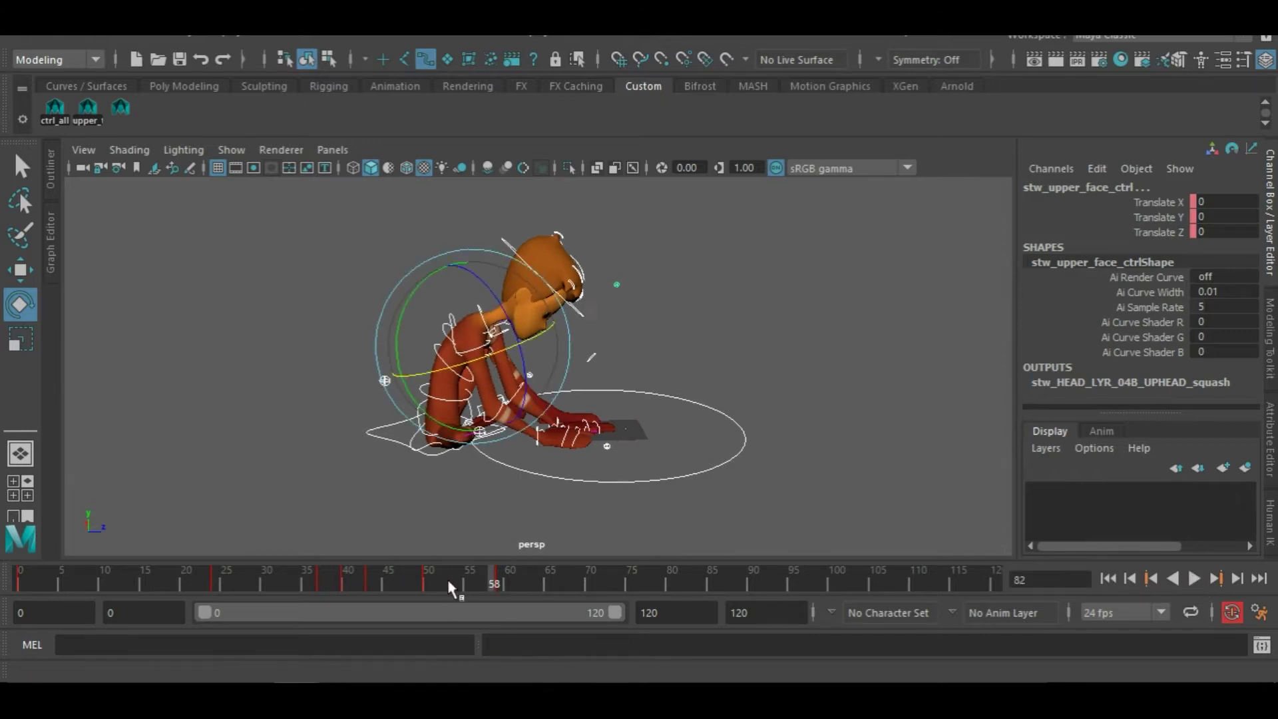
{"action": "mouse_move", "coordinate": [446, 577]}
{"action": "left_mouse_down"}
{"action": "mouse_move", "coordinate": [331, 577]}
{"action": "mouse_move", "coordinate": [403, 595]}
{"action": "mouse_move", "coordinate": [368, 589]}
{"action": "left_mouse_up"}
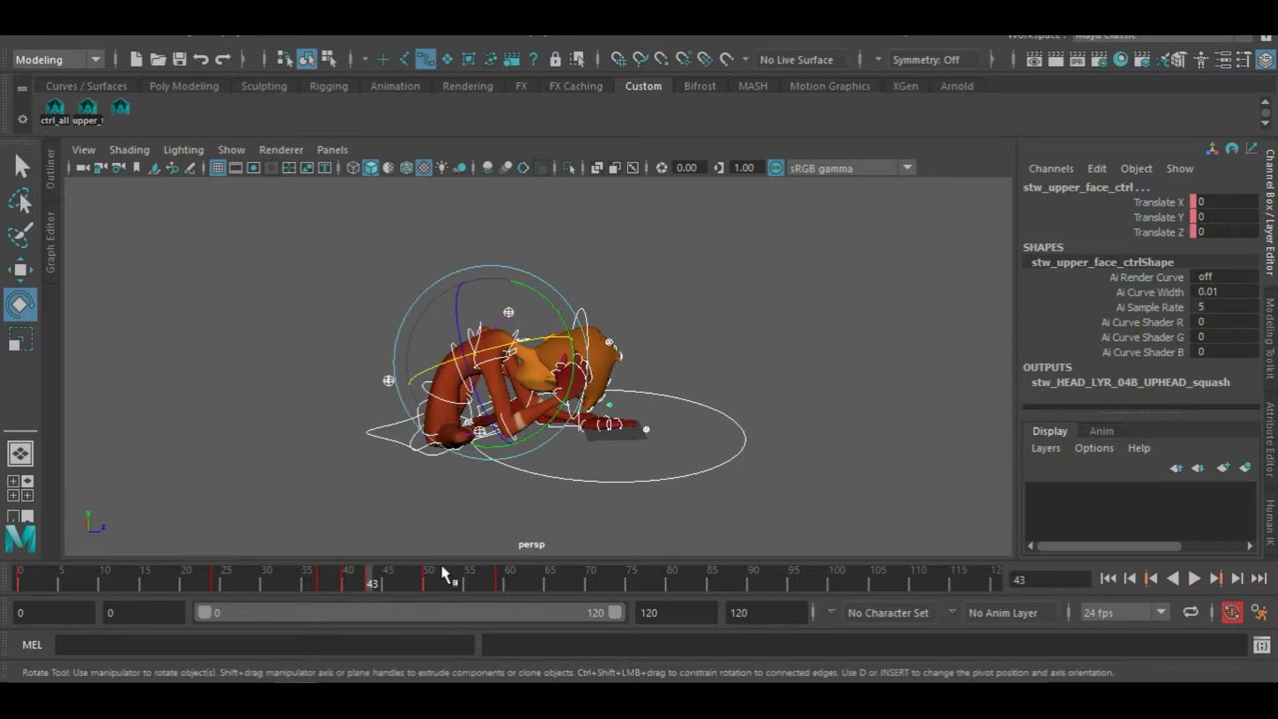
{"action": "key", "text": "alt+v"}
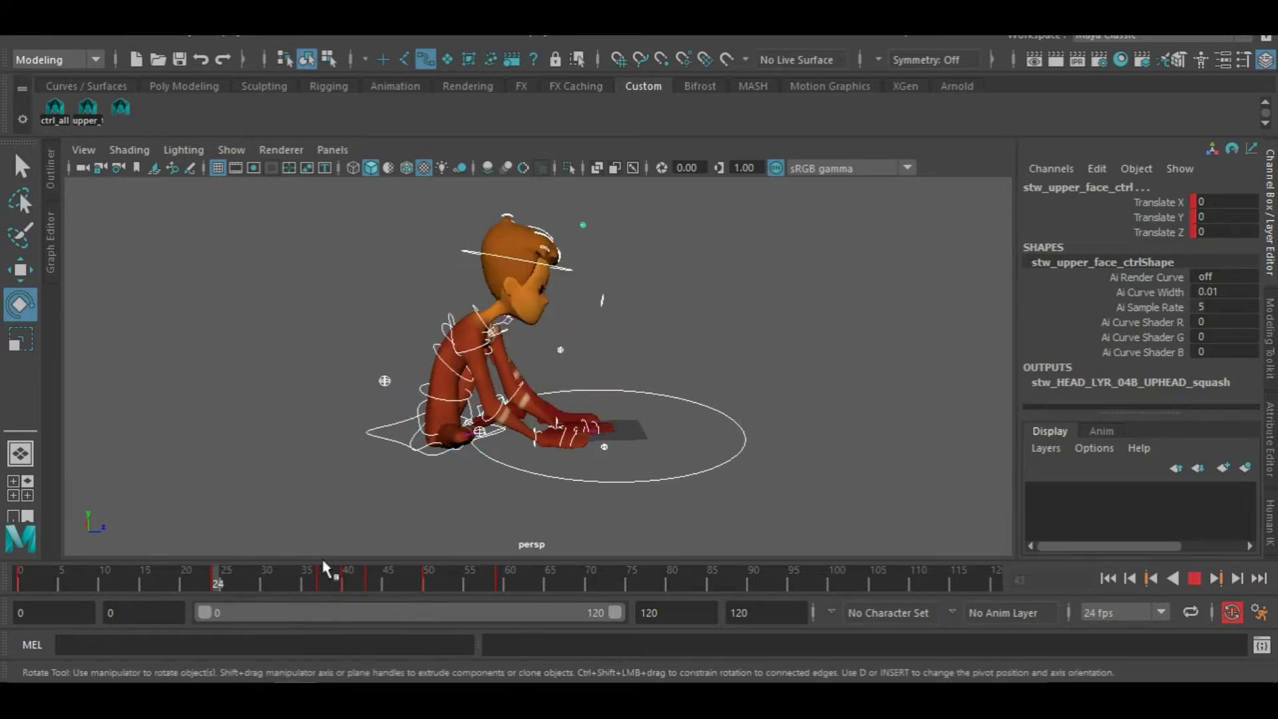
{"action": "left_click", "coordinate": [347, 572]}
{"action": "left_click", "coordinate": [386, 577]}
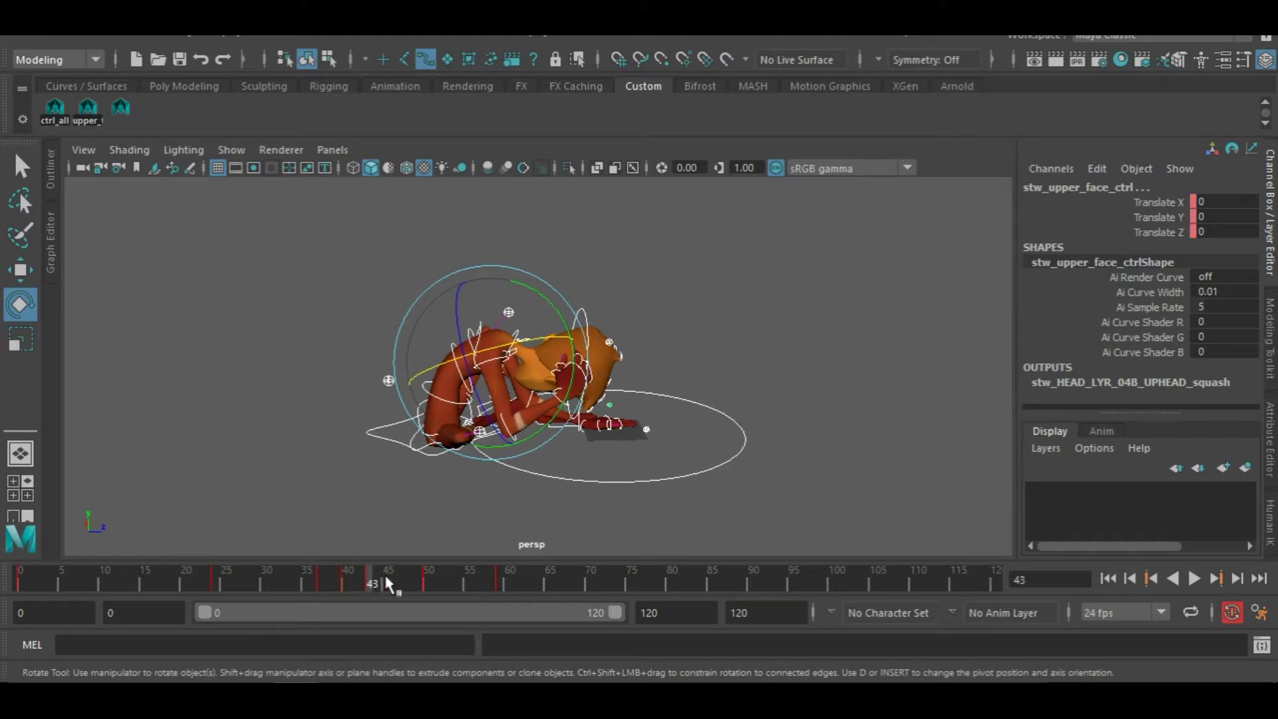
{"action": "key", "text": "alt+v"}
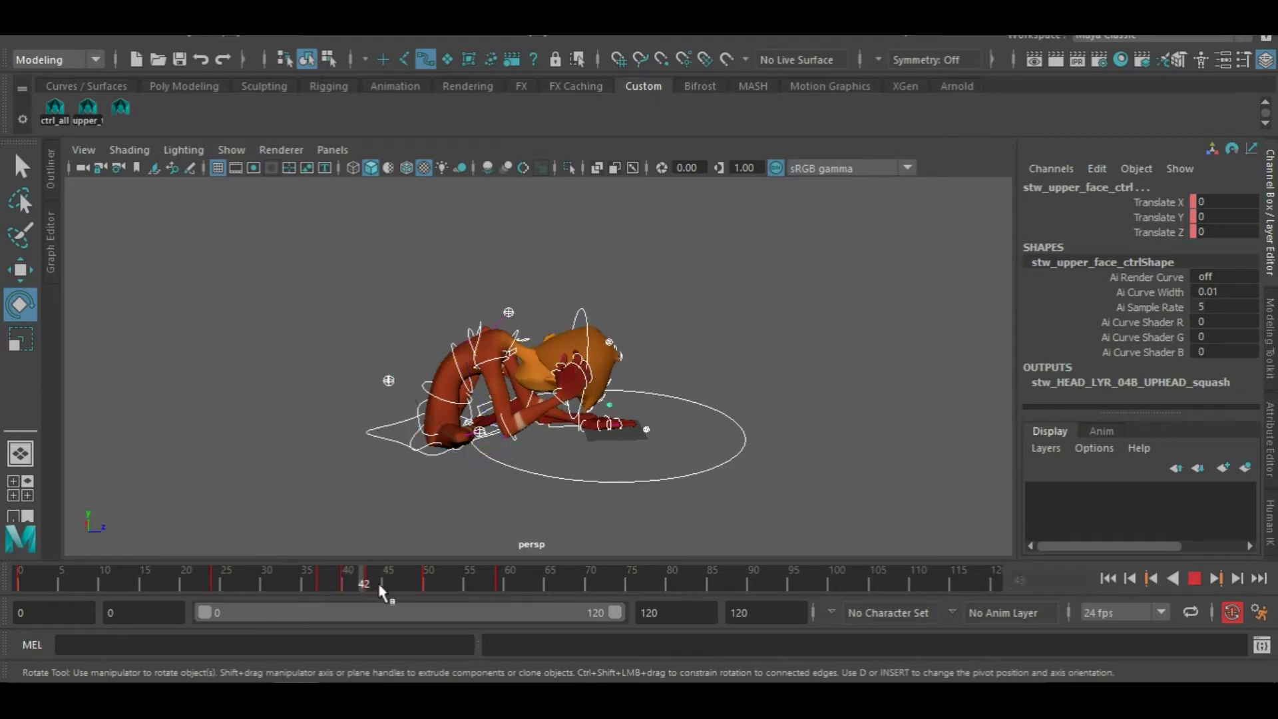
{"action": "key", "text": "alt+v"}
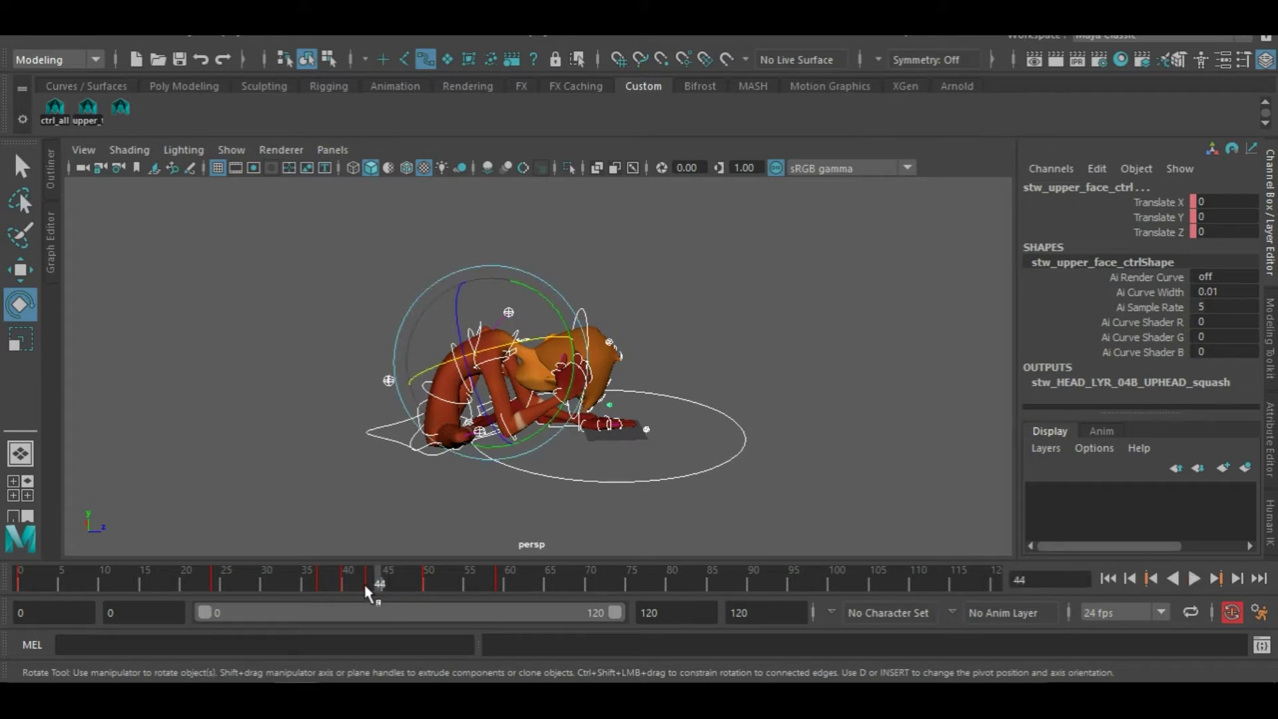
{"action": "left_click_drag", "start_coordinate": [382, 580], "coordinate": [208, 571]}
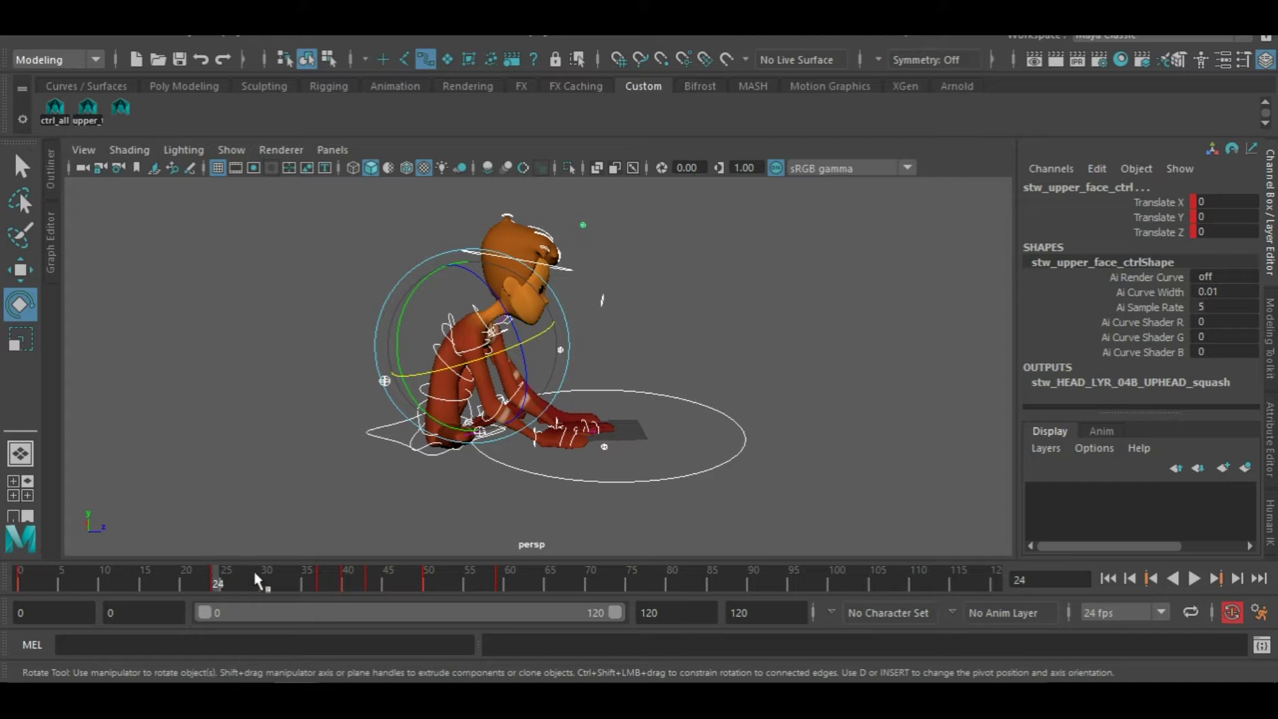
Undo the Plateau tangent change on the controls' keys
{"action": "left_click", "coordinate": [339, 514]}
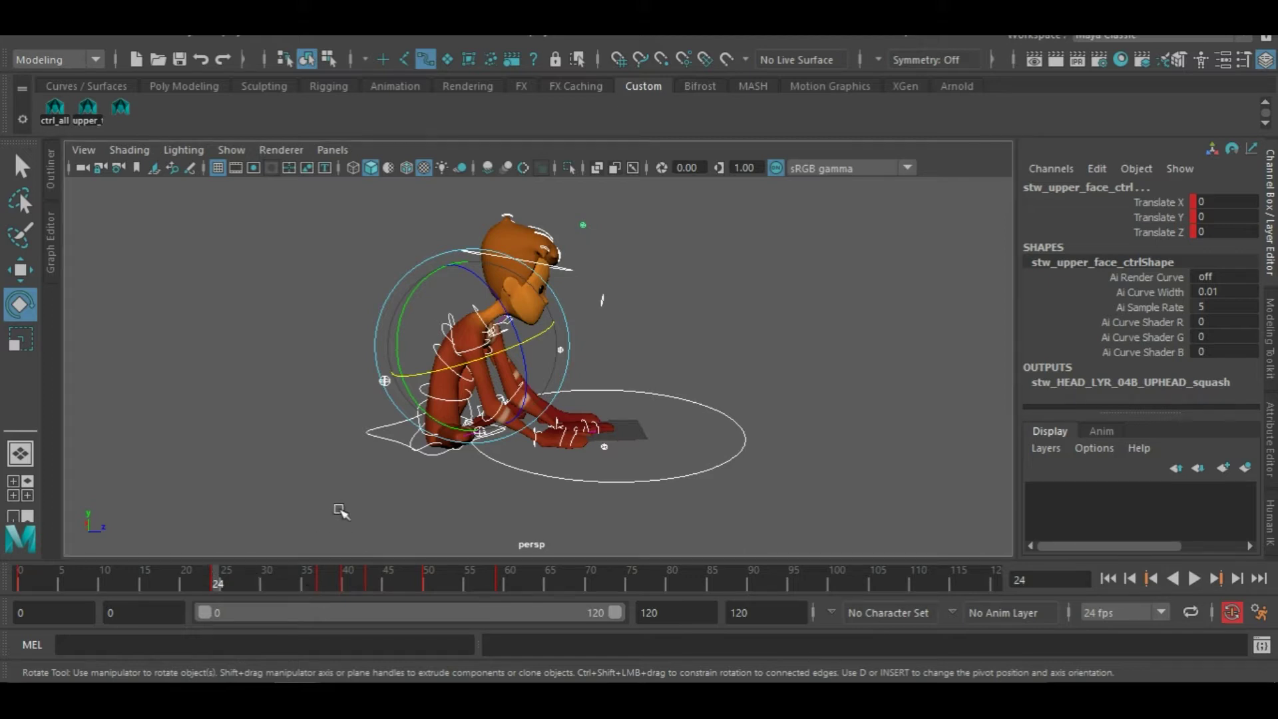
{"action": "key", "text": "ctrl+z"}
{"action": "key", "text": "ctrl+z"}
{"action": "key", "text": "ctrl+z"}
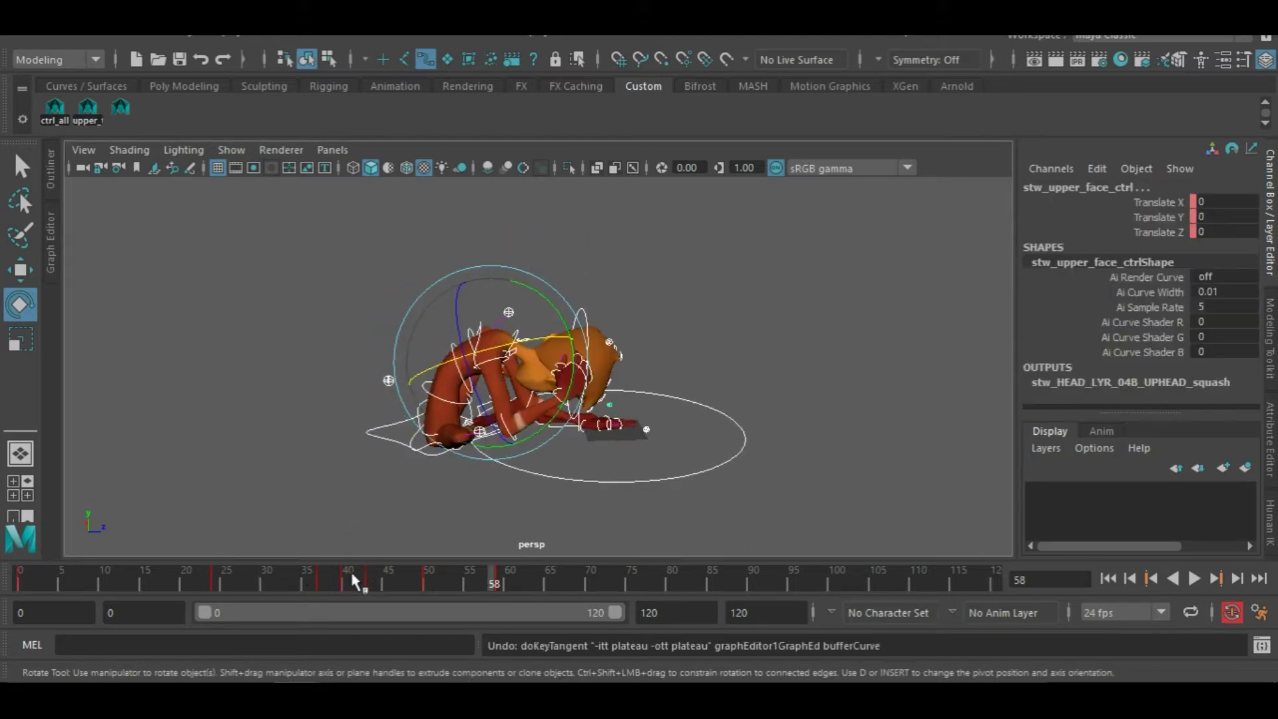
Key all the selected controls at frames 45 and 47 and check the held pose in playback
{"action": "mouse_move", "coordinate": [351, 575]}
{"action": "left_mouse_down"}
{"action": "mouse_move", "coordinate": [147, 565]}
{"action": "mouse_move", "coordinate": [366, 570]}
{"action": "mouse_move", "coordinate": [394, 585]}
{"action": "mouse_move", "coordinate": [345, 574]}
{"action": "left_mouse_up"}
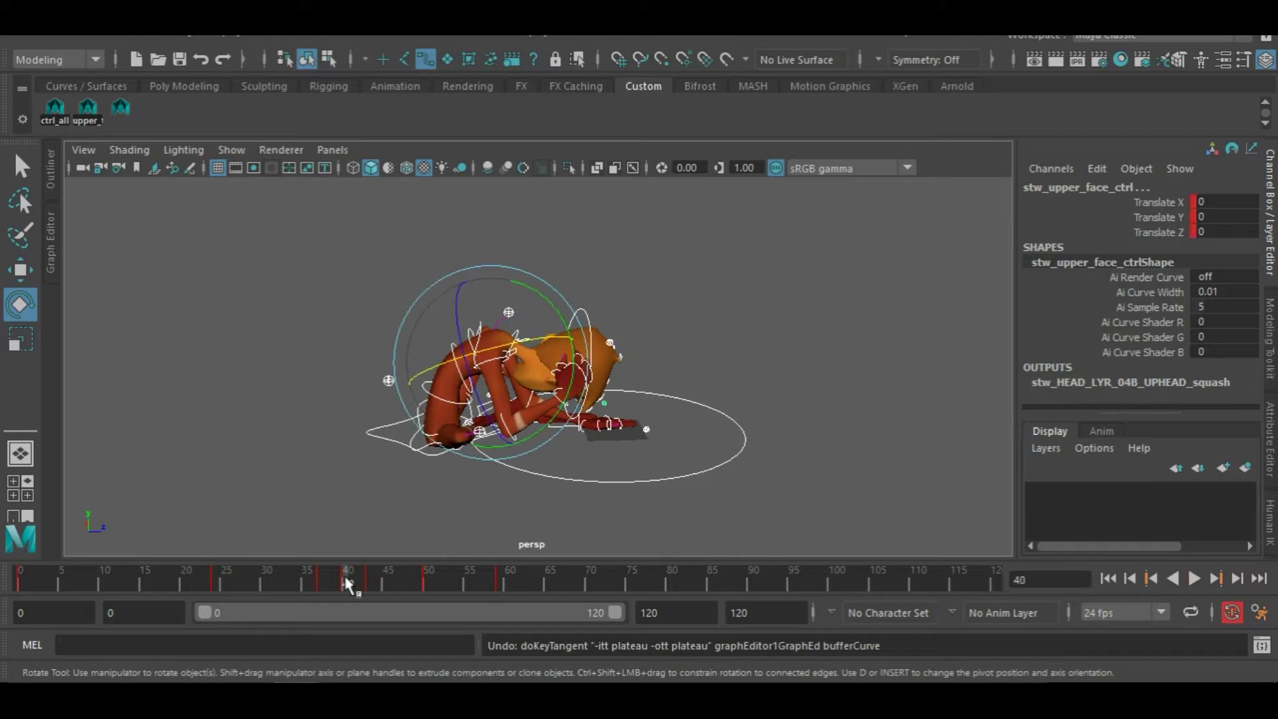
{"action": "left_click", "coordinate": [388, 574]}
{"action": "left_click_drag", "start_coordinate": [375, 588], "coordinate": [373, 589]}
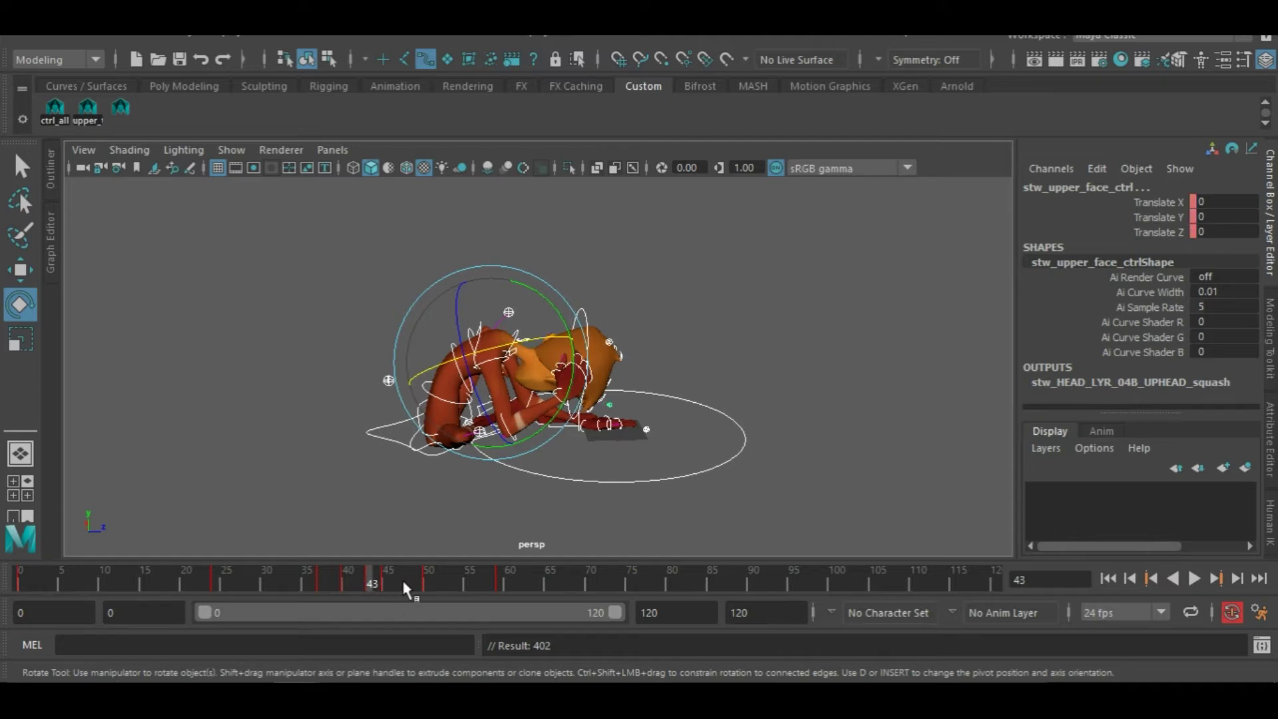
{"action": "key", "text": "s"}
{"action": "key", "text": "alt+v"}
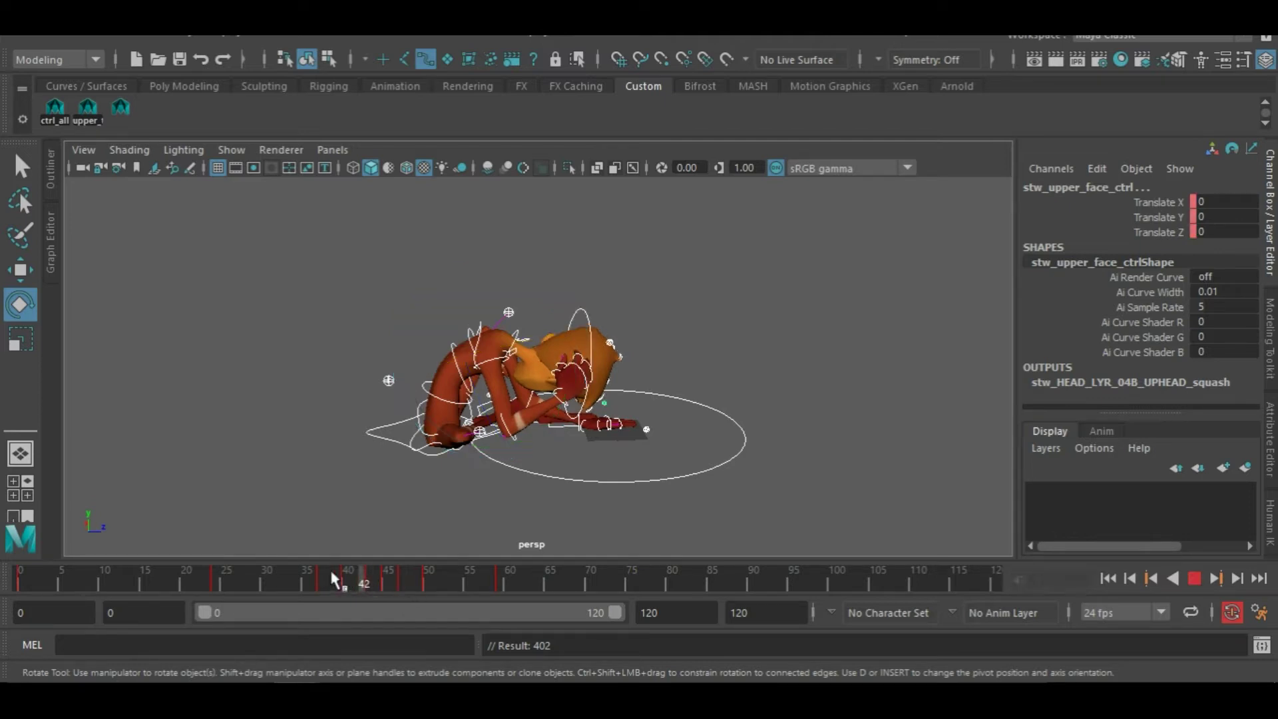
{"action": "key", "text": "alt+v"}
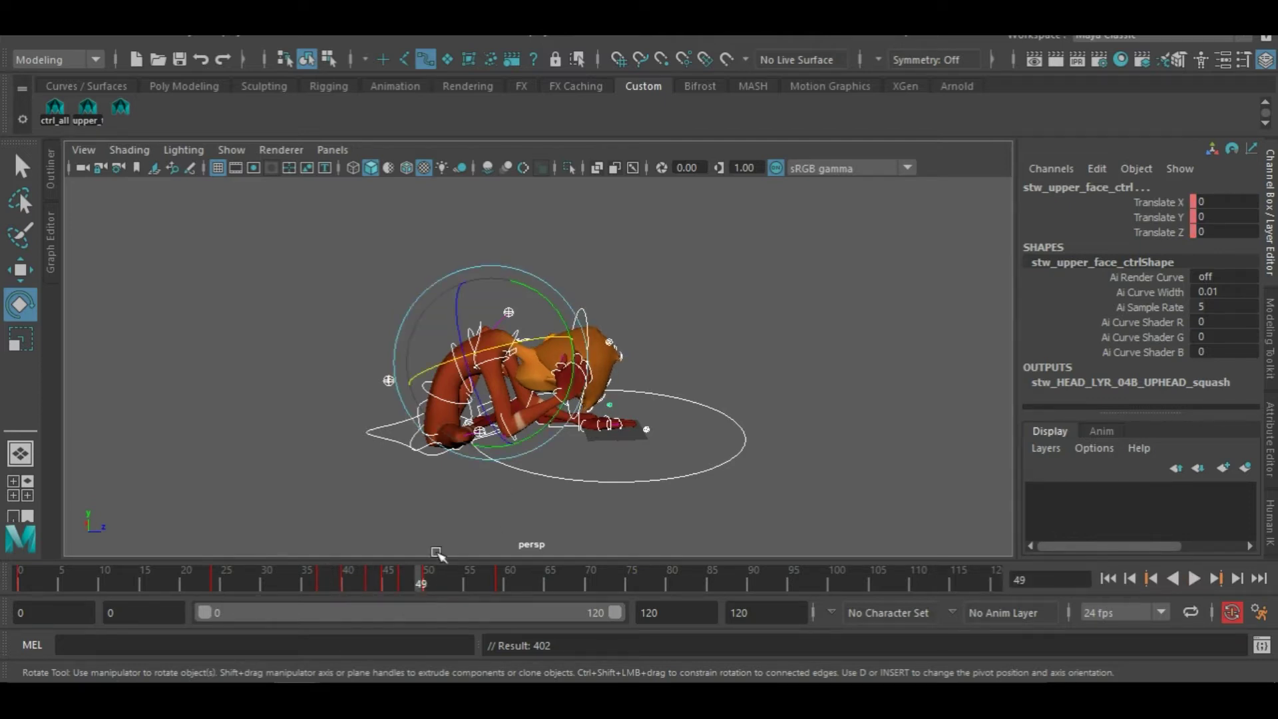
Rotate the neck control at frame 47 to a Rotate X of about 30.7
{"action": "left_click", "coordinate": [1147, 586]}
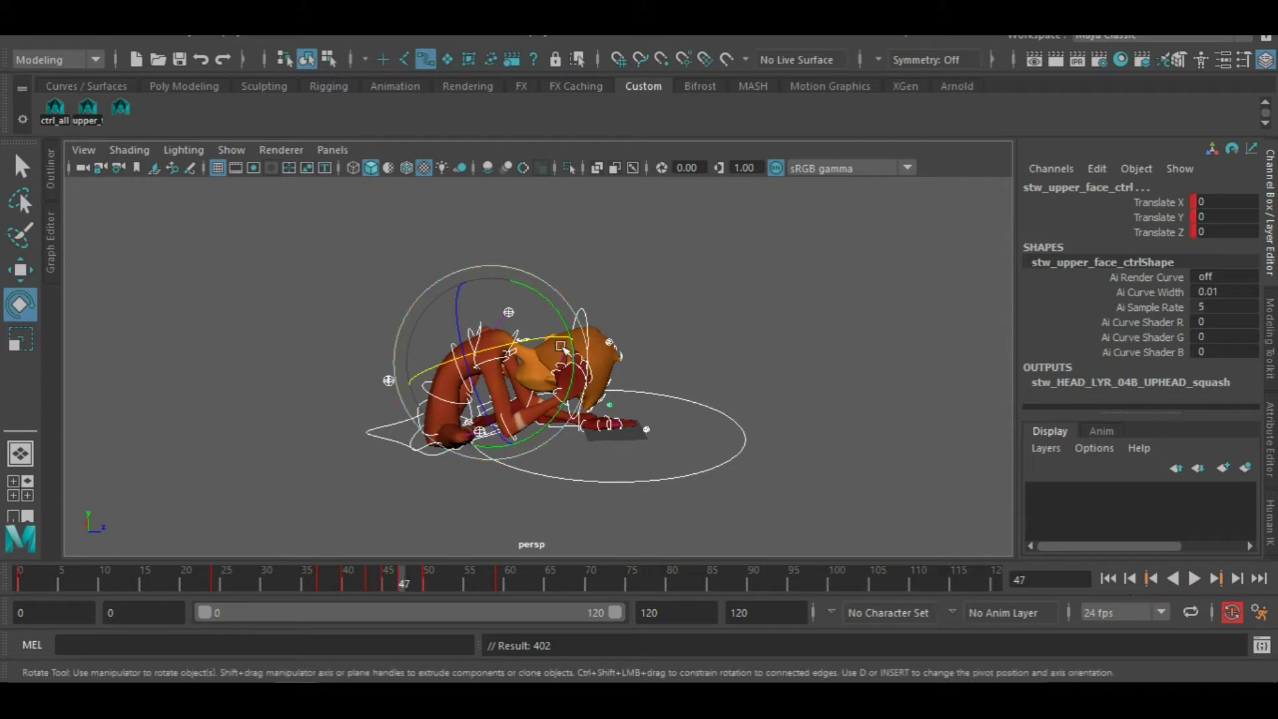
{"action": "left_click", "coordinate": [662, 269]}
{"action": "left_click", "coordinate": [516, 339]}
{"action": "scroll", "coordinate": [577, 408], "scroll_direction": "up", "scroll_amount": 3}
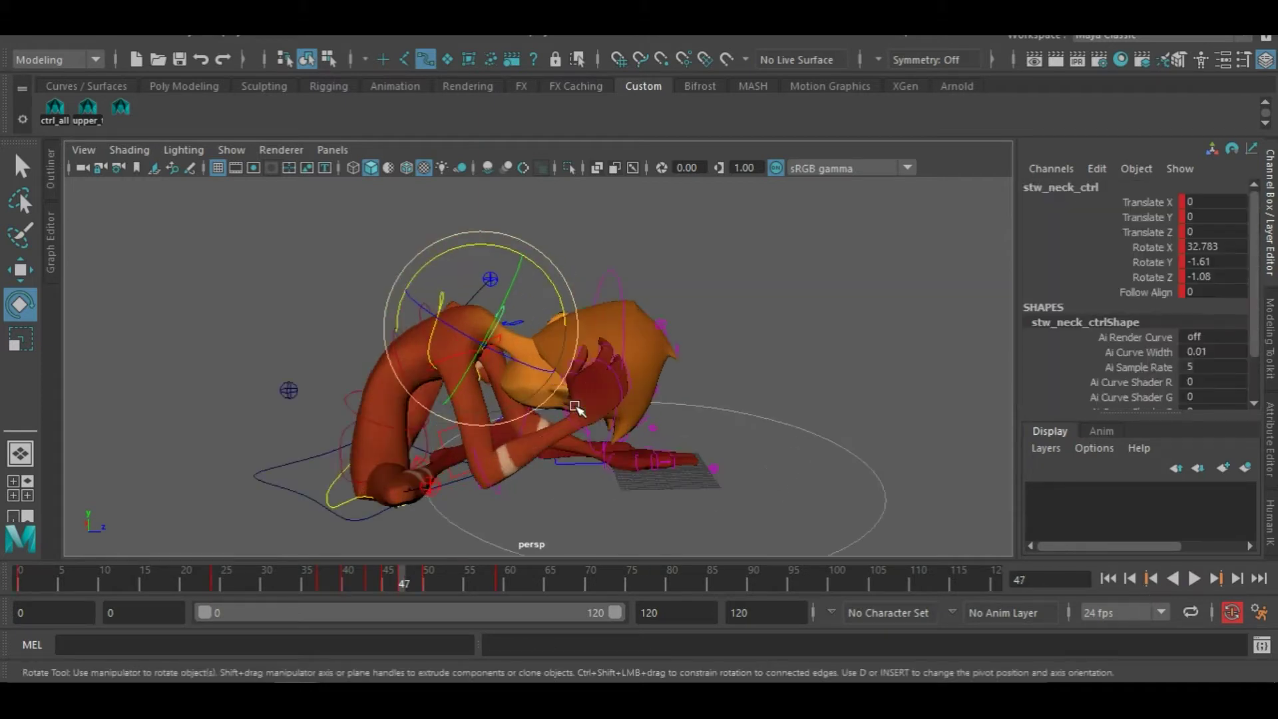
{"action": "left_click_drag", "start_coordinate": [566, 359], "coordinate": [554, 377]}
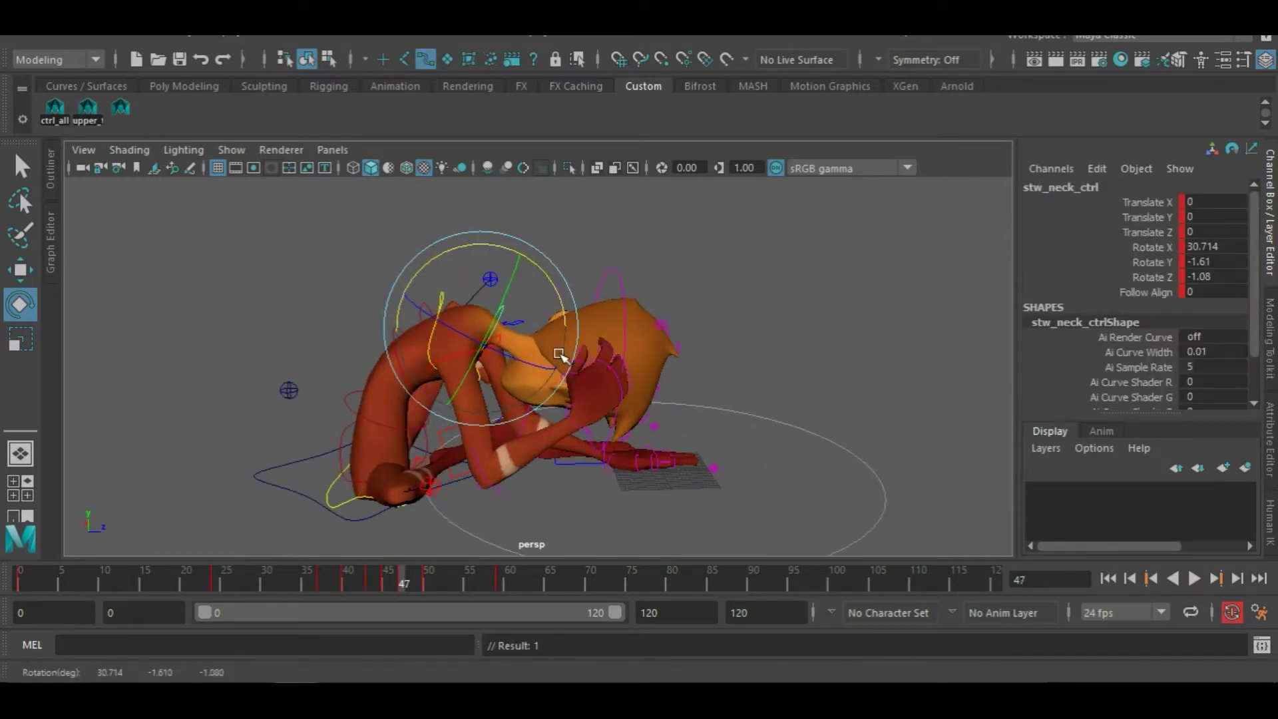
Rotate the neck control at frame 43 to about 30.9 in X, -1.46 in Y and -0.02 in Z
{"action": "left_click", "coordinate": [1215, 578]}
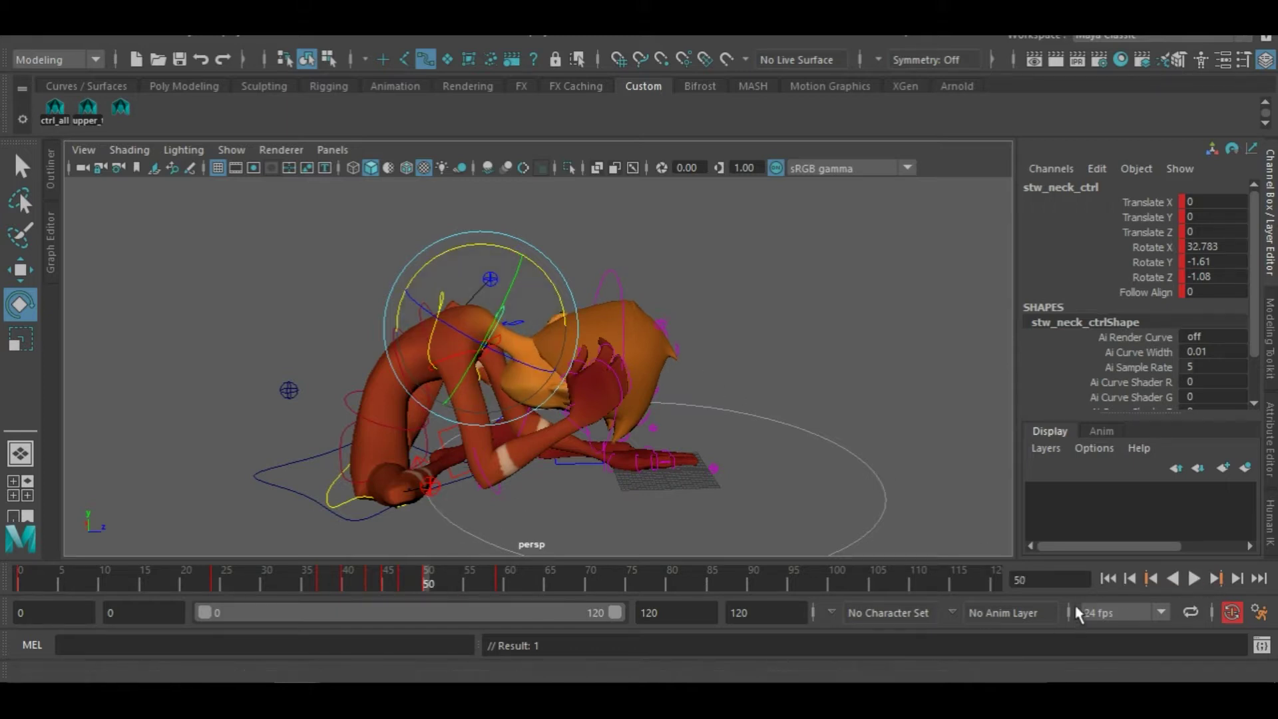
{"action": "left_click", "coordinate": [1151, 579]}
{"action": "left_click", "coordinate": [1151, 579]}
{"action": "left_click", "coordinate": [1150, 579]}
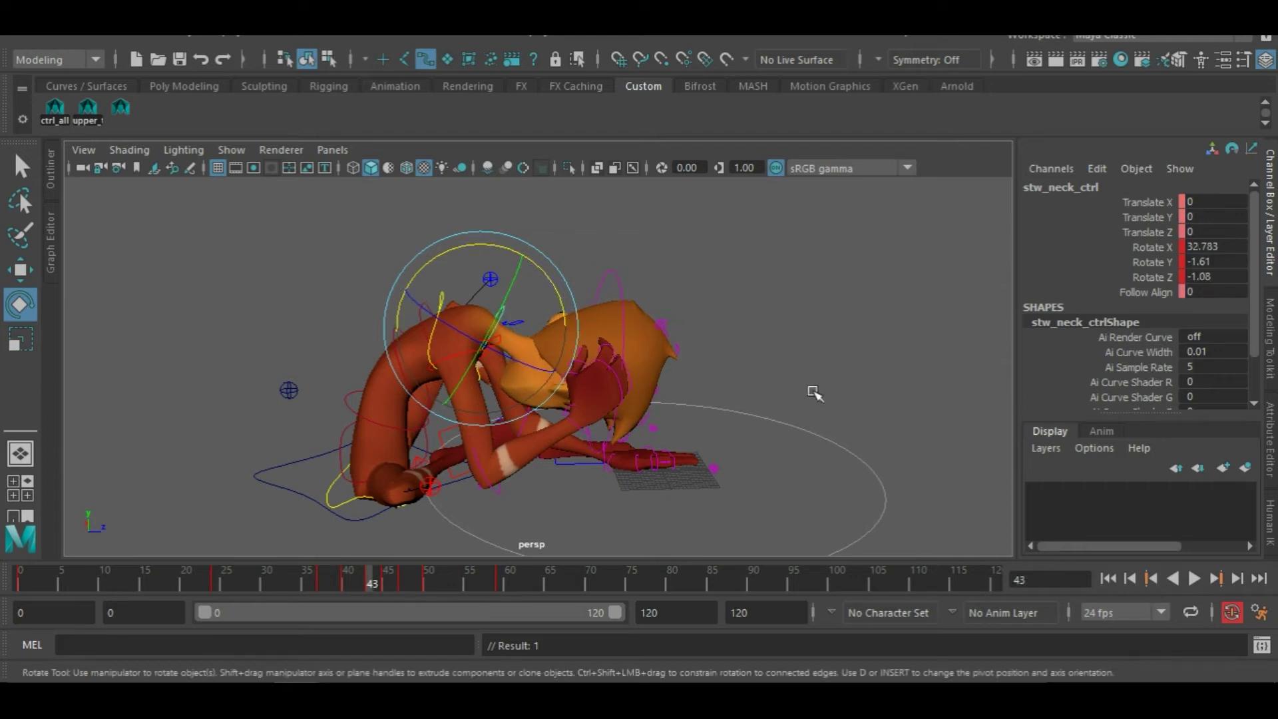
{"action": "left_click_drag", "start_coordinate": [808, 386], "coordinate": [593, 383], "text": "alt"}
{"action": "left_click_drag", "start_coordinate": [498, 338], "coordinate": [515, 362]}
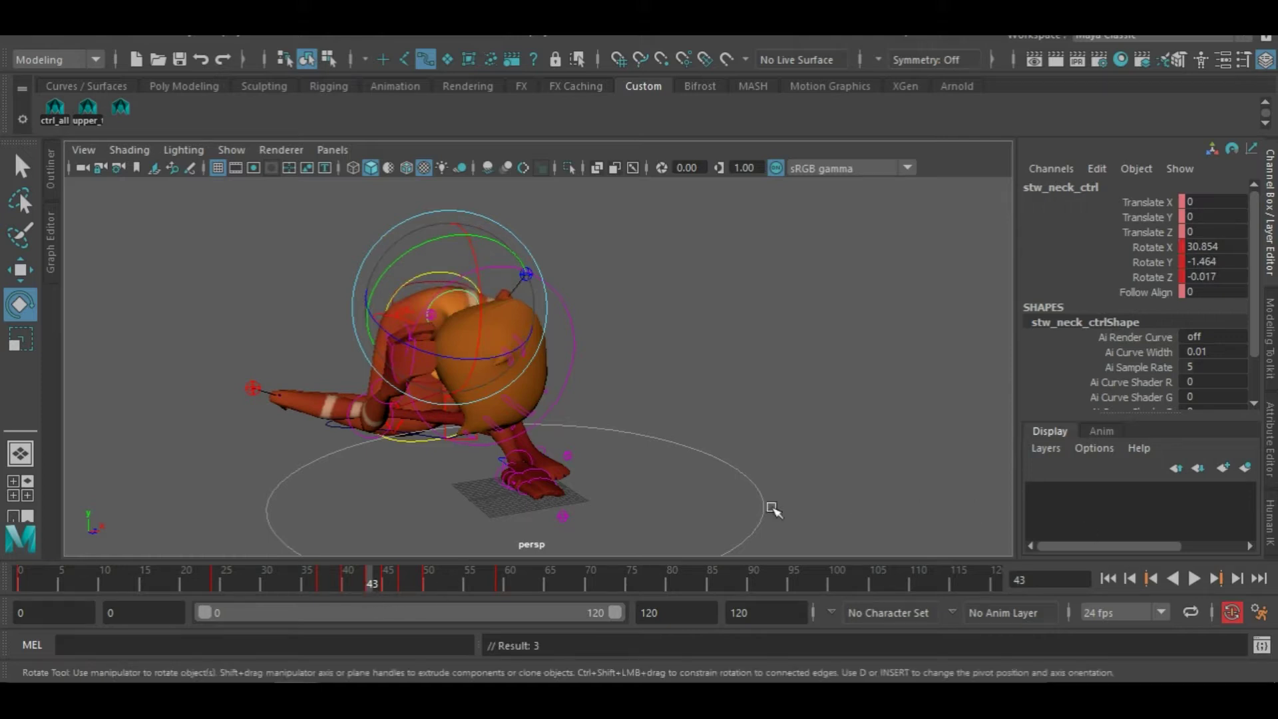
{"action": "left_click_drag", "start_coordinate": [369, 434], "coordinate": [491, 448], "text": "alt"}
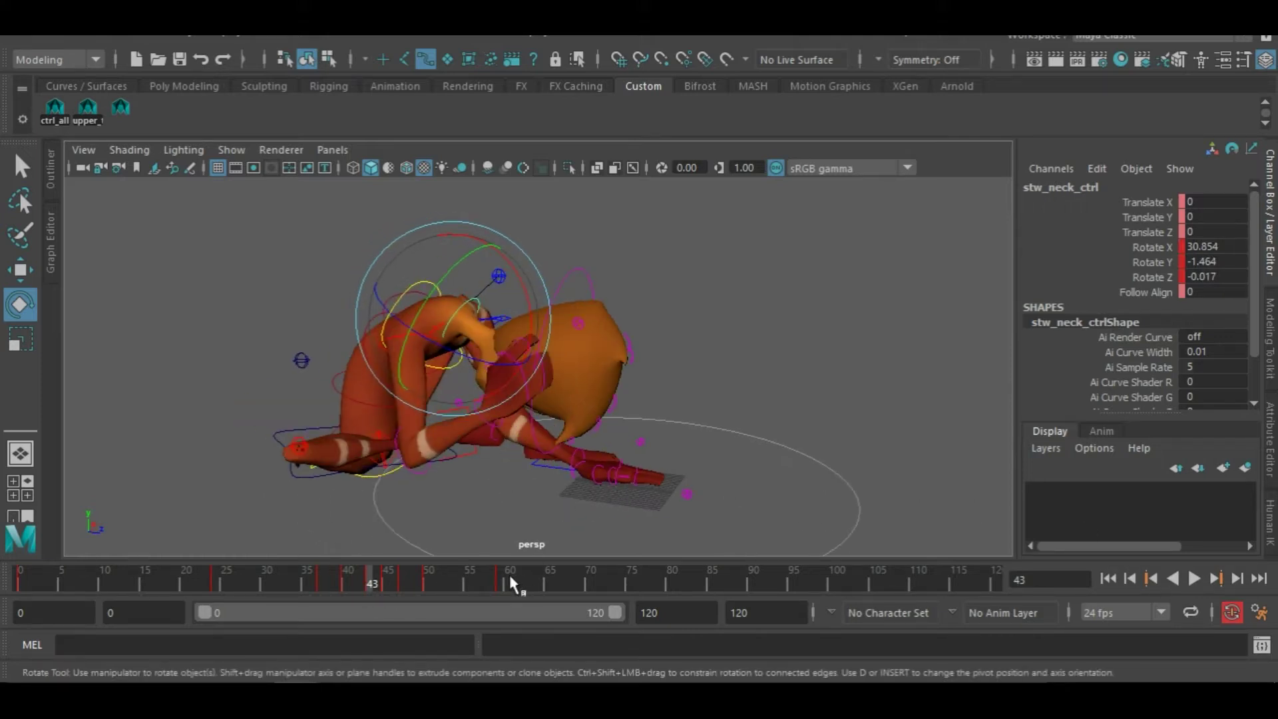
Step through the keyed poses up to frame 59 and compare the raised pose with the sitting reference video
{"action": "left_click", "coordinate": [1216, 579]}
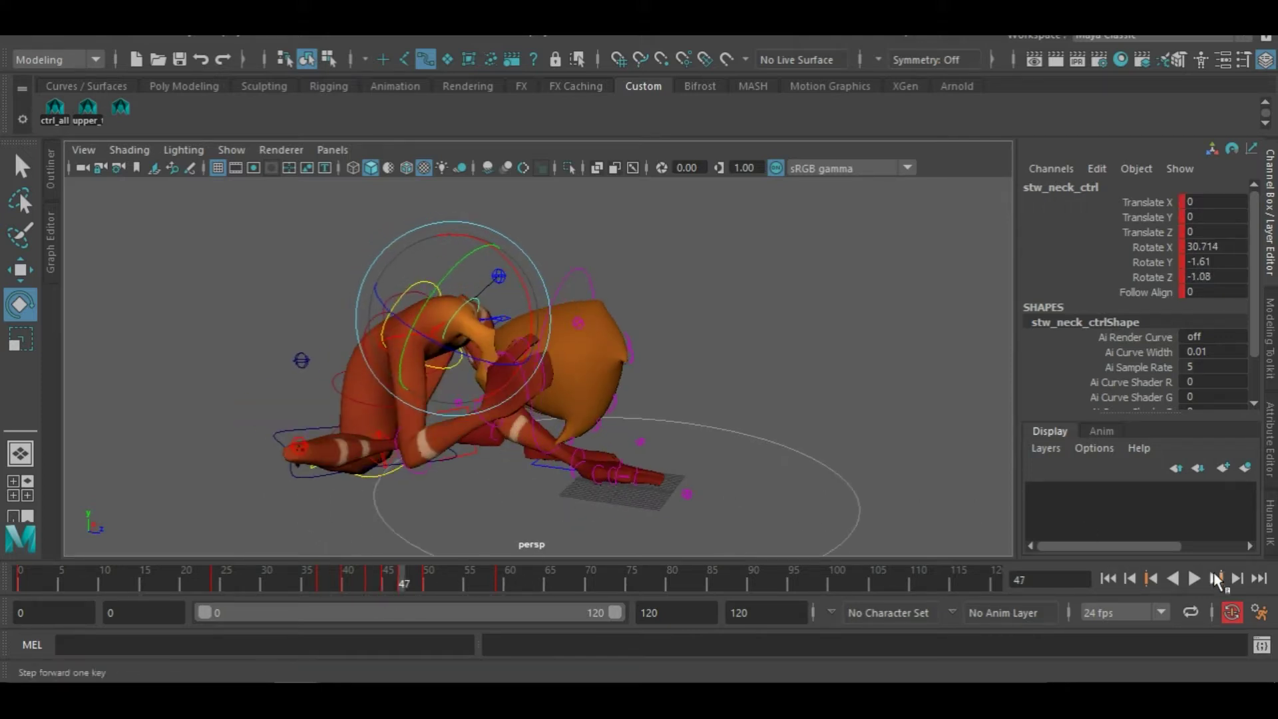
{"action": "left_click", "coordinate": [1214, 577]}
{"action": "left_click", "coordinate": [1214, 577]}
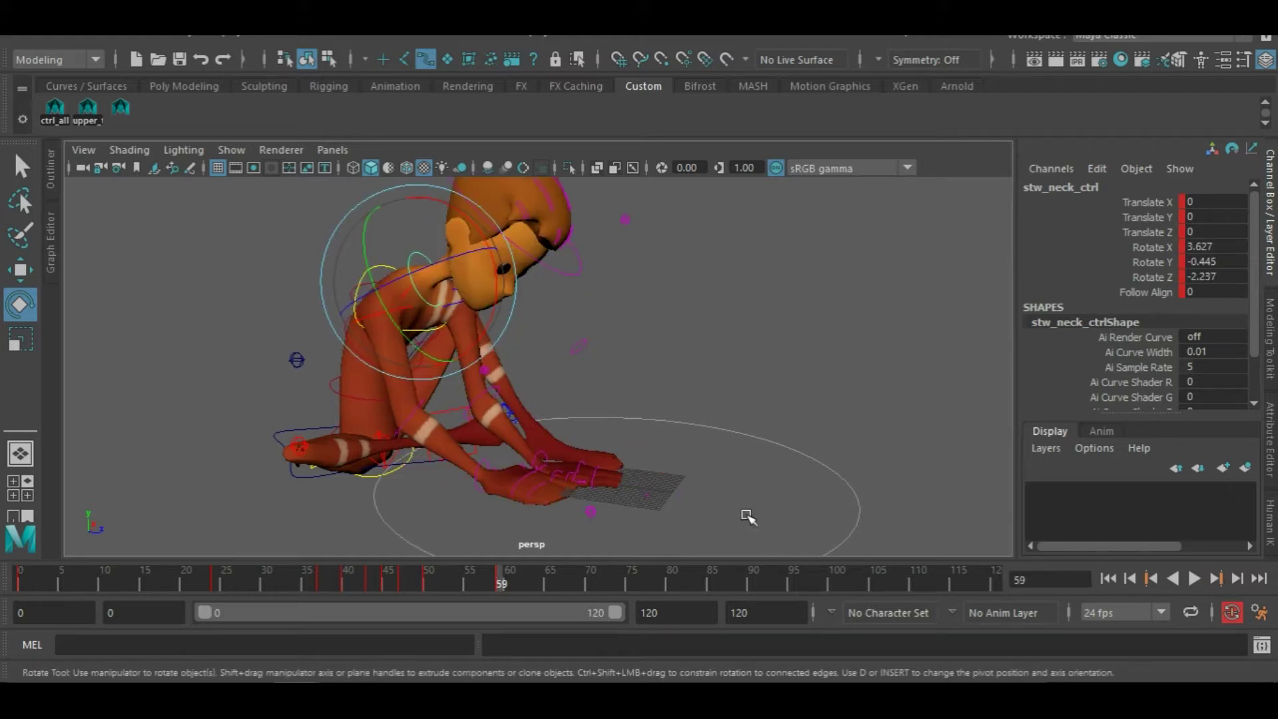
{"action": "left_click_drag", "start_coordinate": [599, 434], "coordinate": [479, 492], "text": "alt"}
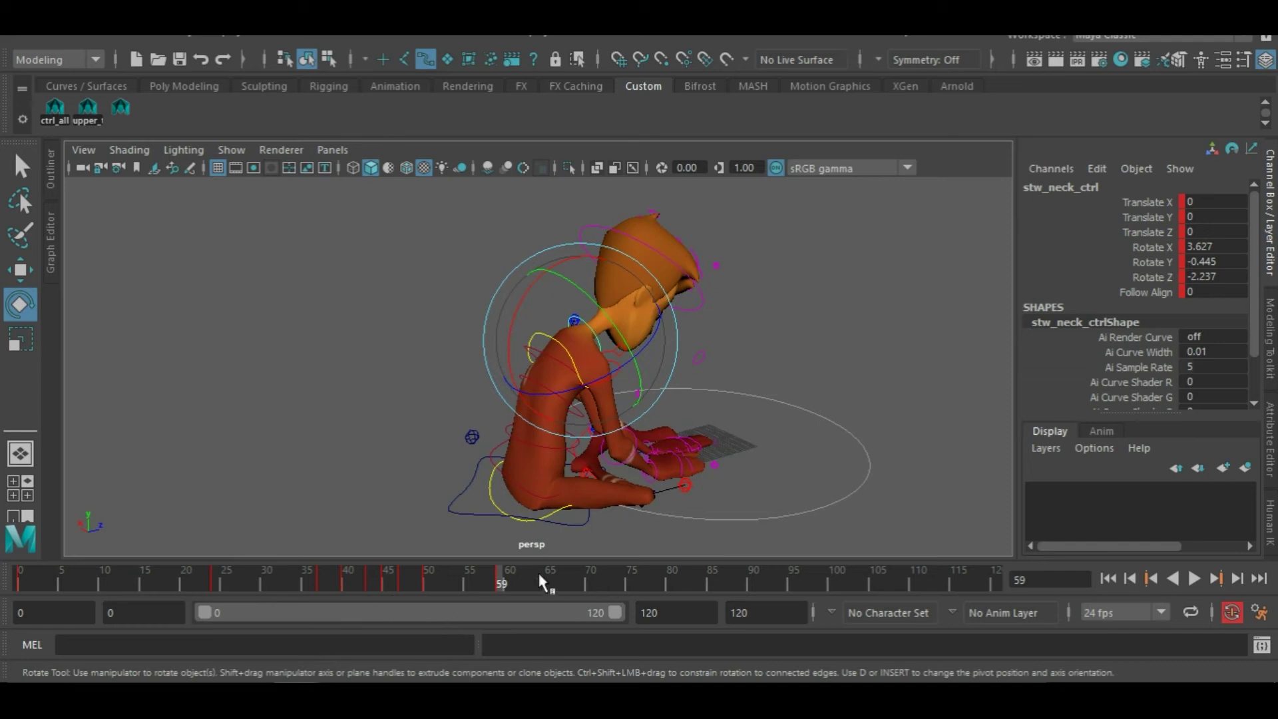
{"action": "left_click_drag", "start_coordinate": [500, 583], "coordinate": [470, 581]}
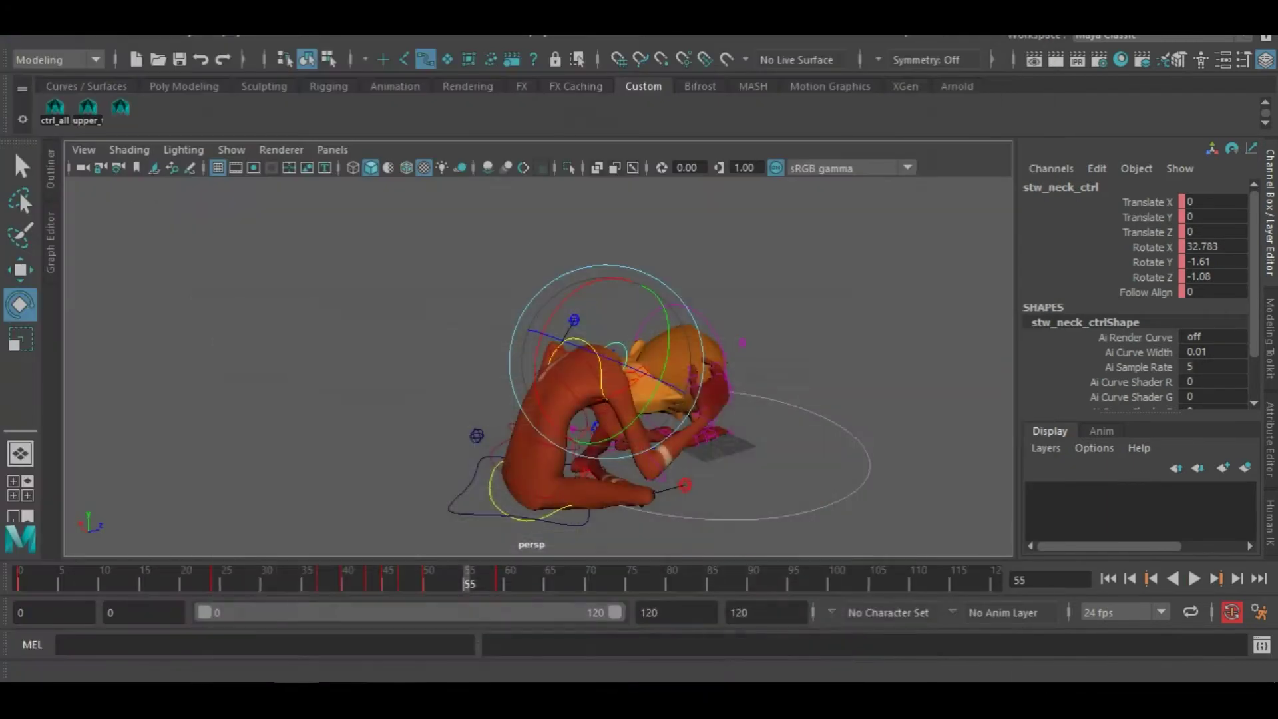
{"action": "key", "text": "alt+Tab"}
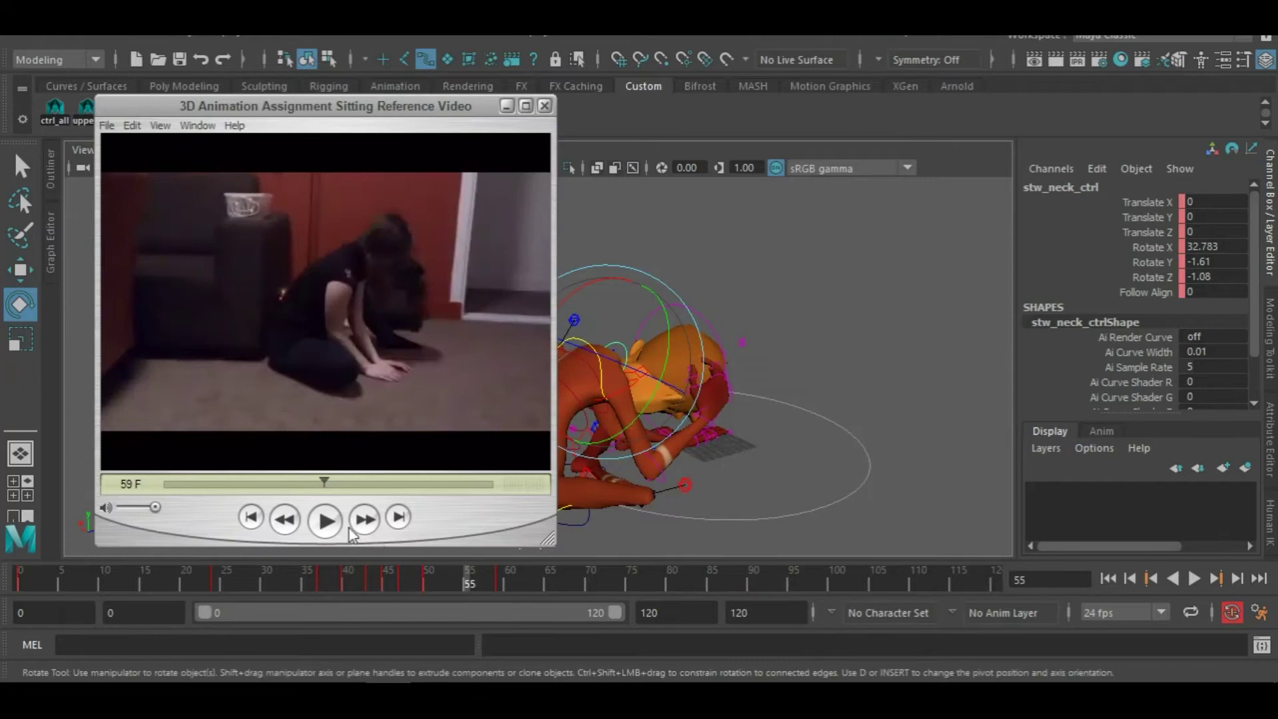
{"action": "left_click", "coordinate": [496, 573]}
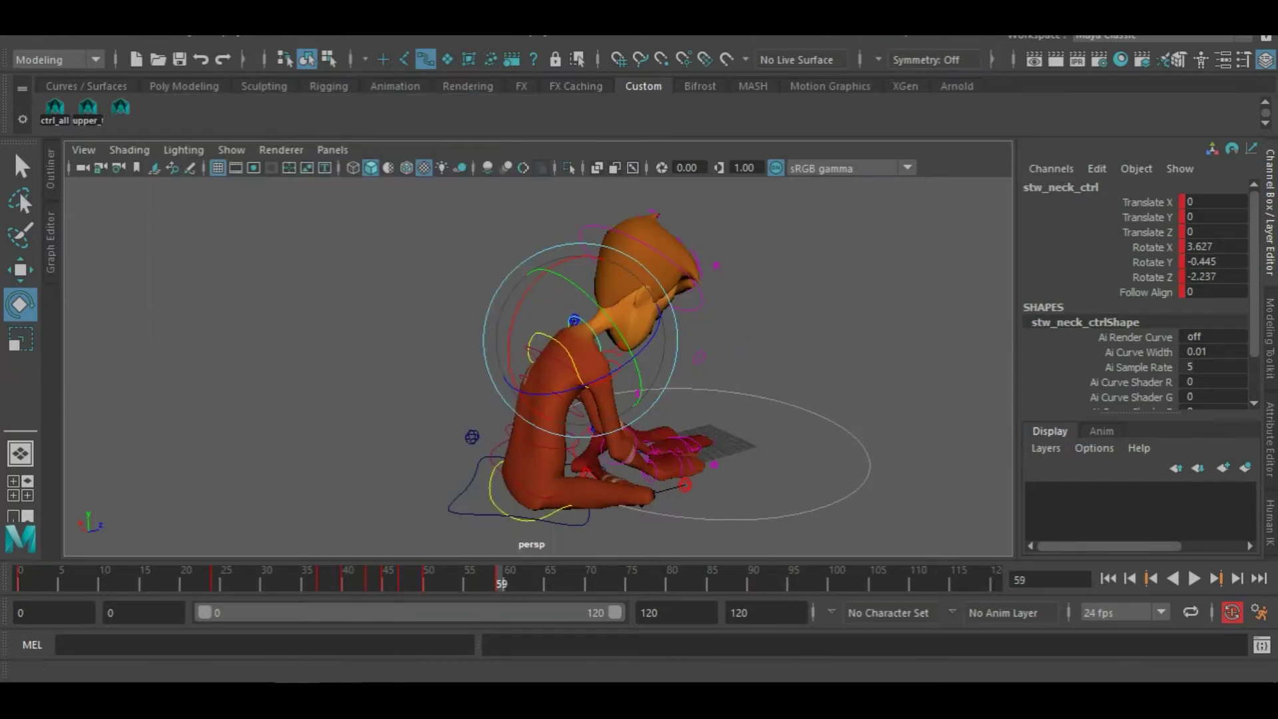
Switch to the sitting reference video and step it forward from frame 59 to frame 69 to study the head lift
{"action": "key", "text": "alt+Tab"}
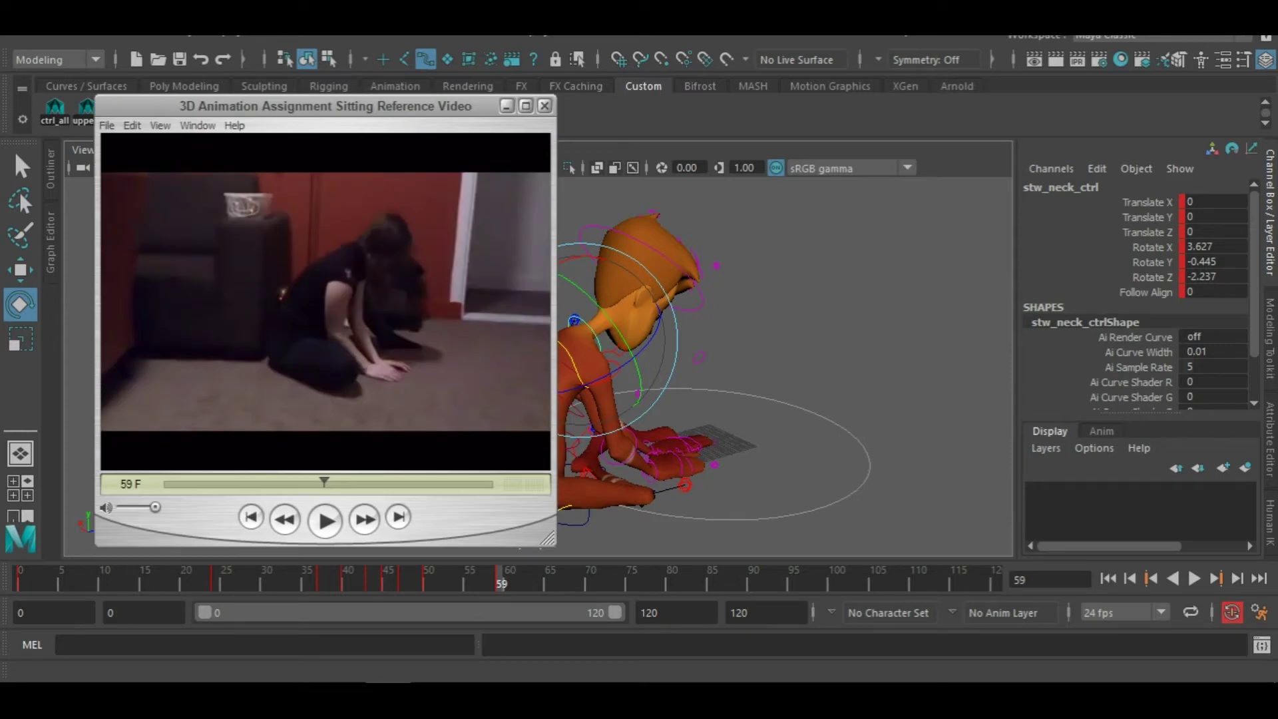
{"action": "key", "text": "Right"}
{"action": "key", "text": "Right"}
{"action": "key", "text": "Right"}
{"action": "key", "text": "Right"}
{"action": "key", "text": "Right"}
{"action": "key", "text": "Right"}
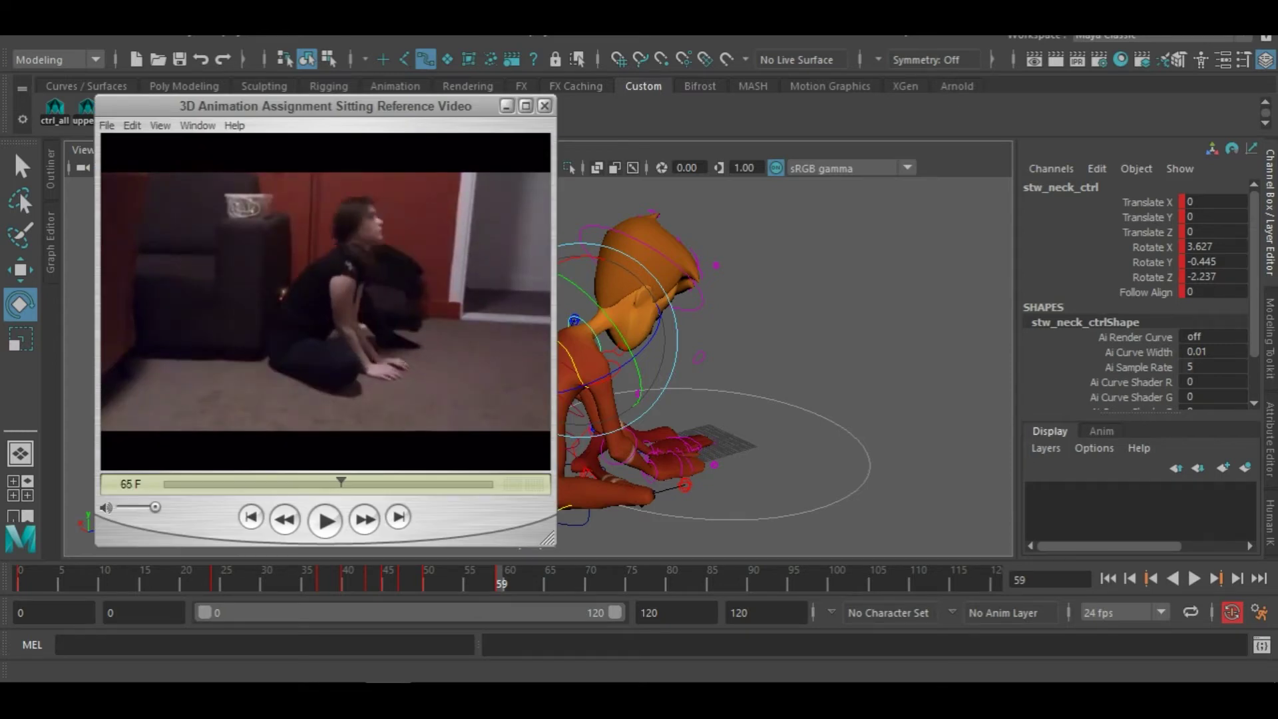
{"action": "key", "text": "Right"}
{"action": "key", "text": "Right"}
{"action": "key", "text": "Right"}
{"action": "key", "text": "Right"}
{"action": "key", "text": "Right"}
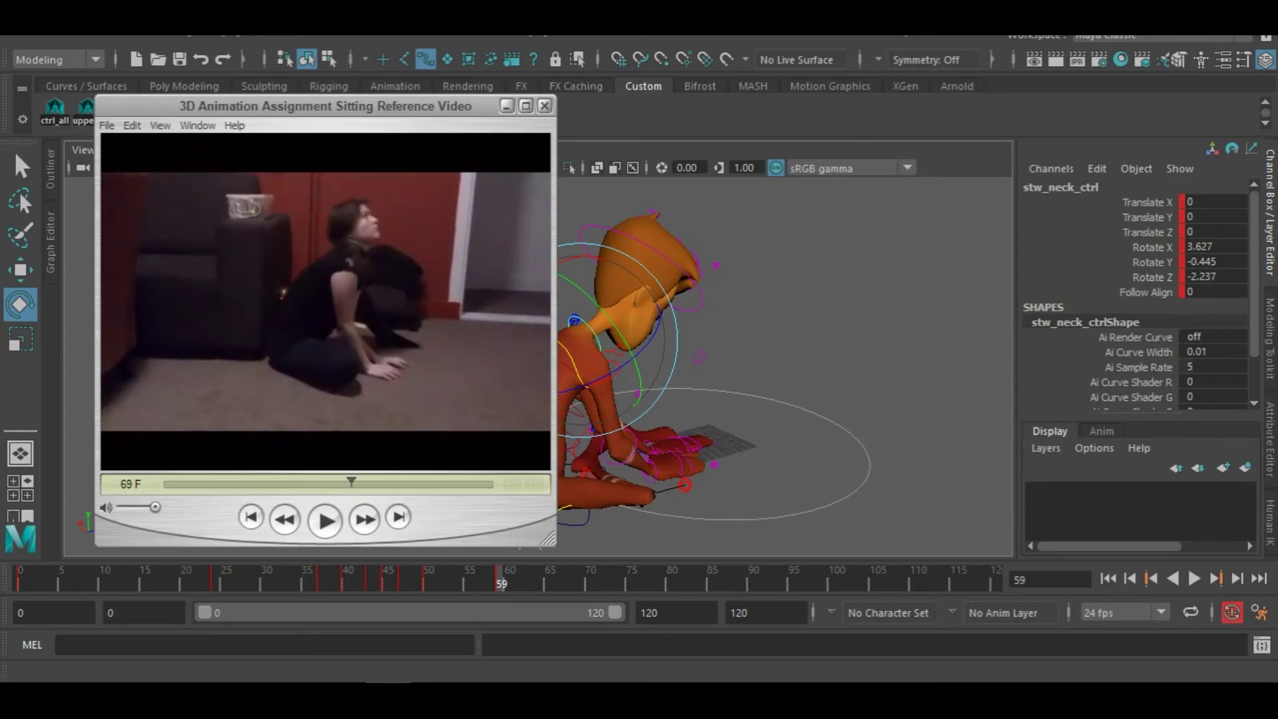
Return the animation to frame 1 and step through the sitting reference video around frame 66 to time the head lift
{"action": "left_click", "coordinate": [509, 106]}
{"action": "left_click", "coordinate": [27, 585]}
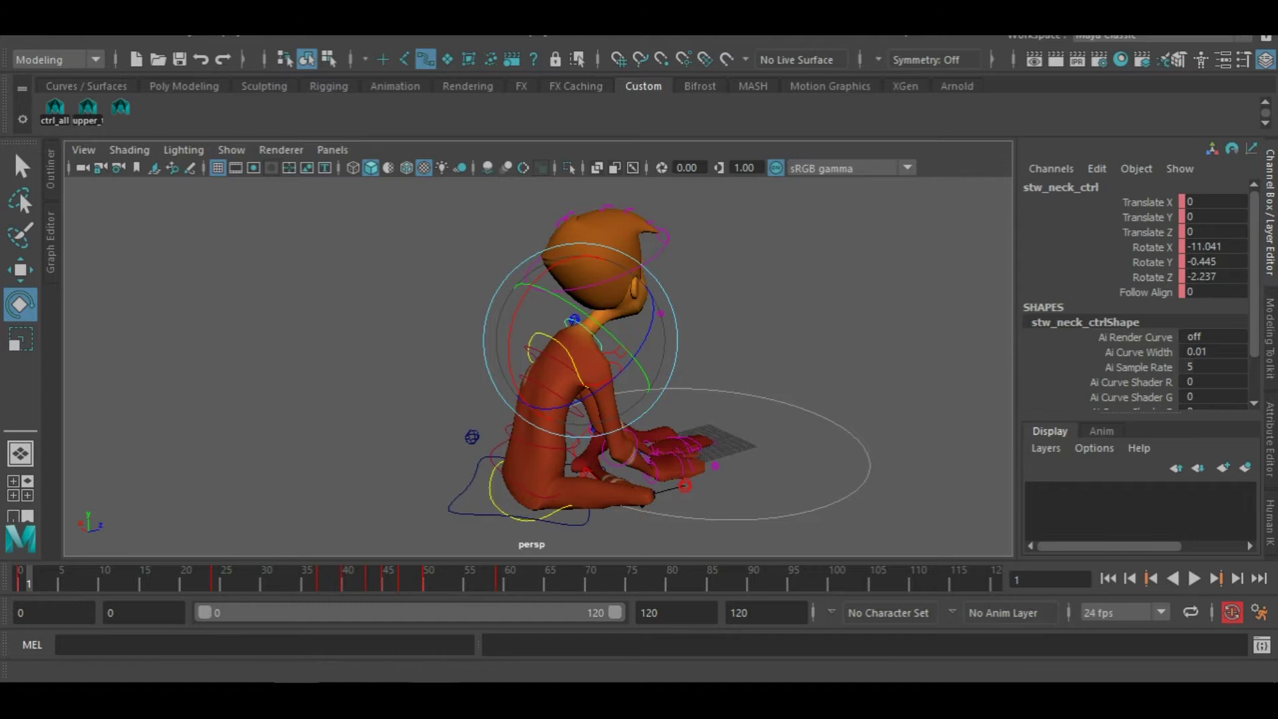
{"action": "left_click", "coordinate": [389, 693]}
{"action": "key", "text": "Left"}
{"action": "key", "text": "Left"}
{"action": "key", "text": "Left"}
{"action": "key", "text": "Left"}
{"action": "key", "text": "Left"}
{"action": "key", "text": "Left"}
{"action": "key", "text": "Left"}
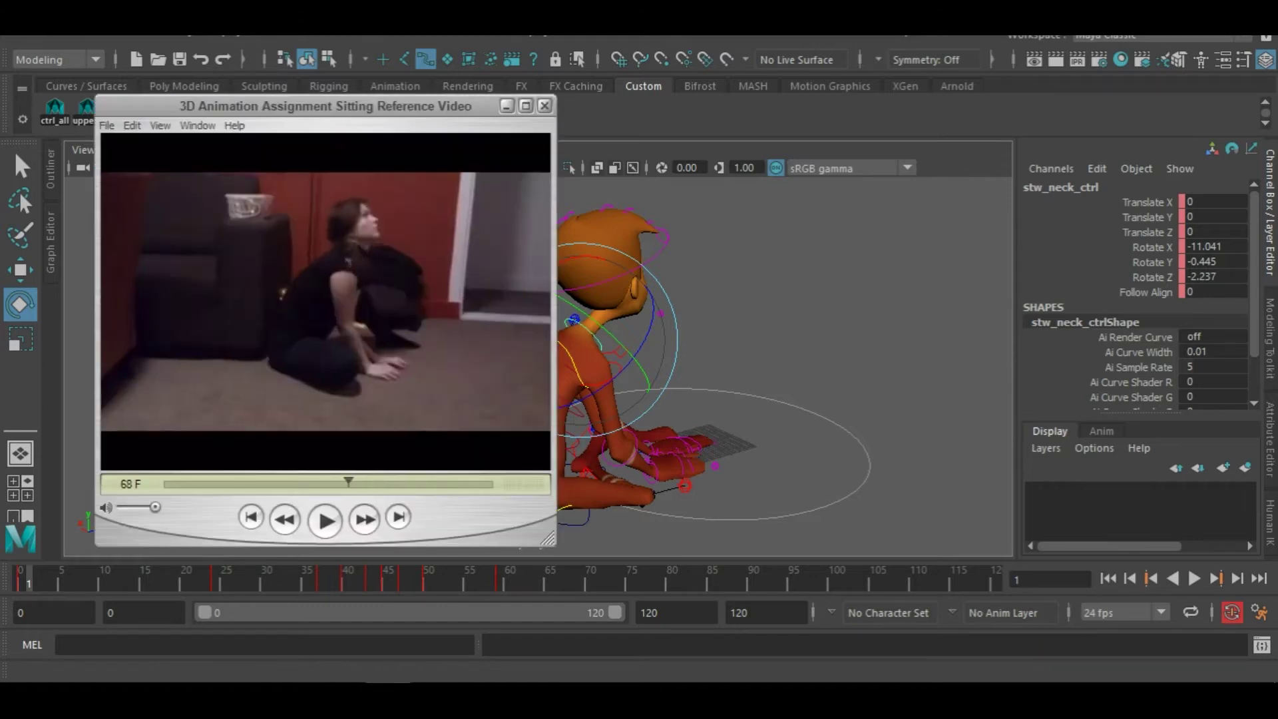
{"action": "key", "text": "Right"}
{"action": "key", "text": "Right"}
{"action": "key", "text": "Right"}
{"action": "key", "text": "Right"}
{"action": "key", "text": "Right"}
{"action": "key", "text": "Right"}
{"action": "key", "text": "Right"}
{"action": "key", "text": "Right"}
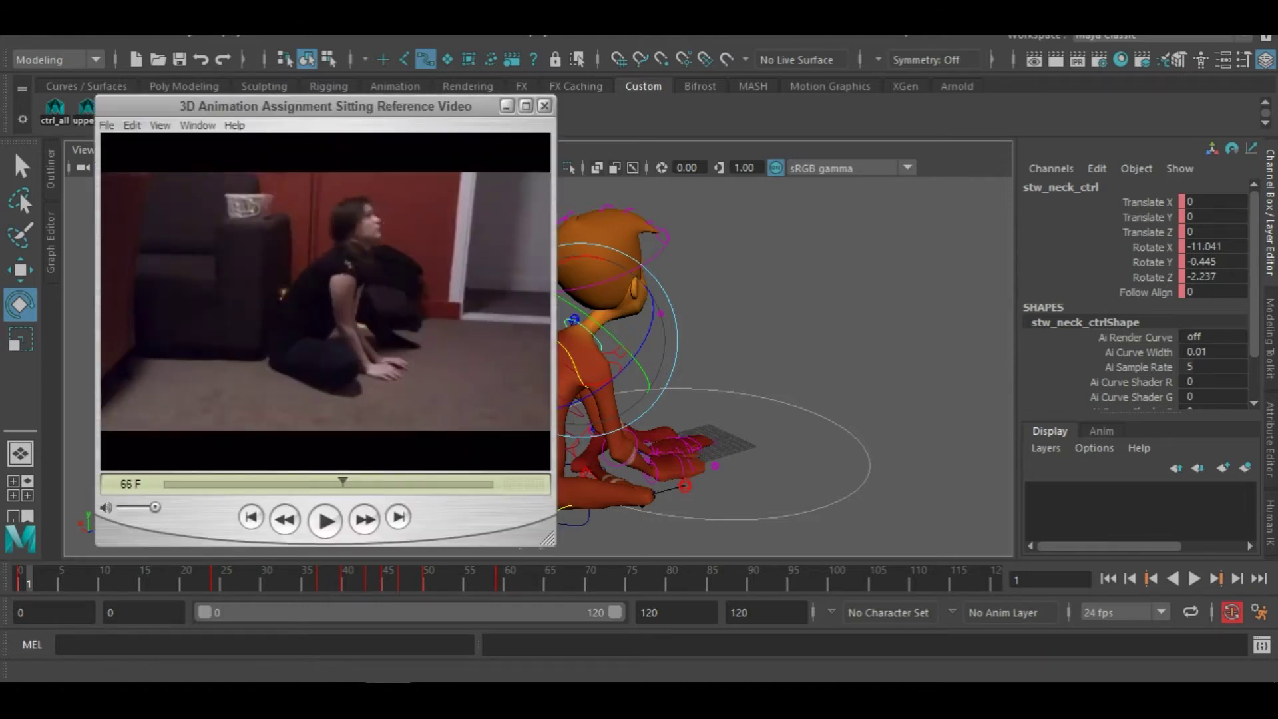
{"action": "key", "text": "Left"}
{"action": "key", "text": "Left"}
{"action": "key", "text": "Left"}
{"action": "key", "text": "Left"}
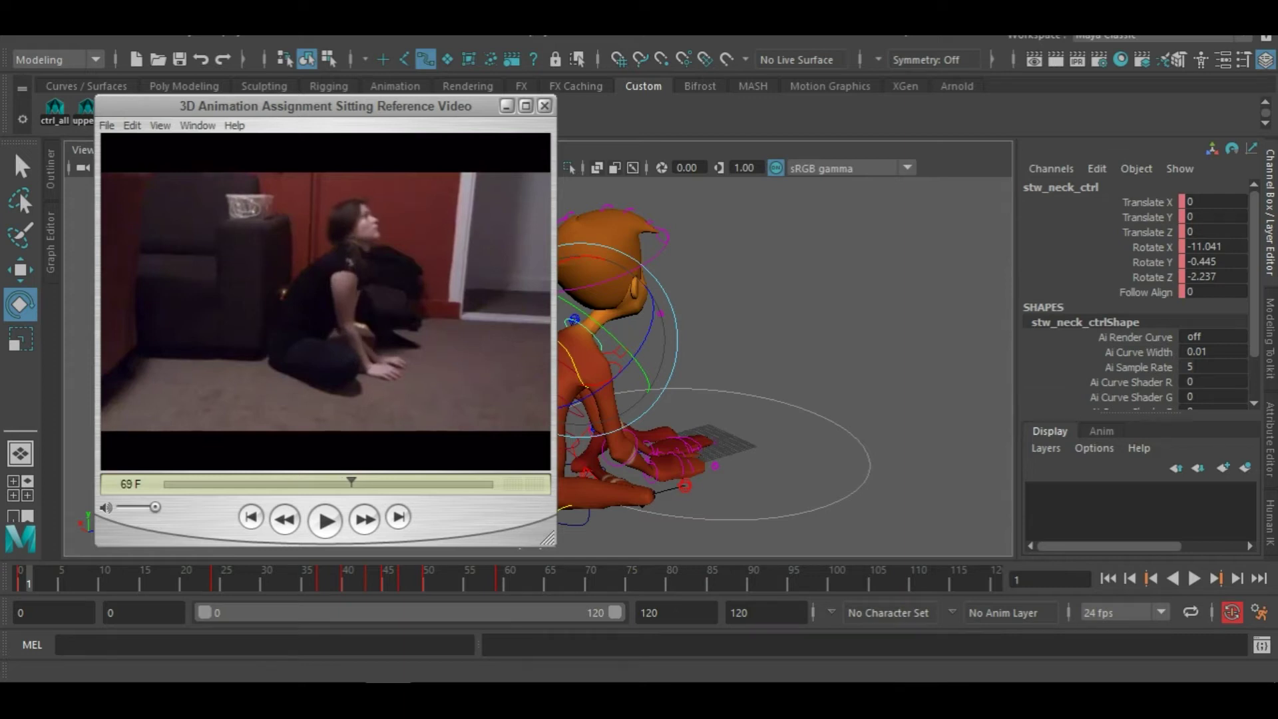
{"action": "key", "text": "Left"}
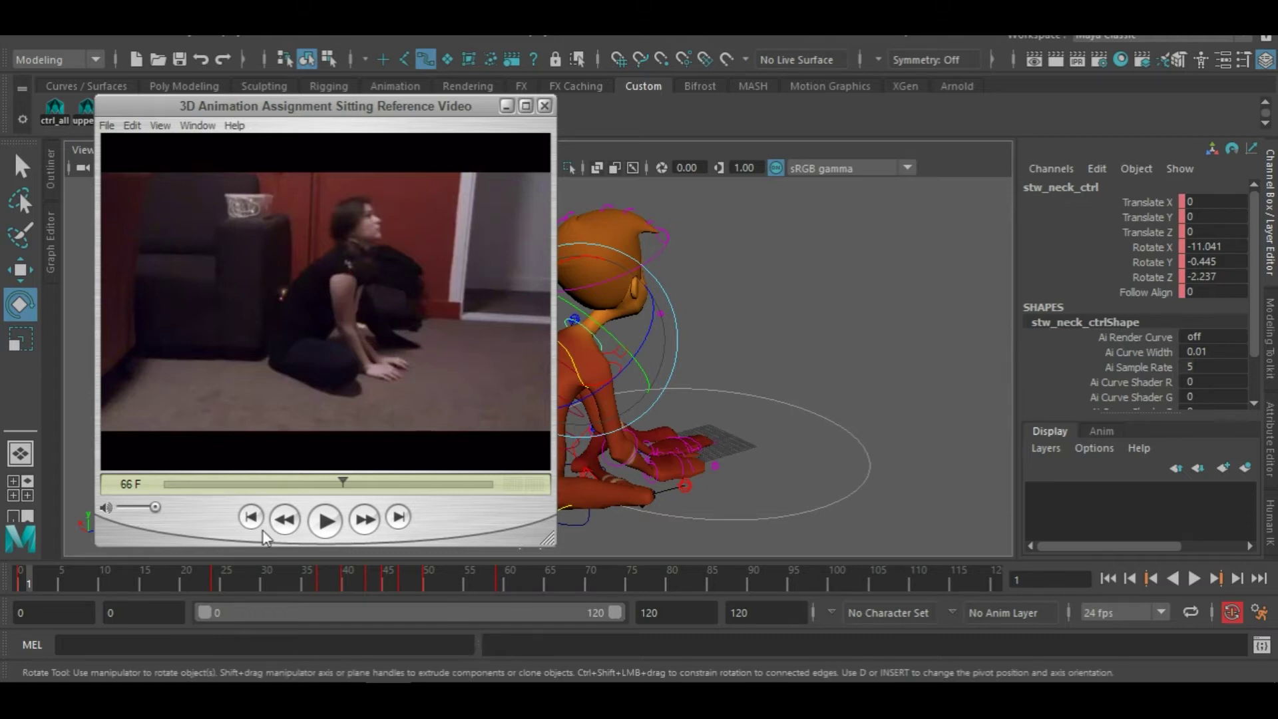
Copy the frame 1 pose to frame 66, key it on all character controls, and check it from another angle
{"action": "left_click", "coordinate": [1019, 580]}
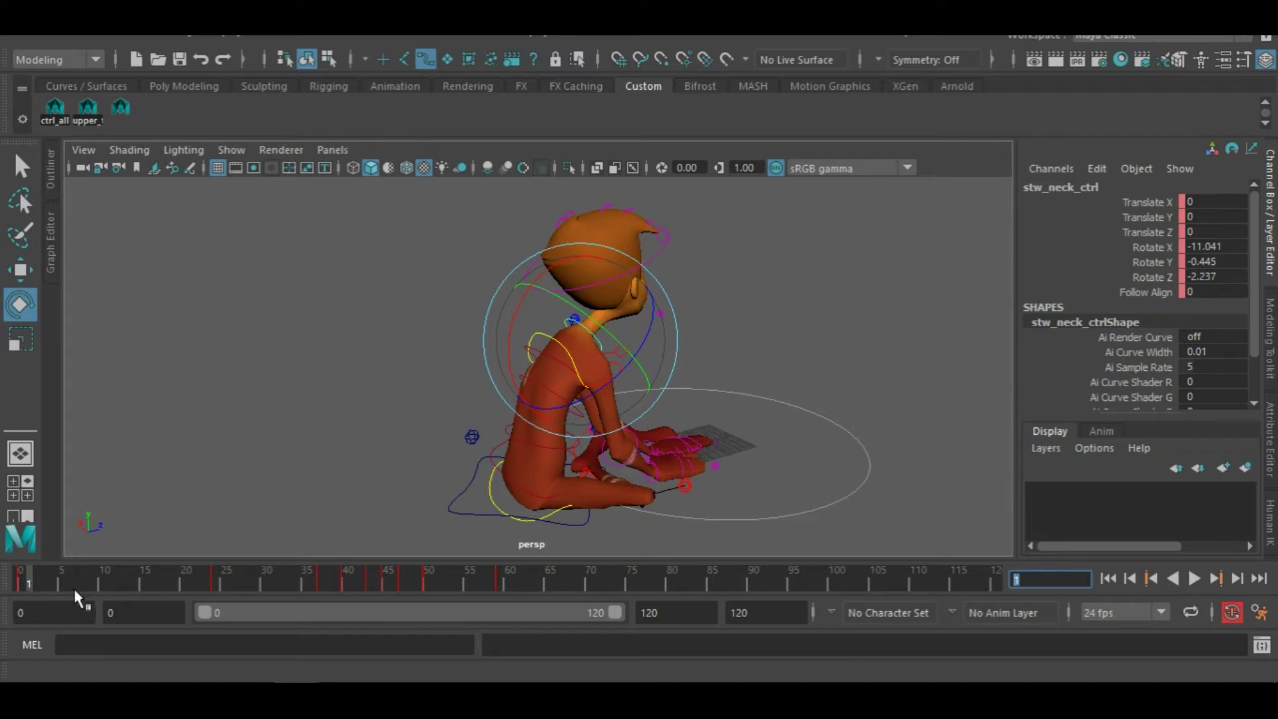
{"action": "key", "text": "alt+v"}
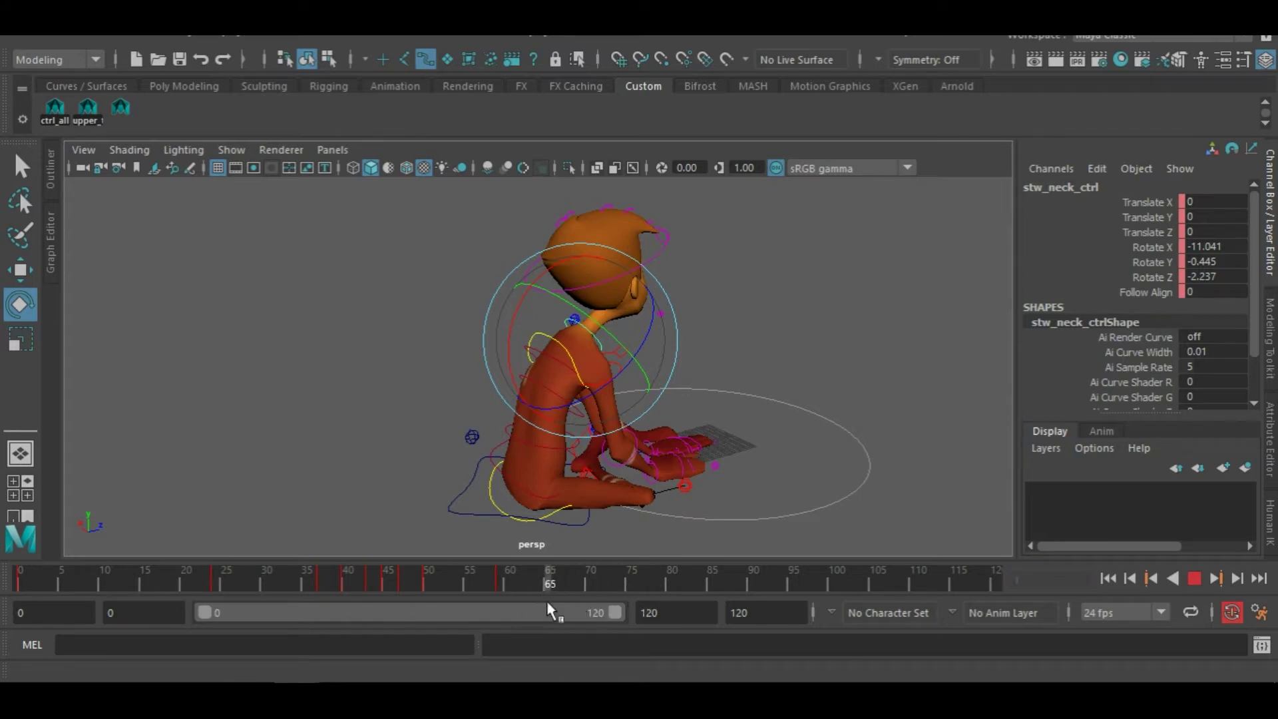
{"action": "key", "text": "alt+v"}
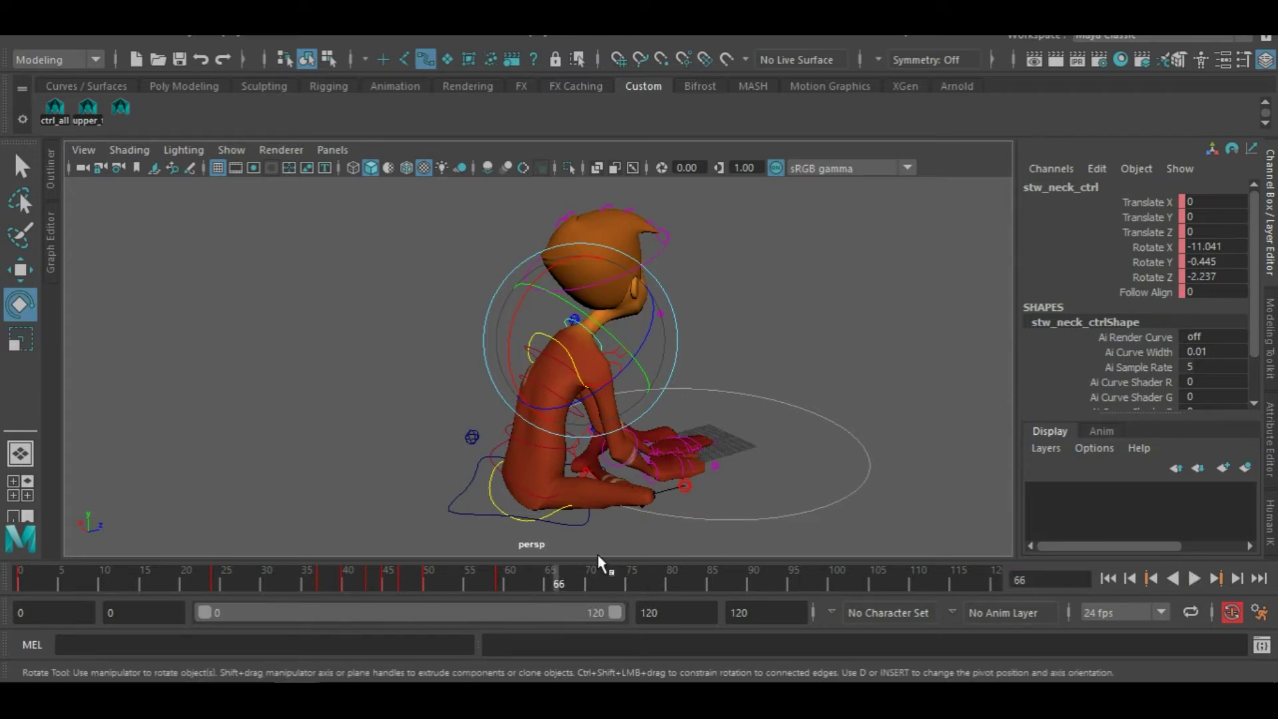
{"action": "left_click", "coordinate": [121, 106]}
{"action": "key", "text": "alt+v"}
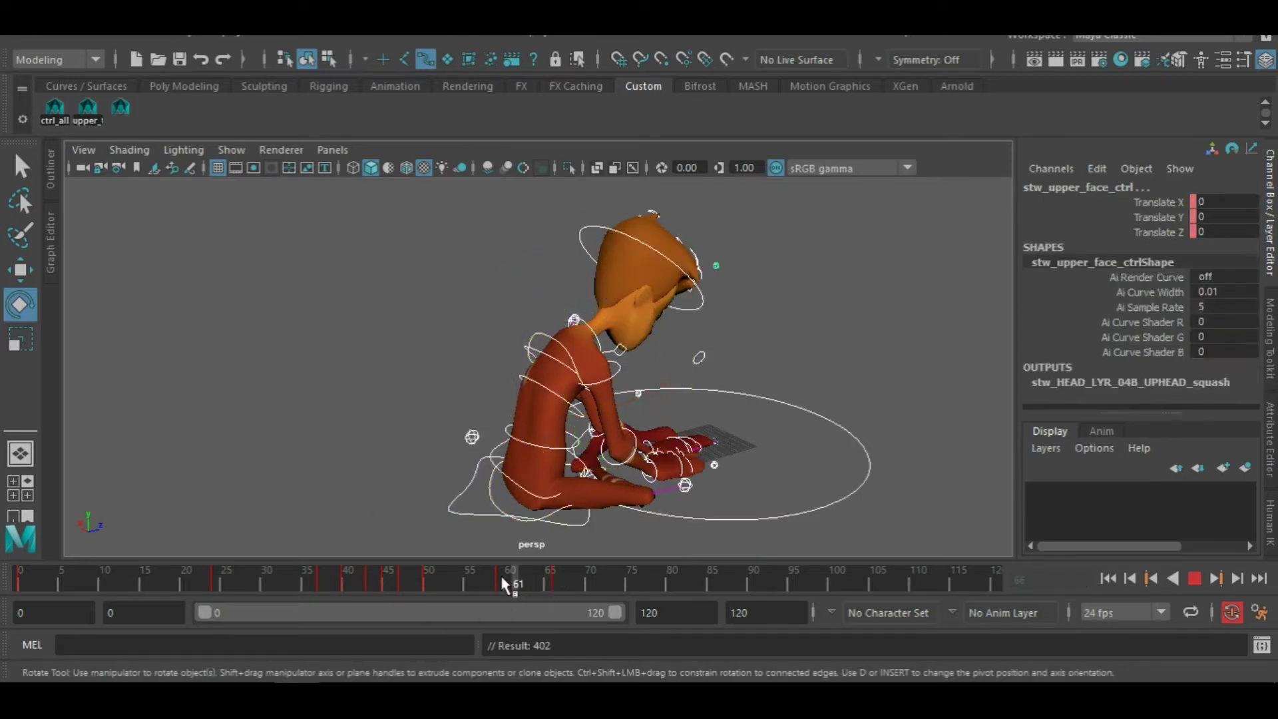
{"action": "left_click_drag", "start_coordinate": [524, 579], "coordinate": [566, 572]}
{"action": "left_click_drag", "start_coordinate": [789, 443], "coordinate": [605, 433], "text": "alt"}
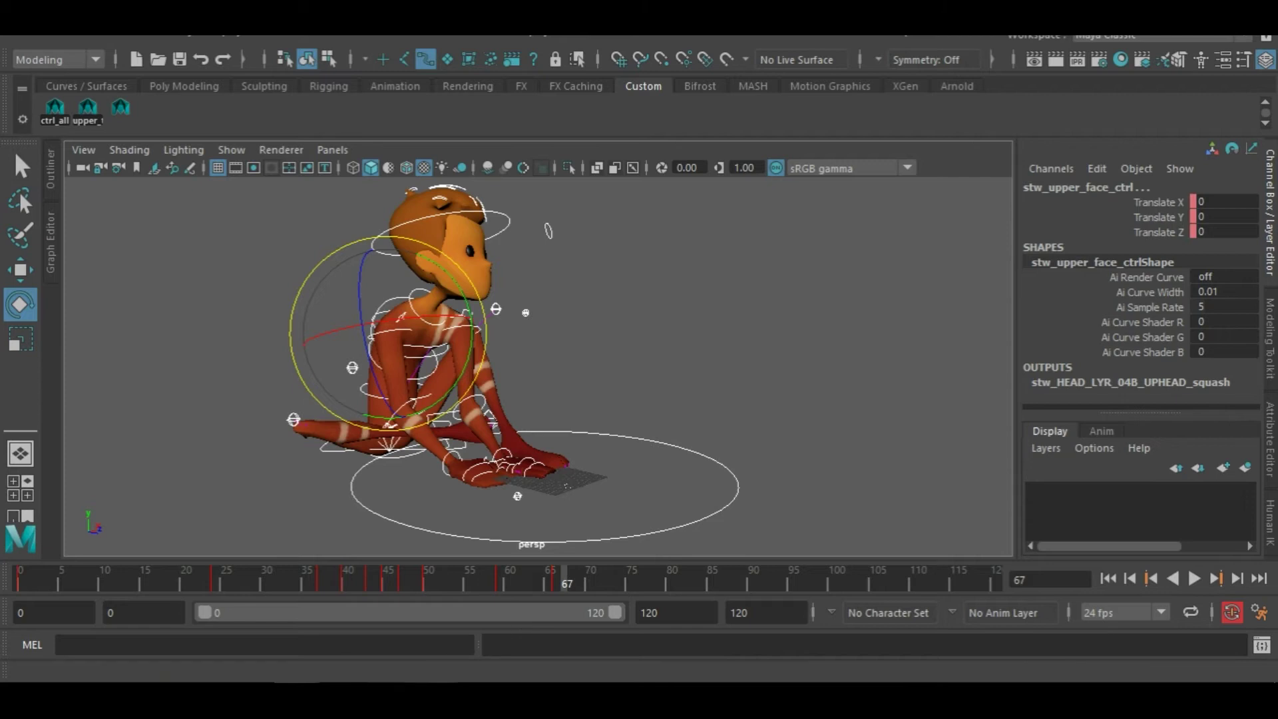
Step the sitting reference video forward from frame 66 to frame 78 to study the head and upper-body motion
{"action": "left_click", "coordinate": [430, 703]}
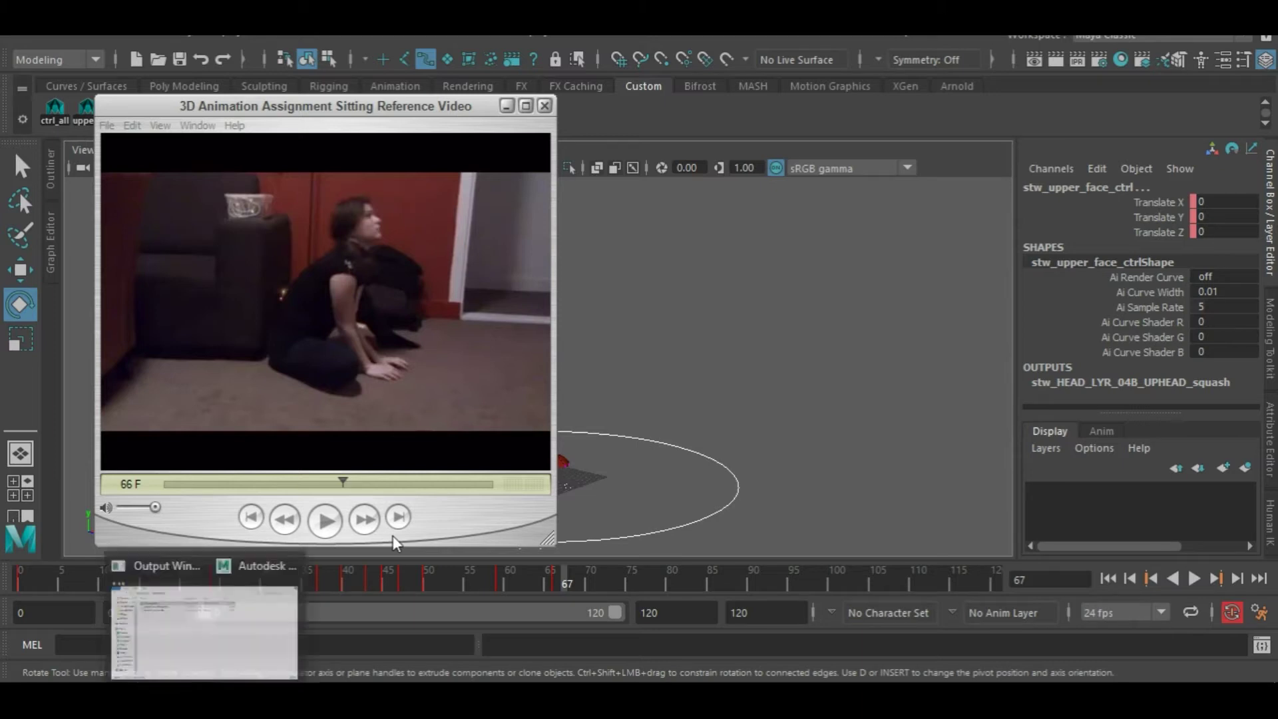
{"action": "left_click", "coordinate": [372, 428]}
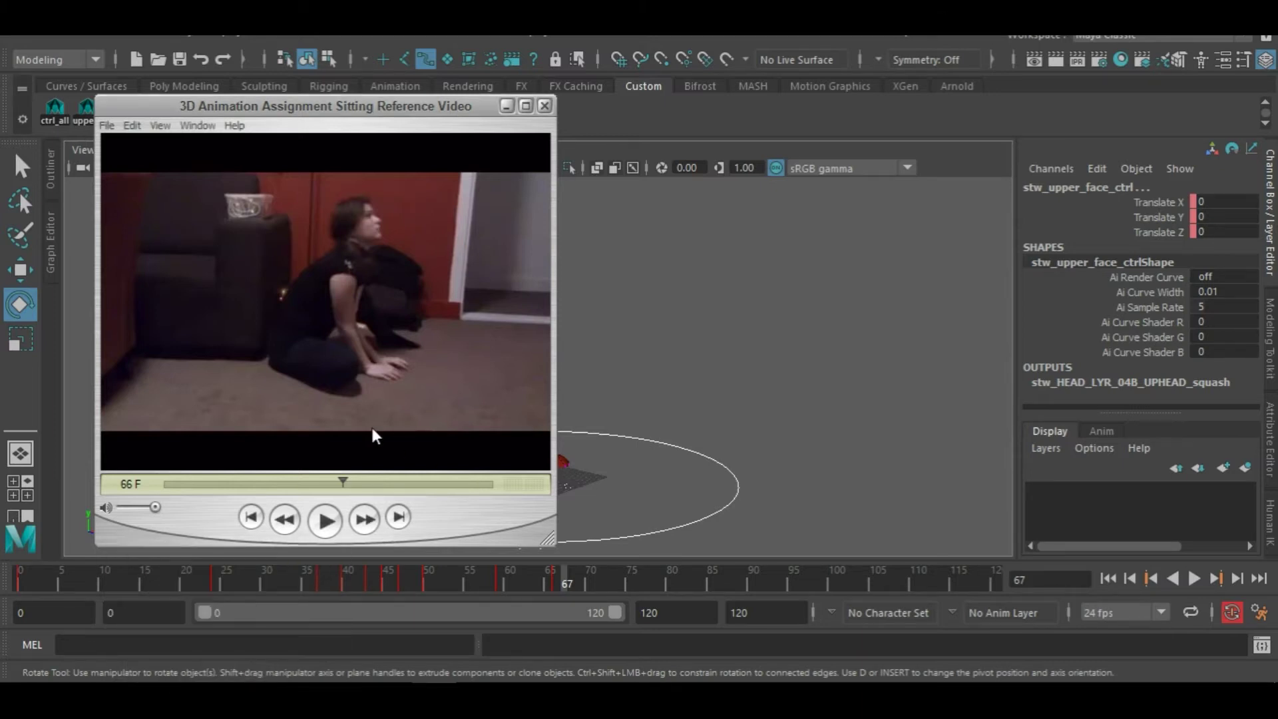
{"action": "key", "text": "Right"}
{"action": "key", "text": "Right"}
{"action": "key", "text": "Right"}
{"action": "key", "text": "Right"}
{"action": "key", "text": "Right"}
{"action": "key", "text": "Right"}
{"action": "key", "text": "Right"}
{"action": "key", "text": "Right"}
{"action": "key", "text": "Right"}
{"action": "key", "text": "Right"}
{"action": "key", "text": "Right"}
{"action": "key", "text": "Right"}
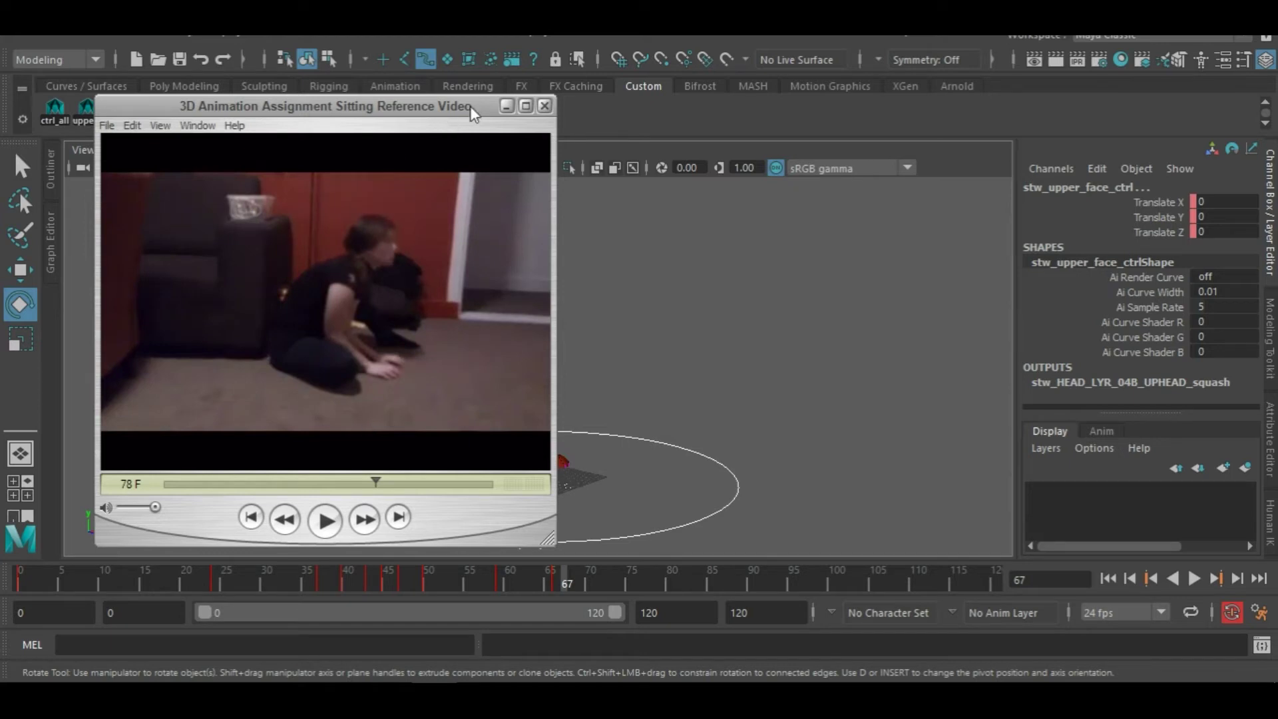
{"action": "left_click", "coordinate": [506, 105]}
Copy the frame 28 pose to frame 78 and key it on all character controls
{"action": "left_click_drag", "start_coordinate": [97, 584], "coordinate": [251, 585]}
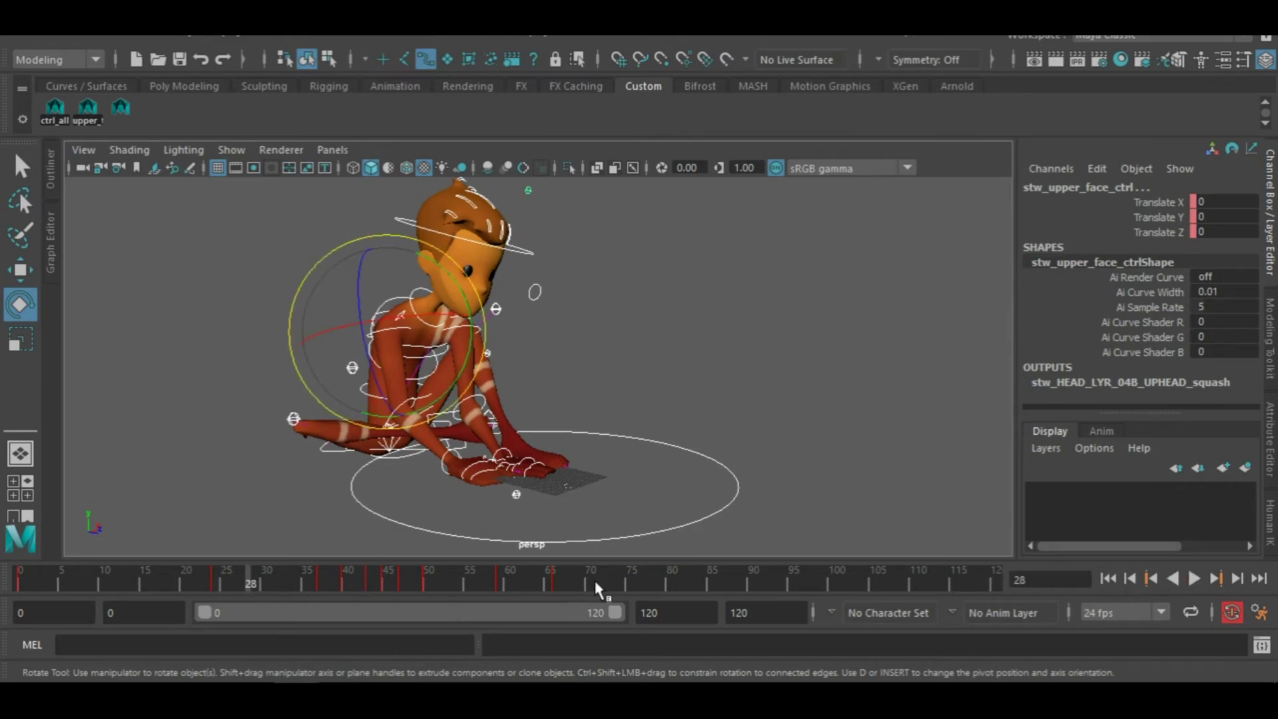
{"action": "left_click", "coordinate": [558, 578]}
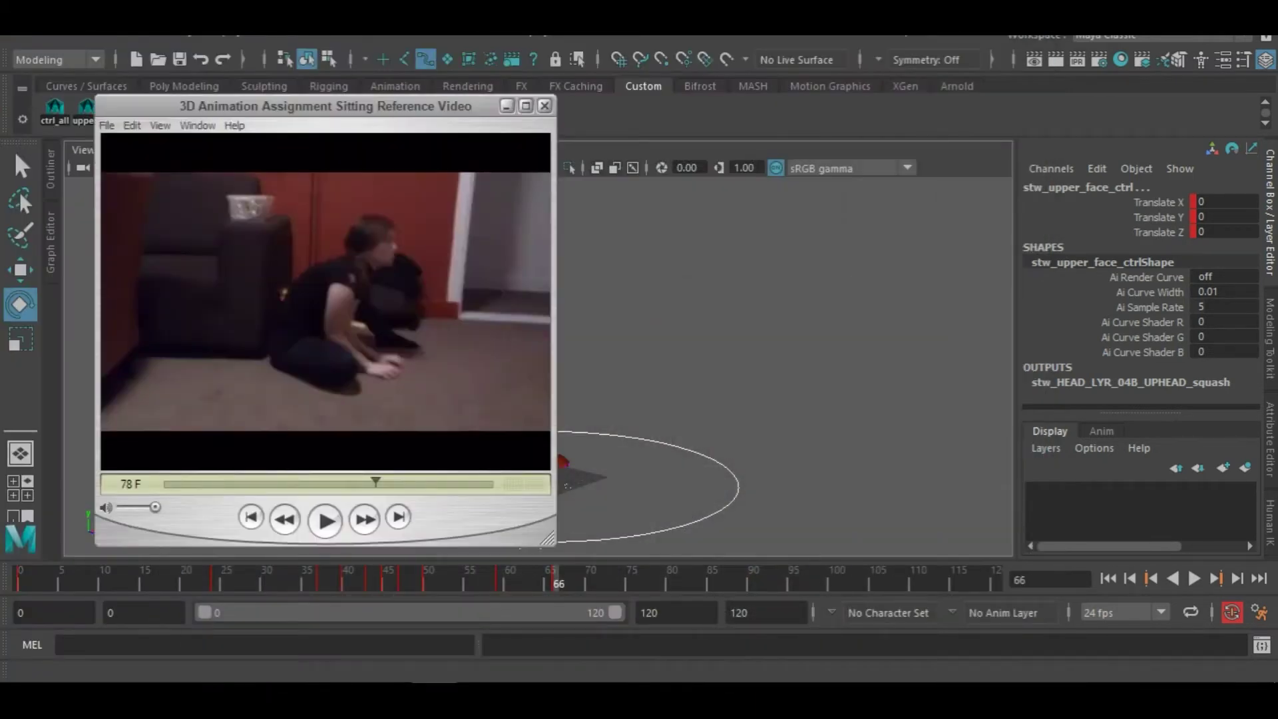
{"action": "left_click", "coordinate": [436, 696]}
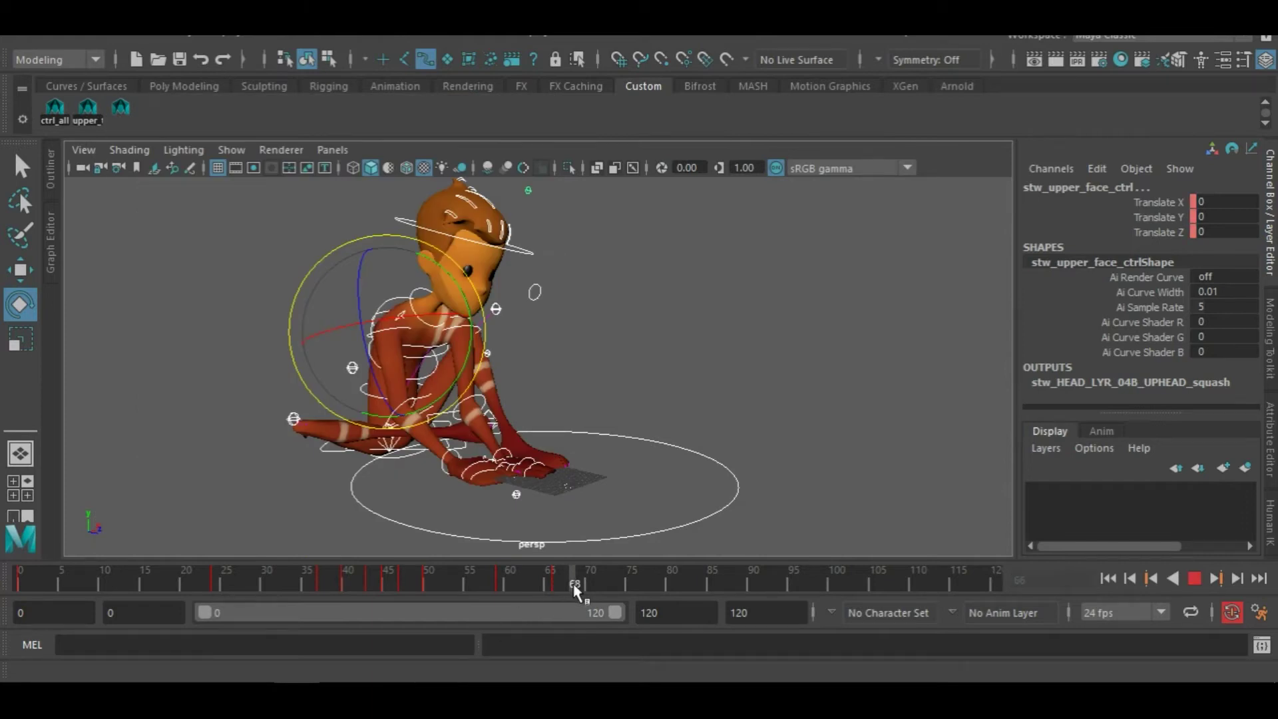
{"action": "double_click", "coordinate": [628, 584]}
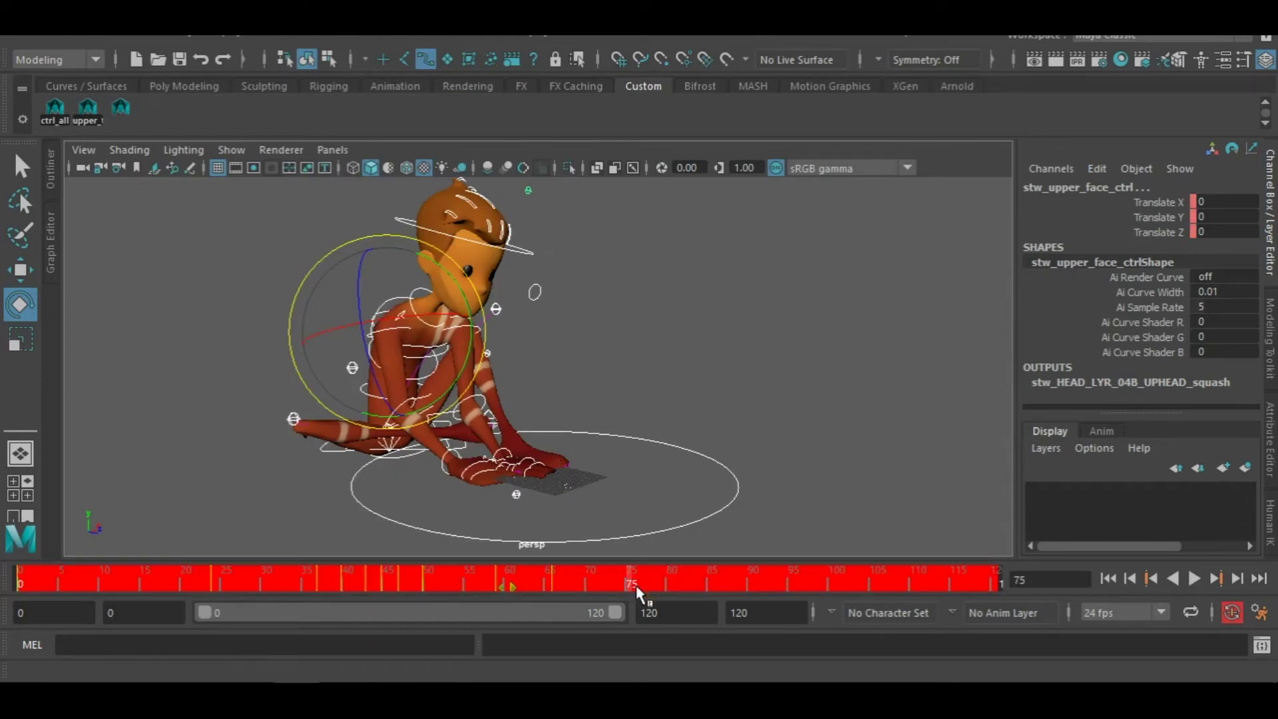
{"action": "left_click_drag", "start_coordinate": [637, 585], "coordinate": [654, 584]}
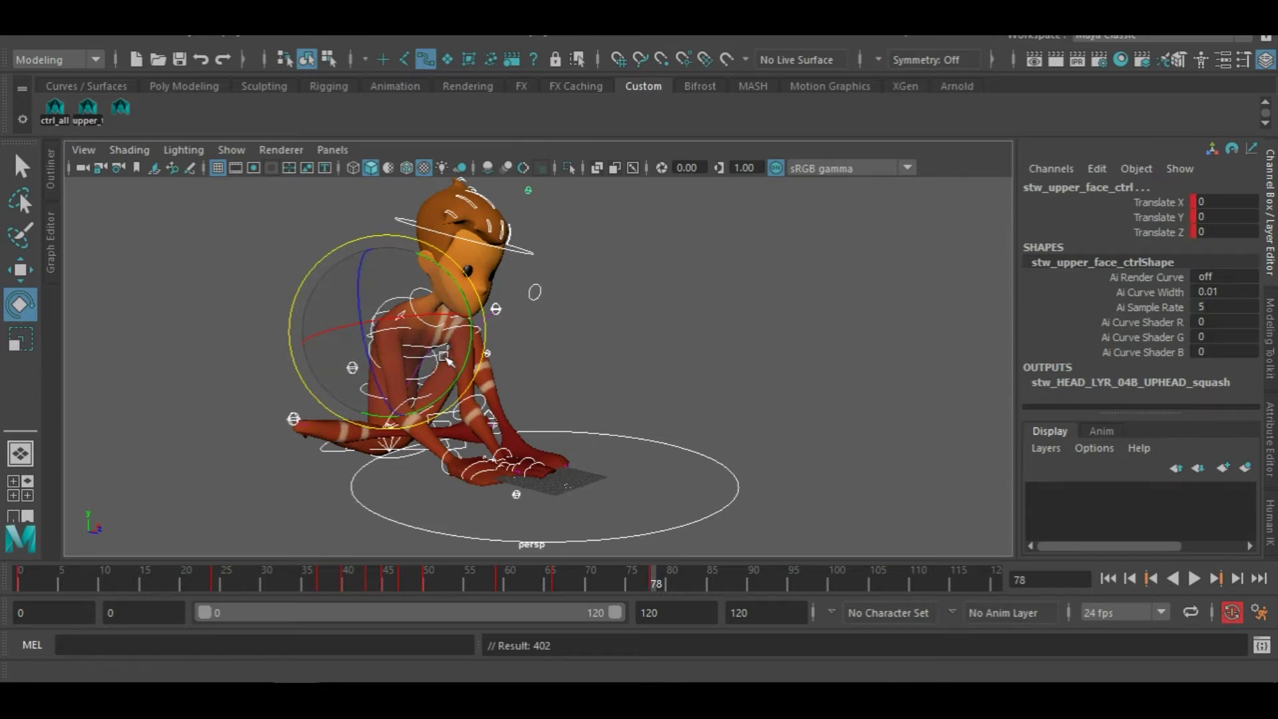
Lean the upper body at frame 78 by rotating the spine IK shoulder control to about 14.6 in X, 7.2 in Y and -4.7 in Z
{"action": "left_click_drag", "start_coordinate": [453, 353], "coordinate": [764, 339], "text": "alt"}
{"action": "left_click", "coordinate": [764, 340]}
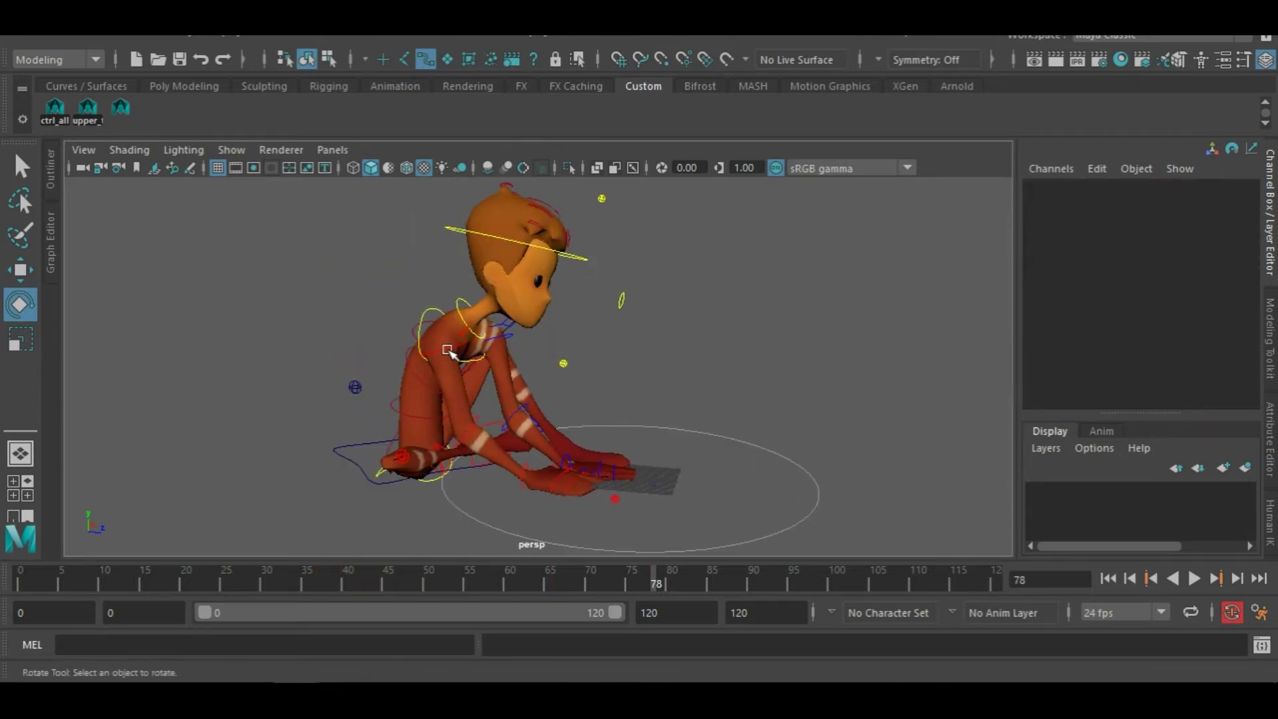
{"action": "left_click_drag", "start_coordinate": [451, 353], "coordinate": [549, 315], "text": "alt"}
{"action": "left_click", "coordinate": [482, 336]}
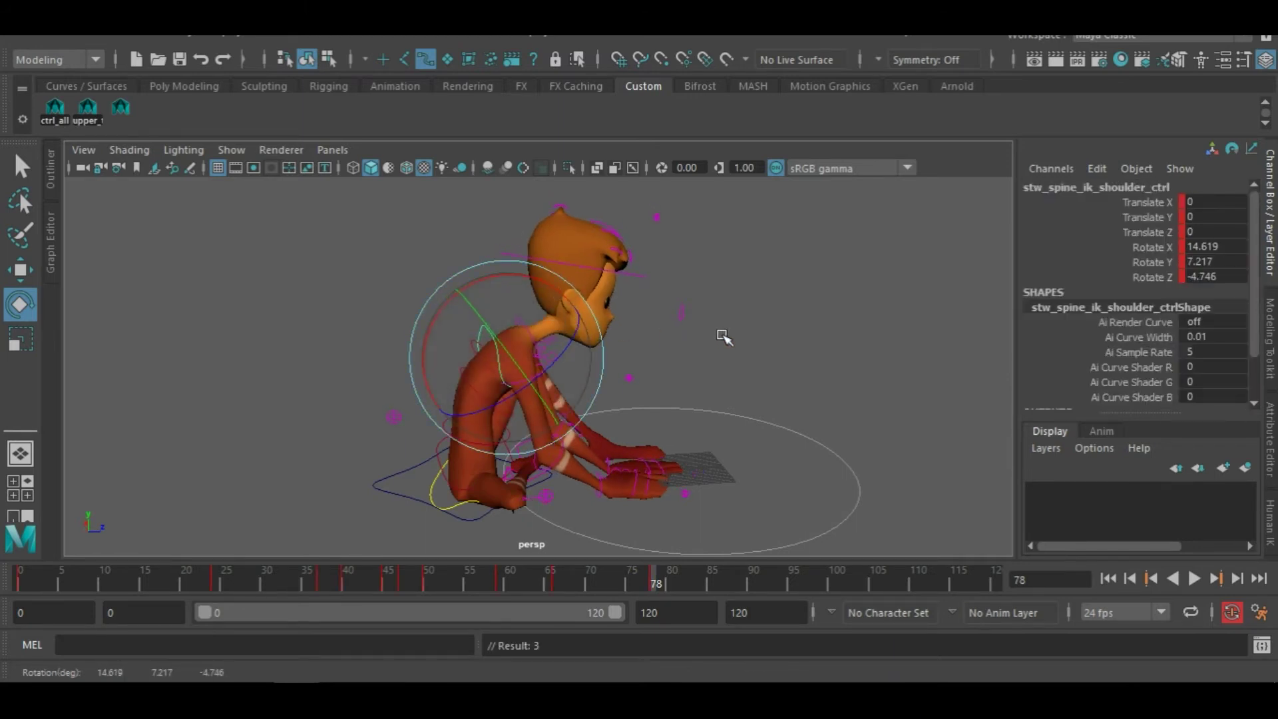
{"action": "left_click_drag", "start_coordinate": [721, 337], "coordinate": [673, 388], "text": "alt"}
{"action": "left_click_drag", "start_coordinate": [522, 418], "coordinate": [480, 433], "text": "alt"}
{"action": "left_click", "coordinate": [434, 425]}
{"action": "left_click_drag", "start_coordinate": [475, 376], "coordinate": [492, 341]}
{"action": "left_click", "coordinate": [686, 415]}
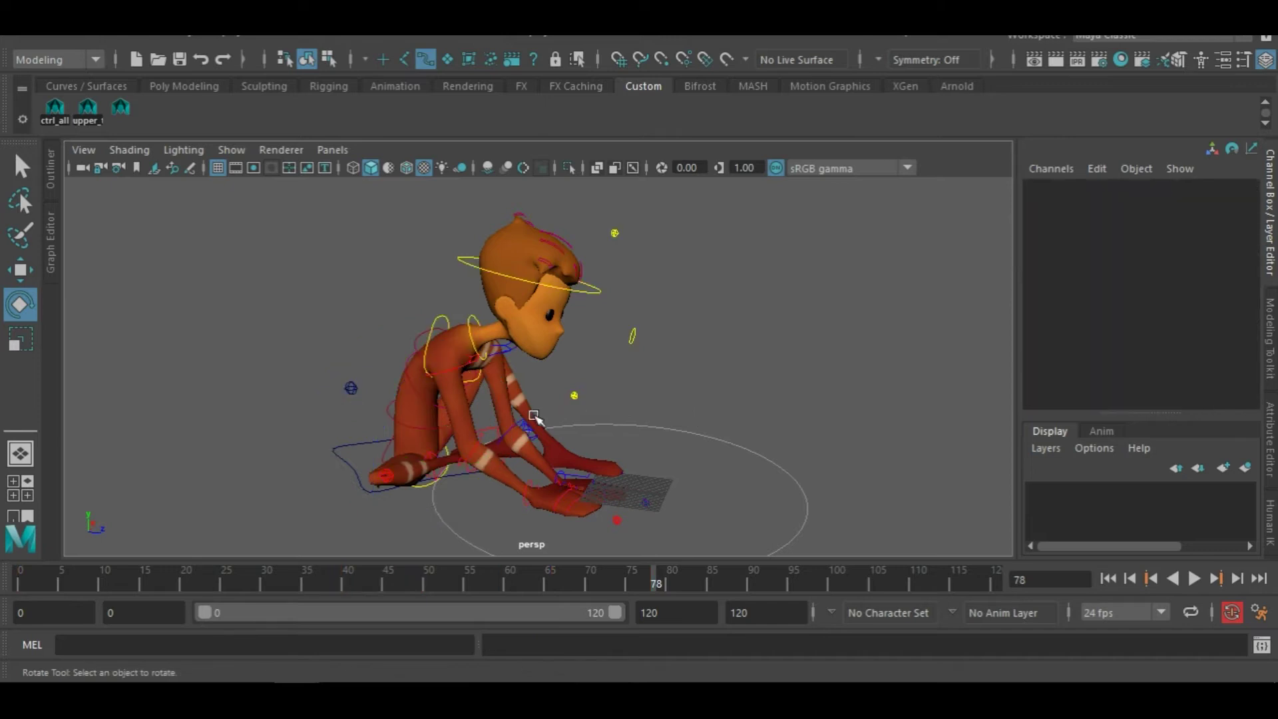
Rotate the left elbow FK control slightly at frame 78 to adjust the planted left arm
{"action": "left_click", "coordinate": [520, 422]}
{"action": "left_click_drag", "start_coordinate": [550, 425], "coordinate": [601, 420]}
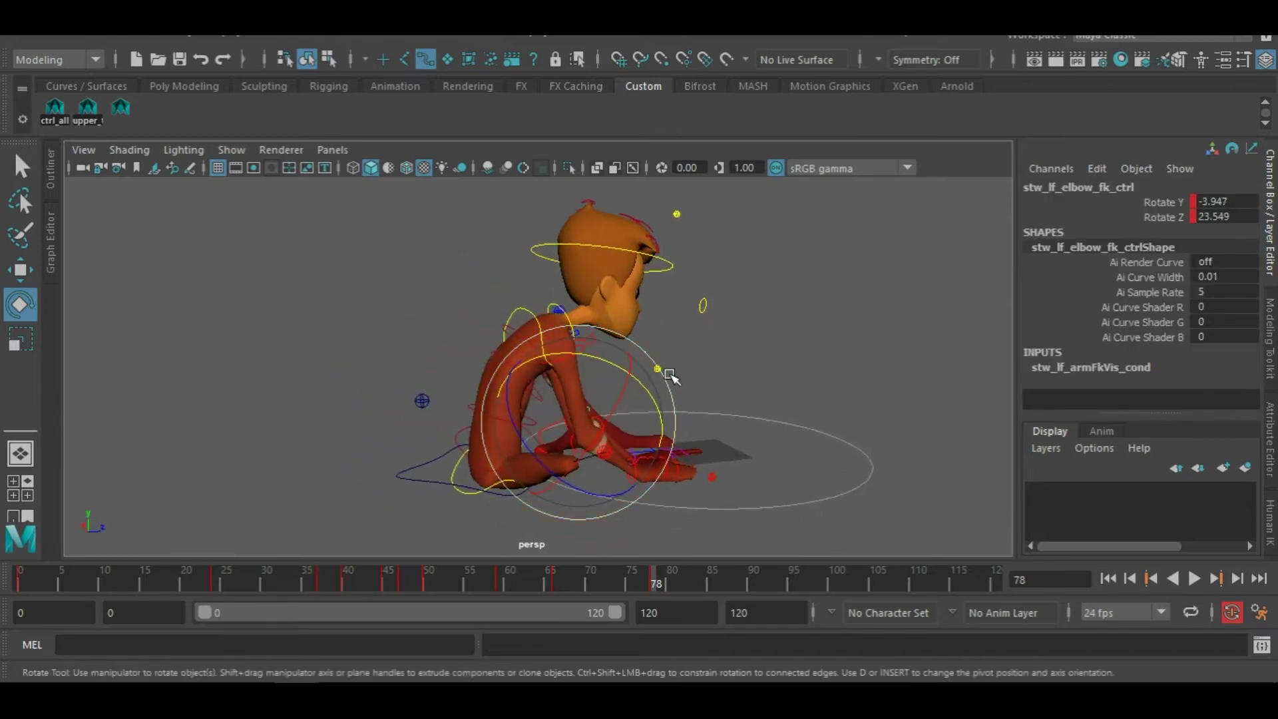
{"action": "left_click_drag", "start_coordinate": [668, 375], "coordinate": [668, 378]}
{"action": "left_click", "coordinate": [686, 458]}
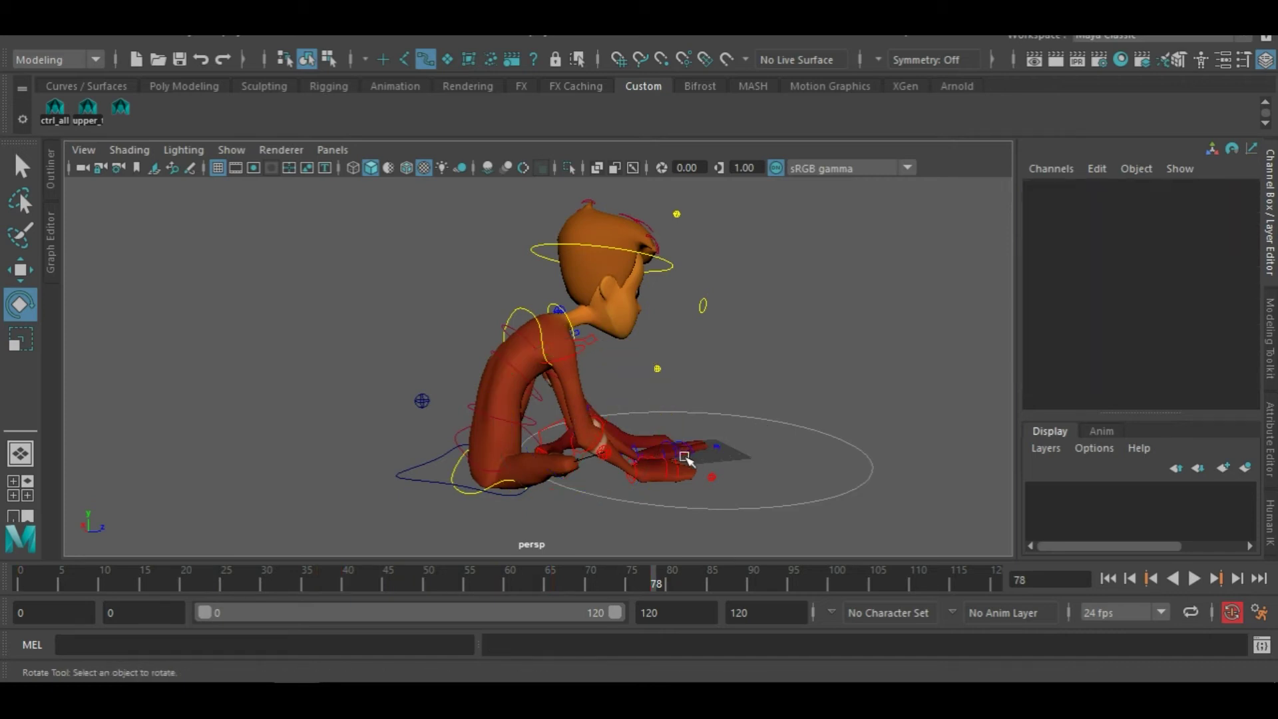
Rotate the right upper arm FK control at frame 78 to about 40.9 in X, -28.9 in Y and -68.1 in Z
{"action": "left_click", "coordinate": [571, 357]}
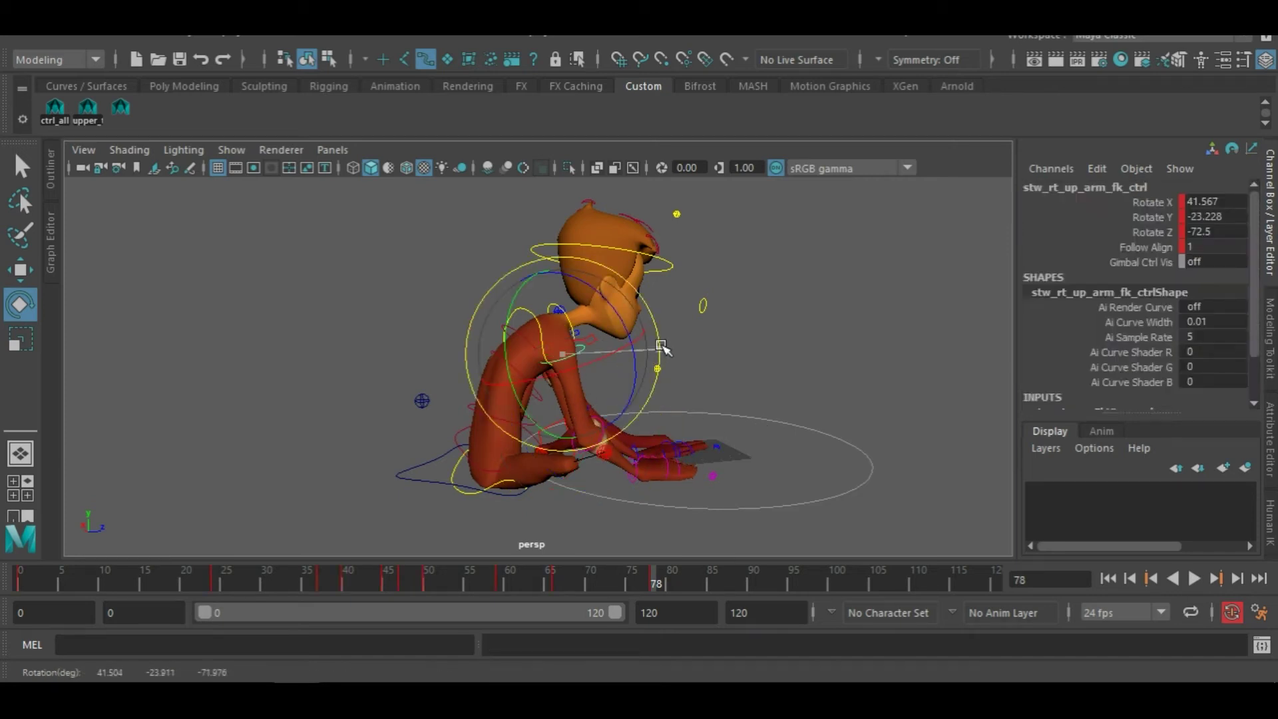
{"action": "mouse_move", "coordinate": [701, 433]}
{"action": "left_mouse_down", "text": "alt"}
{"action": "mouse_move", "coordinate": [608, 391]}
{"action": "mouse_move", "coordinate": [562, 414]}
{"action": "mouse_move", "coordinate": [617, 449]}
{"action": "mouse_move", "coordinate": [713, 445]}
{"action": "left_mouse_up", "text": "alt"}
{"action": "left_click_drag", "start_coordinate": [769, 481], "coordinate": [487, 467], "text": "alt"}
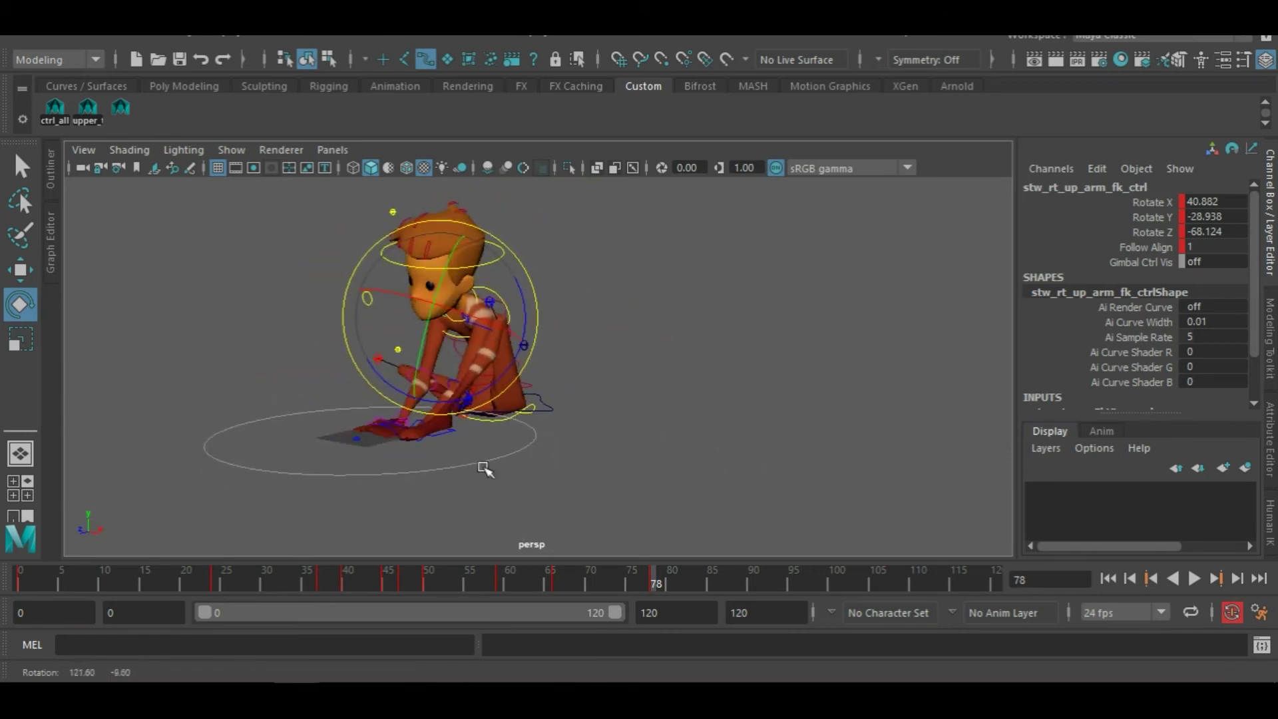
Rotate the head control at frame 81 to about 6.28 in X, 1.56 in Y and -2.92 in Z, using the perspective and front views
{"action": "left_click_drag", "start_coordinate": [633, 583], "coordinate": [680, 584]}
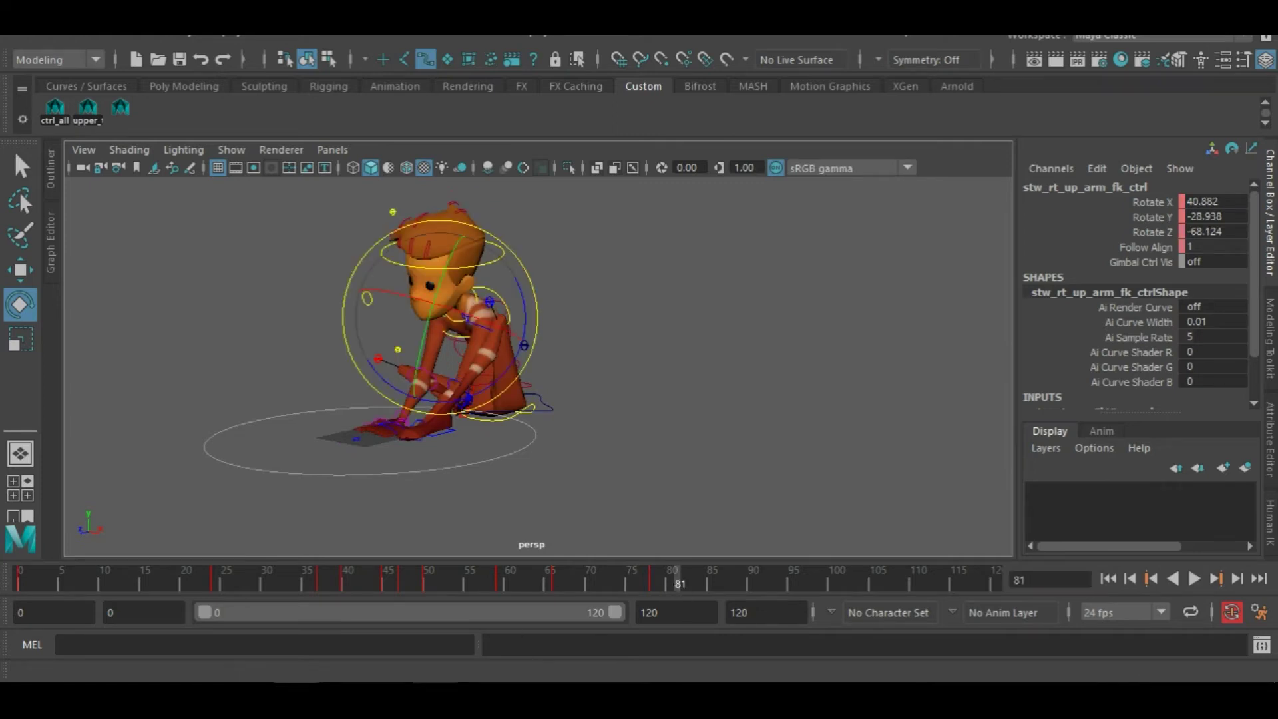
{"action": "key", "text": "alt+Tab"}
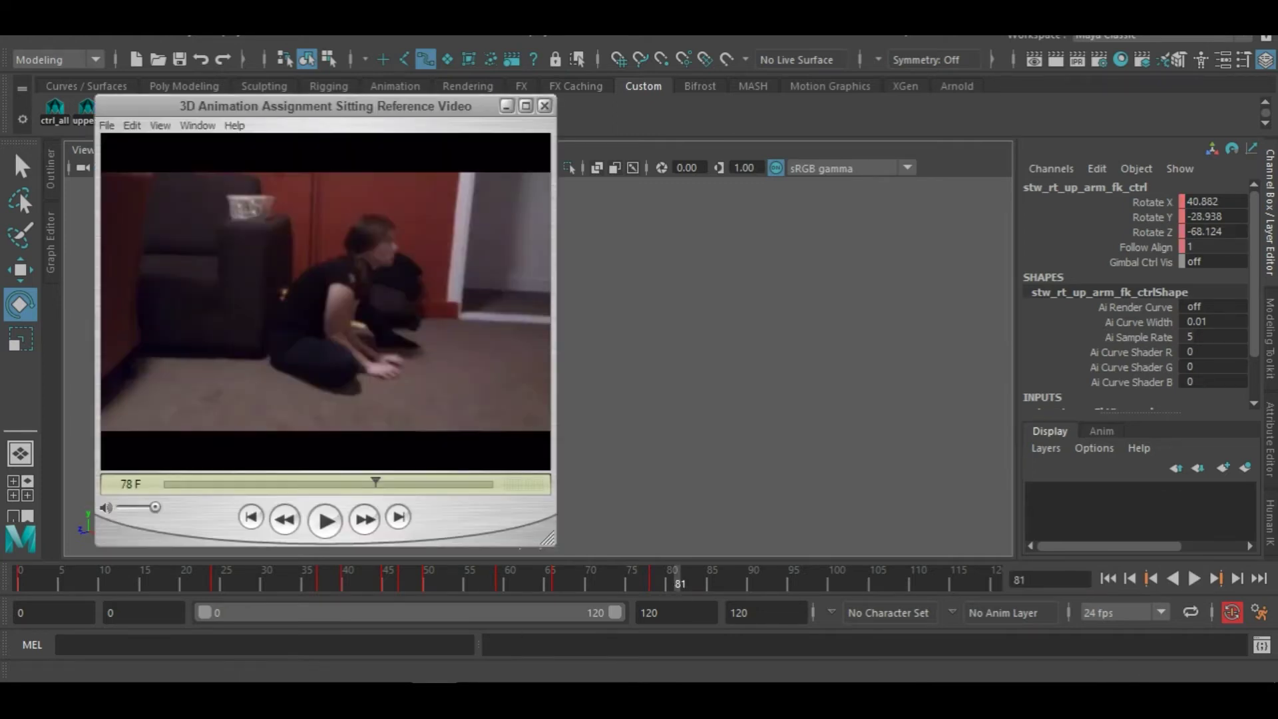
{"action": "left_click", "coordinate": [605, 425]}
{"action": "left_click_drag", "start_coordinate": [465, 385], "coordinate": [703, 384], "text": "alt"}
{"action": "left_click", "coordinate": [614, 264]}
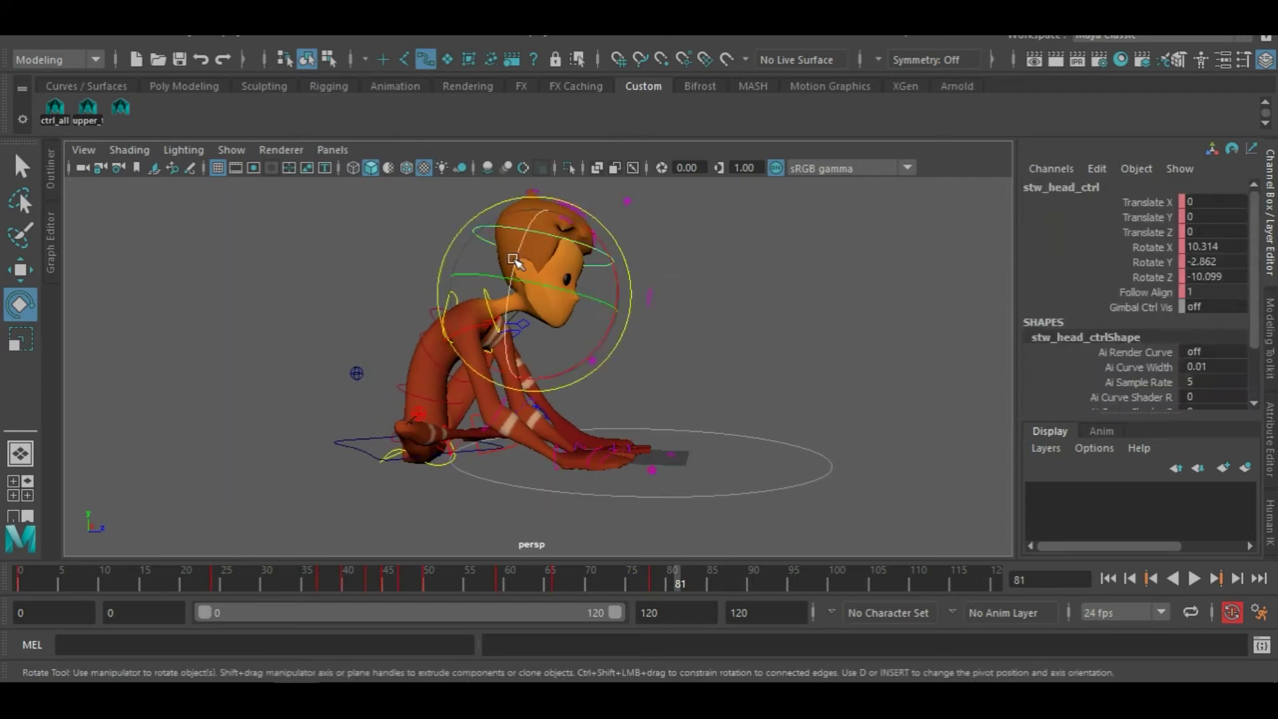
{"action": "left_click_drag", "start_coordinate": [614, 266], "coordinate": [636, 384], "text": "alt"}
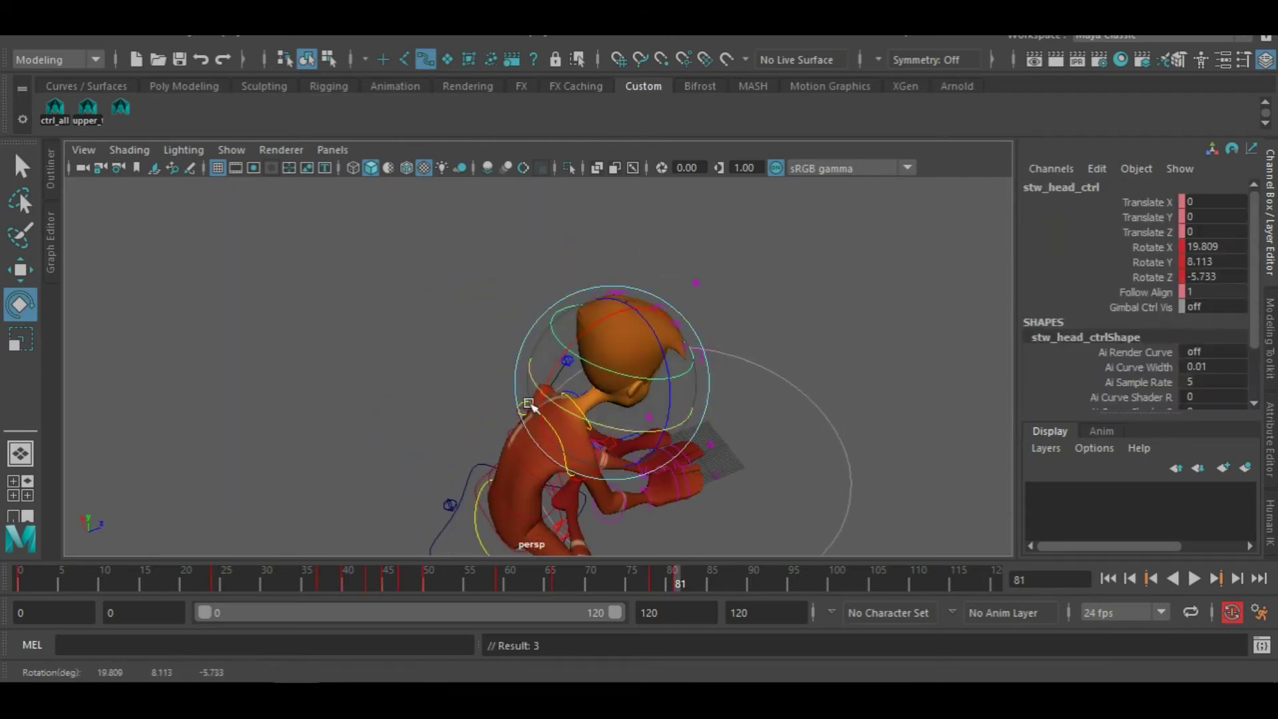
{"action": "key", "text": "space"}
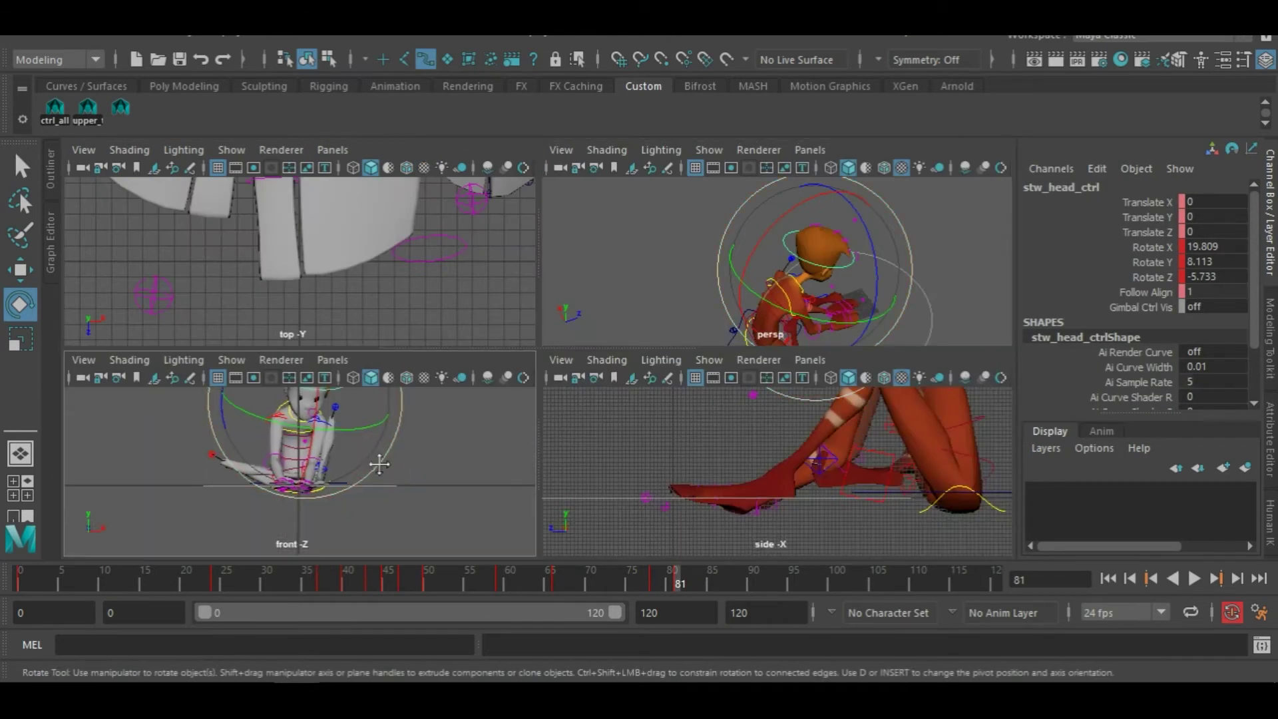
{"action": "key", "text": "space"}
{"action": "left_click_drag", "start_coordinate": [646, 270], "coordinate": [634, 265]}
{"action": "left_click_drag", "start_coordinate": [610, 343], "coordinate": [560, 325]}
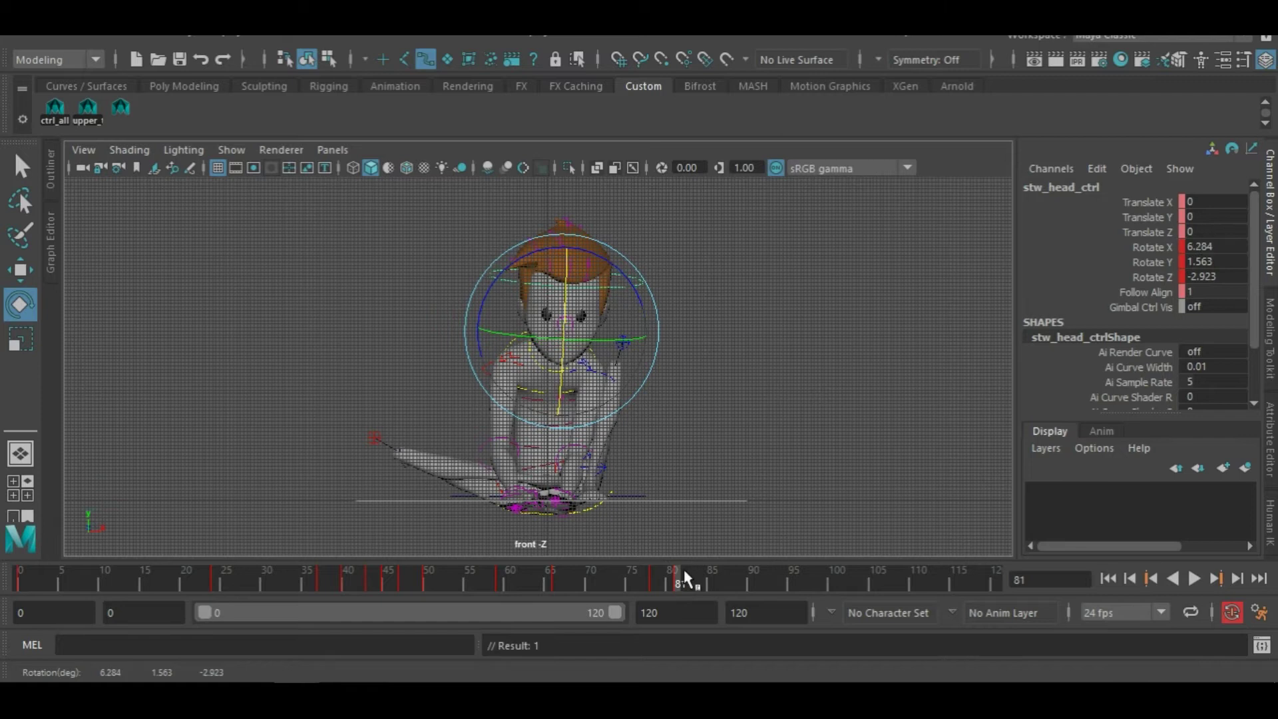
Replace the head control's frame 78 key with its frame 81 pose
{"action": "left_click", "coordinate": [649, 578]}
{"action": "left_click", "coordinate": [676, 578], "text": "shift"}
{"action": "right_click", "coordinate": [672, 576]}
{"action": "mouse_move", "coordinate": [709, 375]}
{"action": "left_click", "coordinate": [713, 338]}
{"action": "left_click", "coordinate": [737, 415]}
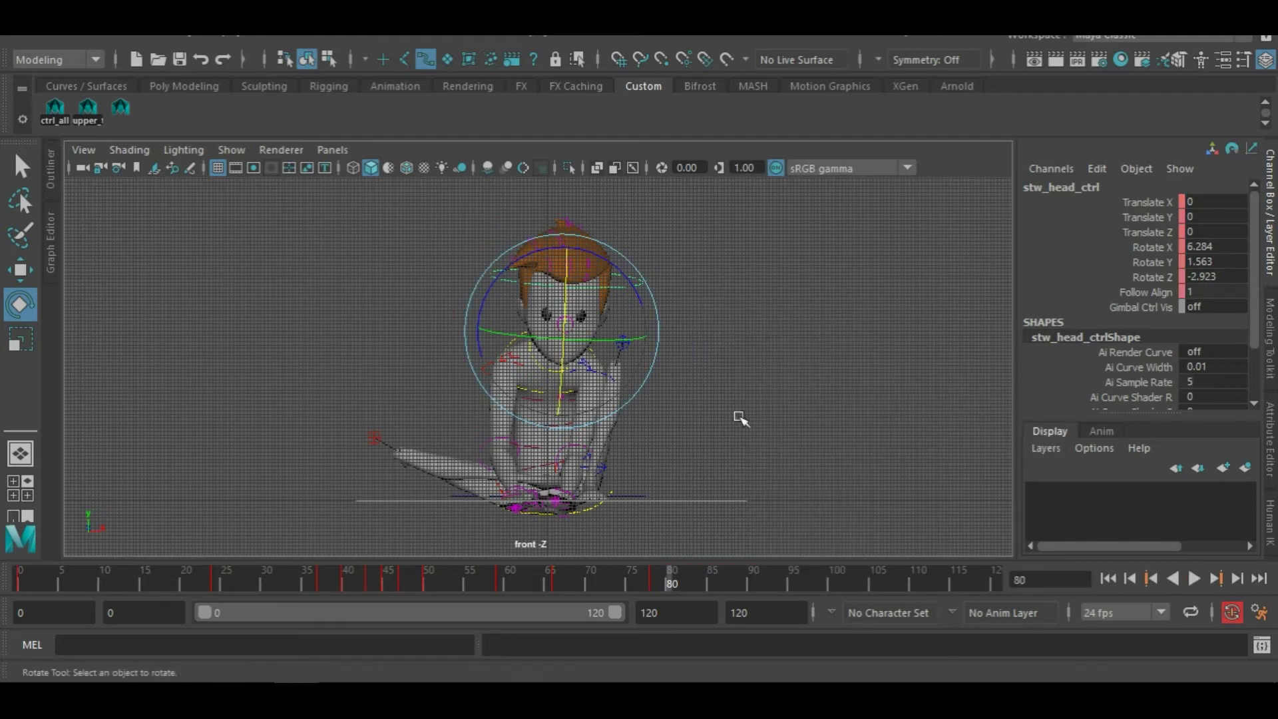
Return to the perspective view and frame the character to inspect the head pose from behind
{"action": "left_click", "coordinate": [638, 287]}
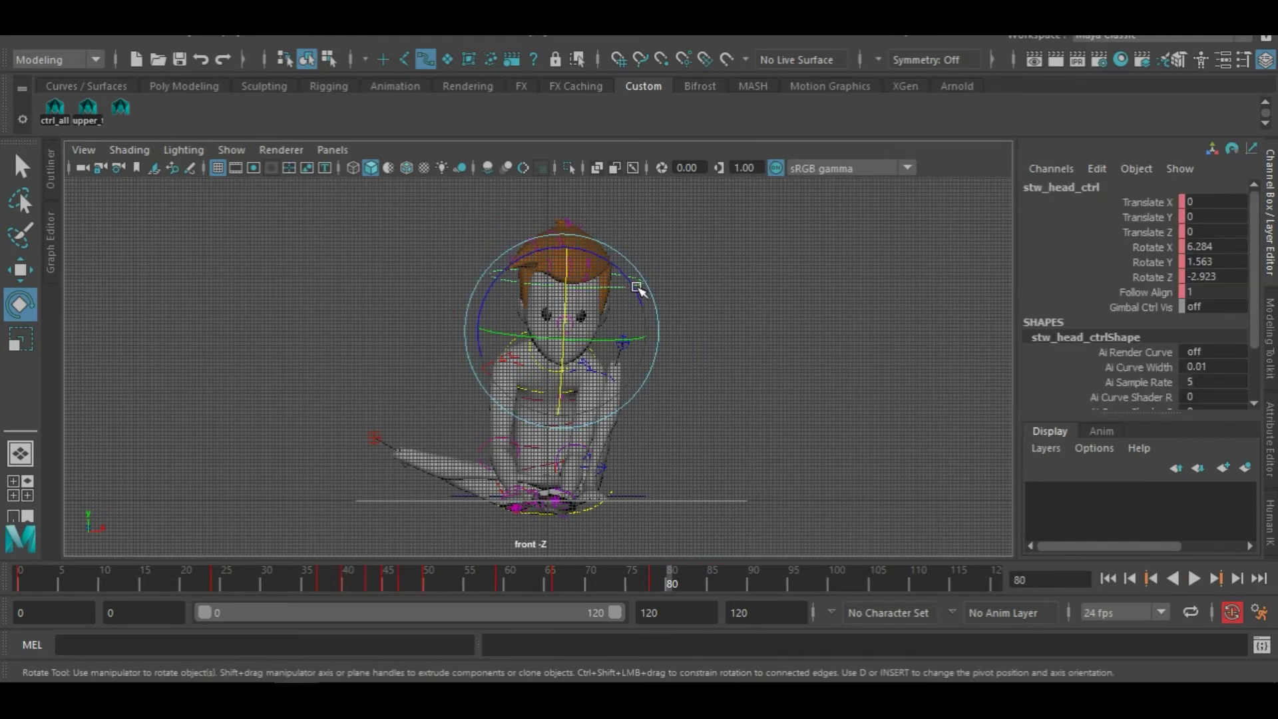
{"action": "key", "text": "space"}
{"action": "key", "text": "space"}
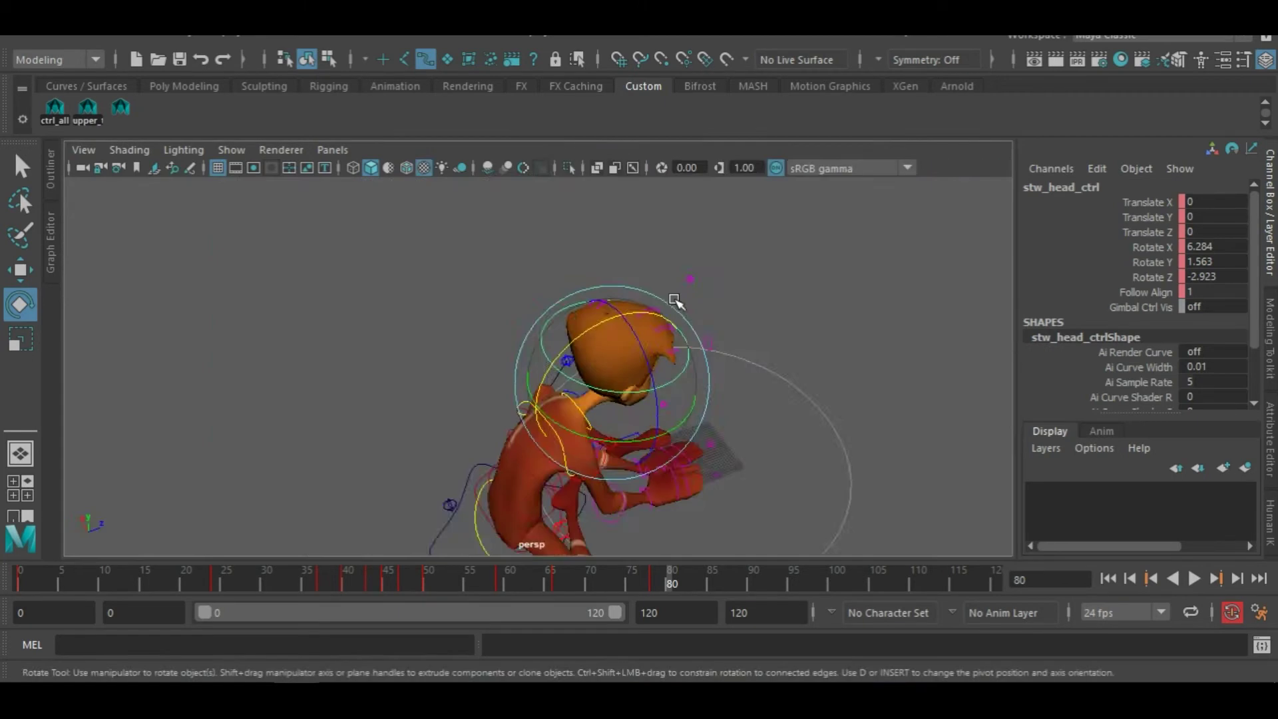
{"action": "key", "text": "f"}
{"action": "left_click_drag", "start_coordinate": [750, 473], "coordinate": [741, 421], "text": "alt"}
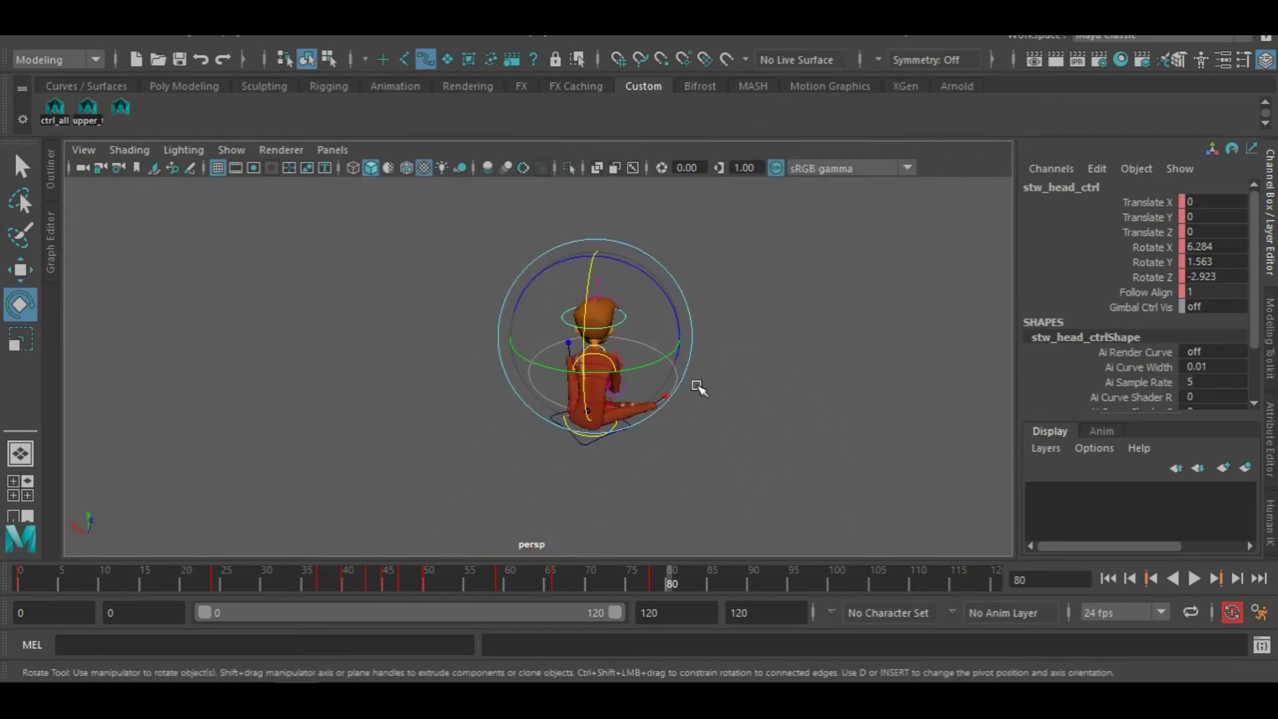
View the character's sitting pose from the front and move the timeline to frame 84
{"action": "scroll", "coordinate": [699, 334], "scroll_direction": "up", "scroll_amount": 7}
{"action": "left_click_drag", "start_coordinate": [737, 359], "coordinate": [456, 380], "text": "alt"}
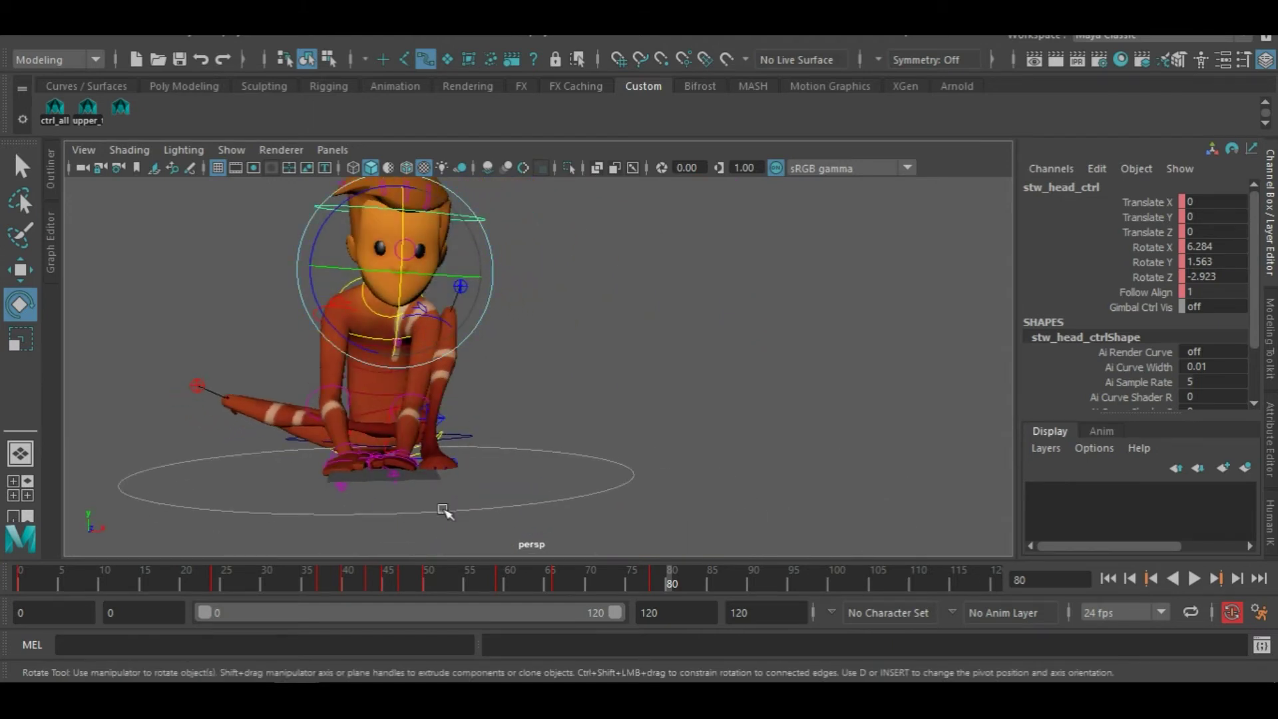
{"action": "left_click_drag", "start_coordinate": [607, 586], "coordinate": [699, 594]}
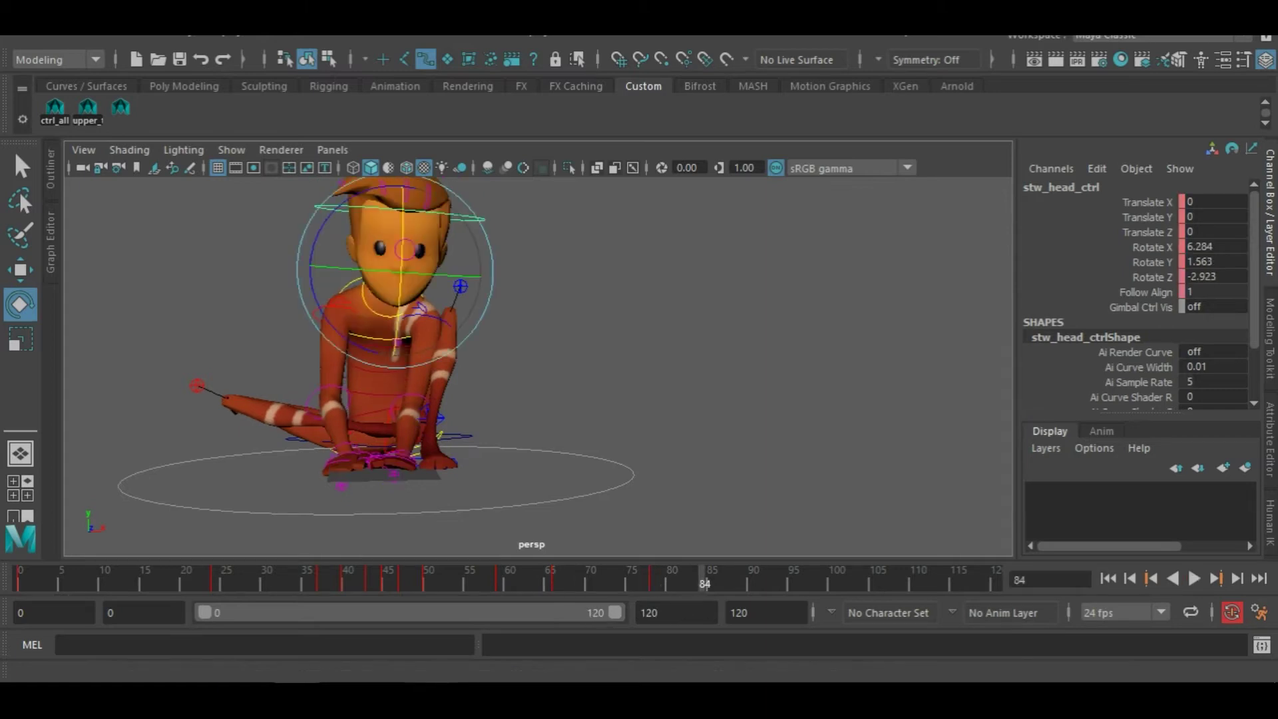
Switch to the reference video and step through it back to frame 73 to examine the head and hand positions
{"action": "left_click", "coordinate": [435, 694]}
{"action": "key", "text": "Right"}
{"action": "key", "text": "Right"}
{"action": "key", "text": "Right"}
{"action": "key", "text": "Right"}
{"action": "key", "text": "Right"}
{"action": "key", "text": "Right"}
{"action": "key", "text": "Right"}
{"action": "key", "text": "Right"}
{"action": "key", "text": "Right"}
{"action": "key", "text": "Right"}
{"action": "key", "text": "Right"}
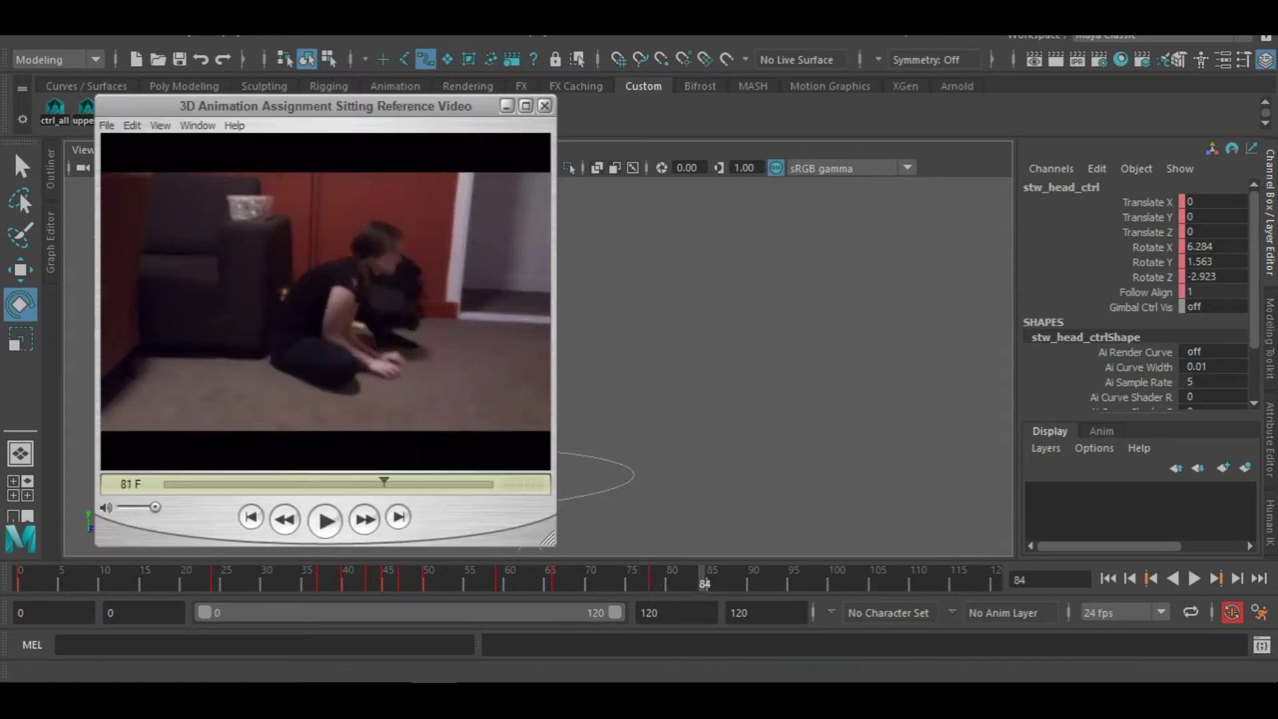
{"action": "key", "text": "Left"}
{"action": "key", "text": "Left"}
{"action": "key", "text": "Left"}
{"action": "key", "text": "Left"}
{"action": "key", "text": "Left"}
{"action": "key", "text": "Left"}
{"action": "key", "text": "Left"}
{"action": "key", "text": "Left"}
{"action": "key", "text": "Left"}
{"action": "key", "text": "Left"}
{"action": "key", "text": "Left"}
{"action": "key", "text": "Left"}
{"action": "key", "text": "Left"}
{"action": "key", "text": "Left"}
{"action": "key", "text": "Left"}
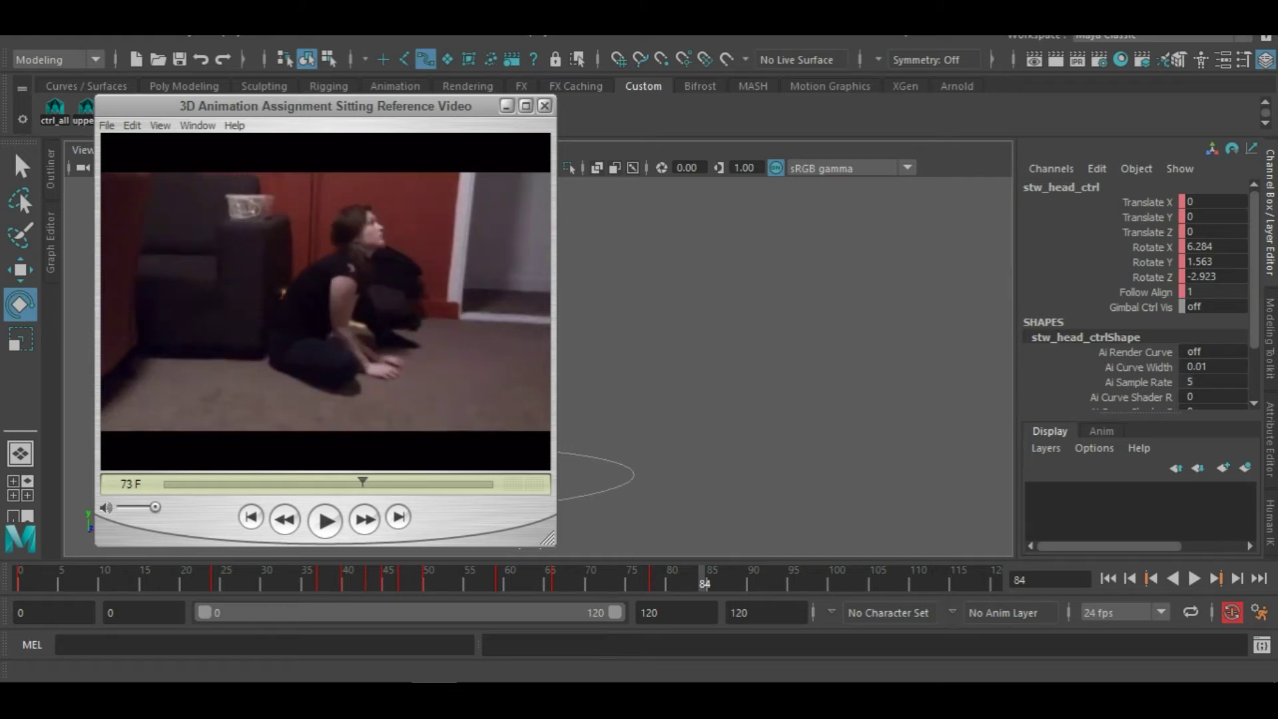
Step the reference video forward from frame 73 to frame 90 to study the body's forward lean
{"action": "key", "text": "Right"}
{"action": "key", "text": "Right"}
{"action": "key", "text": "Right"}
{"action": "key", "text": "Right"}
{"action": "key", "text": "Right"}
{"action": "key", "text": "Right"}
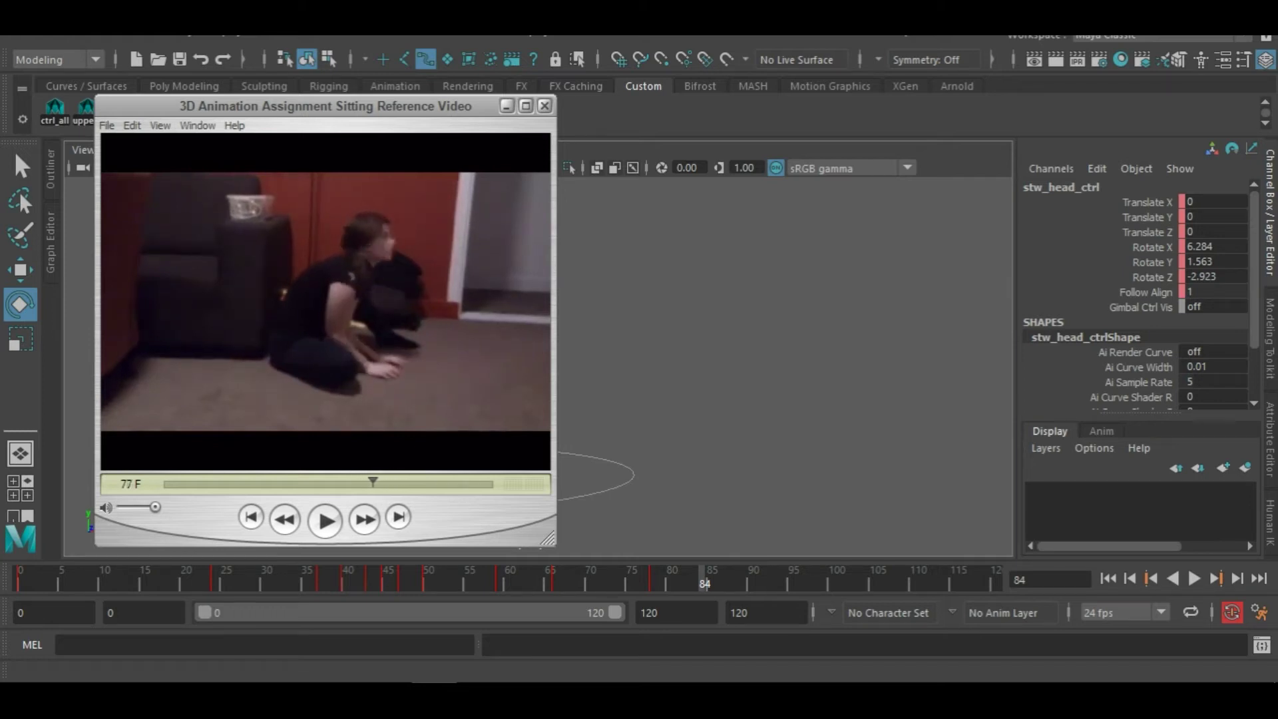
{"action": "key", "text": "Right"}
{"action": "key", "text": "Right"}
{"action": "key", "text": "Right"}
{"action": "key", "text": "Right"}
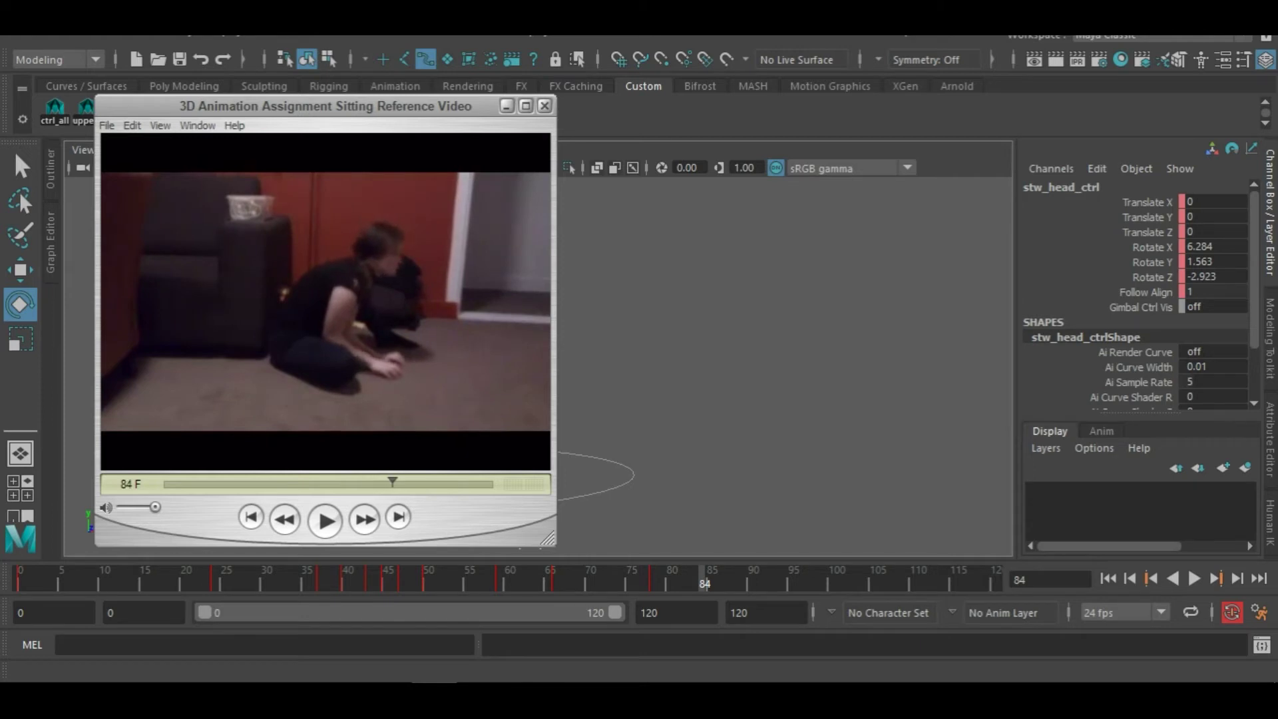
{"action": "key", "text": "Right"}
{"action": "key", "text": "Right"}
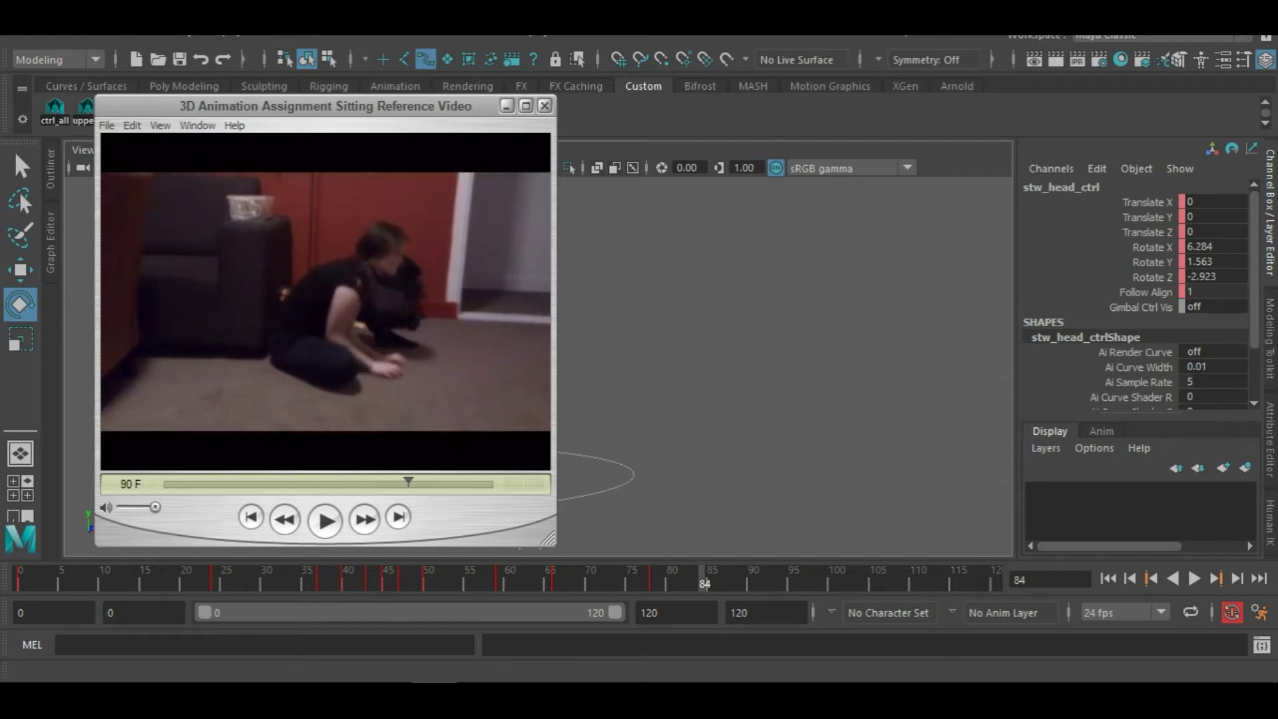
Step the reference video back from frame 90 to frame 78, comparing the hand positions around frames 78 to 82
{"action": "key", "text": "Left"}
{"action": "key", "text": "Left"}
{"action": "key", "text": "Left"}
{"action": "key", "text": "Left"}
{"action": "key", "text": "Left"}
{"action": "key", "text": "Left"}
{"action": "key", "text": "Left"}
{"action": "key", "text": "Left"}
{"action": "key", "text": "Left"}
{"action": "key", "text": "Left"}
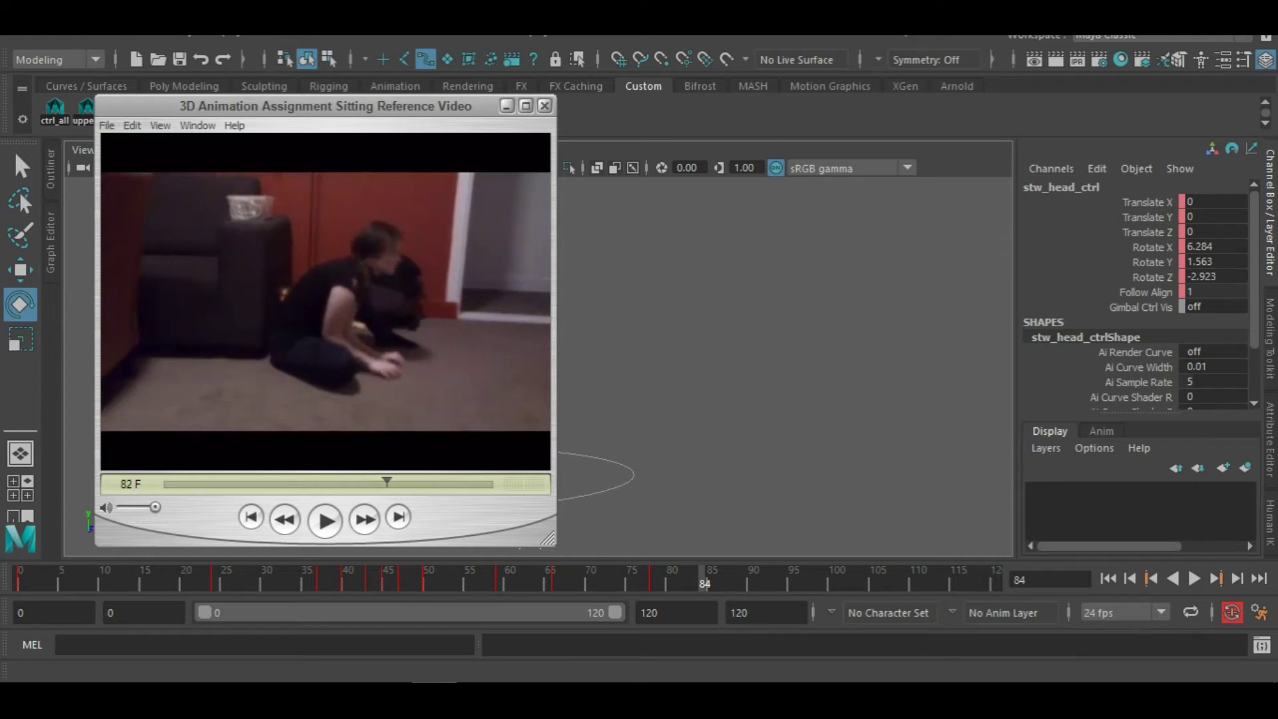
{"action": "key", "text": "Left"}
{"action": "key", "text": "Right"}
{"action": "key", "text": "Left"}
{"action": "key", "text": "Left"}
{"action": "key", "text": "Left"}
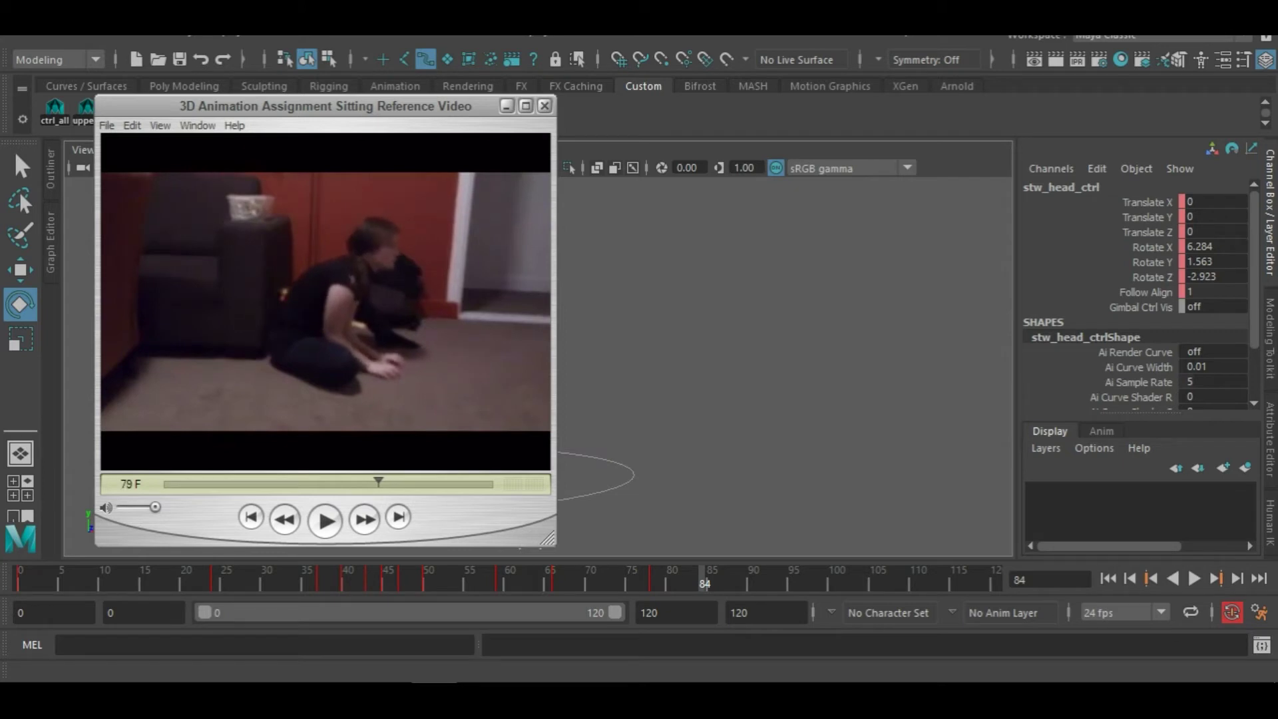
{"action": "key", "text": "Right"}
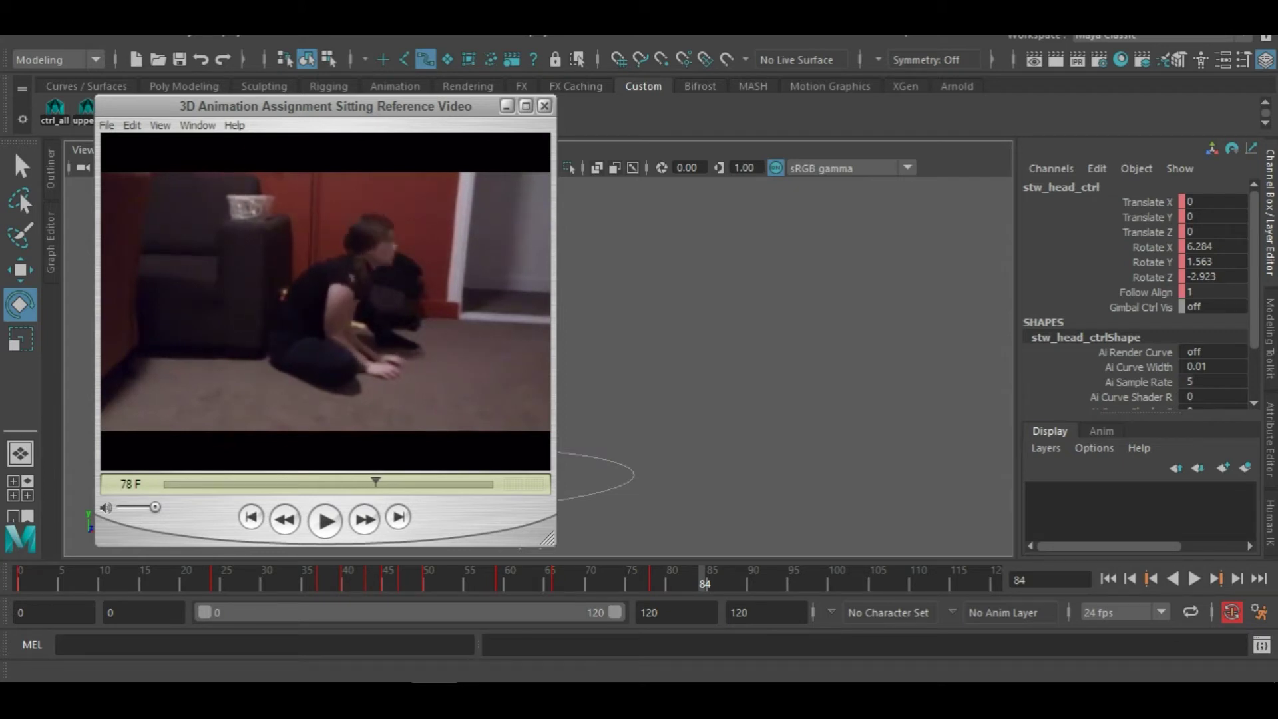
Set Maya's timeline to frame 80 and review the reference video from frame 78 to 83
{"action": "left_click", "coordinate": [666, 483]}
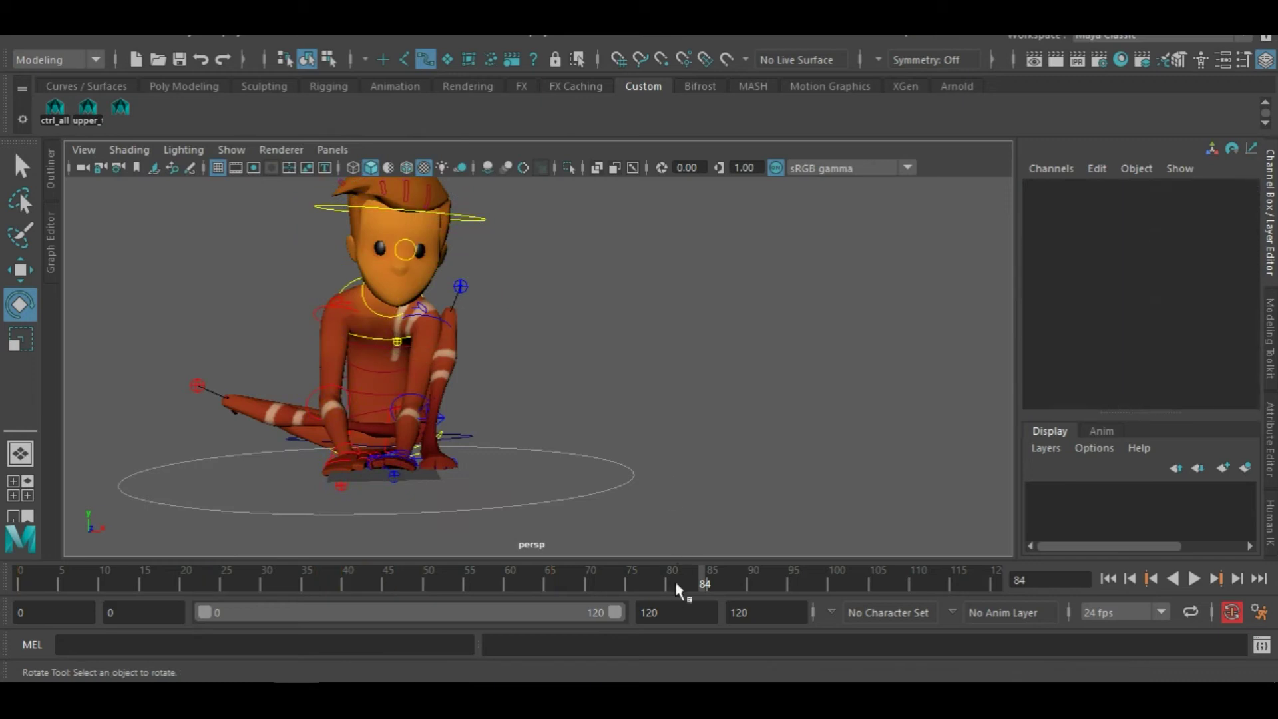
{"action": "mouse_move", "coordinate": [657, 586]}
{"action": "left_mouse_down"}
{"action": "mouse_move", "coordinate": [620, 582]}
{"action": "mouse_move", "coordinate": [669, 582]}
{"action": "left_mouse_up"}
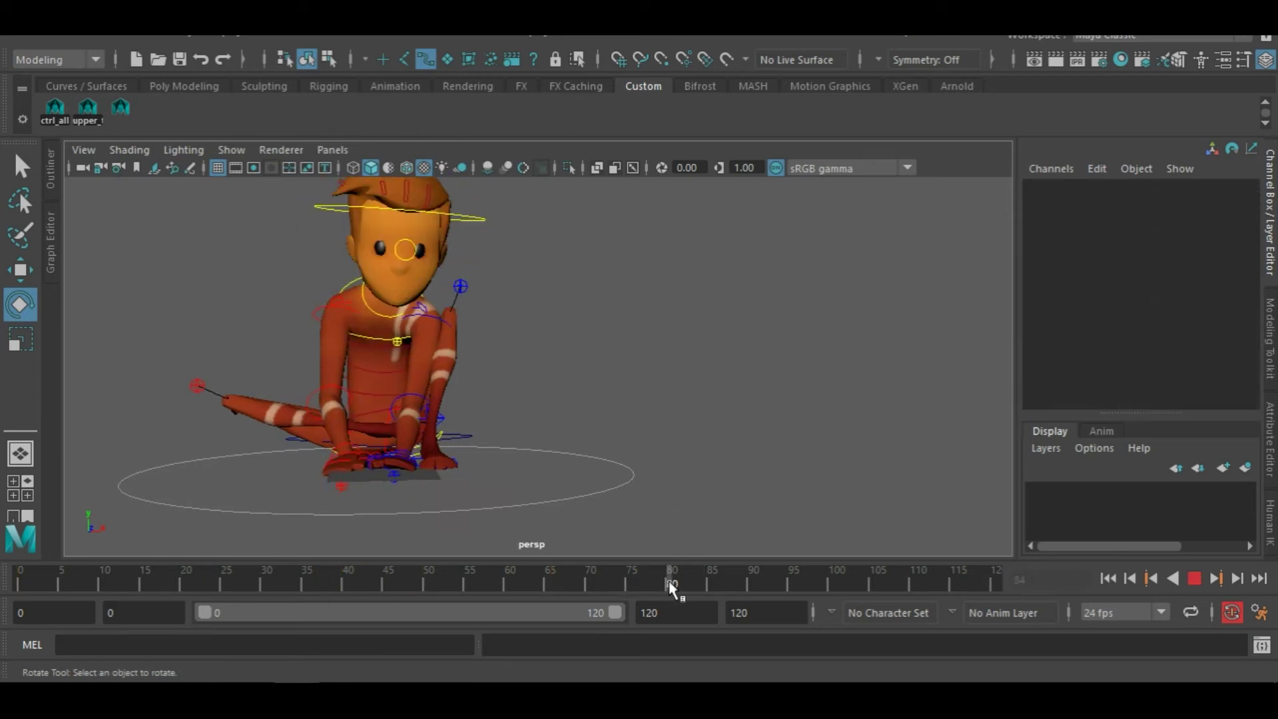
{"action": "key", "text": "alt+Tab"}
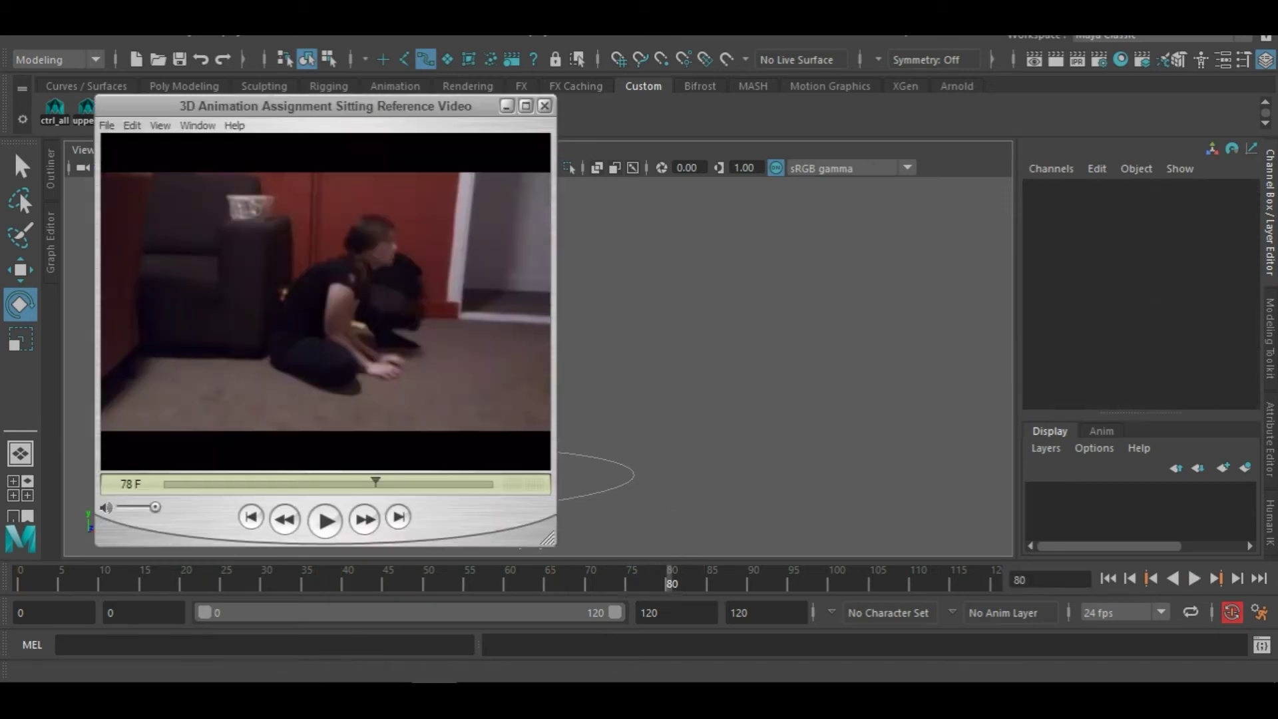
{"action": "key", "text": "Right"}
{"action": "key", "text": "Right"}
{"action": "key", "text": "Right"}
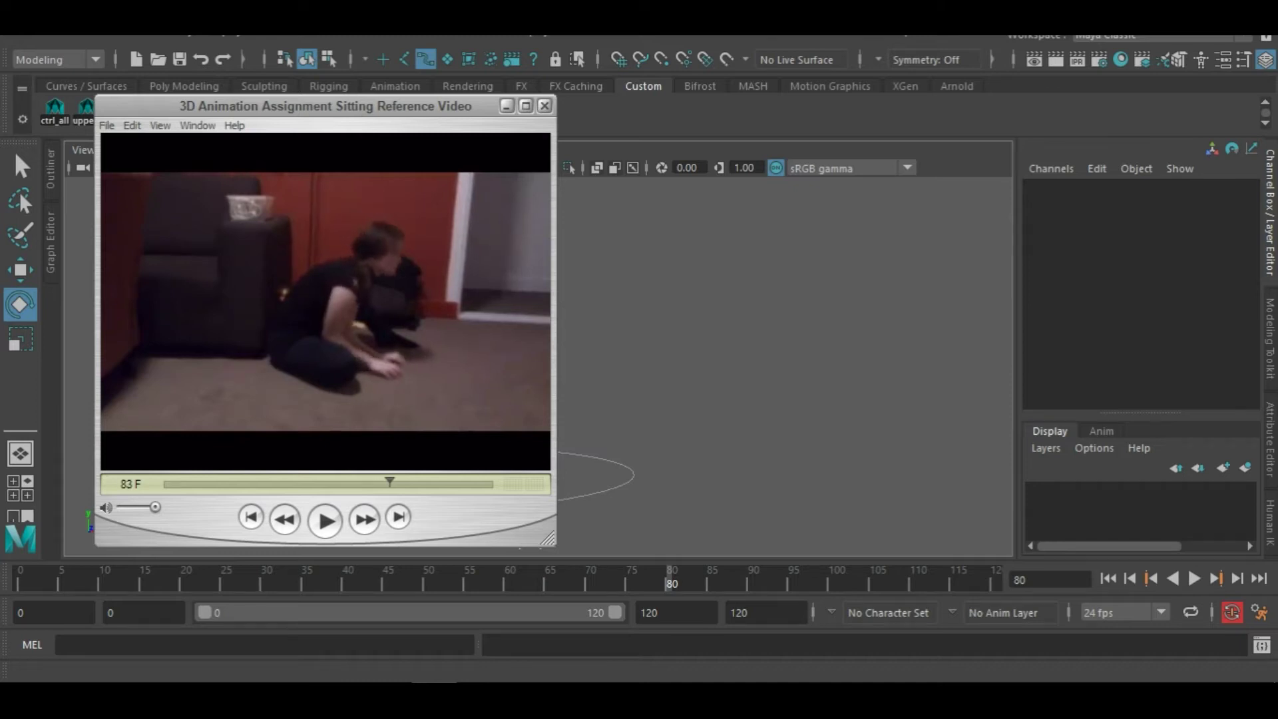
Minimize the reference video and key all of the character's controls at frame 80
{"action": "left_click", "coordinate": [506, 107]}
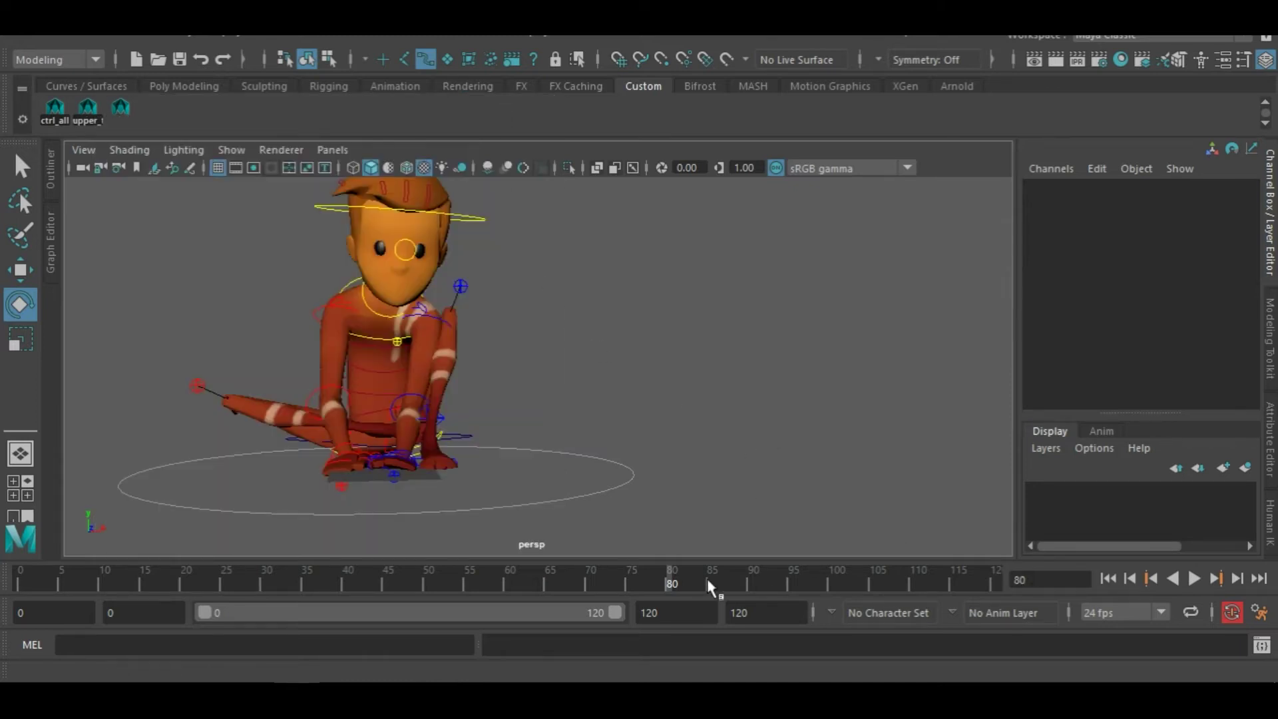
{"action": "left_click", "coordinate": [123, 110]}
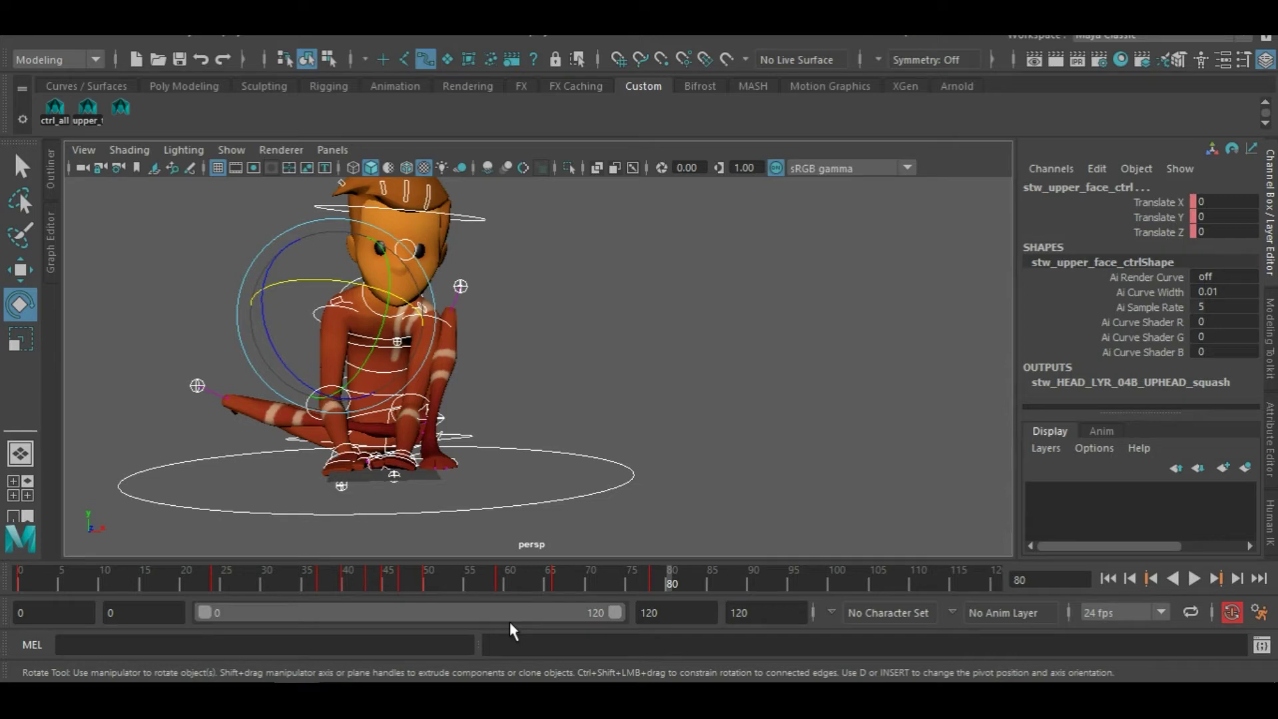
Rotate the right elbow FK control at frame 80 to about -25.0 in Y and 6.4 in Z
{"action": "left_click_drag", "start_coordinate": [434, 510], "coordinate": [608, 464], "text": "alt"}
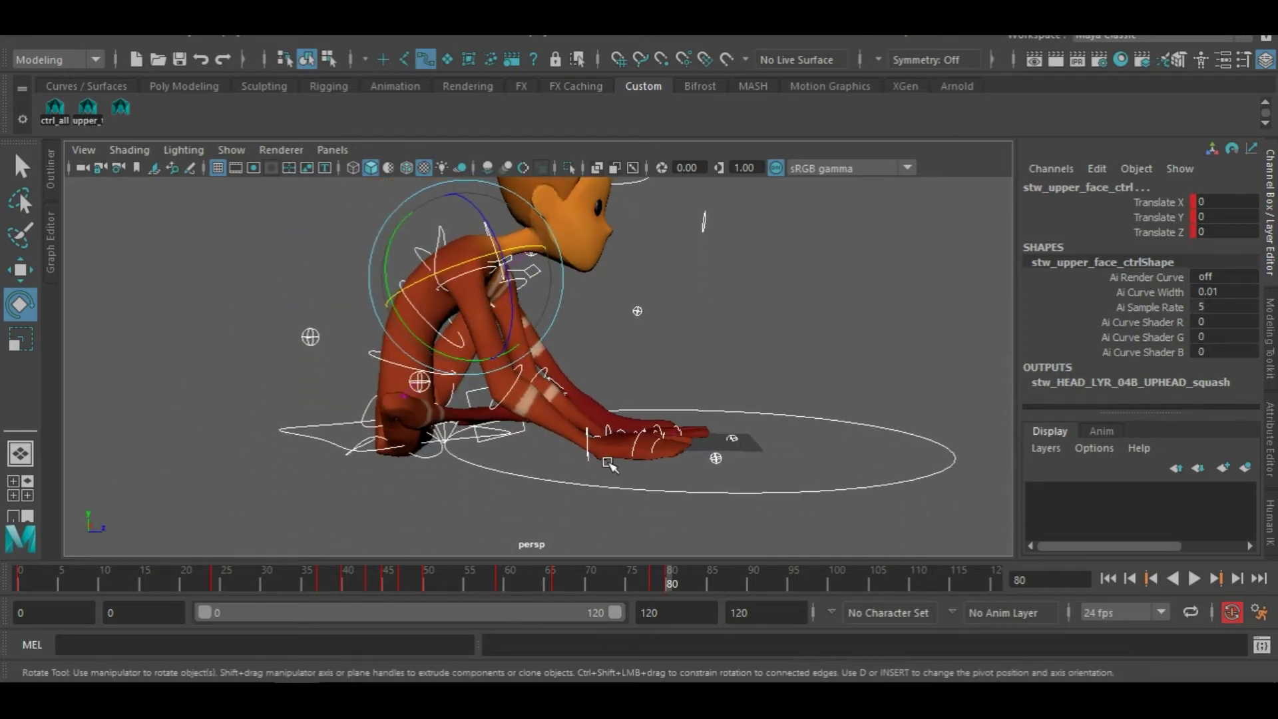
{"action": "left_click", "coordinate": [519, 382]}
{"action": "left_click_drag", "start_coordinate": [530, 299], "coordinate": [523, 291]}
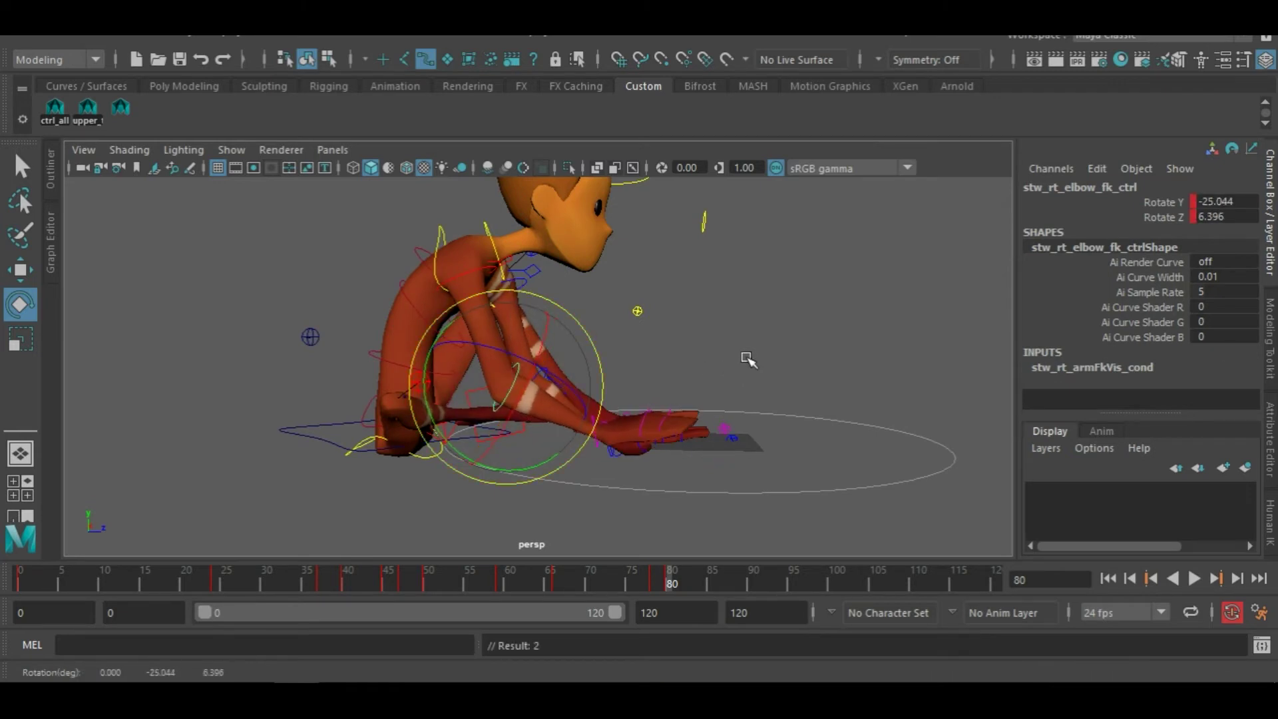
Try rotating the left elbow FK control at frame 80 to about -17.9 in Y and 26.4 in Z
{"action": "left_click_drag", "start_coordinate": [748, 360], "coordinate": [453, 375], "text": "alt"}
{"action": "left_click", "coordinate": [440, 378]}
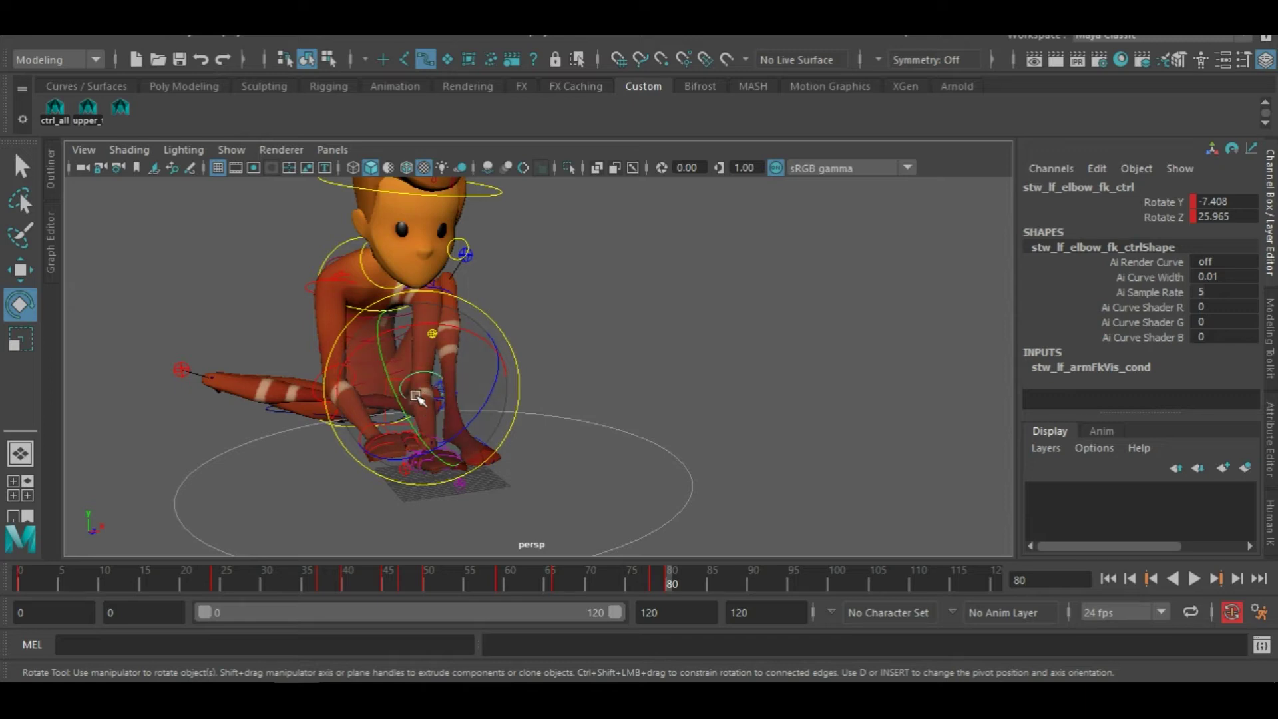
{"action": "left_click_drag", "start_coordinate": [420, 394], "coordinate": [468, 448]}
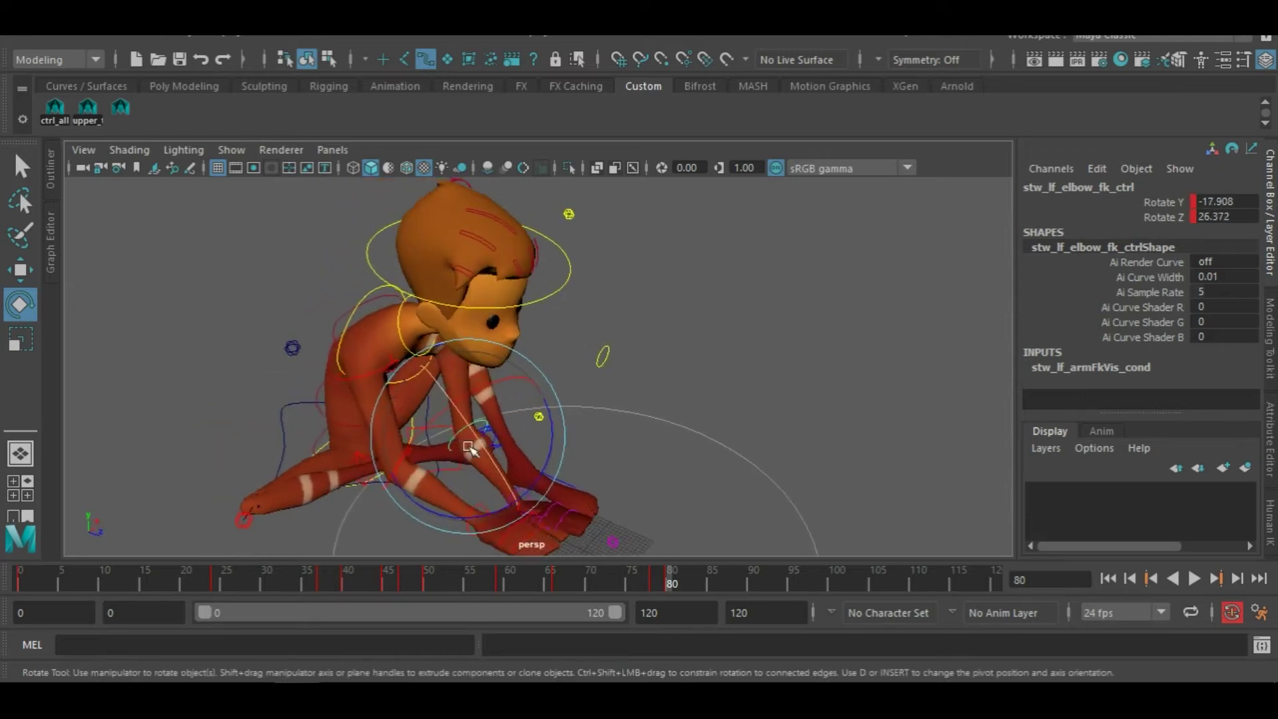
{"action": "key", "text": "ctrl+z"}
Rotate the right elbow FK control at frame 80 to about -16.3 in Y and 16.1 in Z
{"action": "left_click_drag", "start_coordinate": [556, 521], "coordinate": [474, 510], "text": "alt"}
{"action": "left_click", "coordinate": [246, 379]}
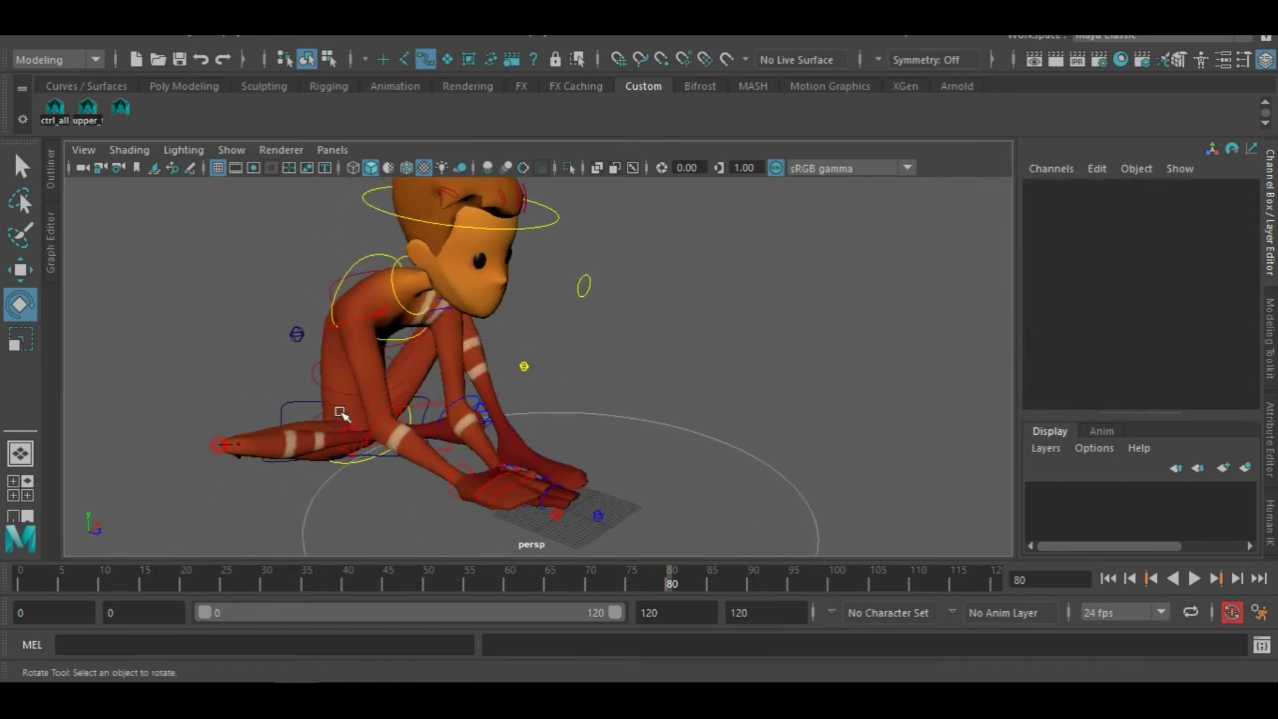
{"action": "left_click", "coordinate": [375, 419]}
{"action": "left_click_drag", "start_coordinate": [400, 442], "coordinate": [470, 429]}
{"action": "left_click_drag", "start_coordinate": [376, 356], "coordinate": [380, 372]}
{"action": "left_click_drag", "start_coordinate": [463, 412], "coordinate": [437, 430], "text": "alt"}
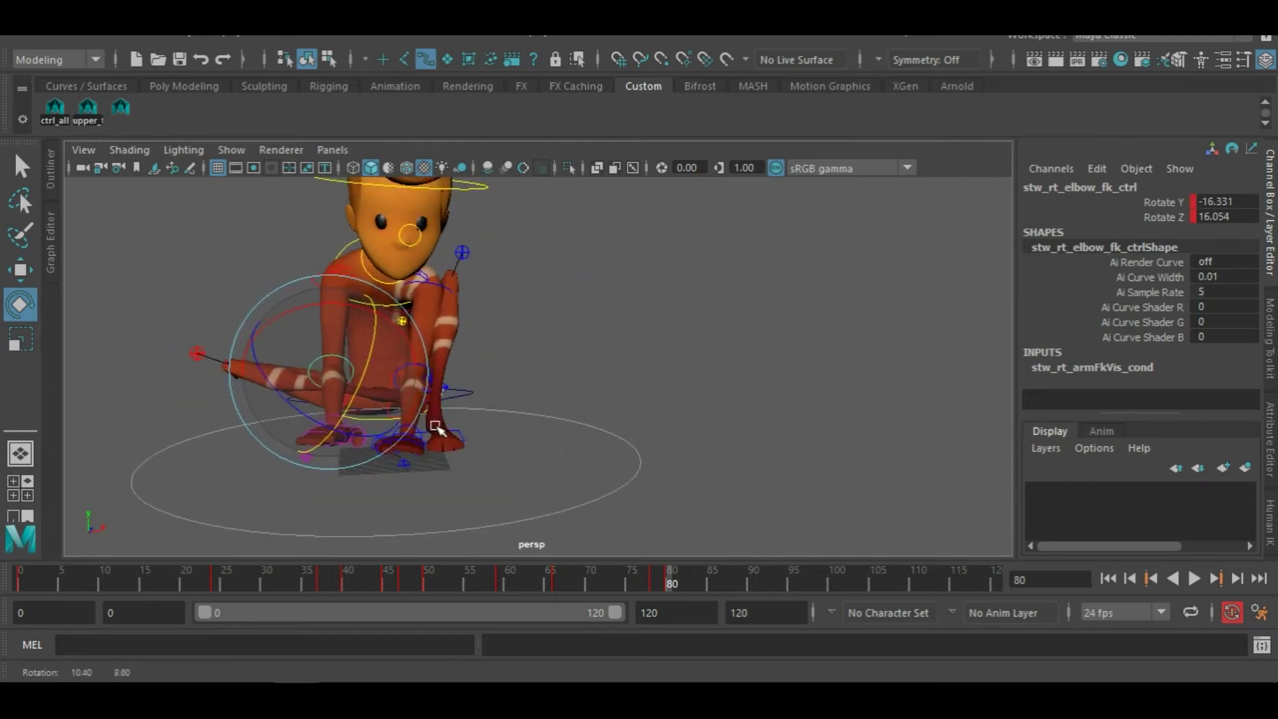
Rotate the left elbow FK control at frame 80 to about -11.65 in Y and 27.76 in Z
{"action": "left_click", "coordinate": [586, 402]}
{"action": "left_click", "coordinate": [424, 373]}
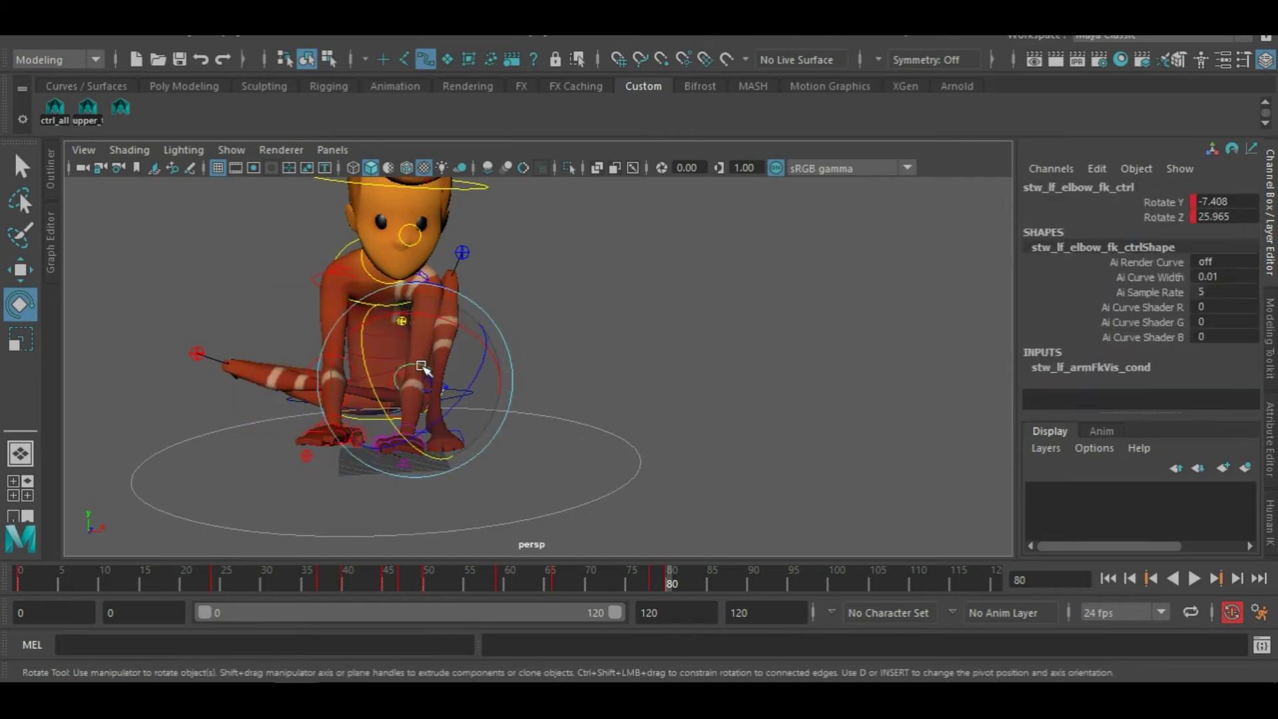
{"action": "left_click_drag", "start_coordinate": [424, 372], "coordinate": [428, 366]}
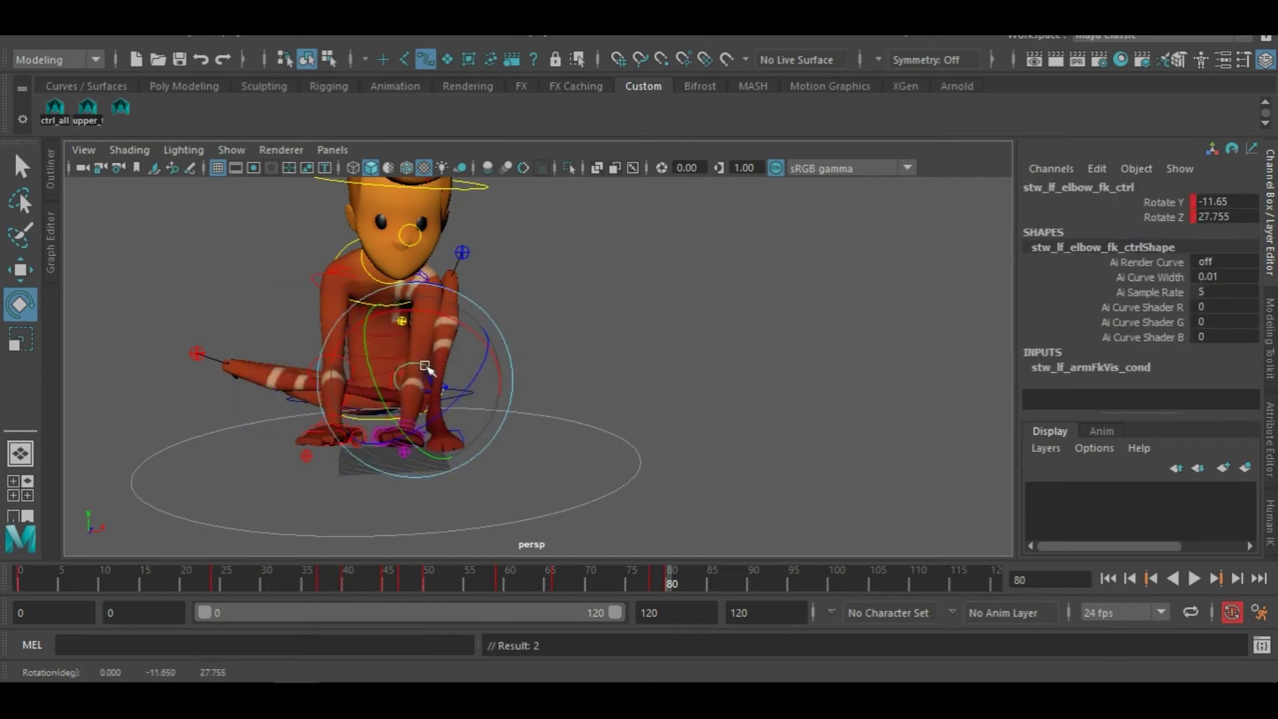
Carry the frame 78 pose over to frame 82 and key it on all of the character's controls
{"action": "left_click_drag", "start_coordinate": [439, 420], "coordinate": [653, 434], "text": "alt"}
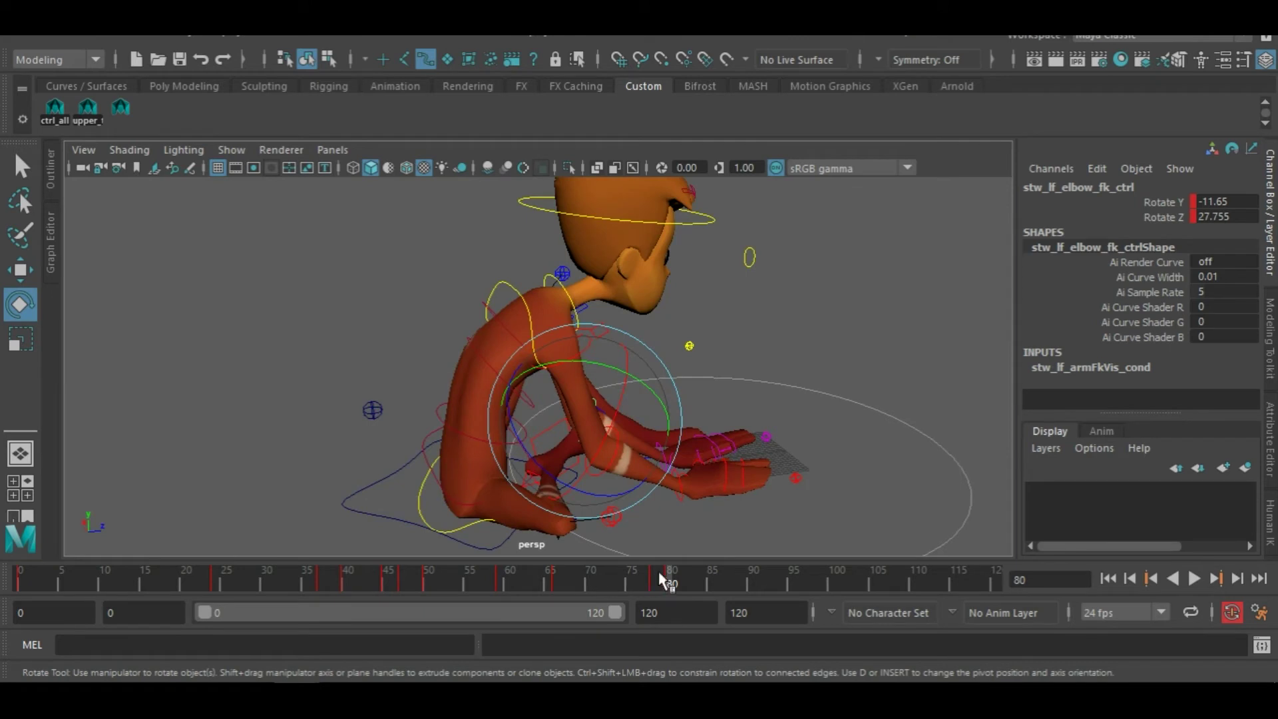
{"action": "left_click_drag", "start_coordinate": [680, 577], "coordinate": [685, 578]}
{"action": "left_click", "coordinate": [691, 578]}
{"action": "left_click", "coordinate": [653, 581]}
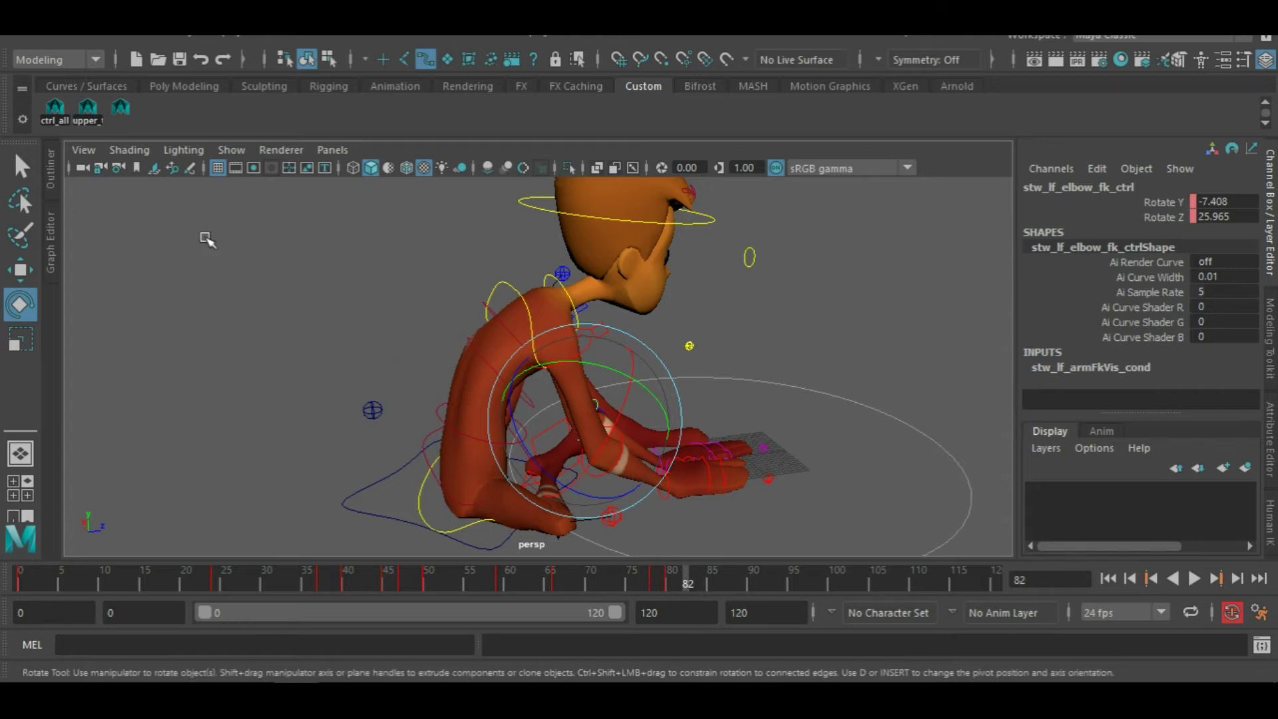
{"action": "left_click", "coordinate": [54, 106]}
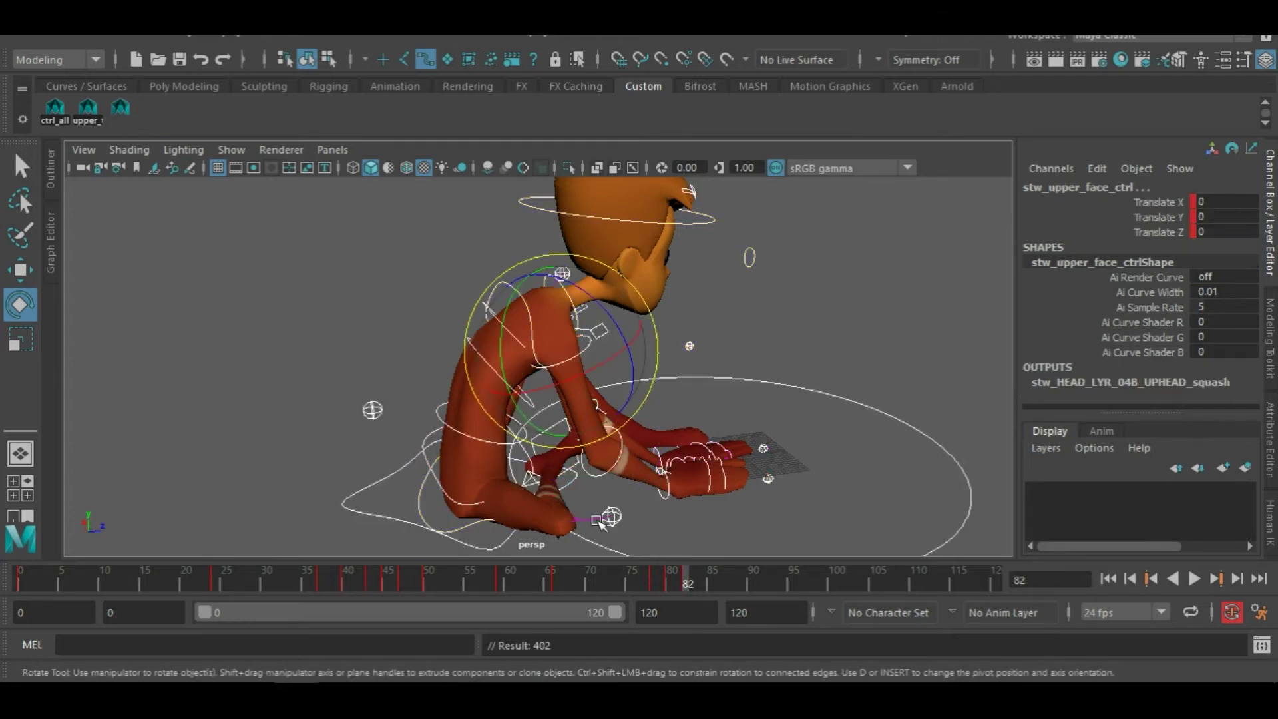
Check the frames after 82, return to frame 80 and slightly rotate the spine control across the upper back
{"action": "left_click_drag", "start_coordinate": [678, 581], "coordinate": [720, 598]}
{"action": "left_click", "coordinate": [672, 584]}
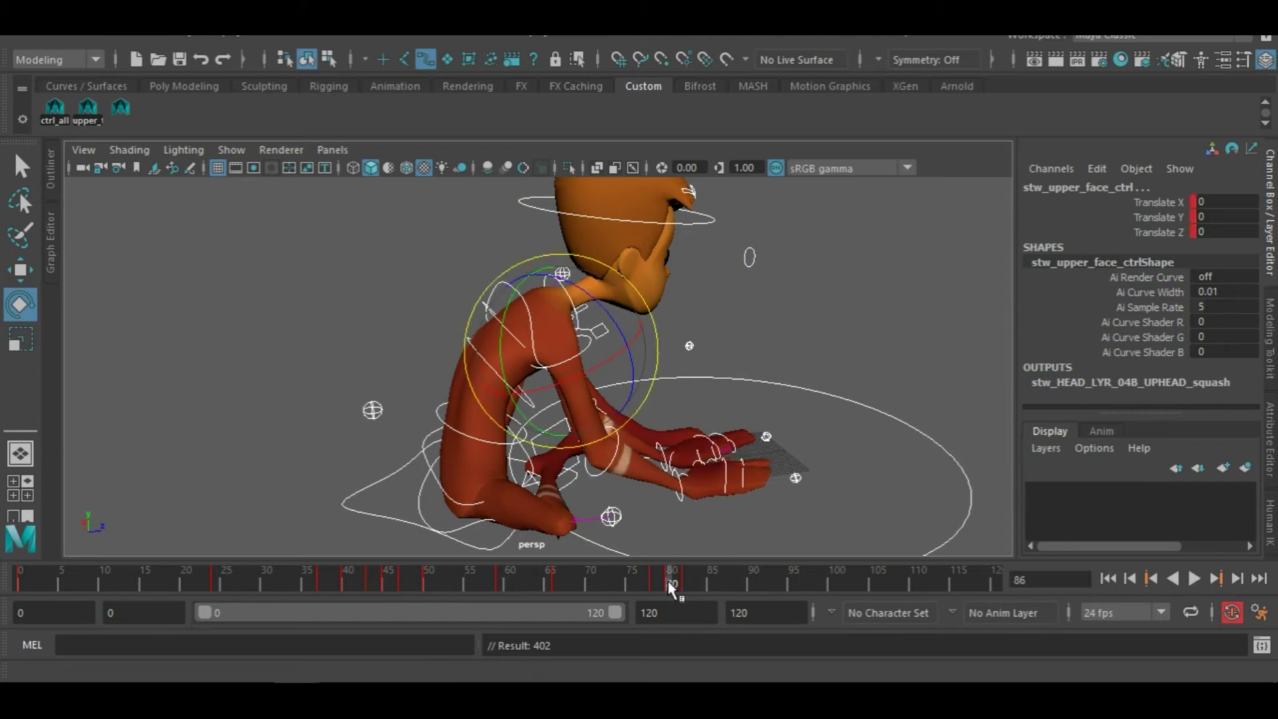
{"action": "left_click", "coordinate": [411, 313]}
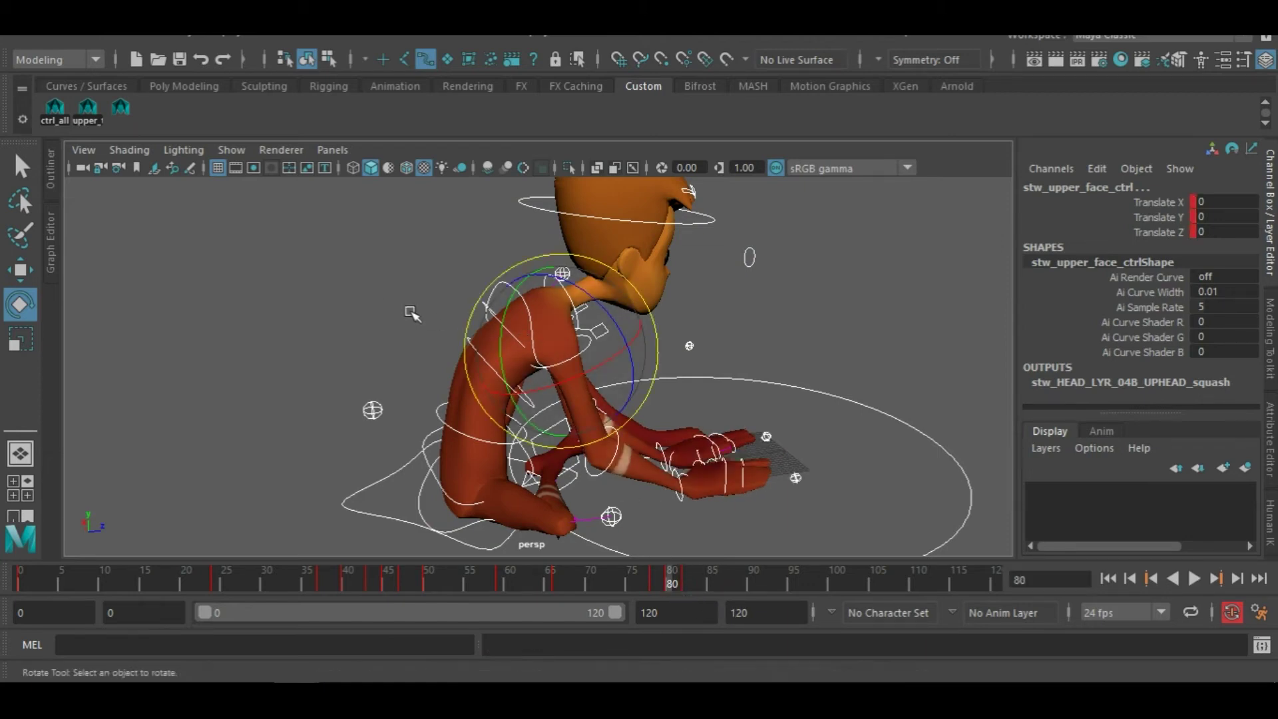
{"action": "left_click", "coordinate": [473, 344]}
{"action": "left_click_drag", "start_coordinate": [457, 319], "coordinate": [459, 313]}
Rotate the lower spine FK control at frame 80 to about 20.05 in X
{"action": "left_click", "coordinate": [659, 374]}
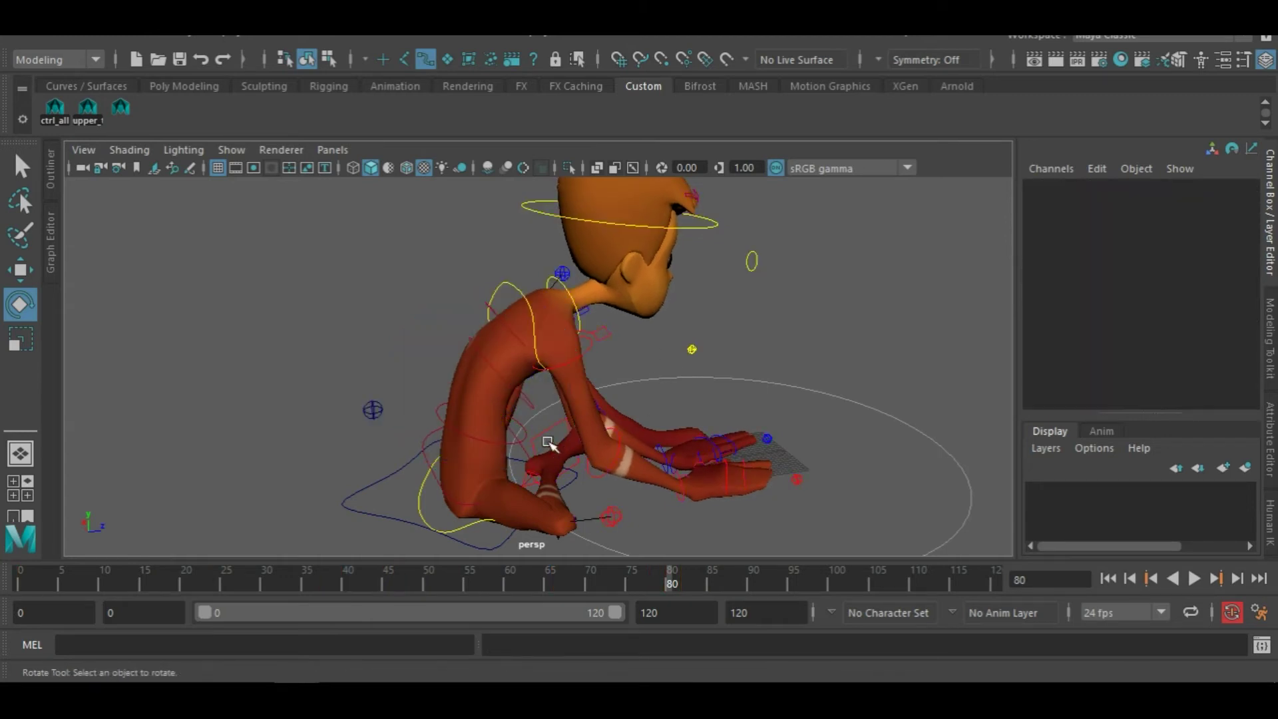
{"action": "left_click", "coordinate": [497, 441]}
{"action": "left_click_drag", "start_coordinate": [443, 375], "coordinate": [445, 372]}
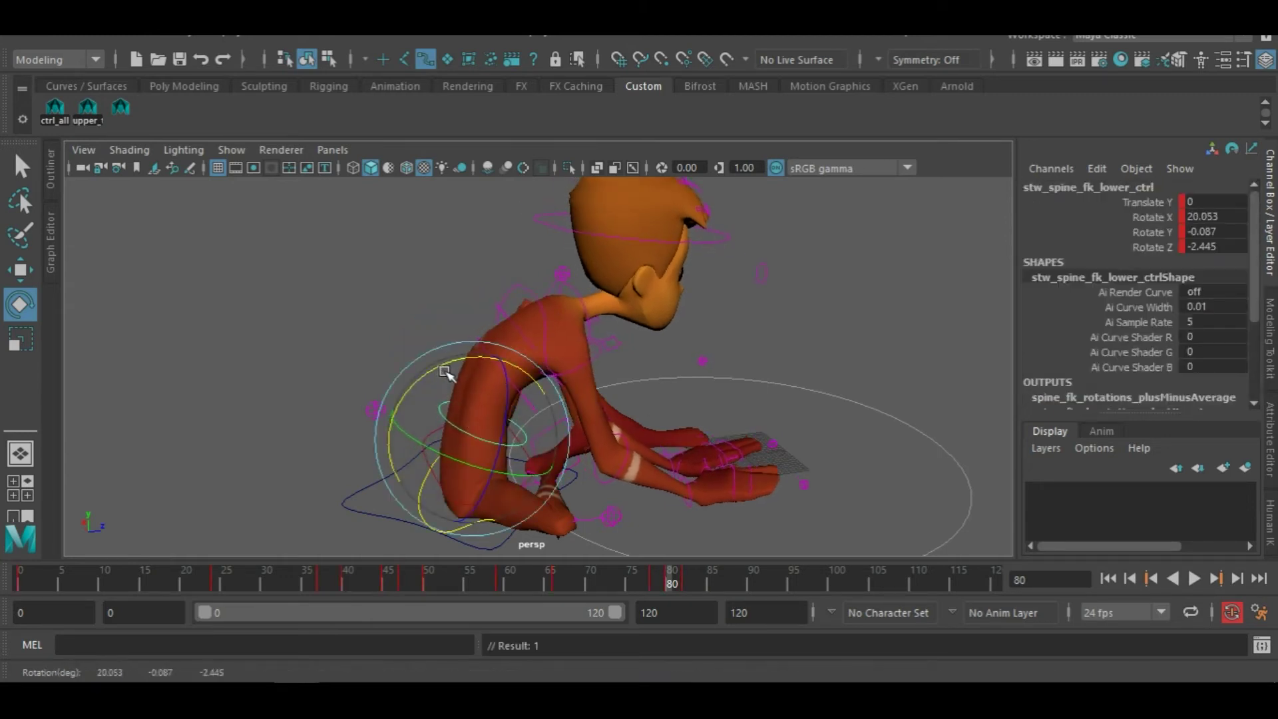
Play and scrub the animation around frames 78 to 85 from both sides to check the spine and hand motion
{"action": "left_click_drag", "start_coordinate": [843, 486], "coordinate": [733, 448], "text": "alt"}
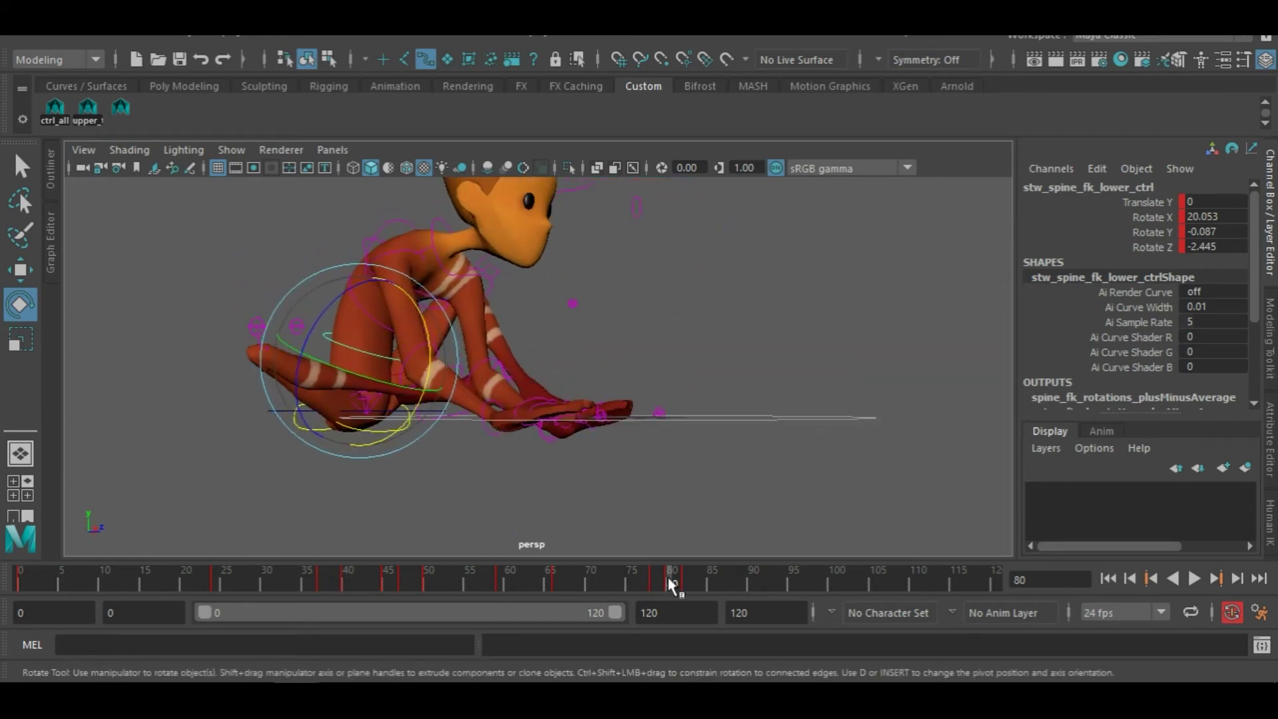
{"action": "key", "text": "alt+v"}
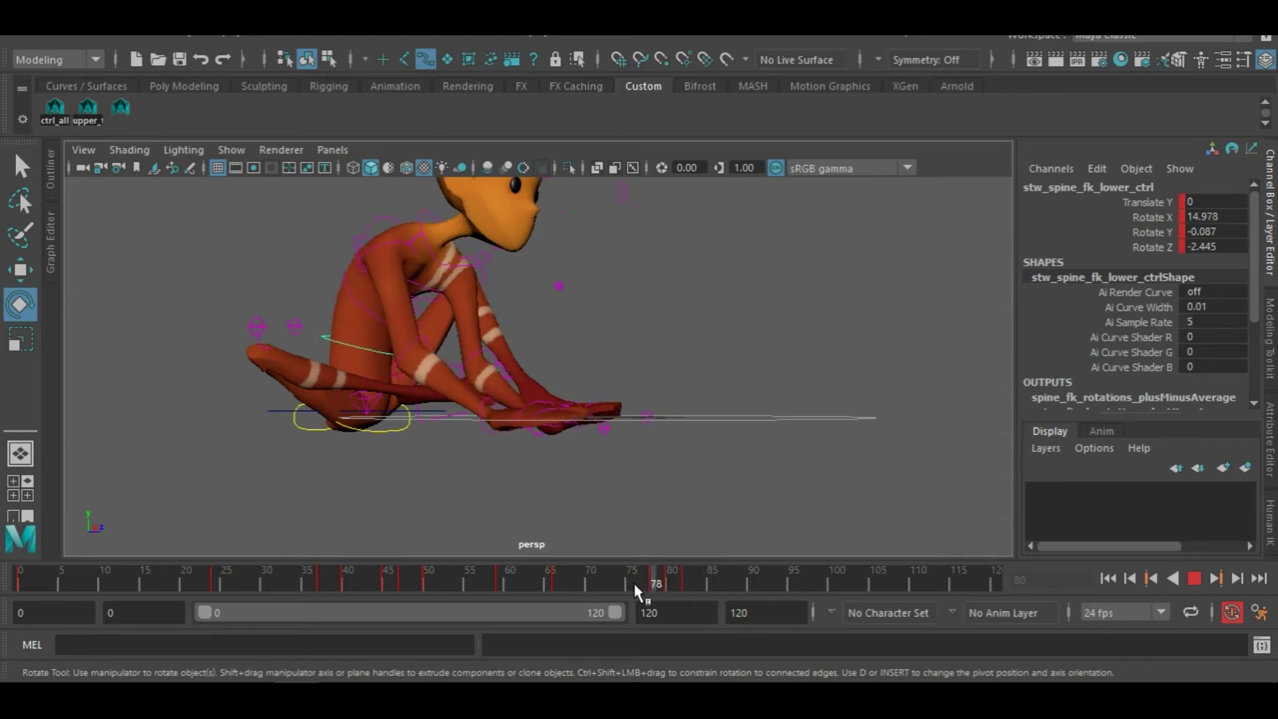
{"action": "left_click", "coordinate": [712, 585]}
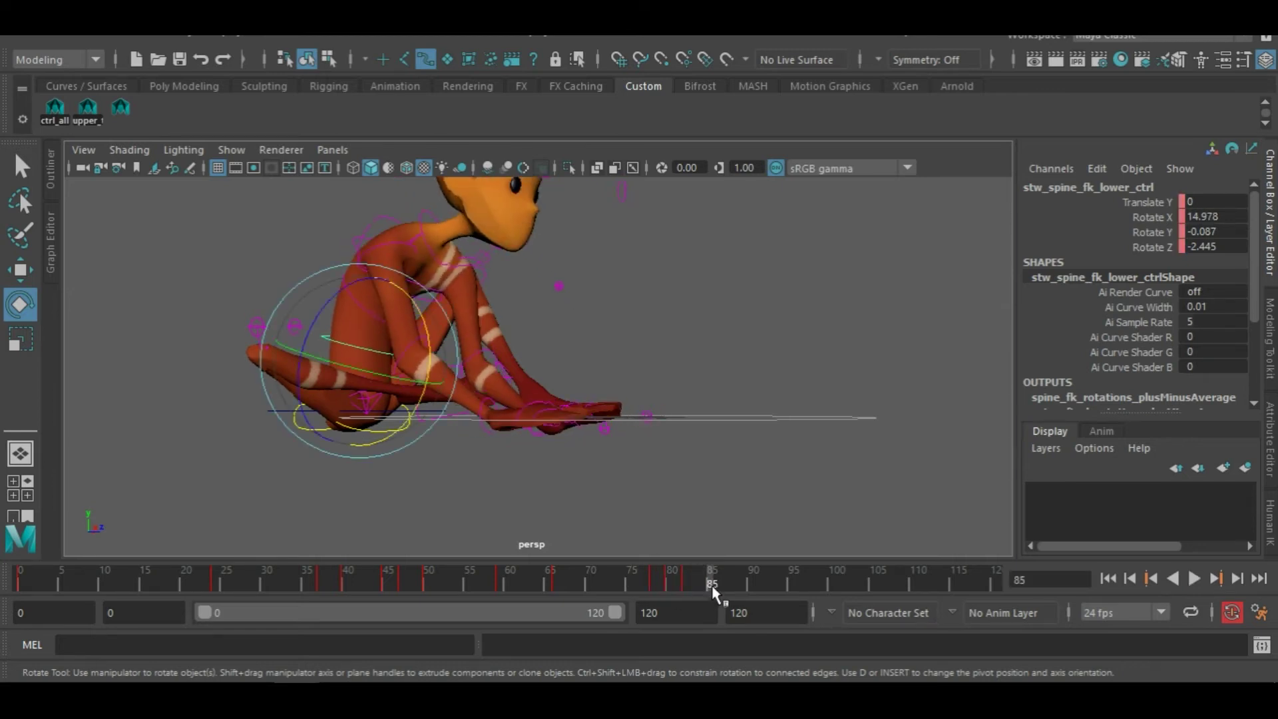
{"action": "left_click_drag", "start_coordinate": [448, 429], "coordinate": [519, 448], "text": "alt"}
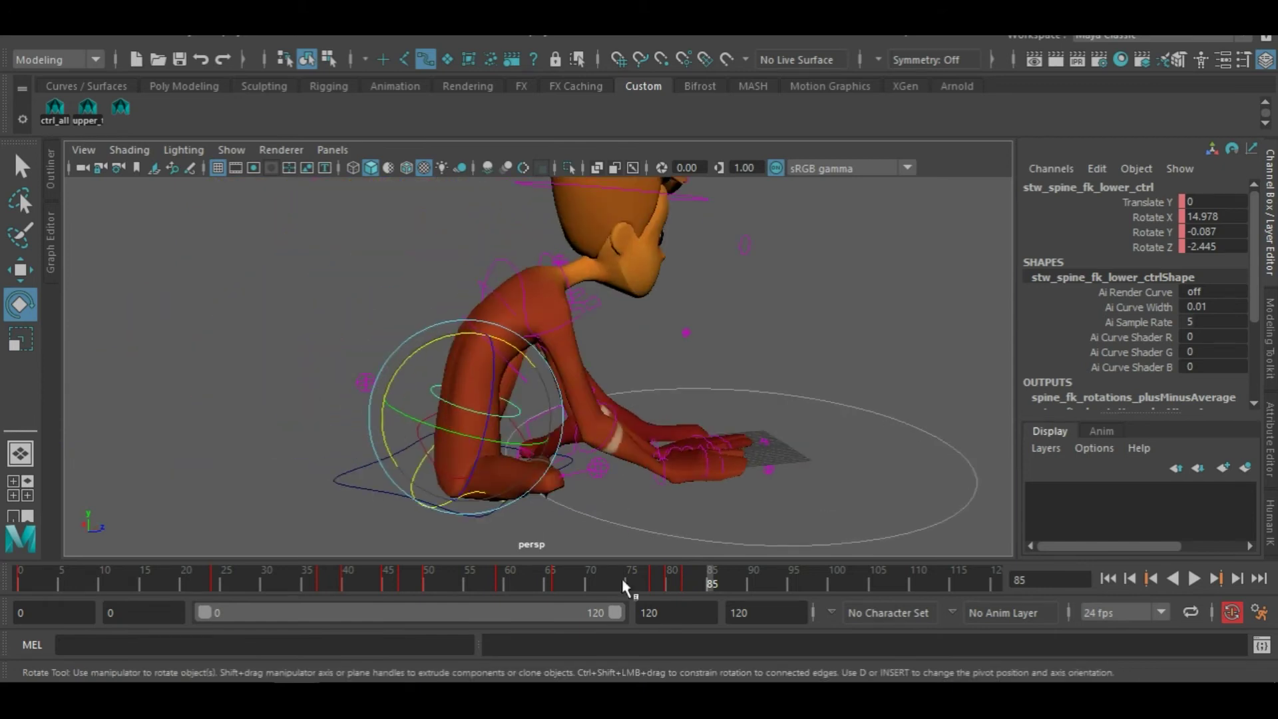
Bring up the sitting reference video and step through it from frame 83 to its end to study the remaining movement
{"action": "left_click", "coordinate": [434, 693]}
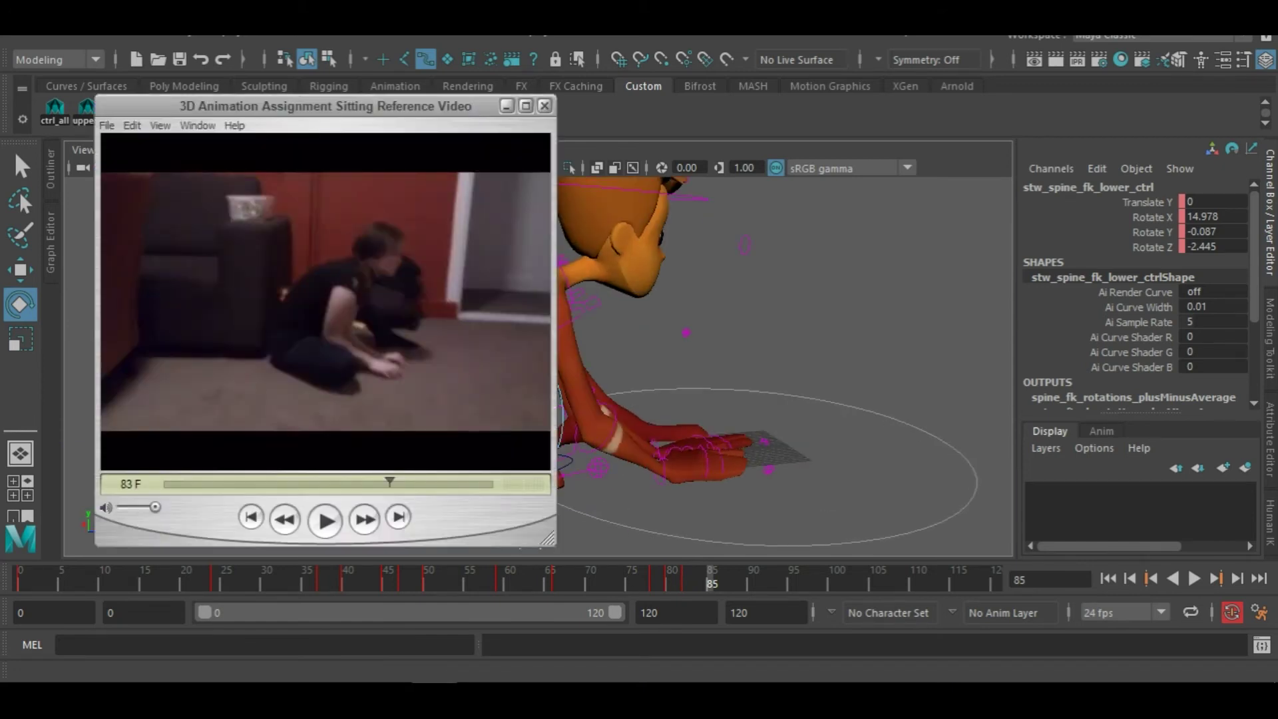
{"action": "key", "text": "Right"}
{"action": "key", "text": "Right"}
{"action": "key", "text": "Right"}
{"action": "key", "text": "Right"}
{"action": "key", "text": "Right"}
{"action": "key", "text": "Right"}
{"action": "key", "text": "Right"}
{"action": "key", "text": "Right"}
{"action": "key", "text": "Right"}
{"action": "key", "text": "Right"}
{"action": "key", "text": "Right"}
{"action": "key", "text": "Right"}
{"action": "key", "text": "Right"}
{"action": "key", "text": "Right"}
{"action": "key", "text": "Right"}
{"action": "key", "text": "Right"}
{"action": "key", "text": "Right"}
{"action": "key", "text": "Right"}
{"action": "key", "text": "Right"}
{"action": "key", "text": "Right"}
{"action": "key", "text": "Right"}
{"action": "key", "text": "Right"}
{"action": "key", "text": "Right"}
{"action": "key", "text": "Right"}
{"action": "key", "text": "Right"}
{"action": "key", "text": "Right"}
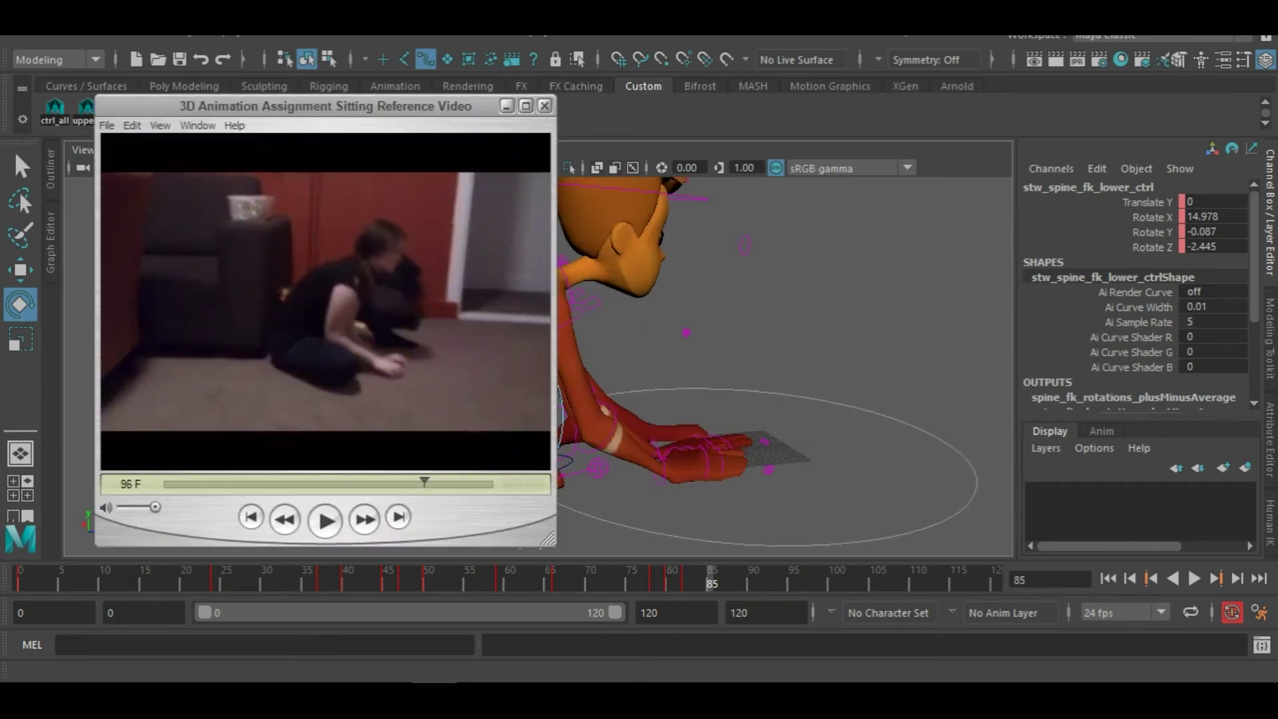
{"action": "key", "text": "Right"}
{"action": "key", "text": "Right"}
{"action": "key", "text": "Right"}
{"action": "key", "text": "Right"}
{"action": "key", "text": "Right"}
{"action": "key", "text": "Right"}
{"action": "key", "text": "Right"}
{"action": "key", "text": "Right"}
{"action": "key", "text": "Right"}
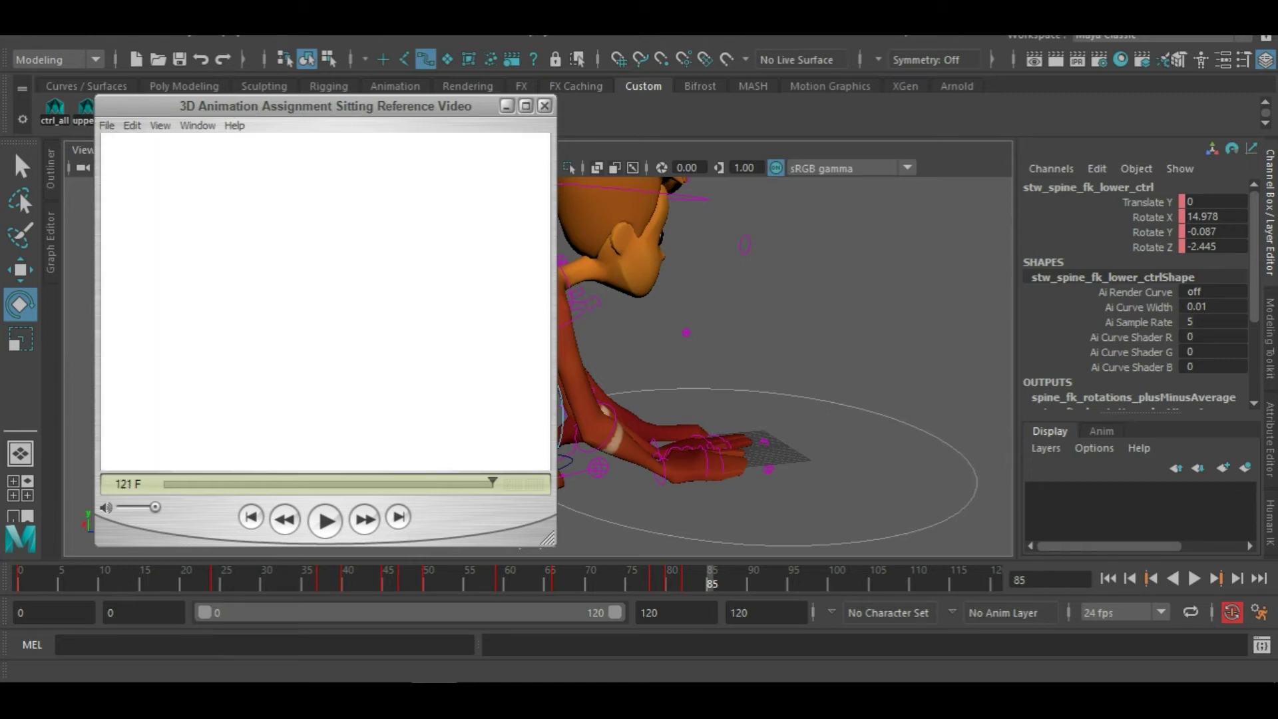
Step back through the reference video from the end to around frame 86 and examine the pose changes before frame 99
{"action": "key", "text": "Left"}
{"action": "key", "text": "Left"}
{"action": "key", "text": "Left"}
{"action": "key", "text": "Left"}
{"action": "key", "text": "Left"}
{"action": "key", "text": "Left"}
{"action": "key", "text": "Left"}
{"action": "key", "text": "Left"}
{"action": "key", "text": "Left"}
{"action": "key", "text": "Left"}
{"action": "key", "text": "Left"}
{"action": "key", "text": "Left"}
{"action": "key", "text": "Left"}
{"action": "key", "text": "Left"}
{"action": "key", "text": "Left"}
{"action": "key", "text": "Left"}
{"action": "key", "text": "Left"}
{"action": "key", "text": "Left"}
{"action": "key", "text": "Left"}
{"action": "key", "text": "Left"}
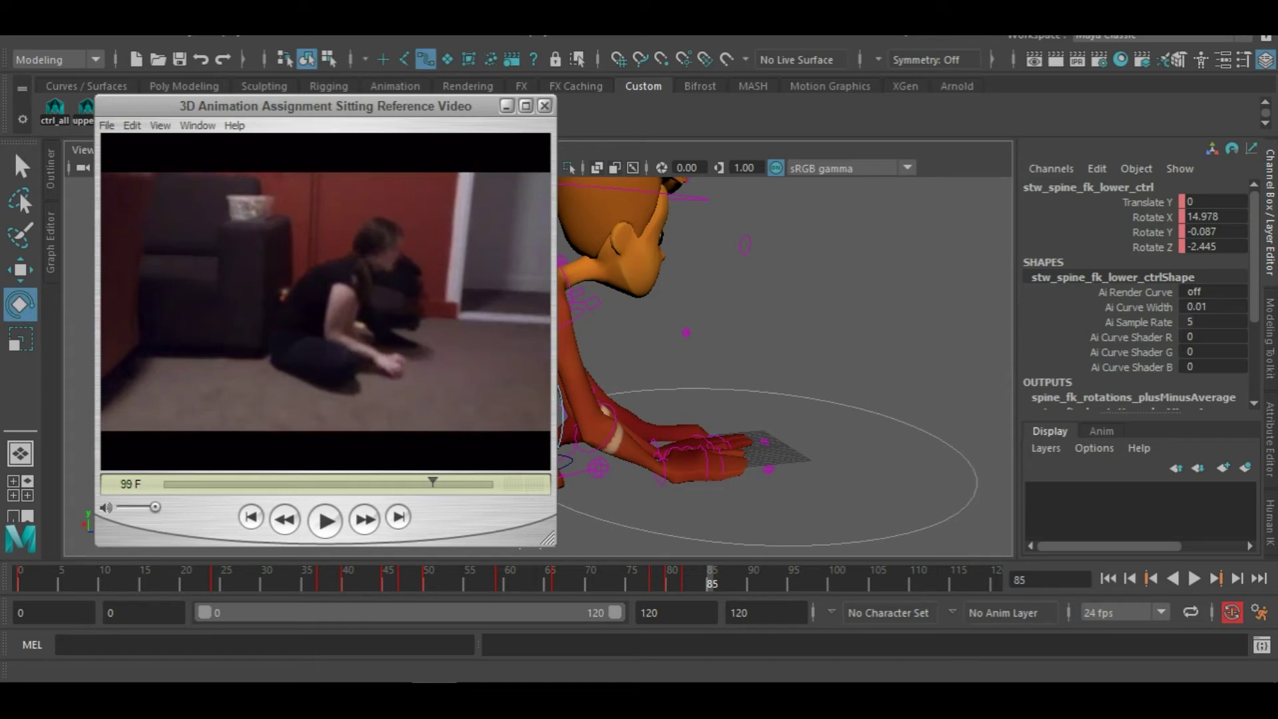
{"action": "key", "text": "Left"}
{"action": "key", "text": "Left"}
{"action": "key", "text": "Left"}
{"action": "key", "text": "Left"}
{"action": "key", "text": "Left"}
{"action": "key", "text": "Left"}
{"action": "key", "text": "Left"}
{"action": "key", "text": "Left"}
{"action": "key", "text": "Left"}
{"action": "key", "text": "Left"}
{"action": "key", "text": "Left"}
{"action": "key", "text": "Left"}
{"action": "key", "text": "Left"}
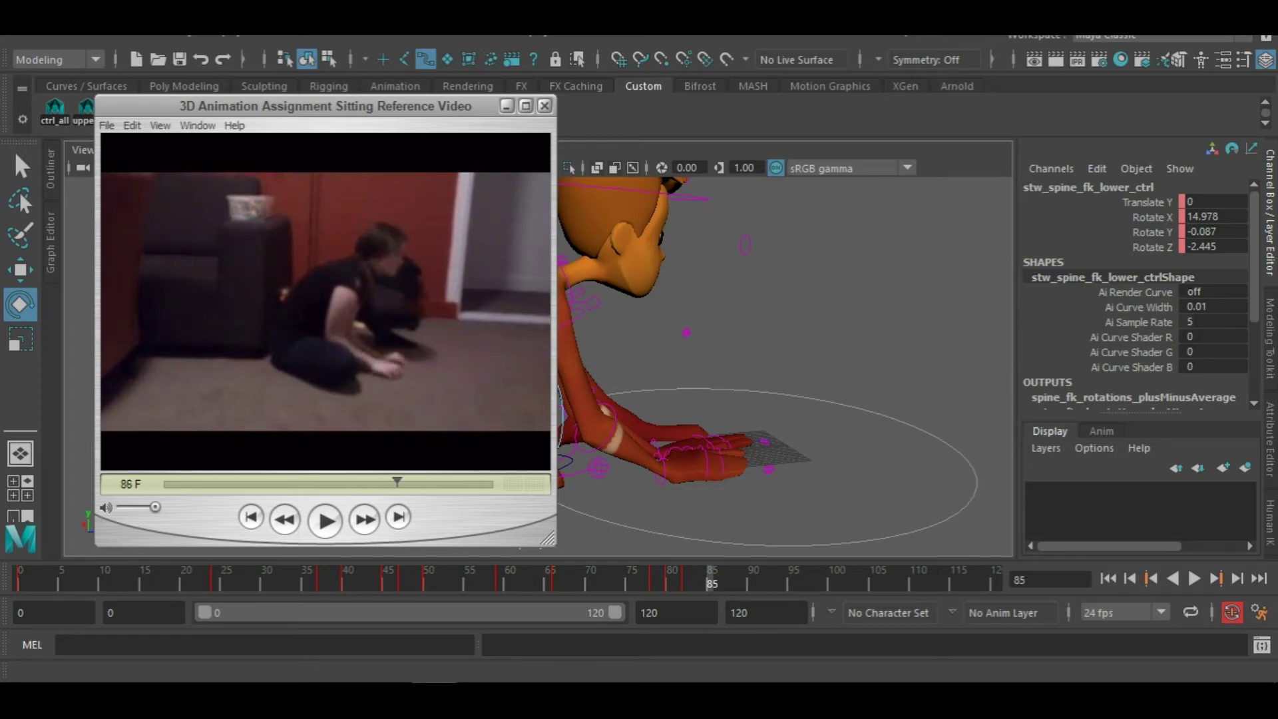
{"action": "key", "text": "Right"}
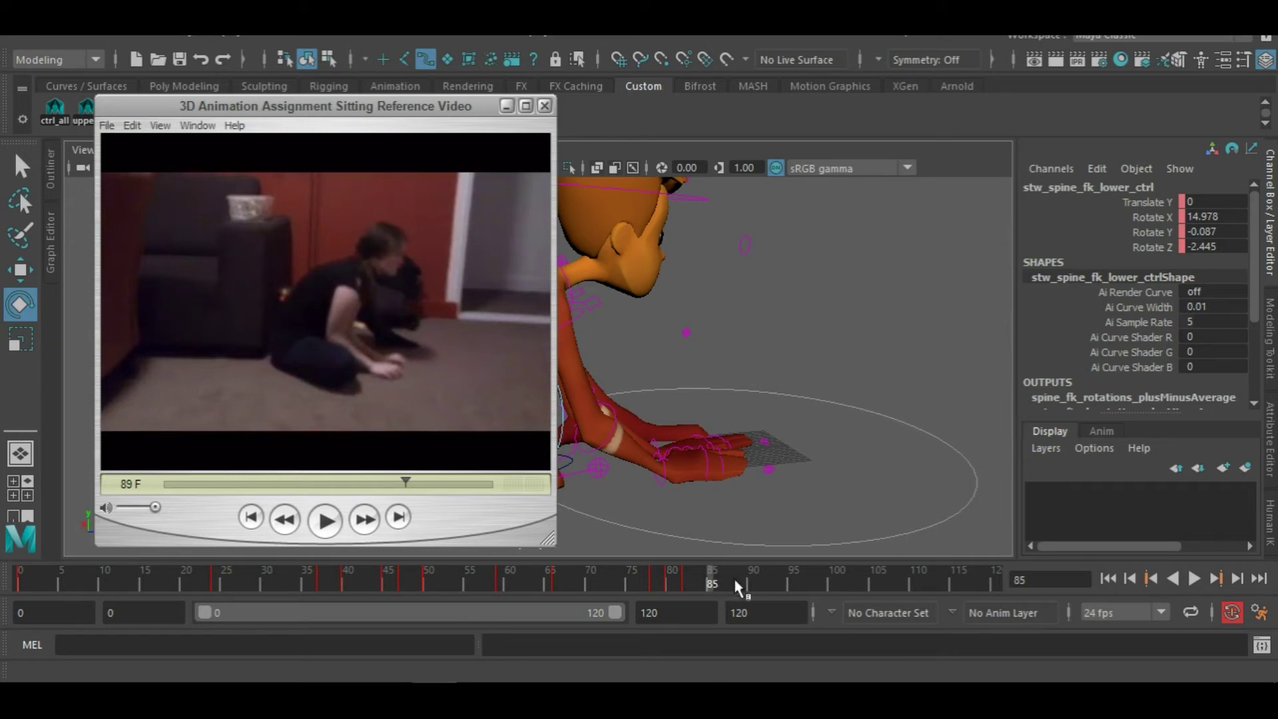
Move to frame 98, compare it with frame 99 of the reference video, and key all of the character's controls there
{"action": "left_click_drag", "start_coordinate": [756, 587], "coordinate": [819, 591]}
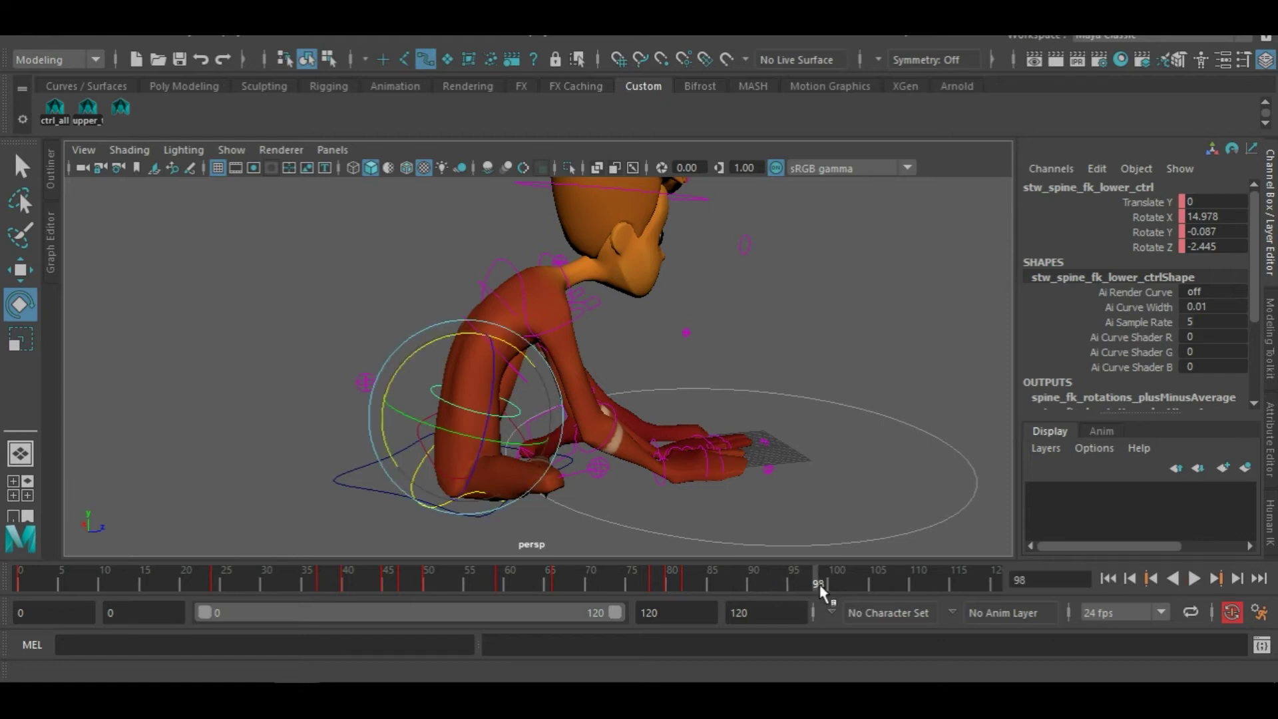
{"action": "left_click", "coordinate": [120, 106]}
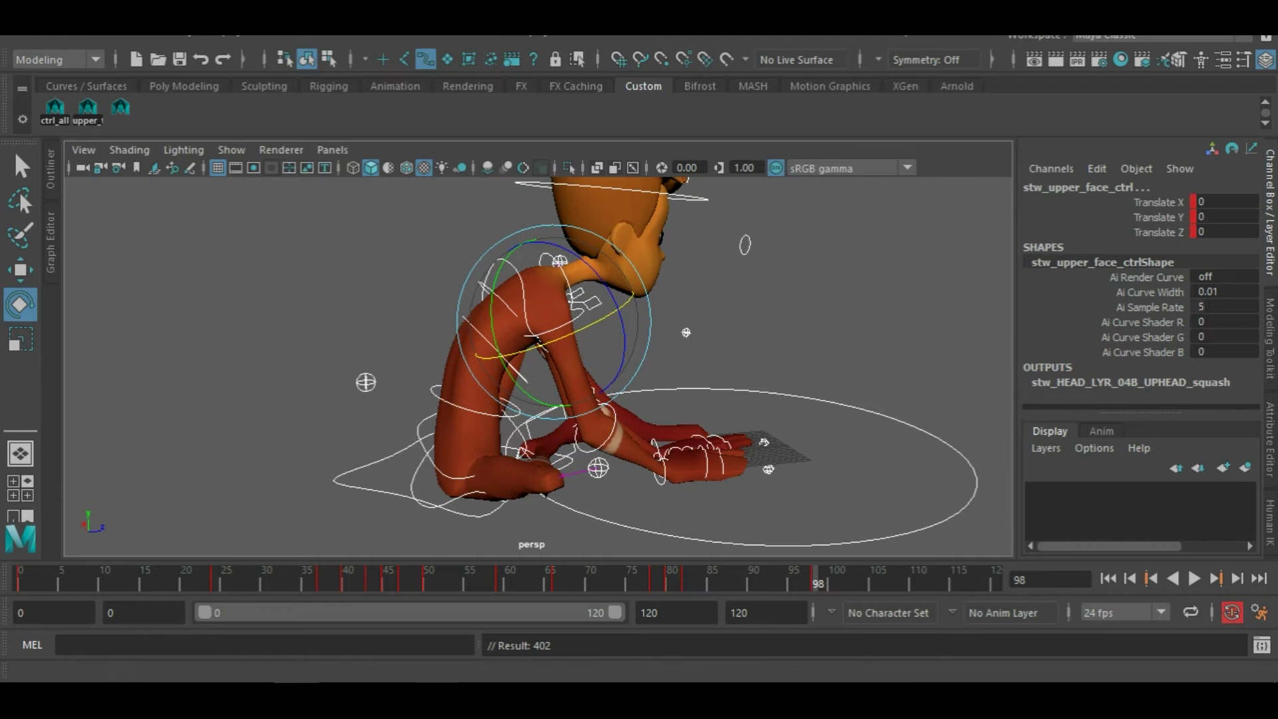
{"action": "left_click", "coordinate": [434, 691]}
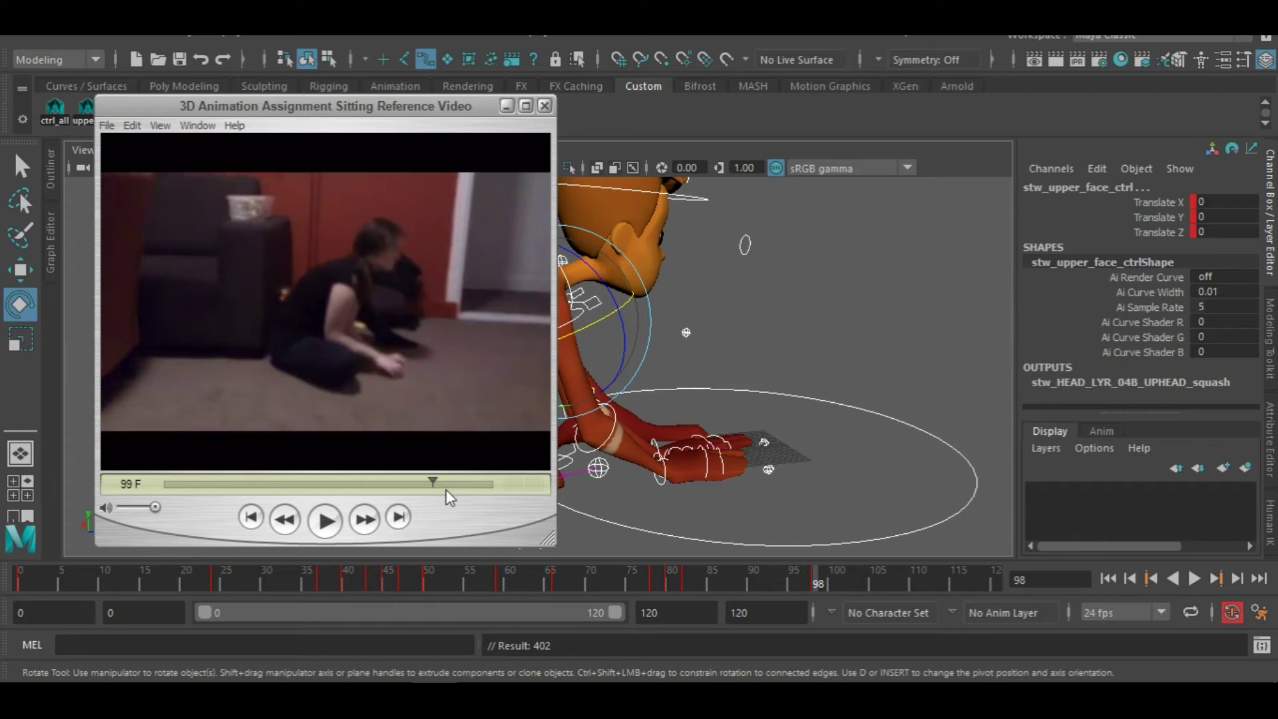
{"action": "left_click", "coordinate": [507, 106]}
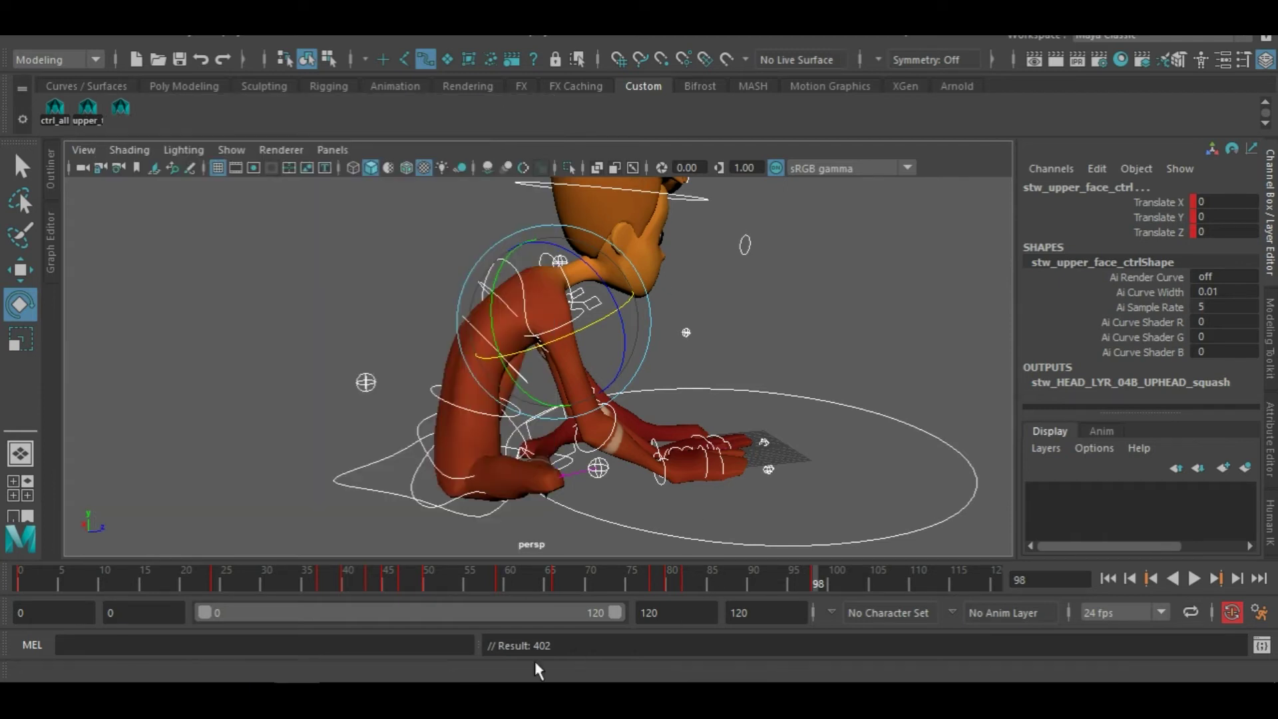
{"action": "left_click", "coordinate": [434, 698]}
{"action": "left_click", "coordinate": [434, 698]}
{"action": "key", "text": "alt+v"}
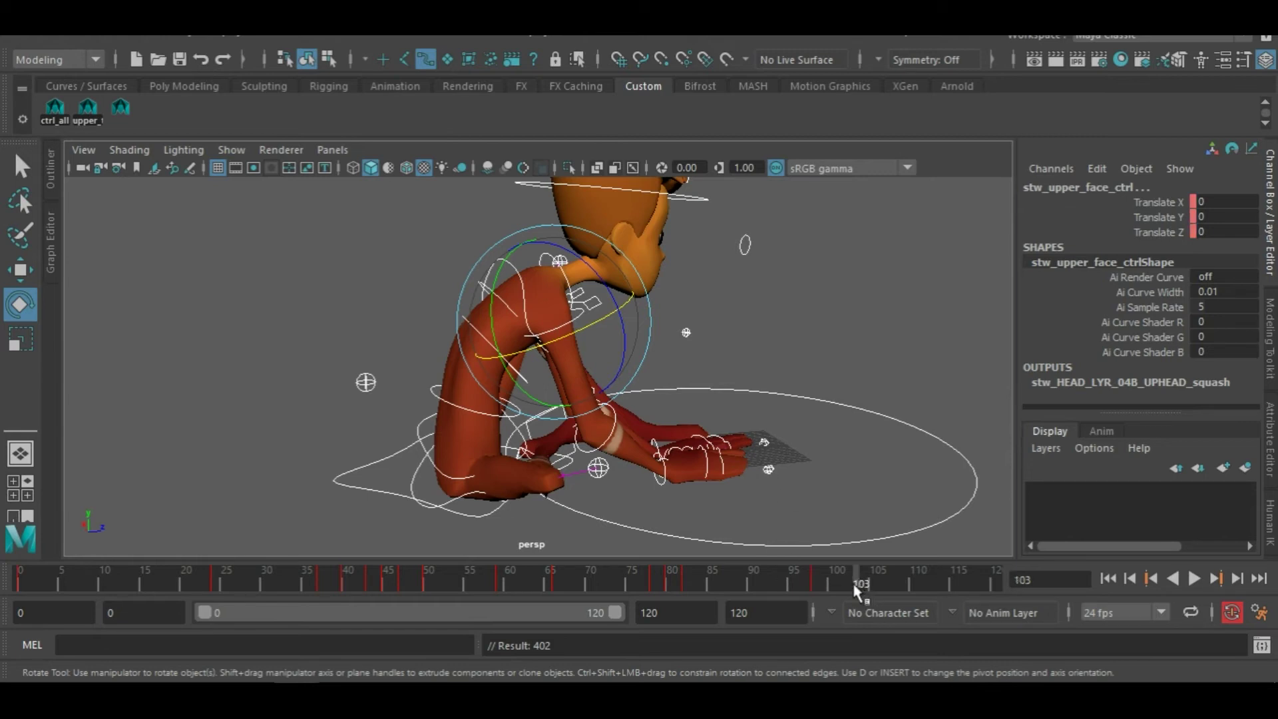
At frame 99, rotate the right wrist FK control to about 50.11, 5.71, 45.15 to raise the hand slightly
{"action": "left_click", "coordinate": [826, 584]}
{"action": "scroll", "coordinate": [785, 519], "scroll_direction": "up", "scroll_amount": 2}
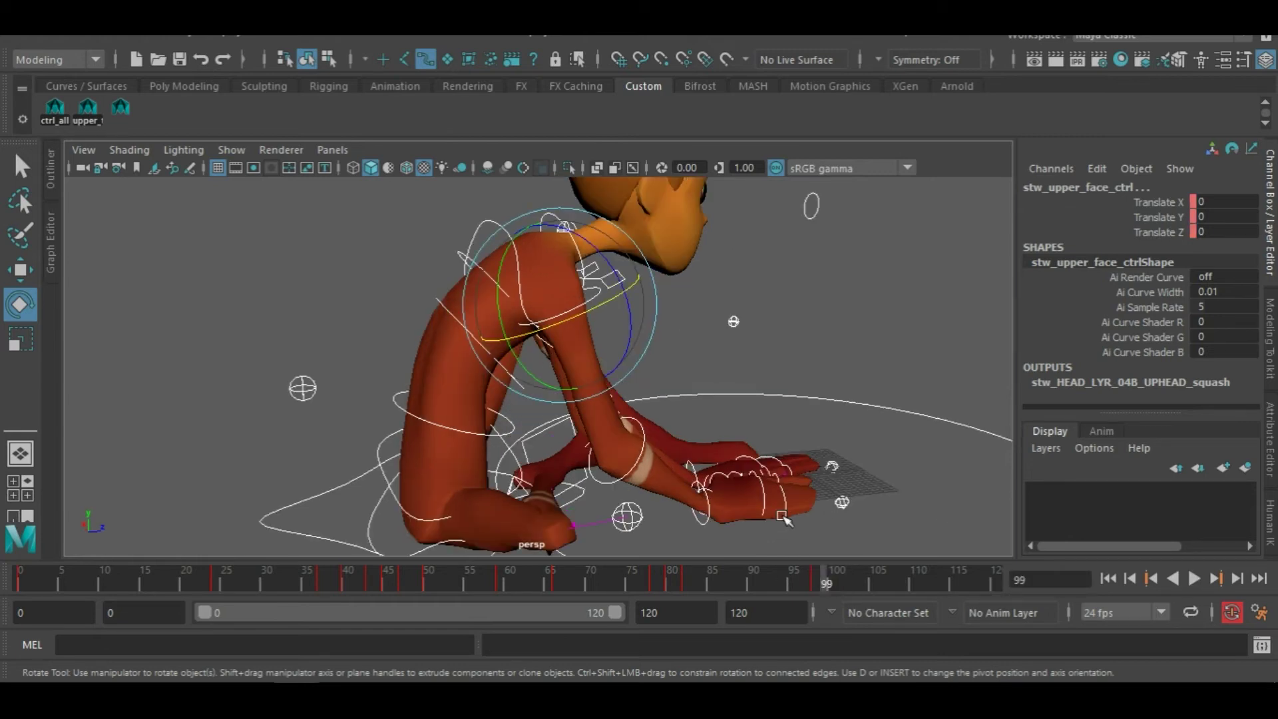
{"action": "scroll", "coordinate": [815, 499], "scroll_direction": "up", "scroll_amount": 4}
{"action": "scroll", "coordinate": [703, 413], "scroll_direction": "up", "scroll_amount": 4}
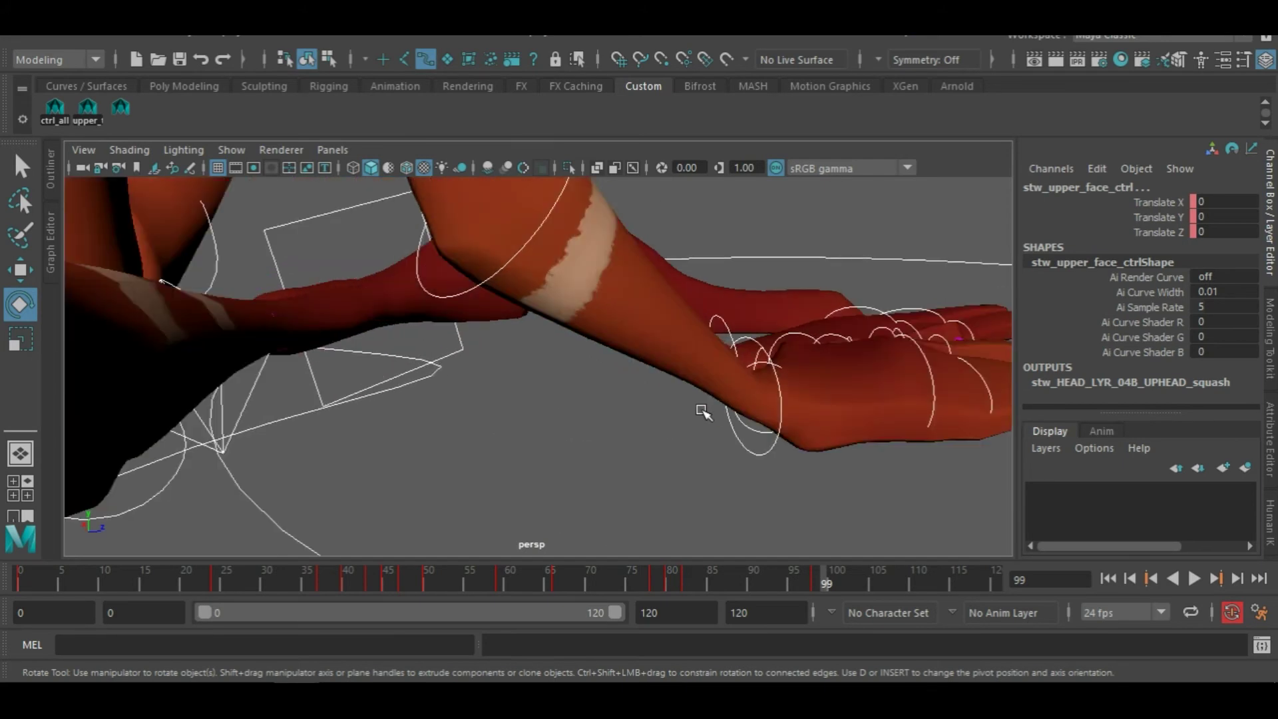
{"action": "middle_click_drag", "start_coordinate": [769, 444], "coordinate": [592, 439], "text": "alt"}
{"action": "left_click", "coordinate": [573, 476]}
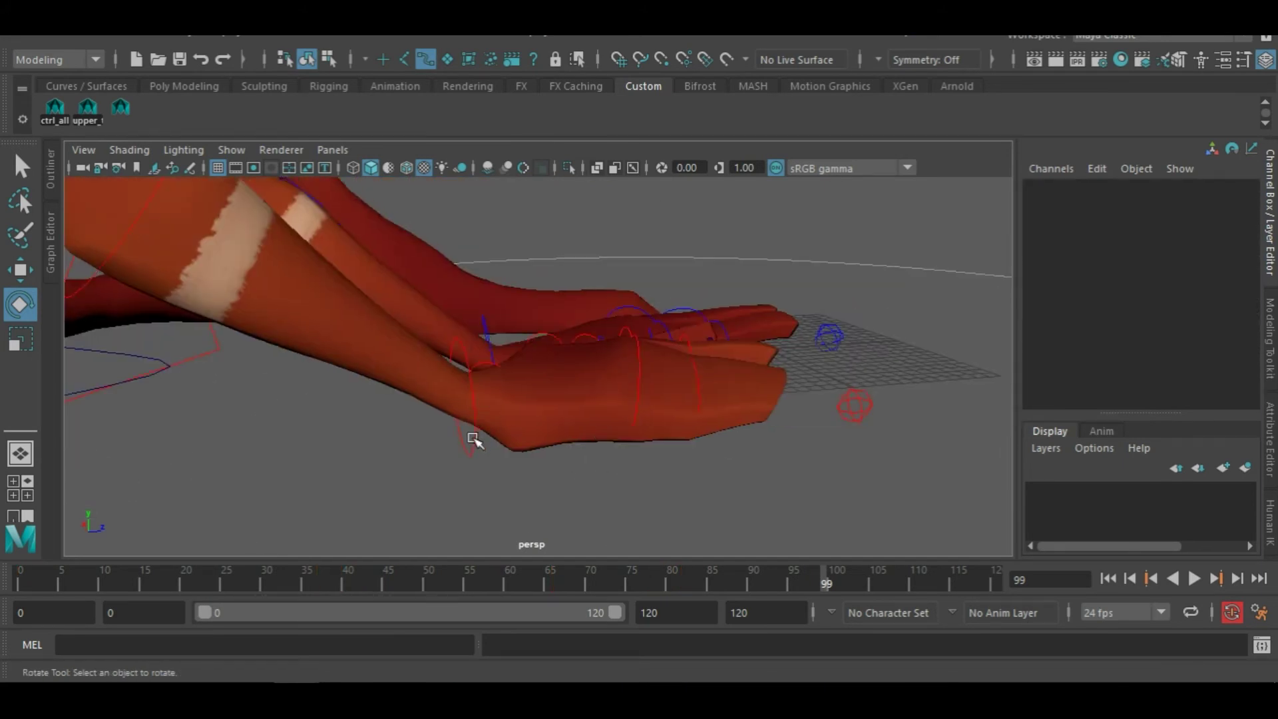
{"action": "left_click", "coordinate": [474, 440]}
{"action": "left_click_drag", "start_coordinate": [551, 358], "coordinate": [533, 335]}
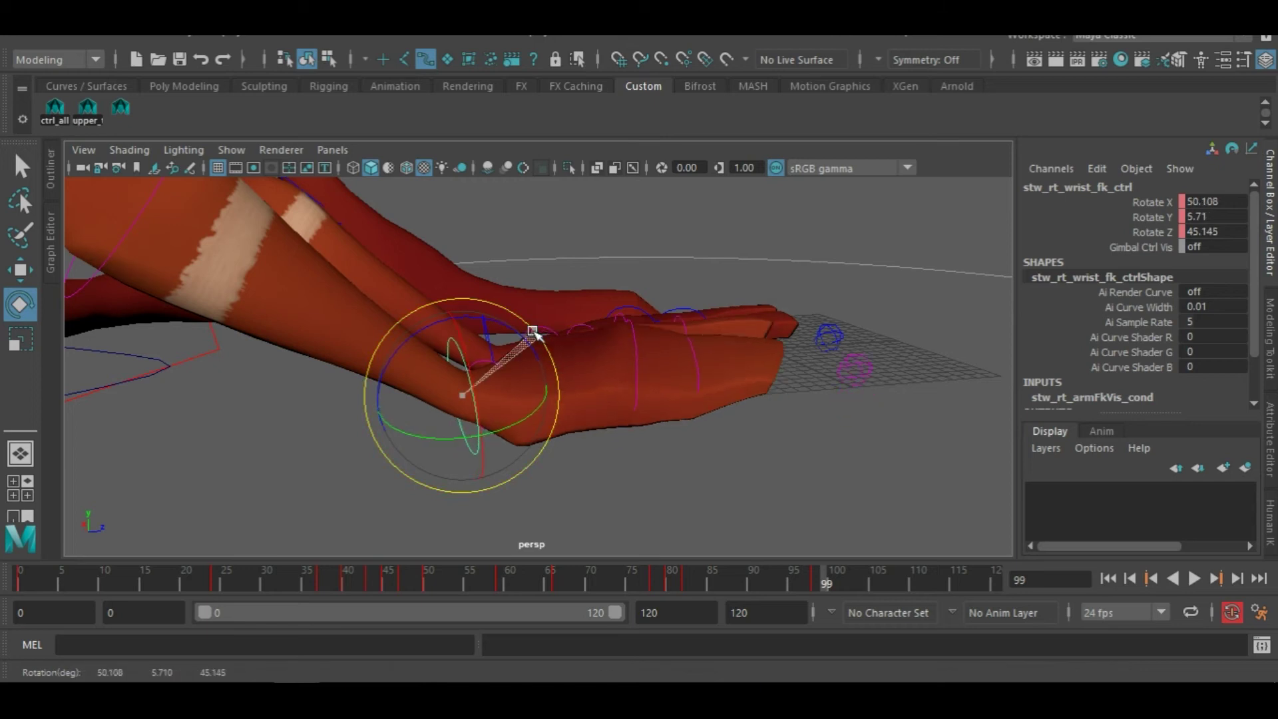
Bend the right hand's pinky finger controls at frame 99, rotating the middle one to about 12.68, -0.36, 8.31
{"action": "left_click", "coordinate": [644, 361]}
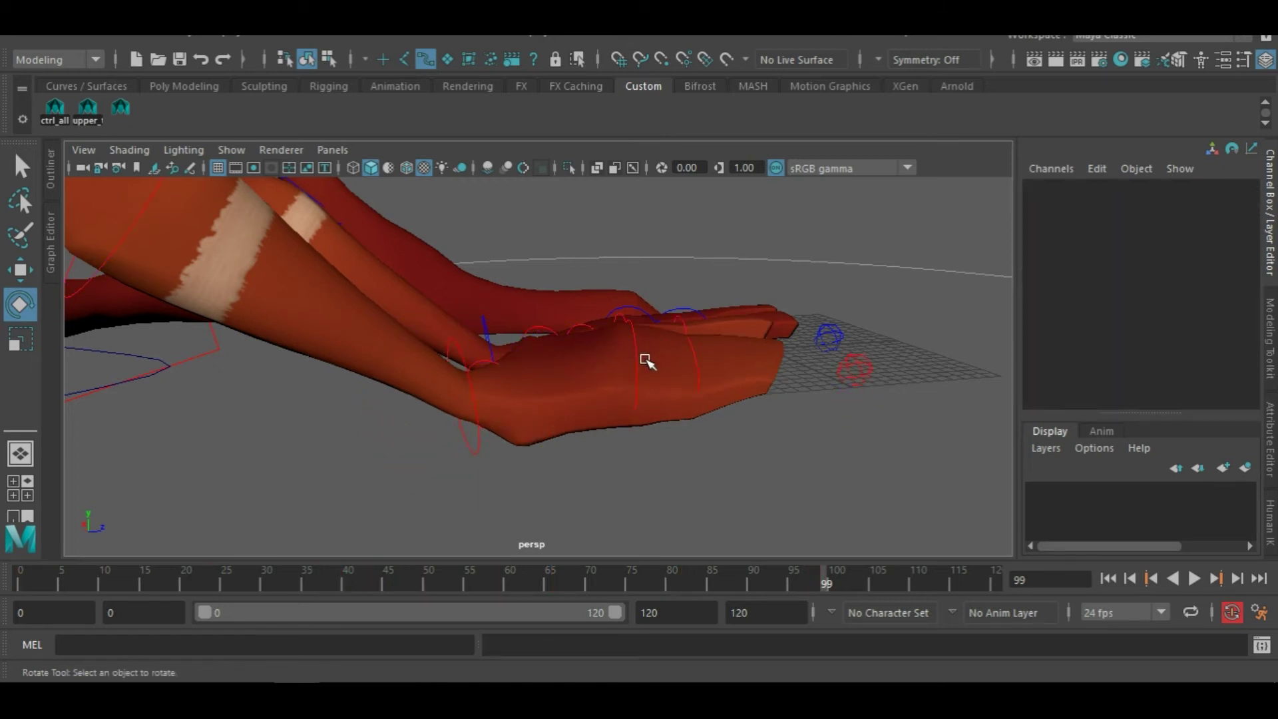
{"action": "left_click", "coordinate": [638, 350]}
{"action": "left_click_drag", "start_coordinate": [680, 277], "coordinate": [769, 453]}
{"action": "left_click", "coordinate": [743, 428]}
{"action": "left_click", "coordinate": [693, 371]}
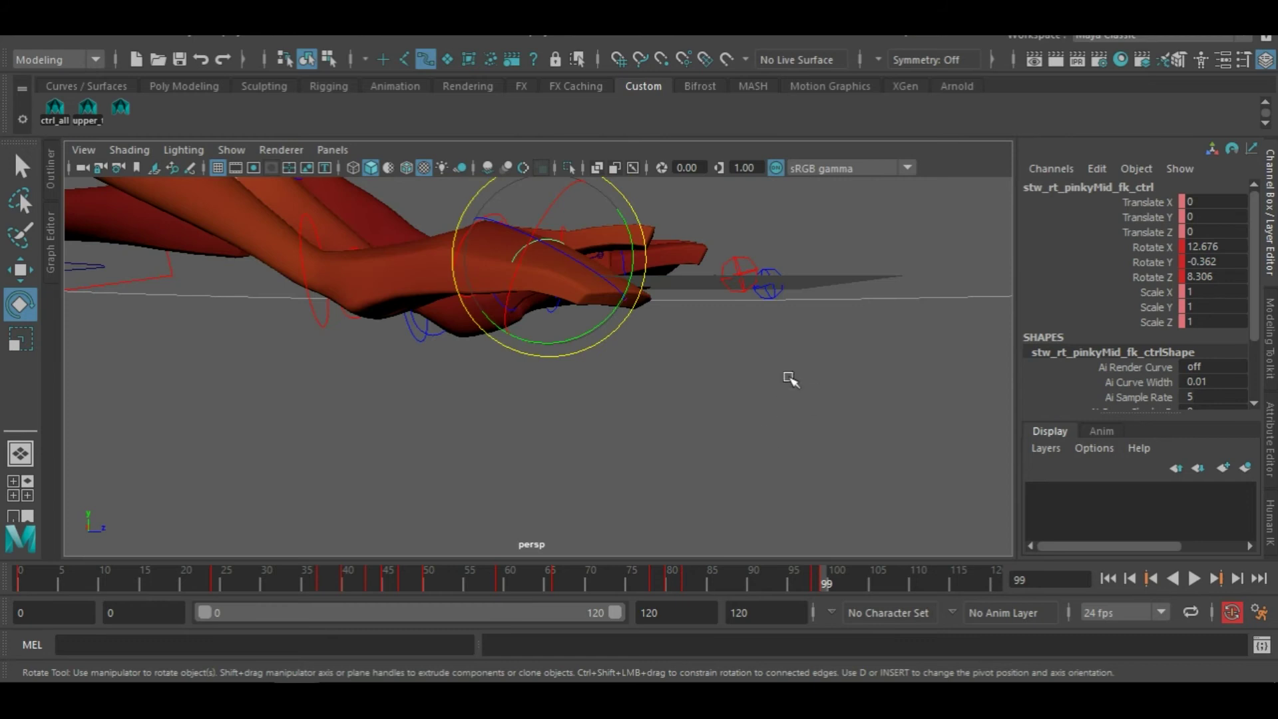
Adjust the left wrist FK control at frame 99 and rotate the left pinky base control to about -7.96 in Y
{"action": "left_click_drag", "start_coordinate": [790, 379], "coordinate": [768, 447], "text": "alt"}
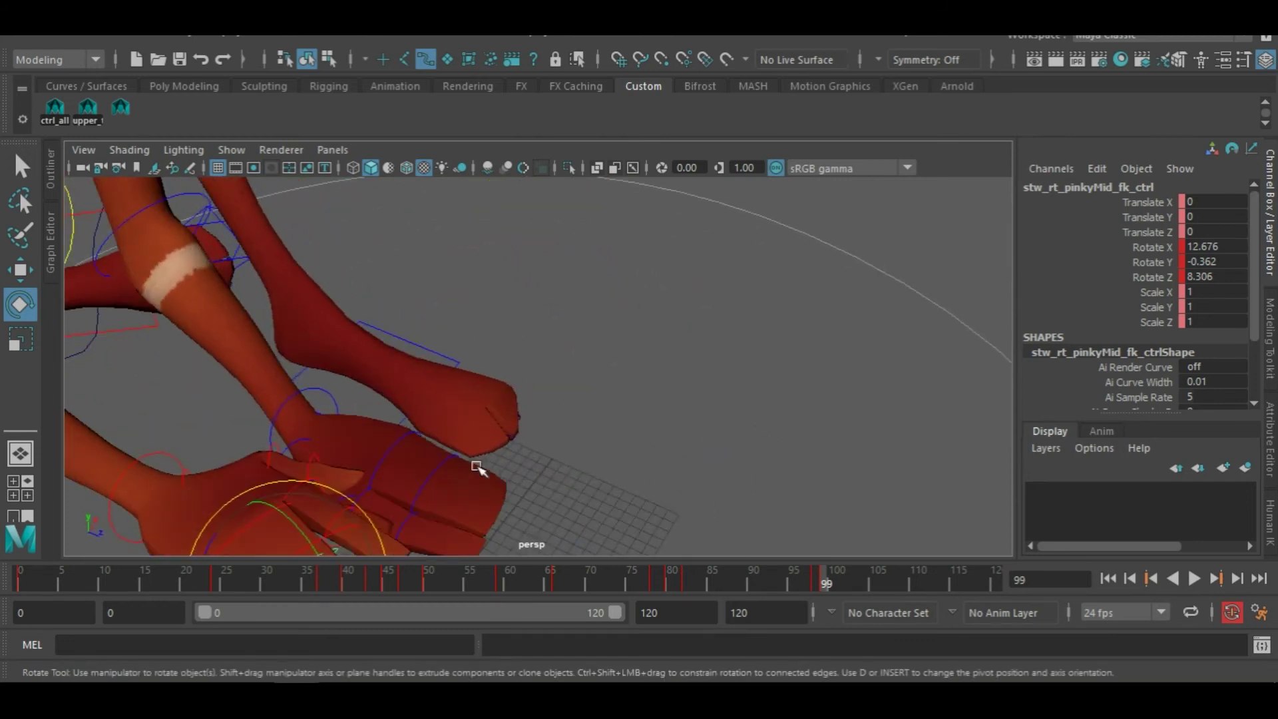
{"action": "left_click", "coordinate": [419, 426]}
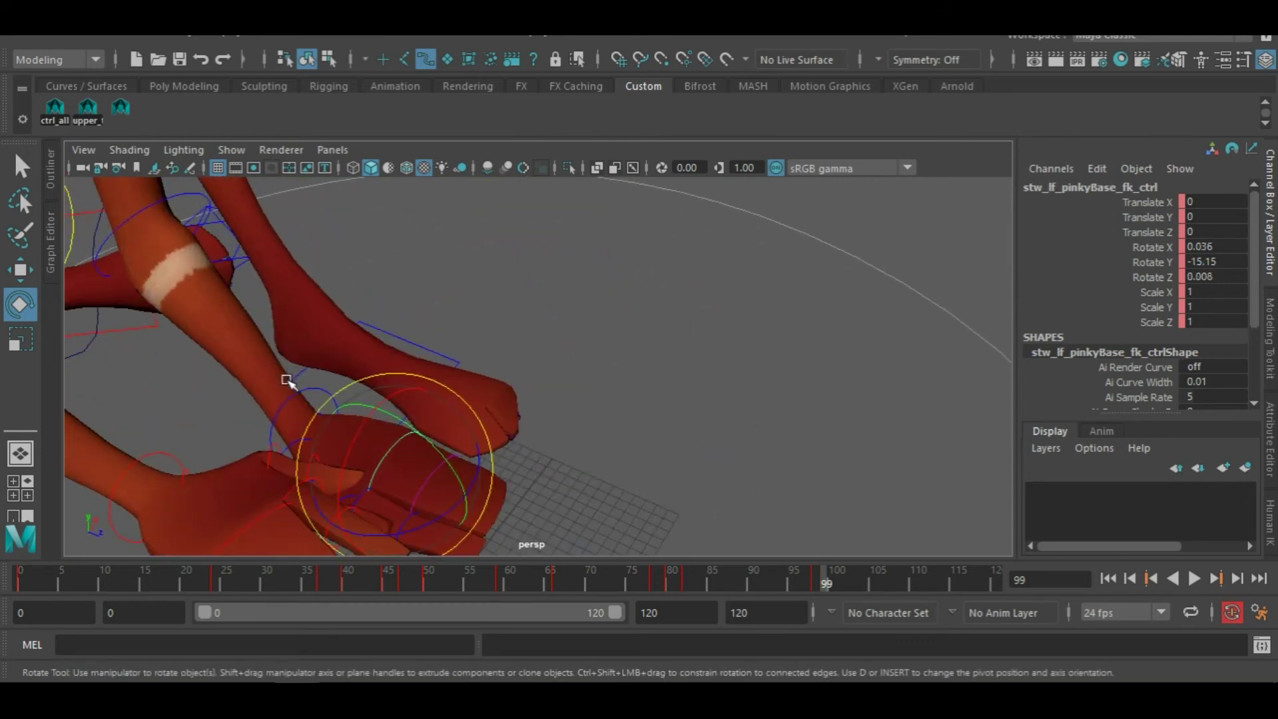
{"action": "left_click", "coordinate": [286, 381]}
{"action": "left_click_drag", "start_coordinate": [322, 399], "coordinate": [436, 444]}
{"action": "left_click", "coordinate": [537, 392]}
{"action": "left_click", "coordinate": [412, 424]}
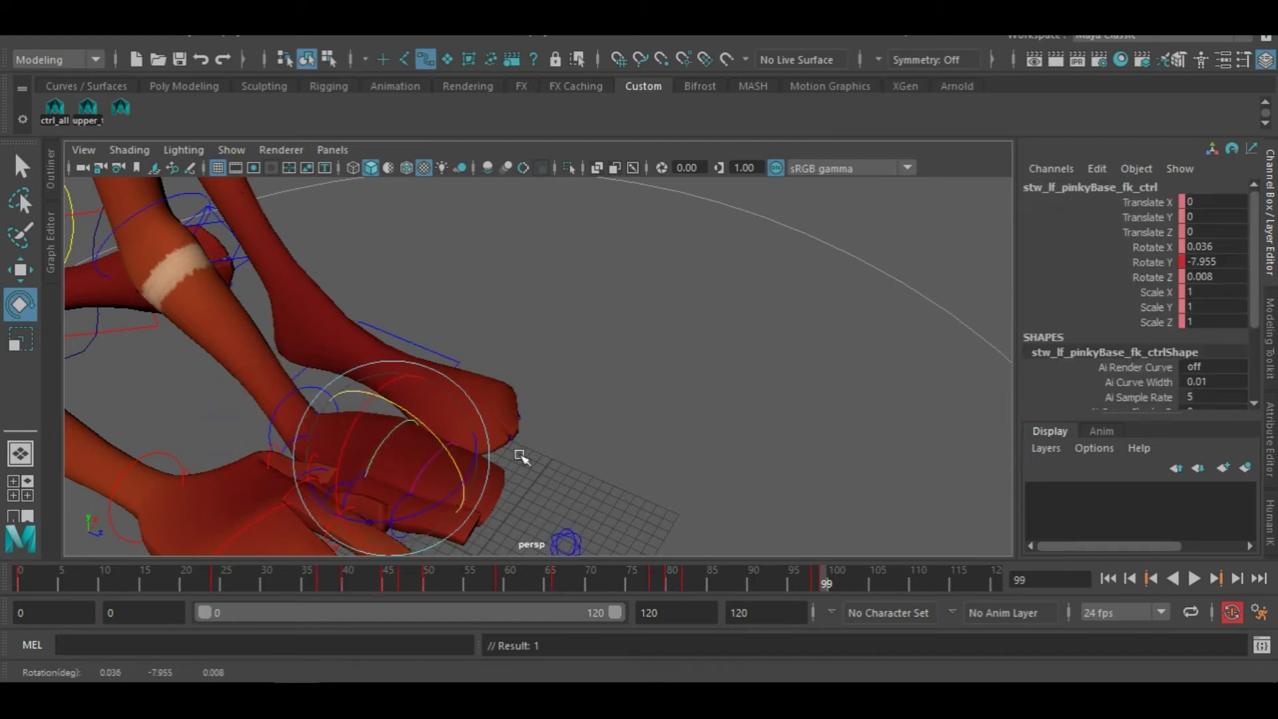
{"action": "left_click_drag", "start_coordinate": [522, 479], "coordinate": [635, 371], "text": "alt"}
{"action": "left_click", "coordinate": [680, 320]}
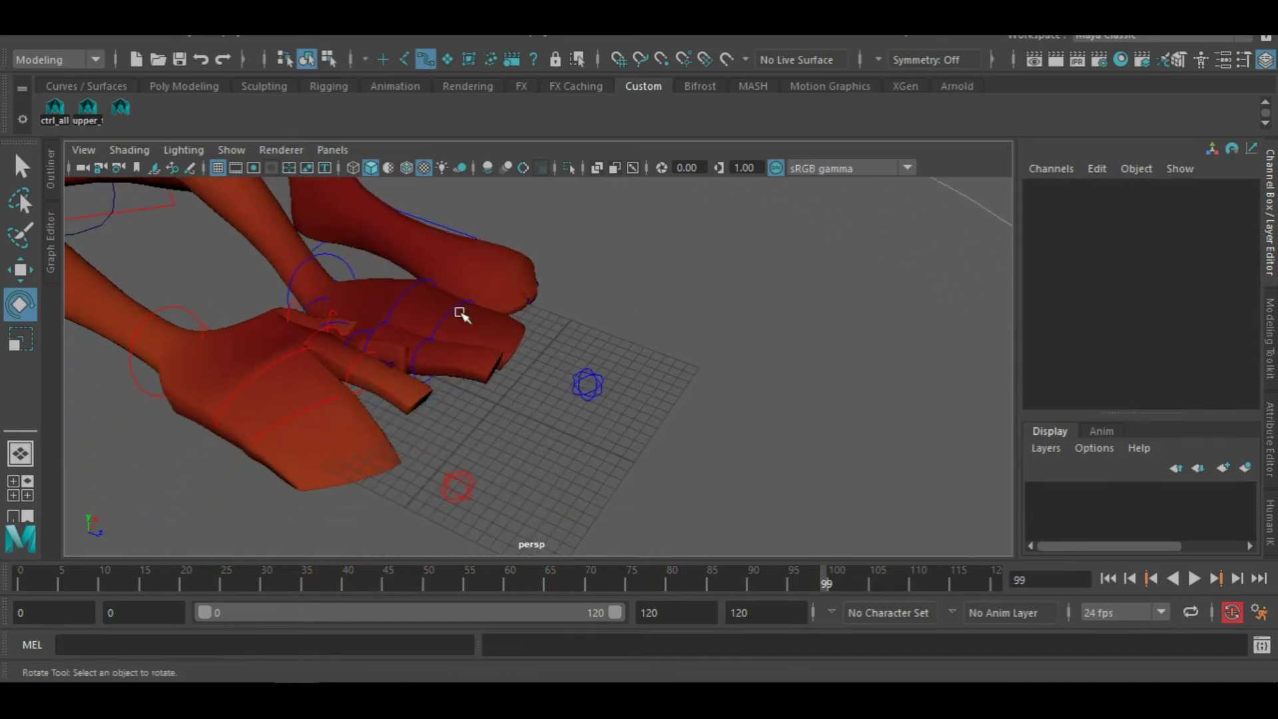
Rotate the left hand's middle finger-joint controls at frame 99, setting the index one to about 1.45, 11.82, -4.84
{"action": "left_click", "coordinate": [450, 312]}
{"action": "left_click_drag", "start_coordinate": [479, 311], "coordinate": [520, 307]}
{"action": "left_click_drag", "start_coordinate": [597, 420], "coordinate": [559, 448], "text": "alt"}
{"action": "left_click", "coordinate": [496, 444]}
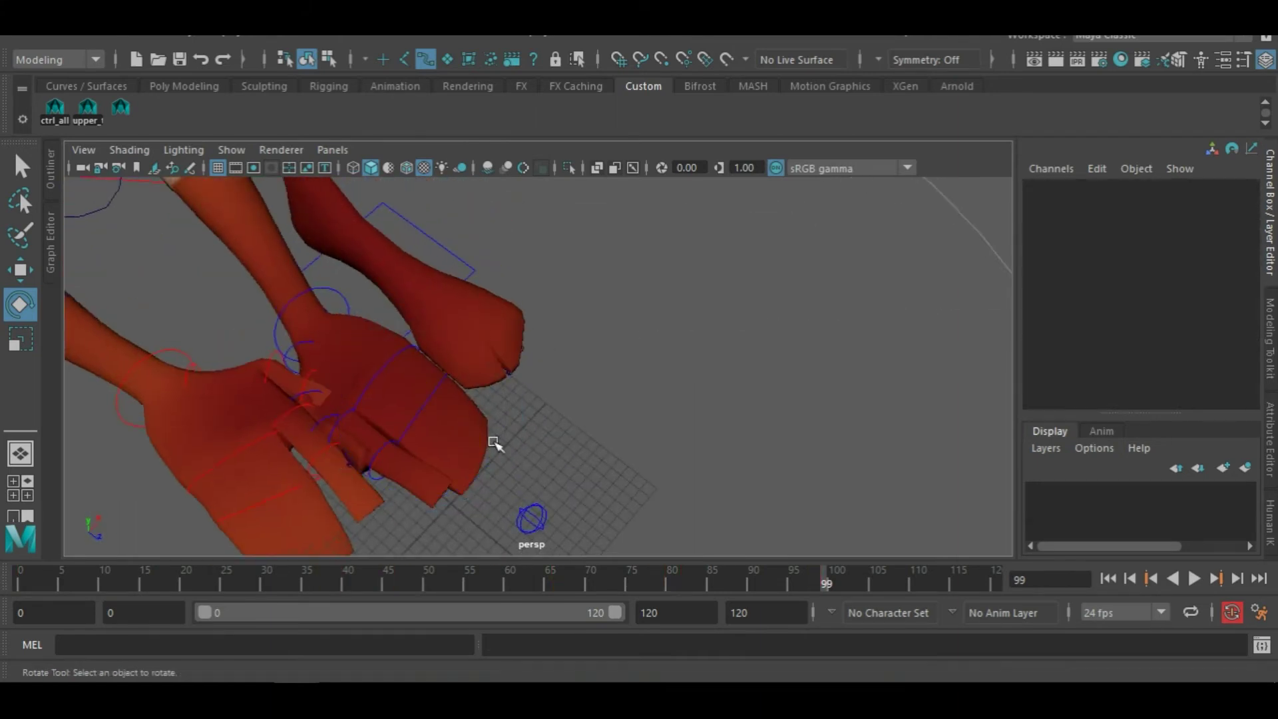
{"action": "left_click", "coordinate": [386, 445]}
{"action": "left_click_drag", "start_coordinate": [418, 491], "coordinate": [454, 459]}
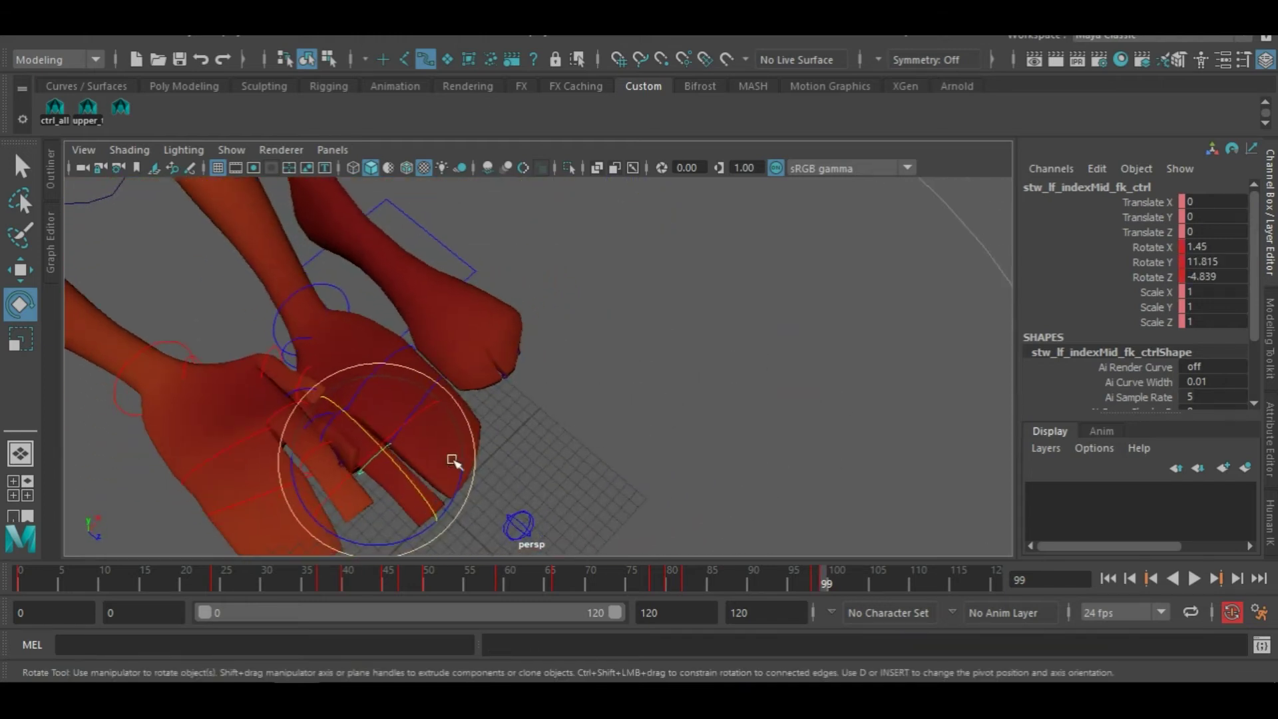
Fine-tune the rotation of the left and right wrist FK controls at frame 99
{"action": "left_click", "coordinate": [346, 293]}
{"action": "left_click_drag", "start_coordinate": [346, 293], "coordinate": [337, 257], "text": "alt"}
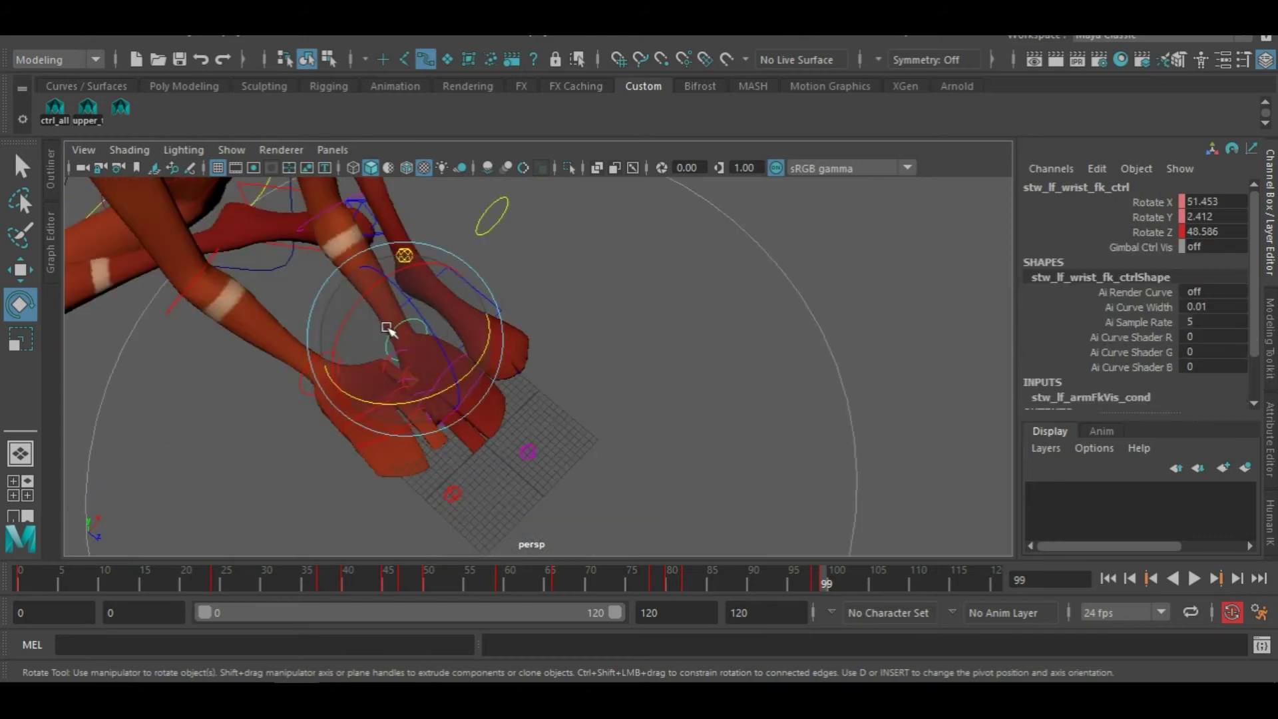
{"action": "left_click_drag", "start_coordinate": [419, 399], "coordinate": [522, 429]}
{"action": "left_click", "coordinate": [343, 308]}
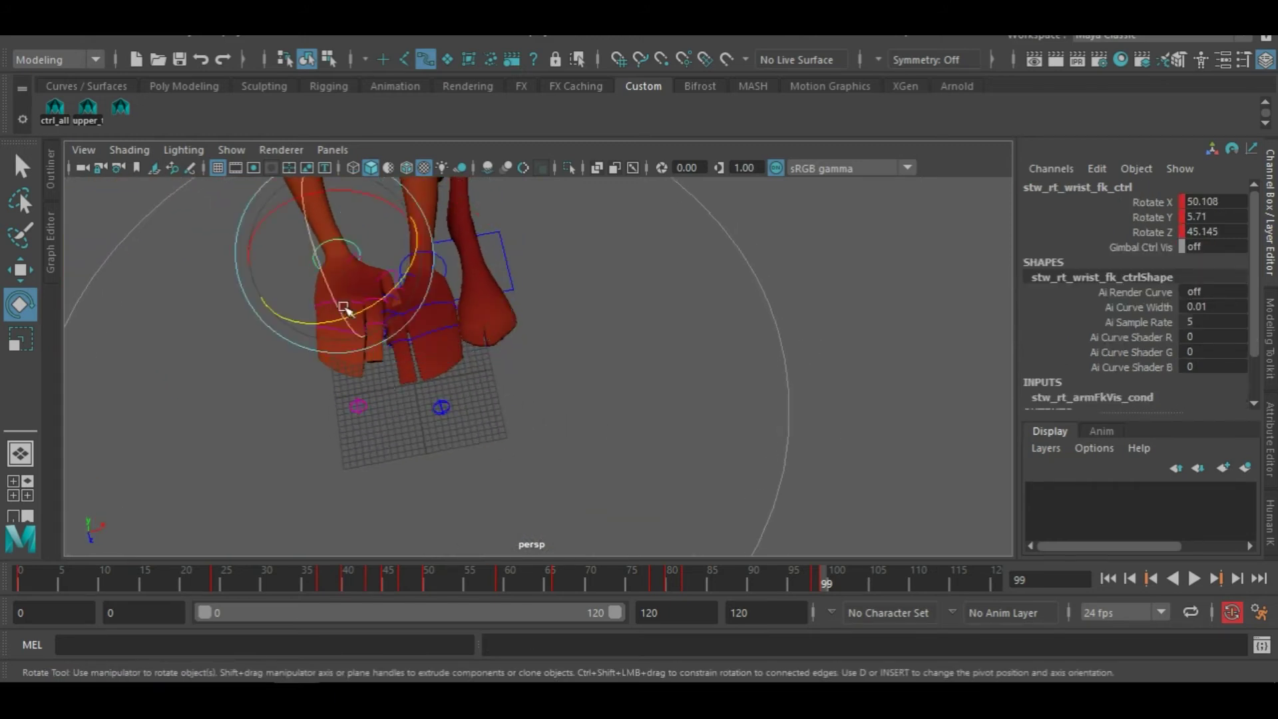
{"action": "left_click_drag", "start_coordinate": [331, 324], "coordinate": [391, 348]}
Adjust the right index finger at frame 99, rotating its middle control to about 1.48, -8.28, 1.86
{"action": "left_click", "coordinate": [364, 306]}
{"action": "left_click", "coordinate": [377, 304]}
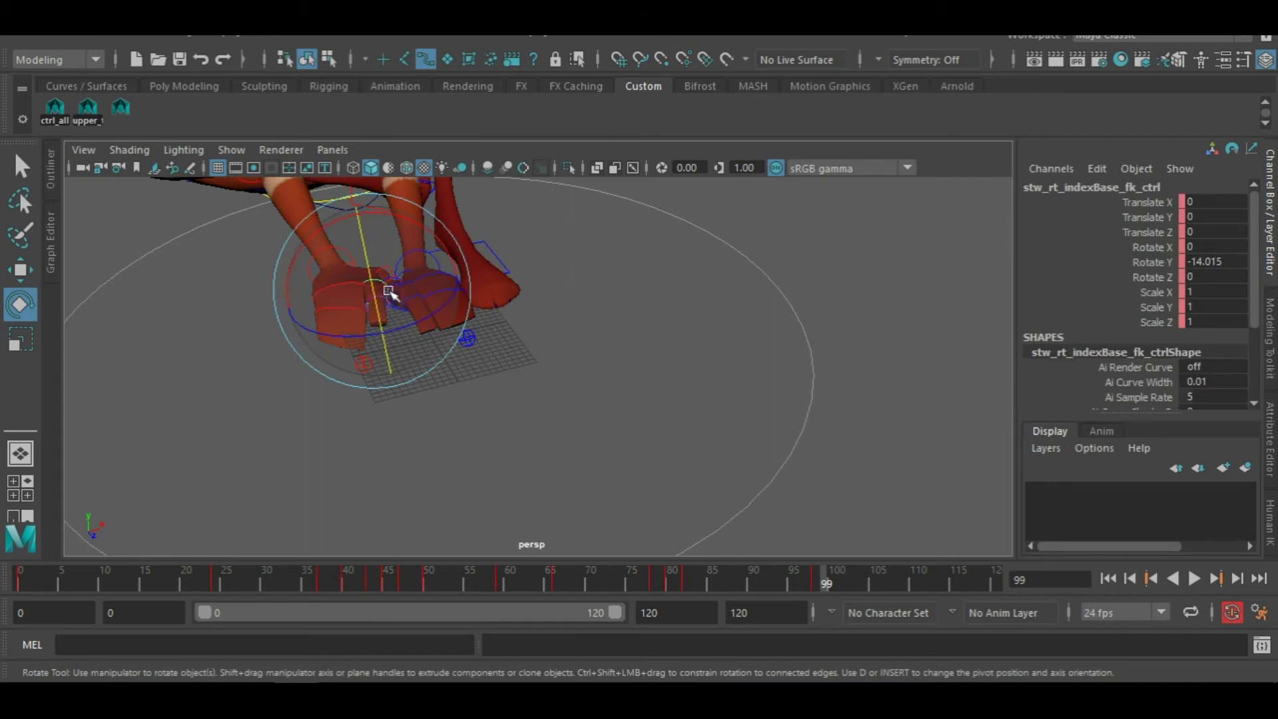
{"action": "left_click", "coordinate": [436, 408]}
{"action": "left_click", "coordinate": [391, 312]}
{"action": "left_click_drag", "start_coordinate": [391, 313], "coordinate": [577, 311]}
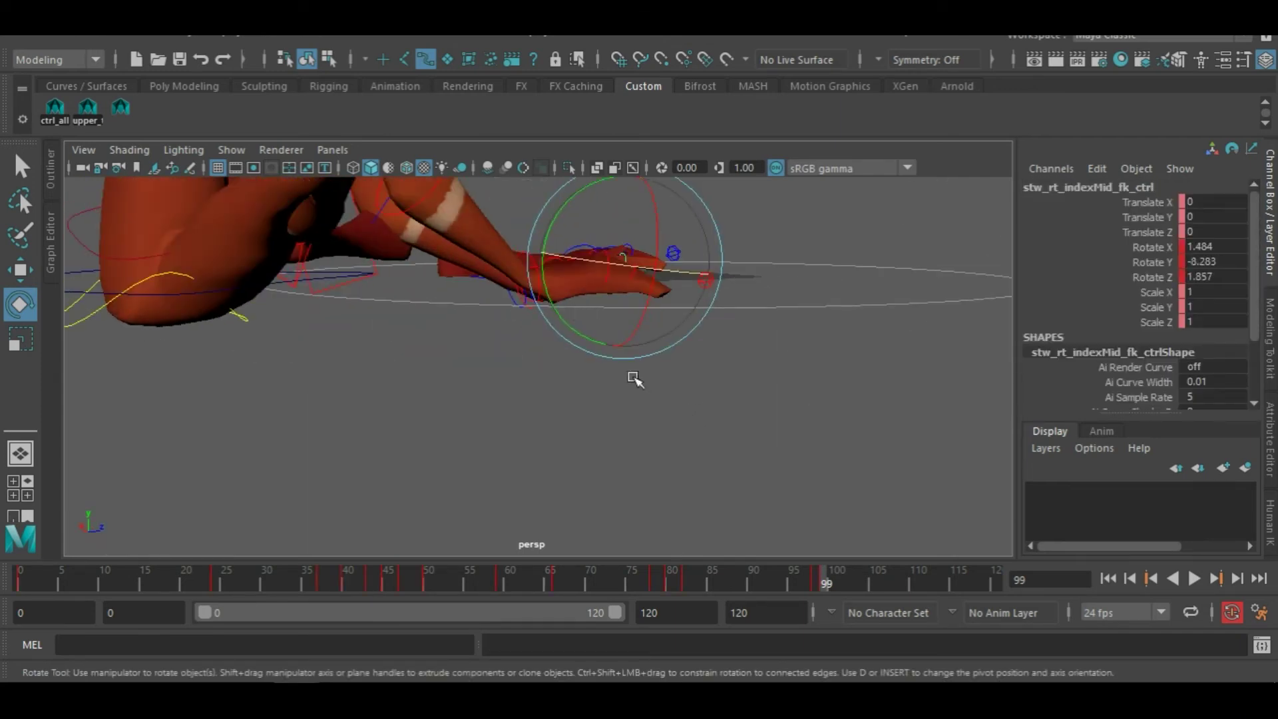
{"action": "left_click_drag", "start_coordinate": [634, 376], "coordinate": [665, 417], "text": "alt"}
{"action": "left_click", "coordinate": [745, 288]}
Scrub back to the start and play the animation up to frame 82 to review the blocked poses from both sides
{"action": "left_click_drag", "start_coordinate": [745, 289], "coordinate": [641, 544], "text": "alt"}
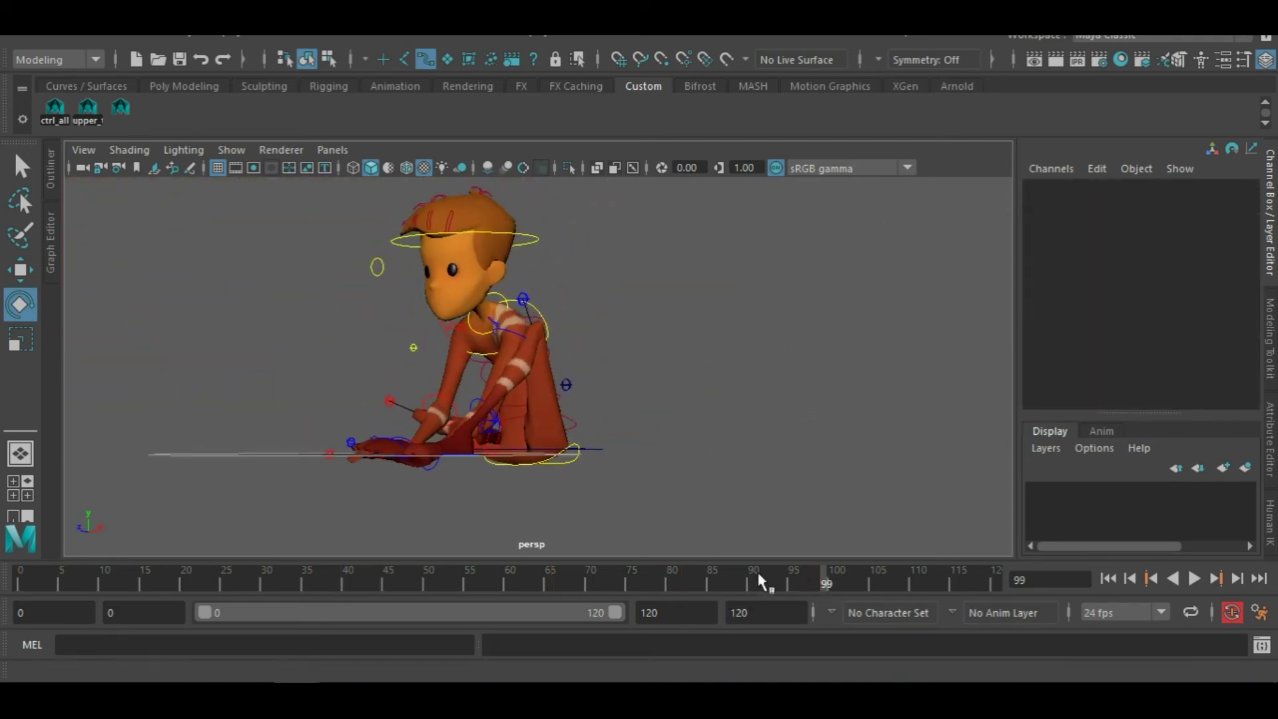
{"action": "left_click_drag", "start_coordinate": [759, 574], "coordinate": [51, 564]}
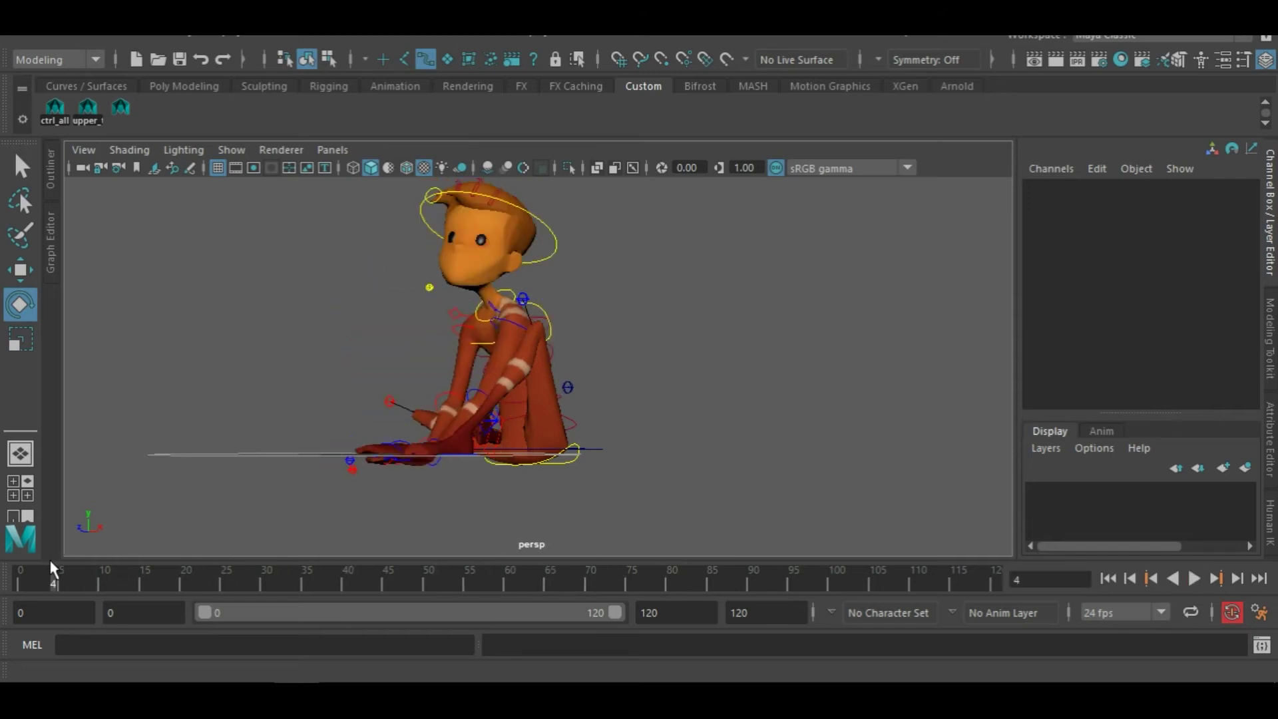
{"action": "key", "text": "alt+v"}
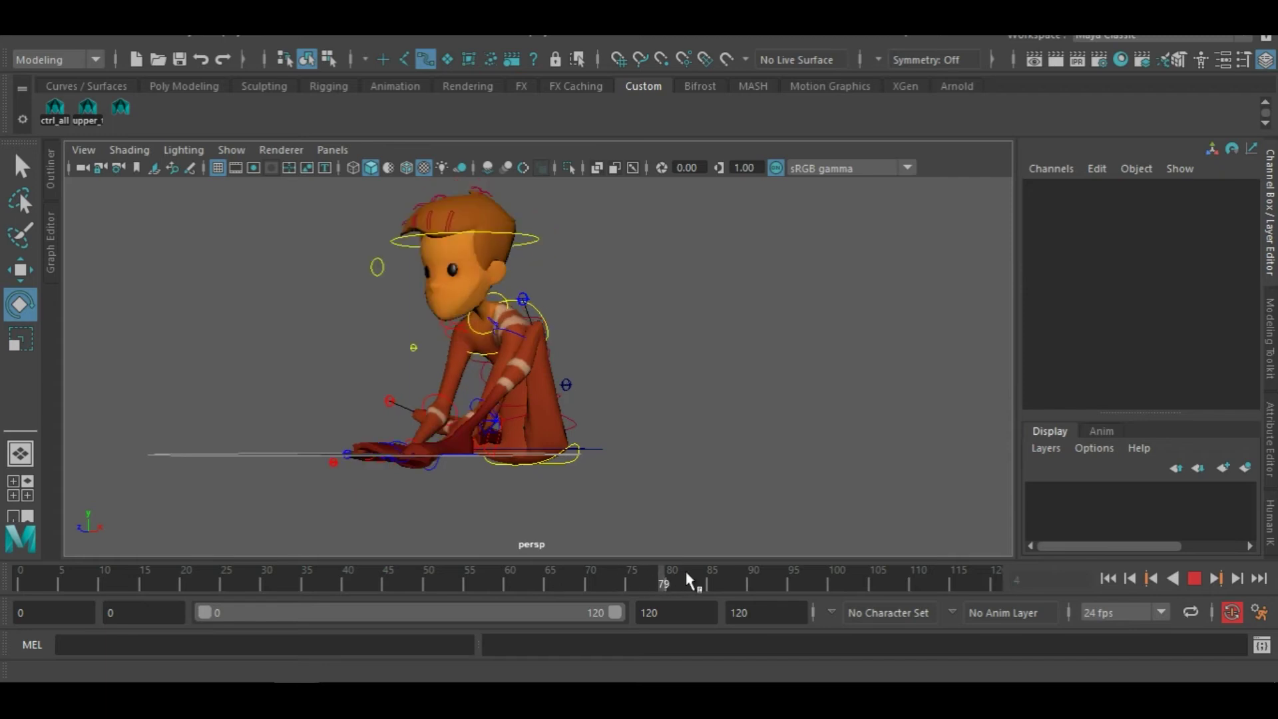
{"action": "key", "text": "alt+v"}
{"action": "left_click_drag", "start_coordinate": [387, 431], "coordinate": [749, 450], "text": "alt"}
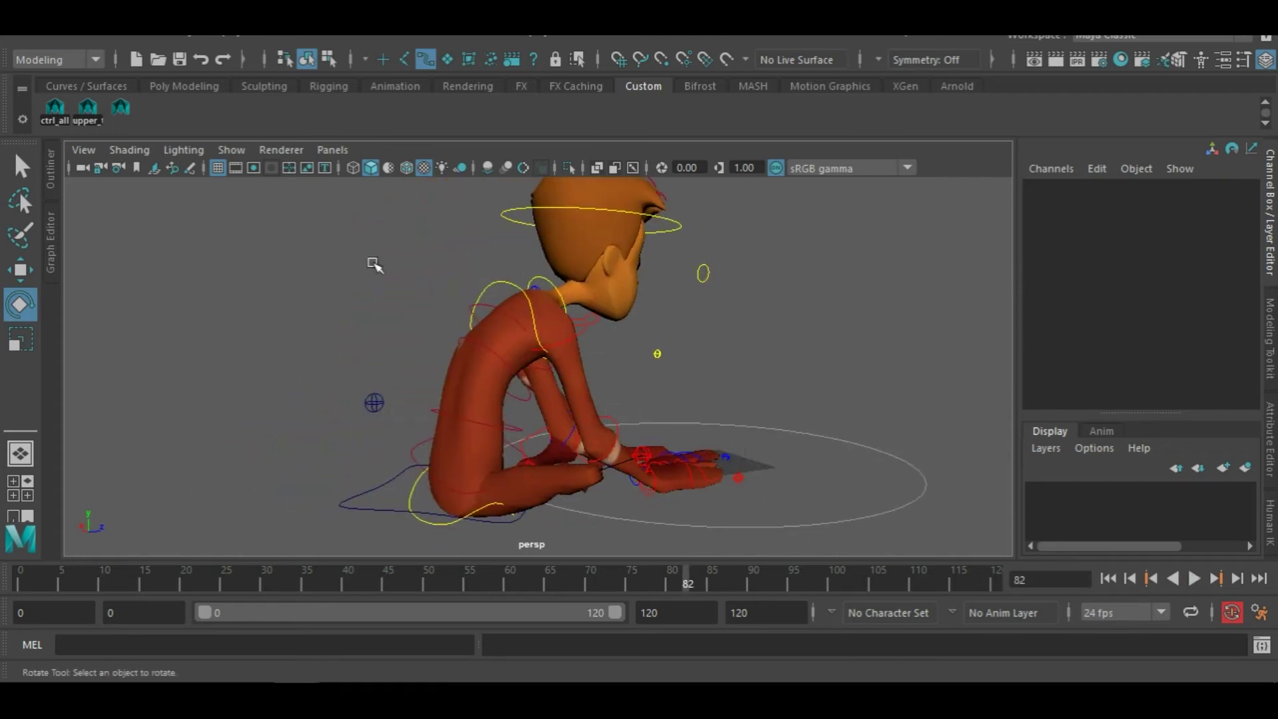
Select all of the character's controls, check the motion after frame 82, and move to frame 110
{"action": "left_click", "coordinate": [120, 108]}
{"action": "key", "text": "f"}
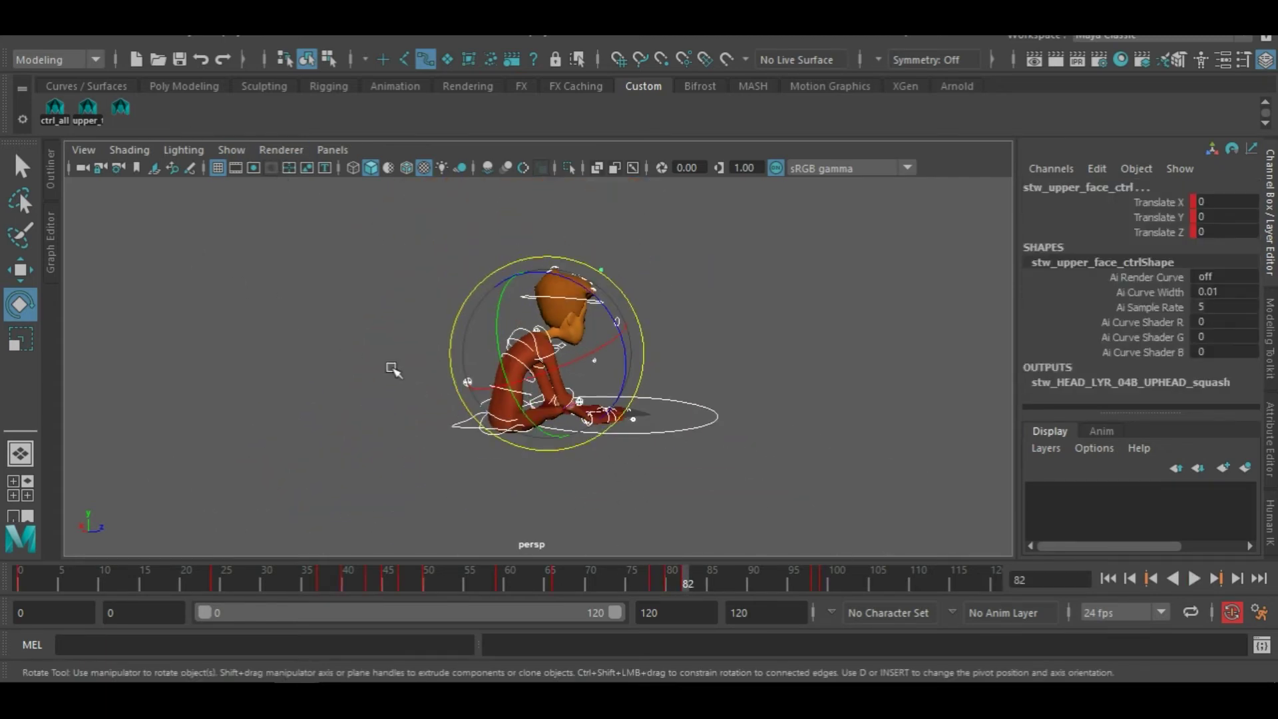
{"action": "left_click_drag", "start_coordinate": [393, 370], "coordinate": [360, 400], "text": "alt"}
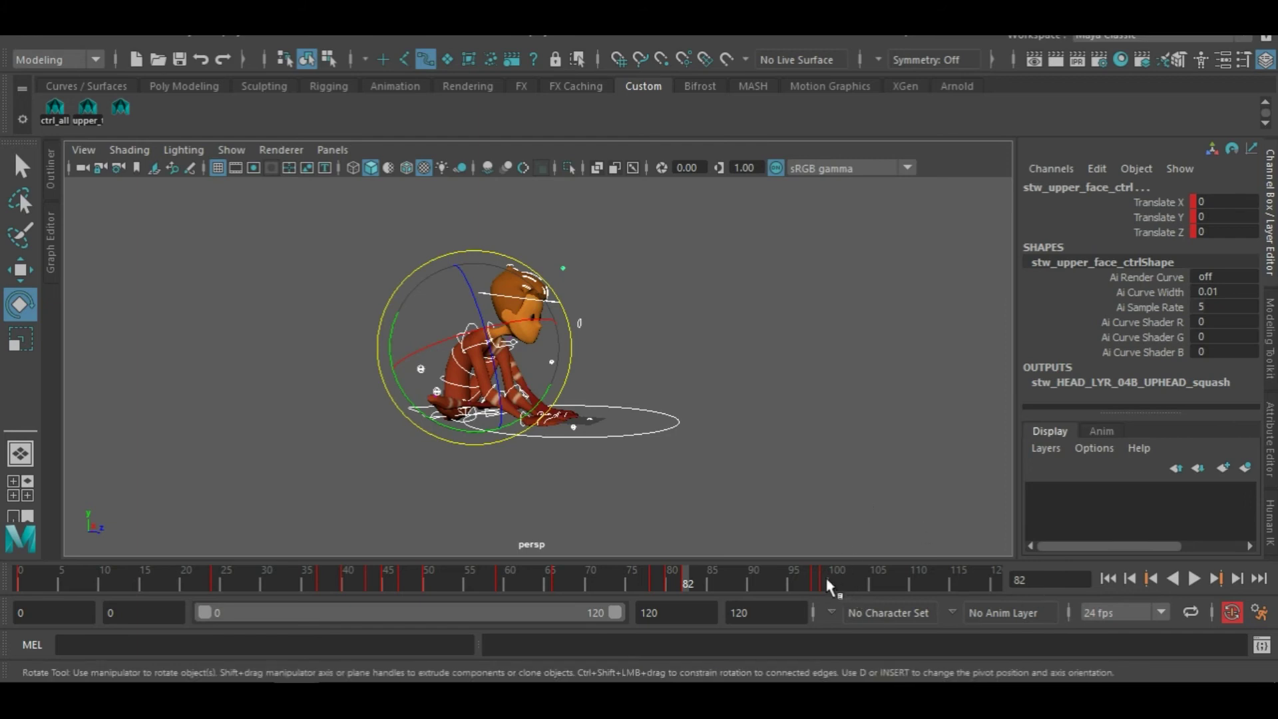
{"action": "left_click", "coordinate": [793, 583]}
{"action": "left_click", "coordinate": [752, 583]}
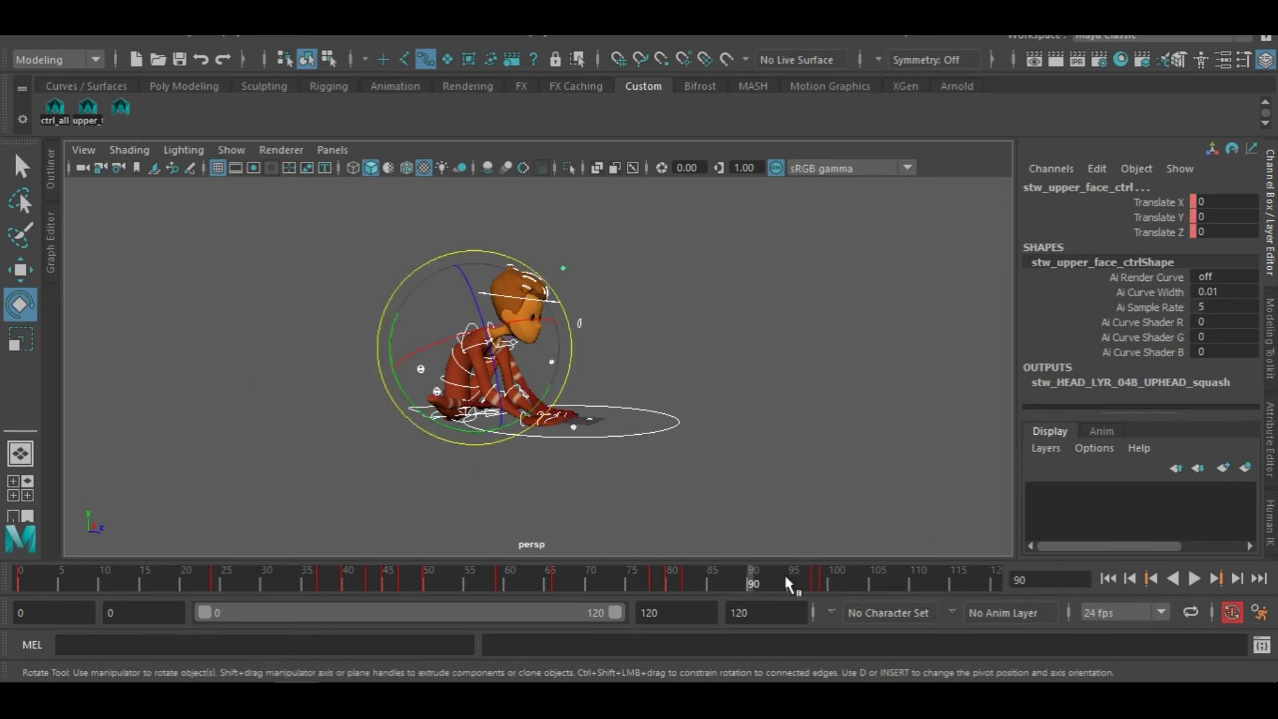
{"action": "key", "text": "alt+v"}
{"action": "left_click", "coordinate": [912, 584]}
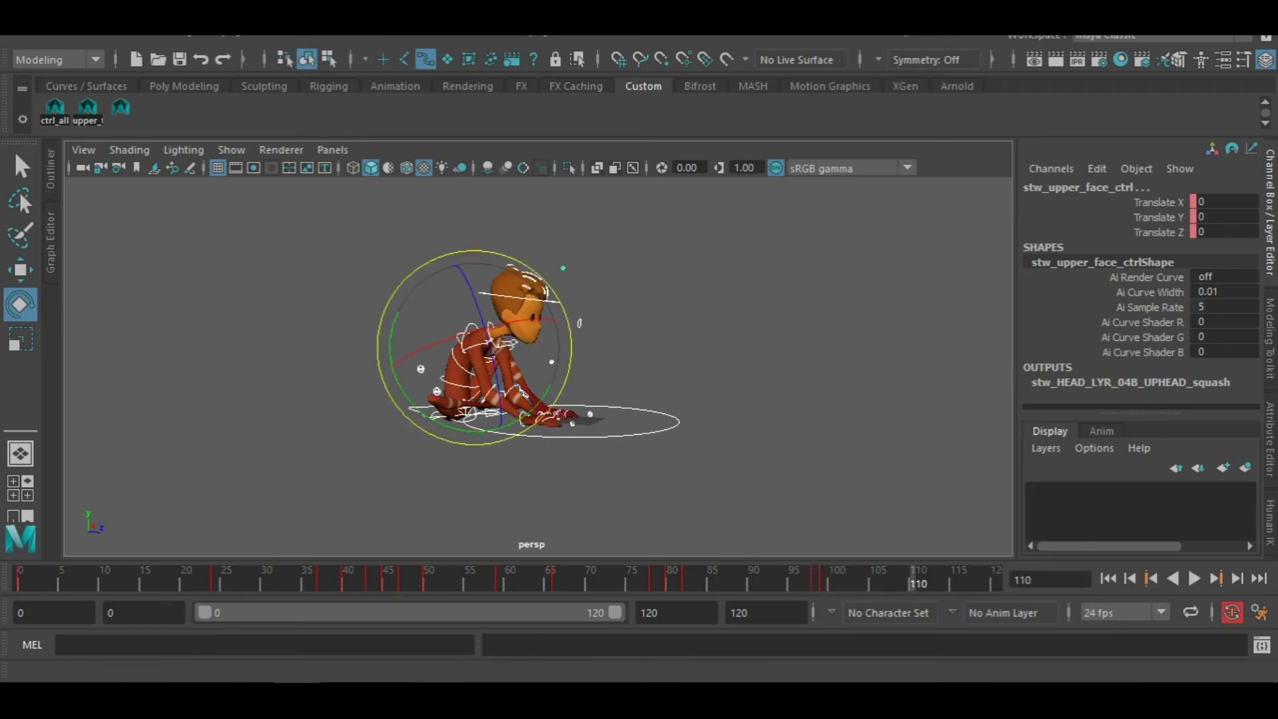
Set a key on all of the character's controls at frame 101, holding the pose, and move to frame 120
{"action": "scroll", "coordinate": [745, 466], "scroll_direction": "up", "scroll_amount": 5}
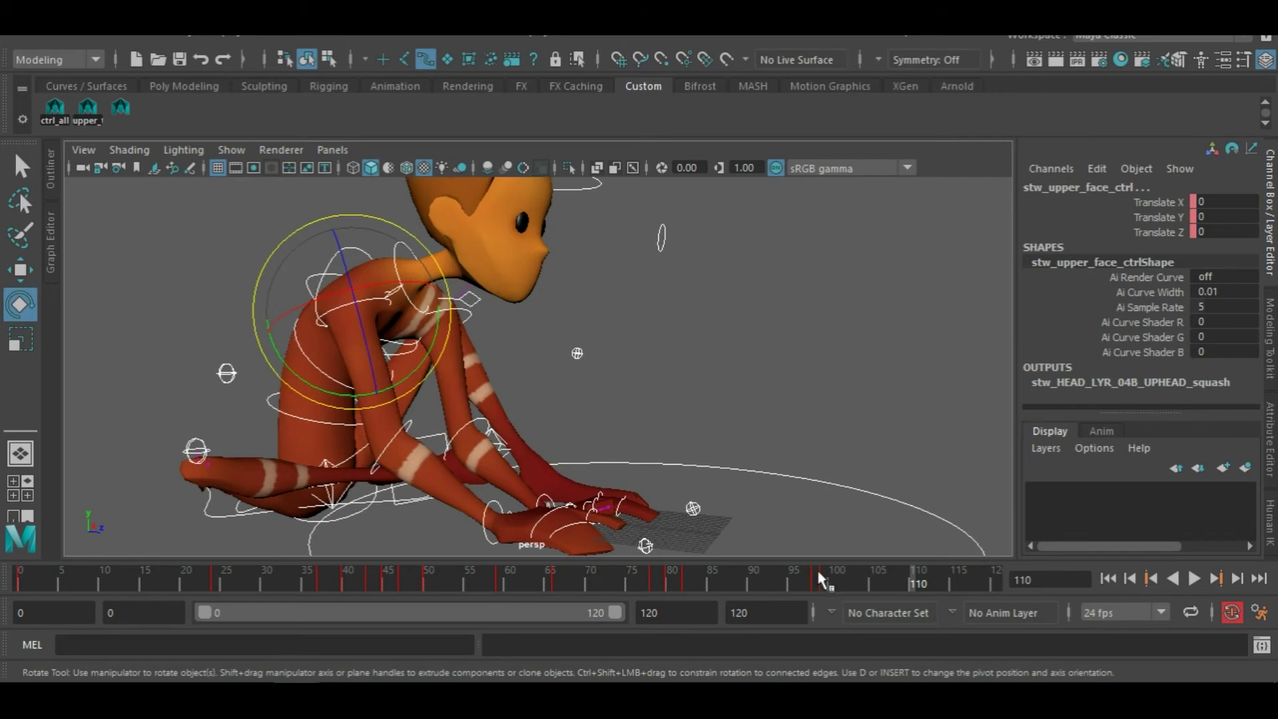
{"action": "mouse_move", "coordinate": [819, 573]}
{"action": "left_mouse_down"}
{"action": "mouse_move", "coordinate": [800, 577]}
{"action": "mouse_move", "coordinate": [844, 590]}
{"action": "mouse_move", "coordinate": [817, 586]}
{"action": "left_mouse_up"}
{"action": "left_click", "coordinate": [830, 579]}
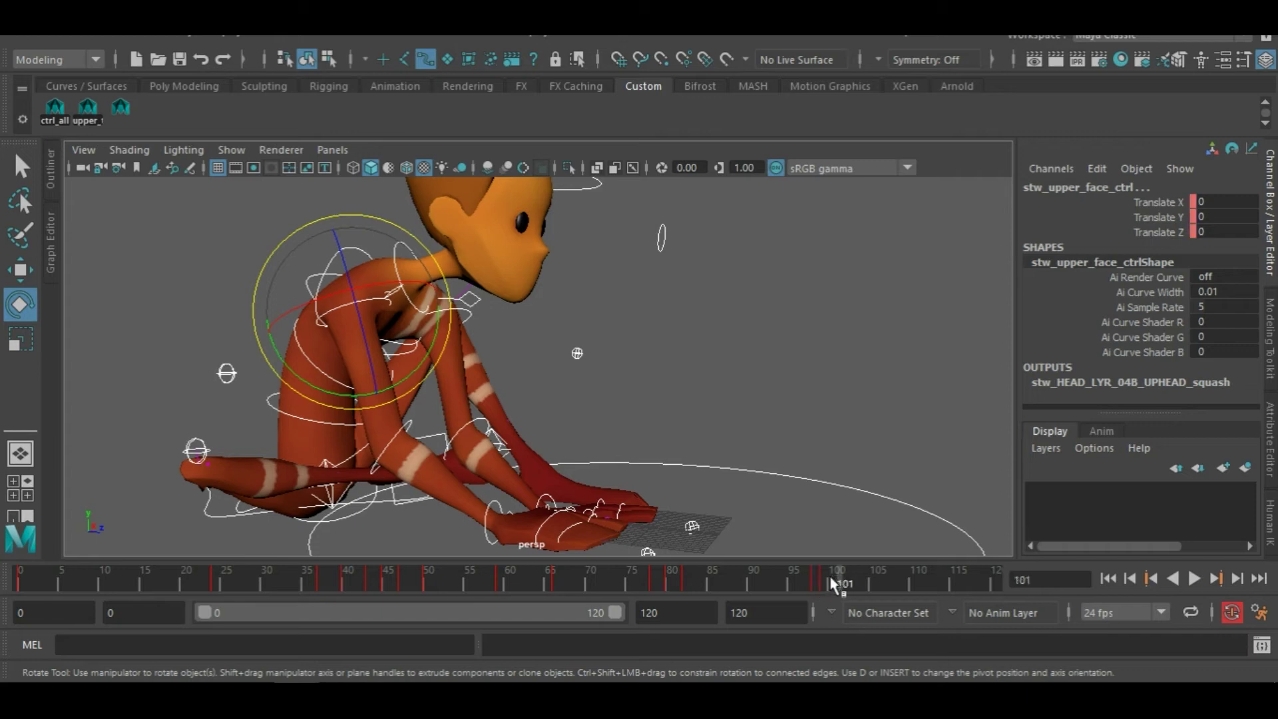
{"action": "key", "text": "s"}
{"action": "left_click_drag", "start_coordinate": [826, 591], "coordinate": [1018, 579]}
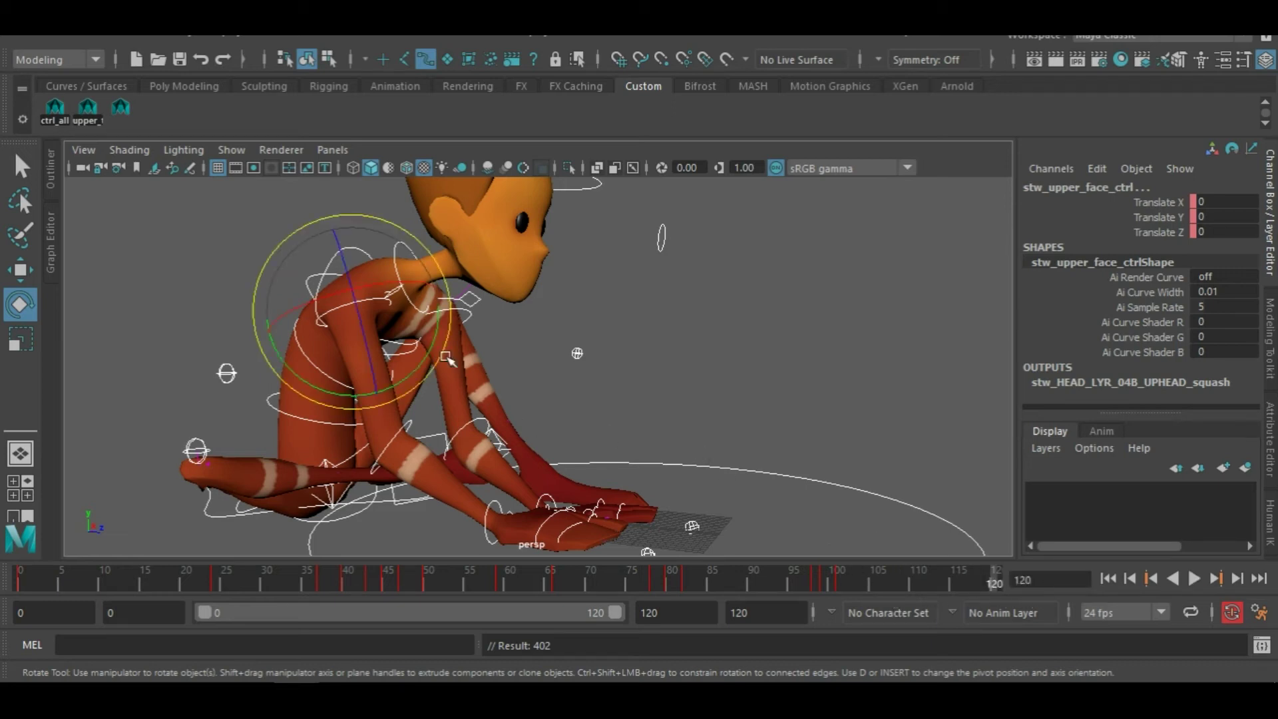
Rotate the neck control at frame 120 to about -36.24, -6.31, -5.88 to lift the head
{"action": "left_click", "coordinate": [298, 378]}
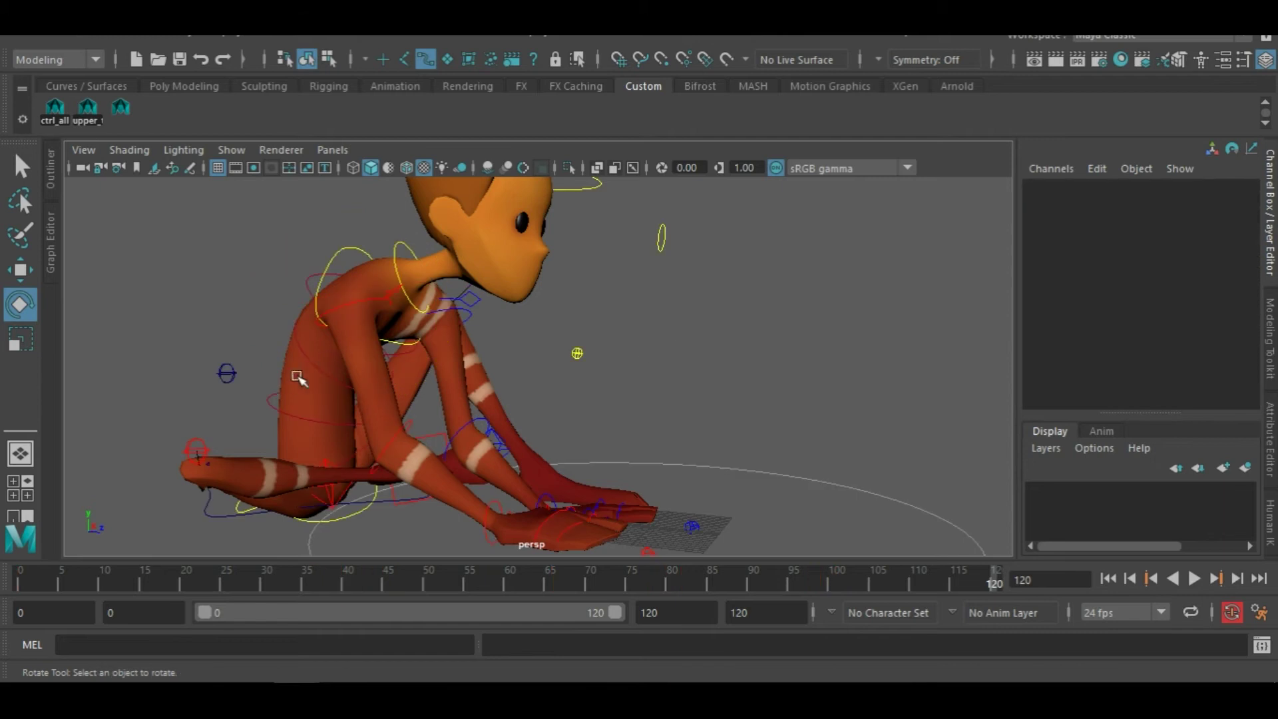
{"action": "left_click", "coordinate": [322, 377]}
{"action": "left_click_drag", "start_coordinate": [287, 420], "coordinate": [342, 423], "text": "alt"}
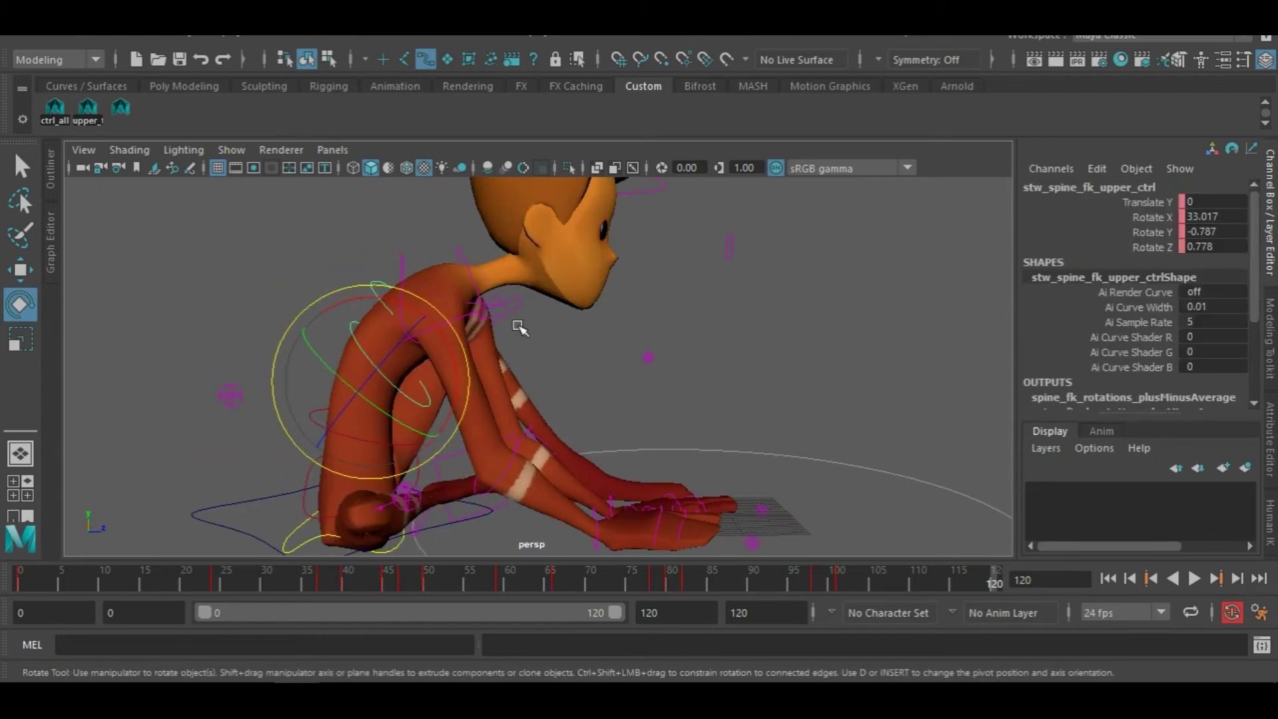
{"action": "left_click", "coordinate": [463, 262]}
{"action": "key", "text": "f"}
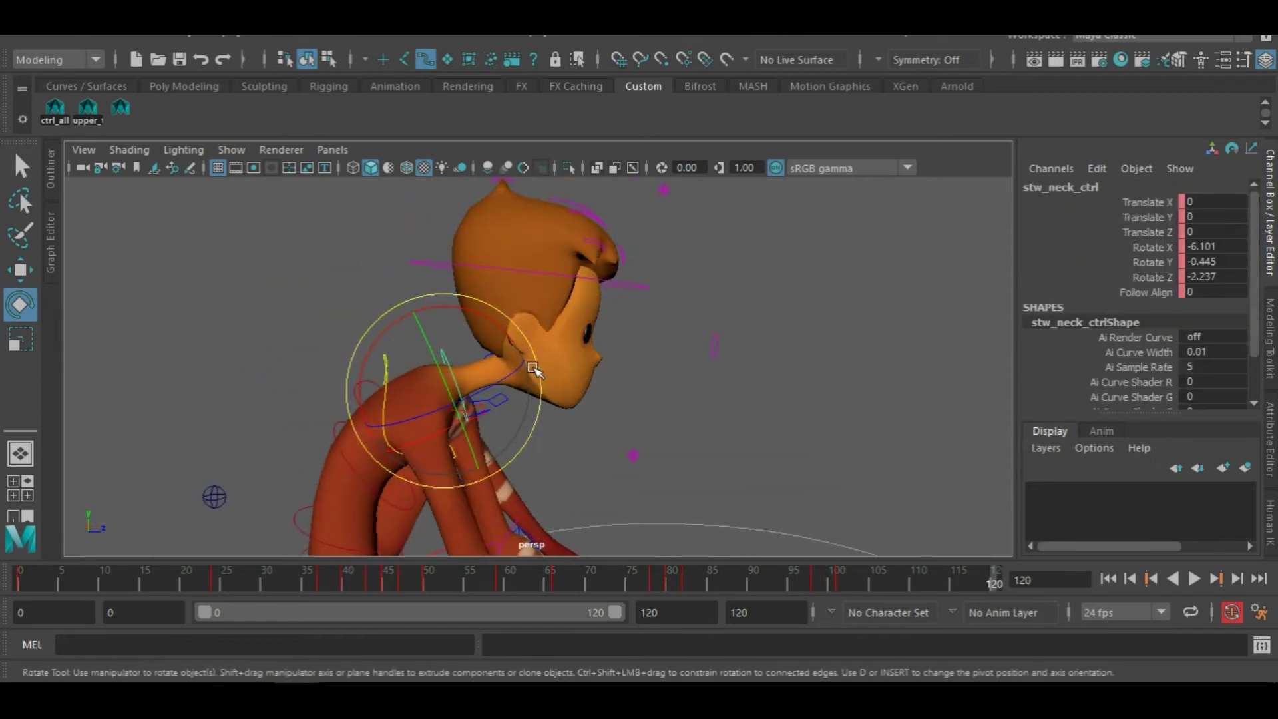
{"action": "mouse_move", "coordinate": [533, 366]}
{"action": "left_mouse_down"}
{"action": "mouse_move", "coordinate": [513, 342]}
{"action": "mouse_move", "coordinate": [508, 362]}
{"action": "left_mouse_up"}
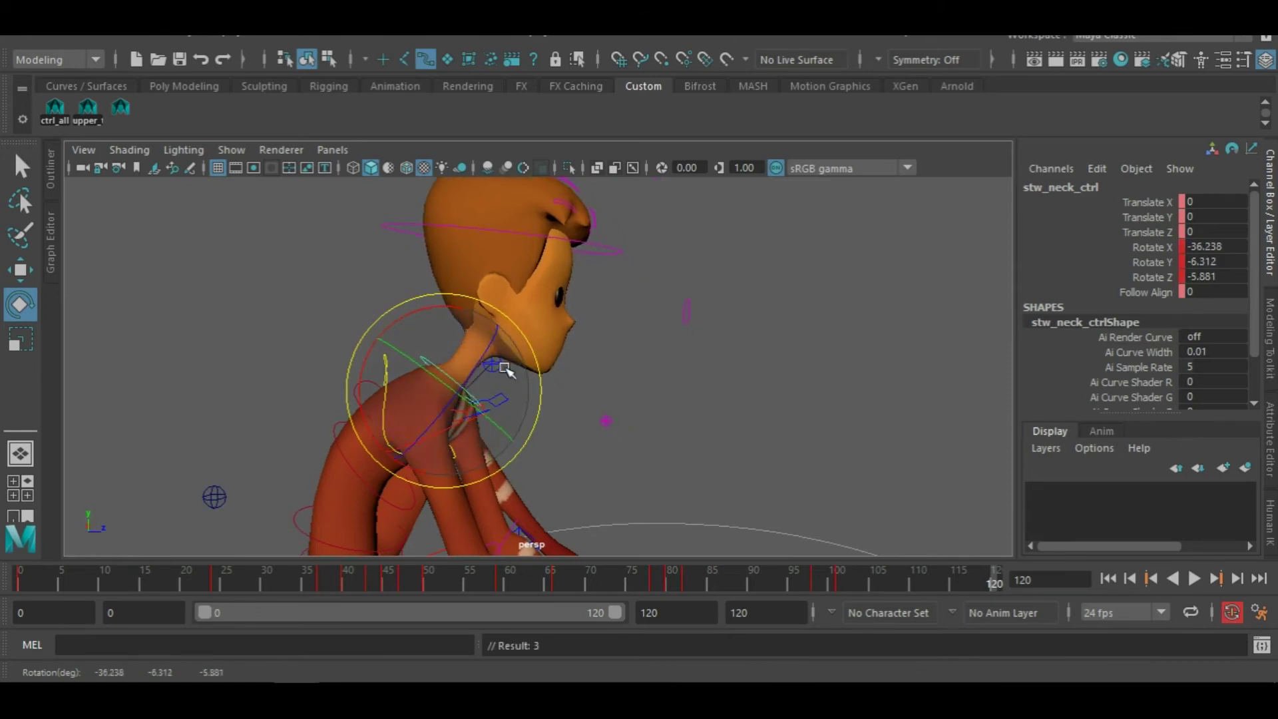
Straighten the upper back at frame 120 by rotating the upper spine FK control to about 19.56, 0.49, 0.27
{"action": "middle_click_drag", "start_coordinate": [544, 476], "coordinate": [539, 370], "text": "alt"}
{"action": "left_click", "coordinate": [705, 373]}
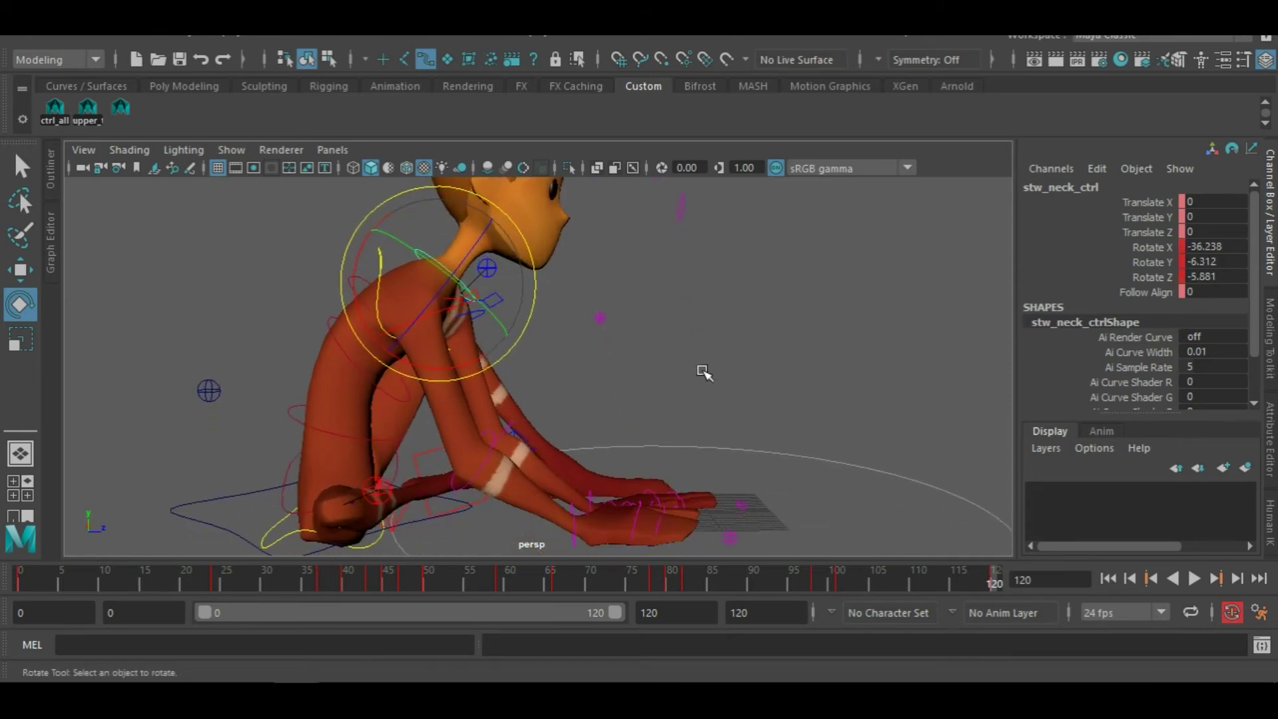
{"action": "middle_click_drag", "start_coordinate": [579, 314], "coordinate": [552, 398], "text": "alt"}
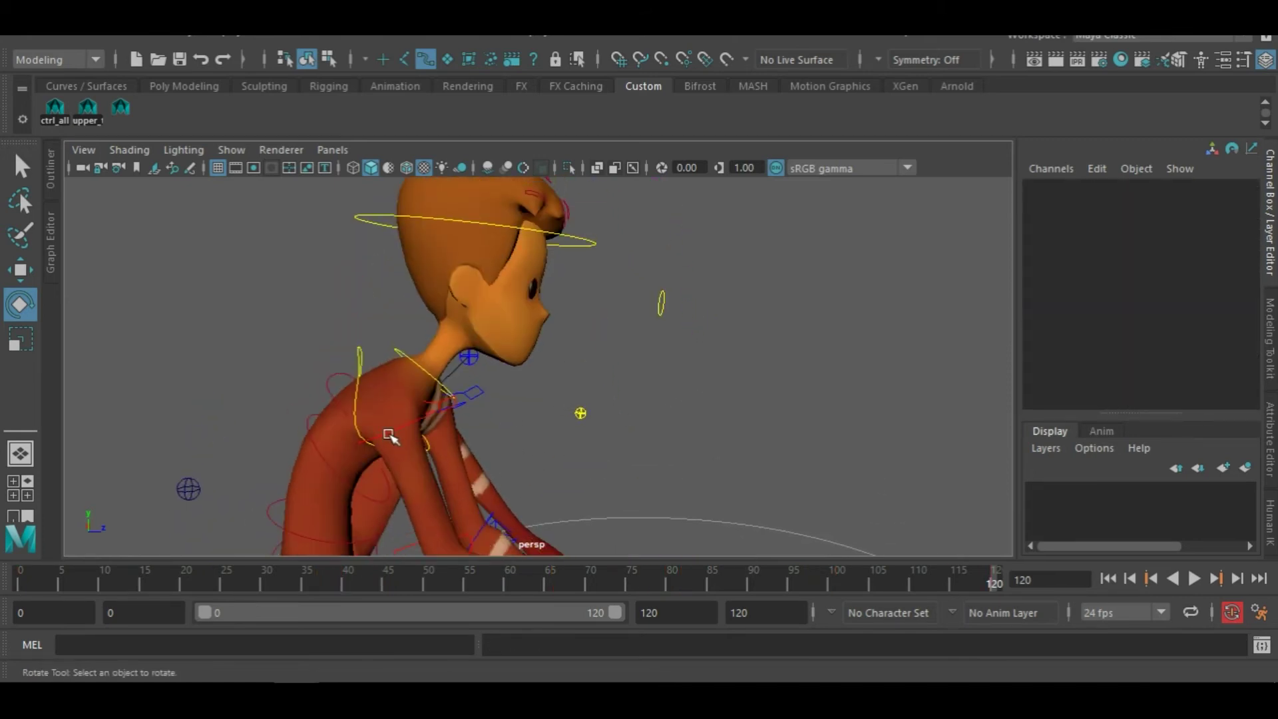
{"action": "left_click_drag", "start_coordinate": [311, 418], "coordinate": [376, 398]}
{"action": "middle_click_drag", "start_coordinate": [495, 461], "coordinate": [488, 335], "text": "alt"}
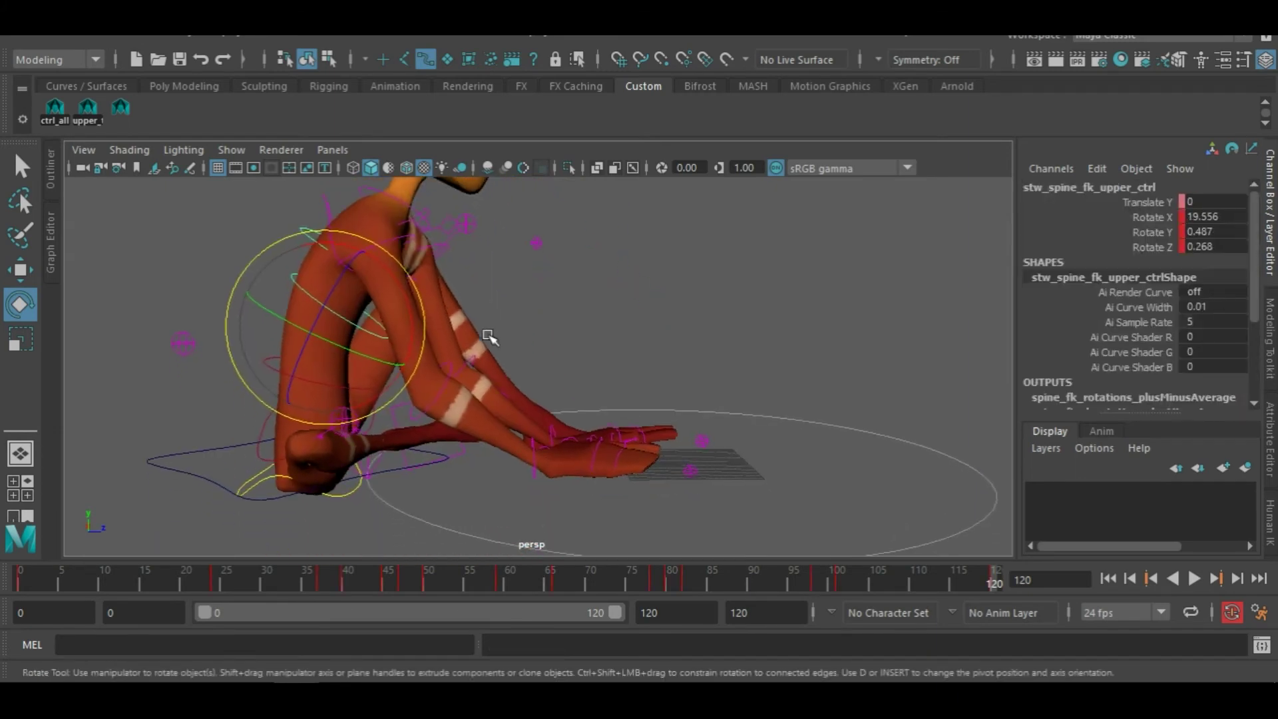
Adjust the right hand's FK controls at frame 120, rotating the pinky's middle control to about 19.13, -1.33, 1.52
{"action": "left_click_drag", "start_coordinate": [488, 485], "coordinate": [473, 408], "text": "alt"}
{"action": "left_click_drag", "start_coordinate": [458, 321], "coordinate": [503, 377]}
{"action": "left_click", "coordinate": [515, 368]}
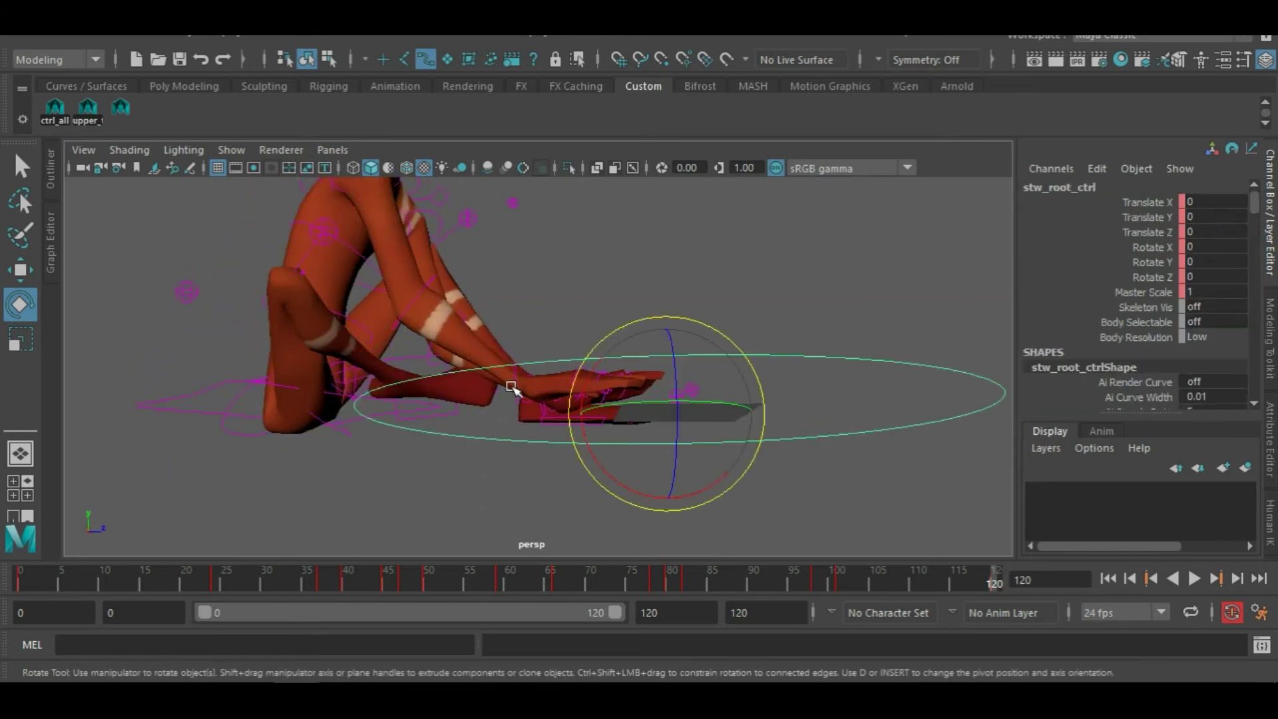
{"action": "left_click", "coordinate": [511, 388]}
{"action": "left_click_drag", "start_coordinate": [371, 288], "coordinate": [616, 432], "text": "alt"}
{"action": "left_click", "coordinate": [381, 350]}
{"action": "left_click", "coordinate": [466, 446]}
{"action": "left_click", "coordinate": [592, 489]}
{"action": "left_click", "coordinate": [527, 472]}
{"action": "left_click", "coordinate": [610, 496]}
{"action": "left_click", "coordinate": [546, 487]}
Adjust the left hand's angle at frame 120 with the left wrist FK control
{"action": "left_click_drag", "start_coordinate": [793, 509], "coordinate": [730, 543], "text": "alt"}
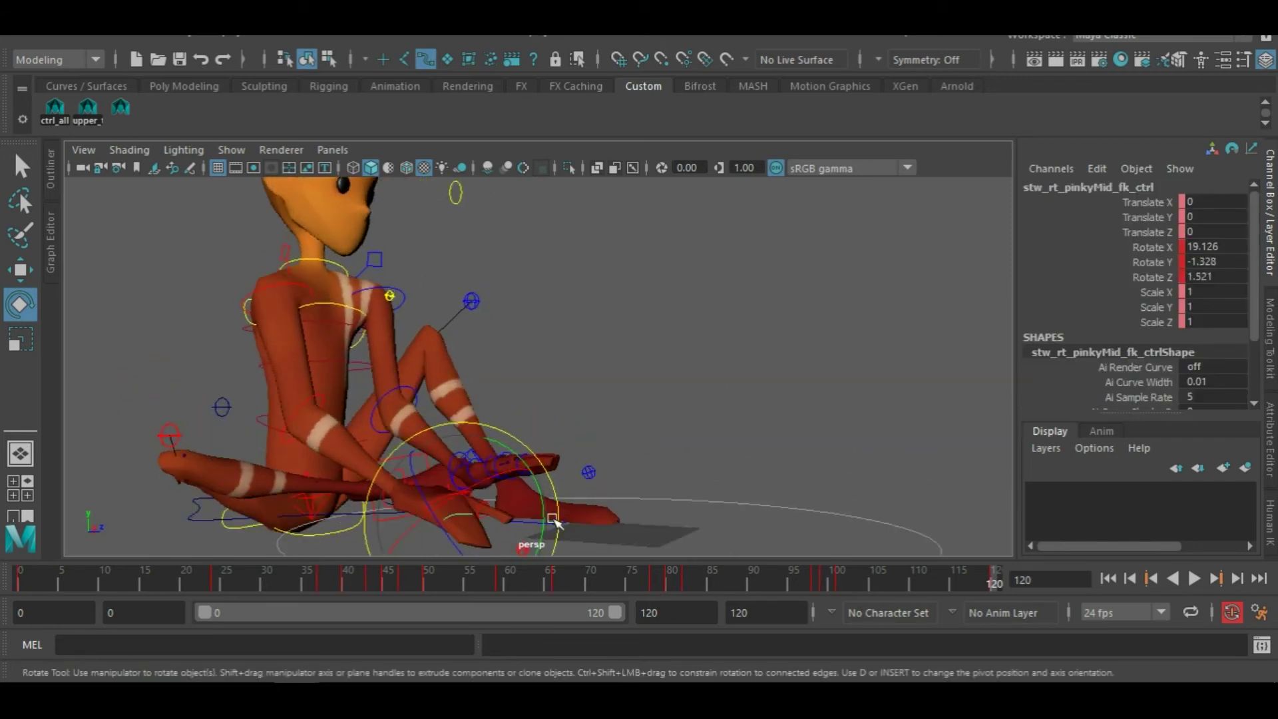
{"action": "middle_click_drag", "start_coordinate": [553, 518], "coordinate": [539, 434], "text": "alt"}
{"action": "left_click_drag", "start_coordinate": [539, 434], "coordinate": [375, 444], "text": "alt"}
{"action": "left_click", "coordinate": [611, 374]}
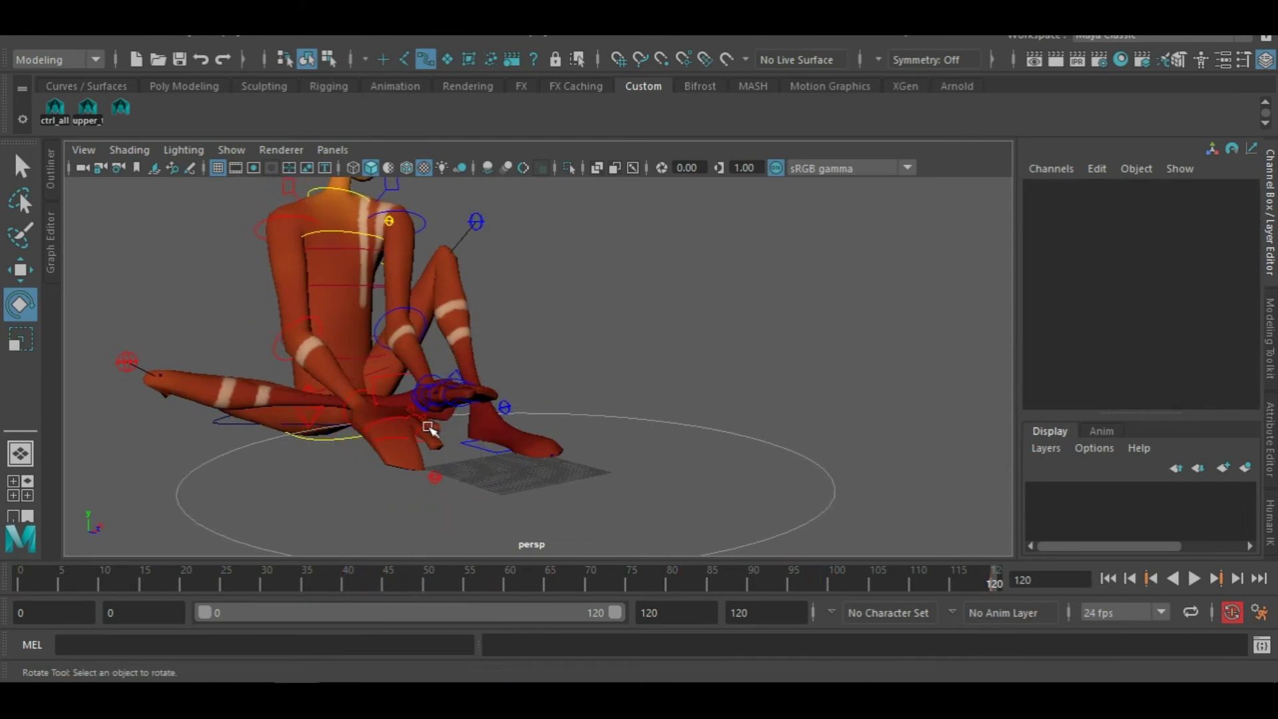
{"action": "left_click", "coordinate": [443, 393]}
{"action": "left_click_drag", "start_coordinate": [453, 394], "coordinate": [599, 405]}
{"action": "left_click", "coordinate": [530, 334]}
{"action": "left_click", "coordinate": [434, 374]}
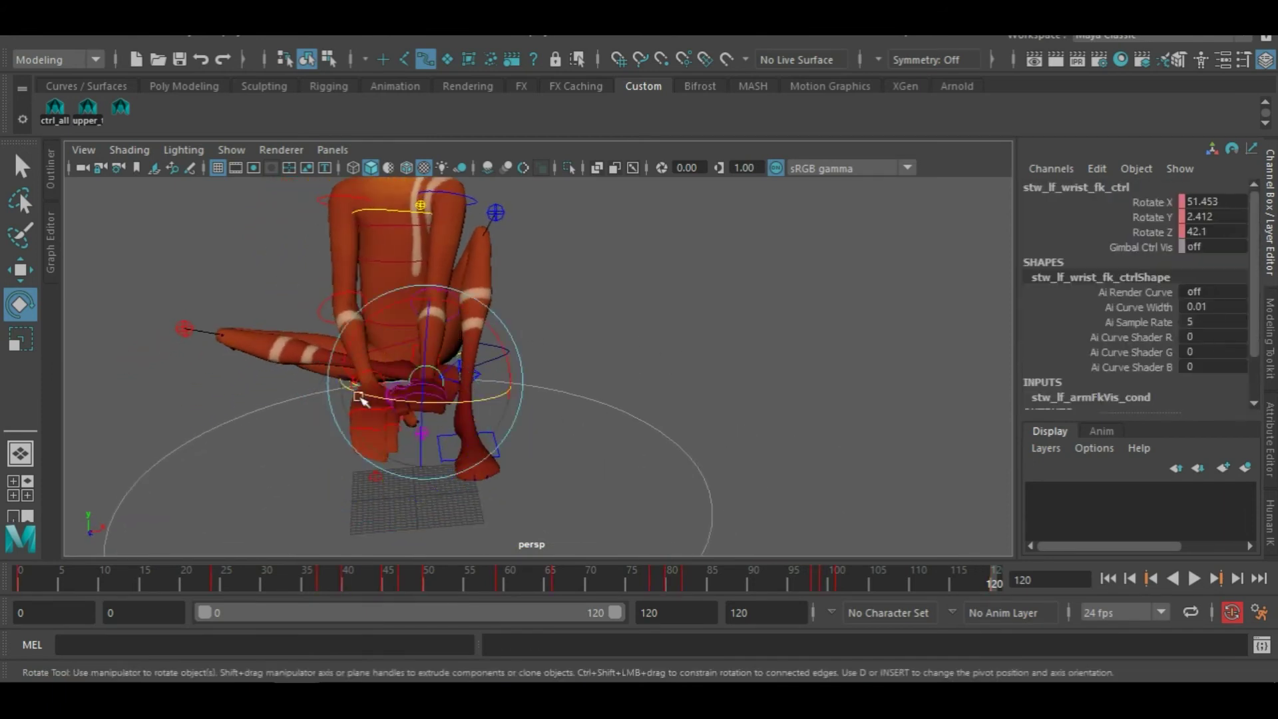
{"action": "left_click_drag", "start_coordinate": [434, 373], "coordinate": [543, 333], "text": "alt"}
{"action": "left_click", "coordinate": [656, 307]}
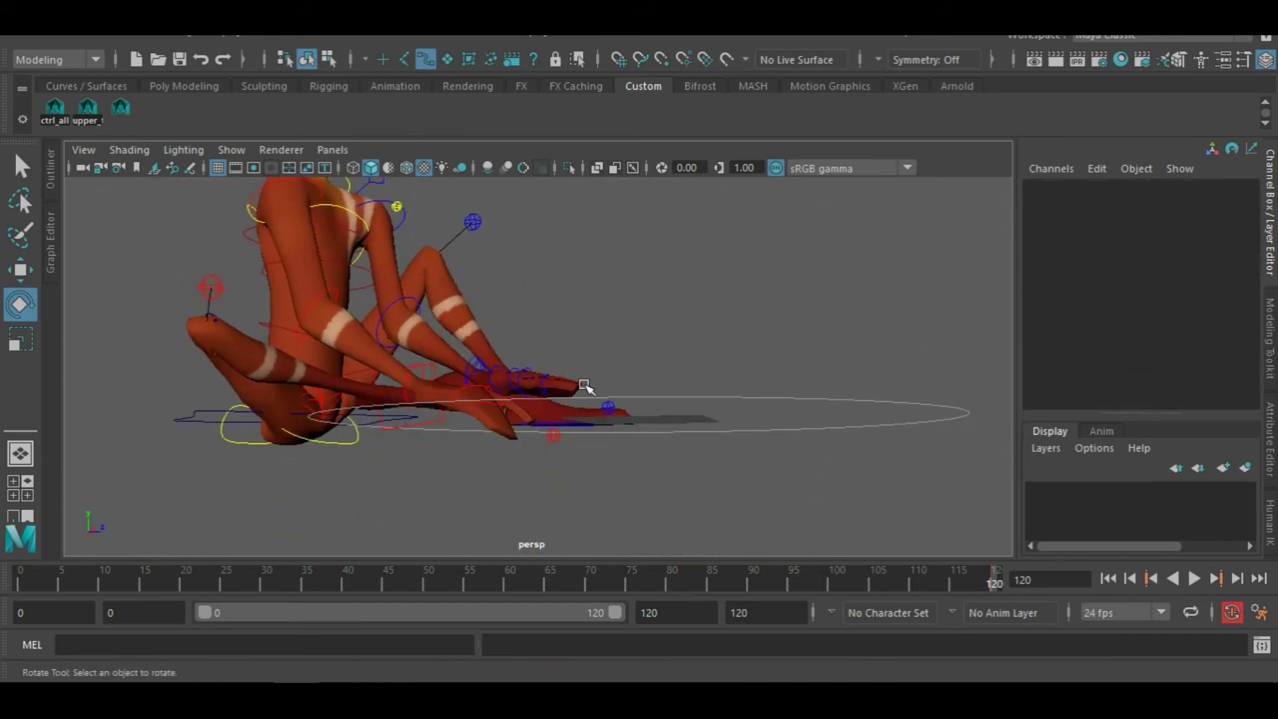
Rotate the left index and pinky base and middle controls together, bringing the index middle control's Rotate Y to about -2.48
{"action": "left_click_drag", "start_coordinate": [584, 389], "coordinate": [438, 428], "text": "alt"}
{"action": "left_click", "coordinate": [440, 420]}
{"action": "scroll", "coordinate": [439, 427], "scroll_direction": "up", "scroll_amount": 6}
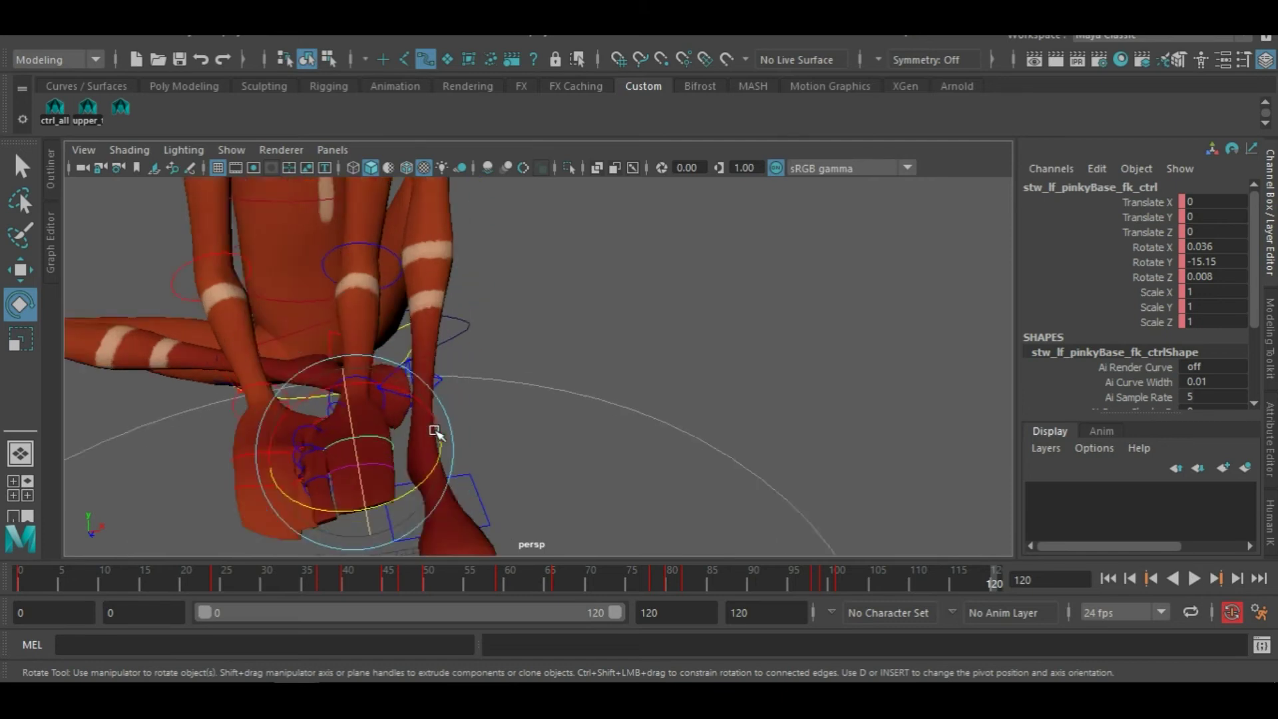
{"action": "key", "text": "q"}
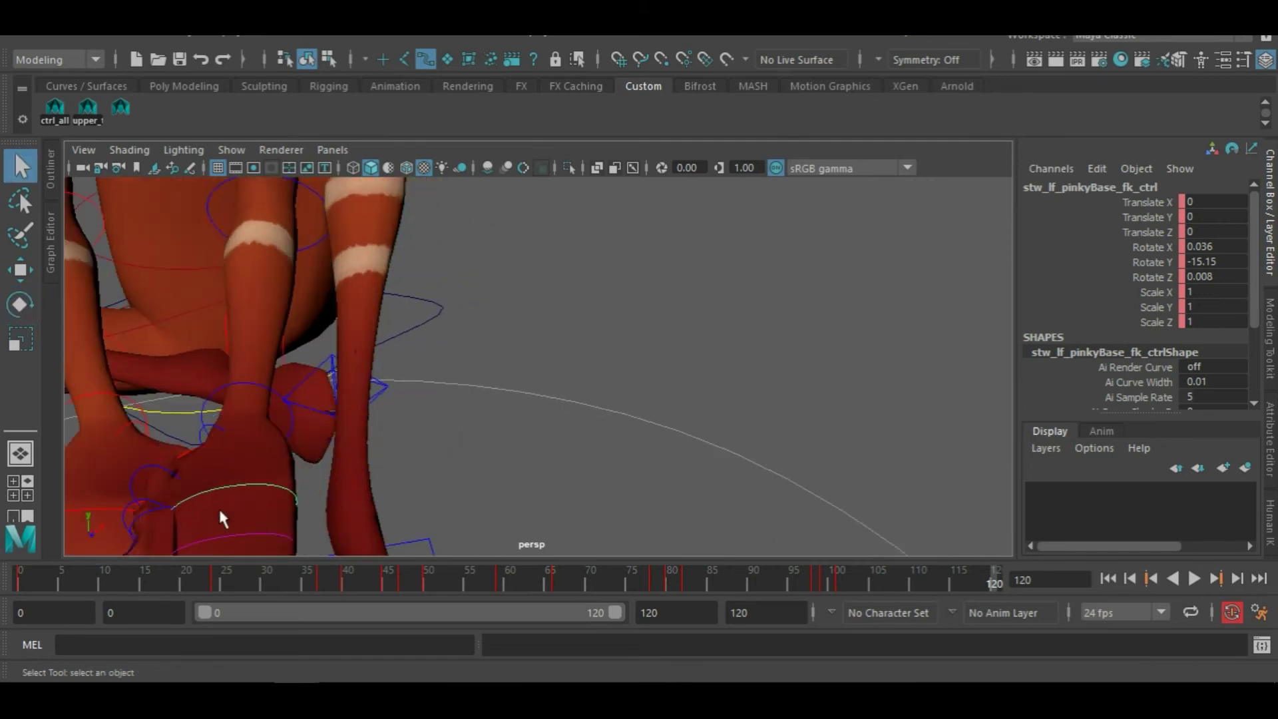
{"action": "left_click", "coordinate": [162, 507]}
{"action": "middle_click_drag", "start_coordinate": [214, 524], "coordinate": [343, 447], "text": "alt"}
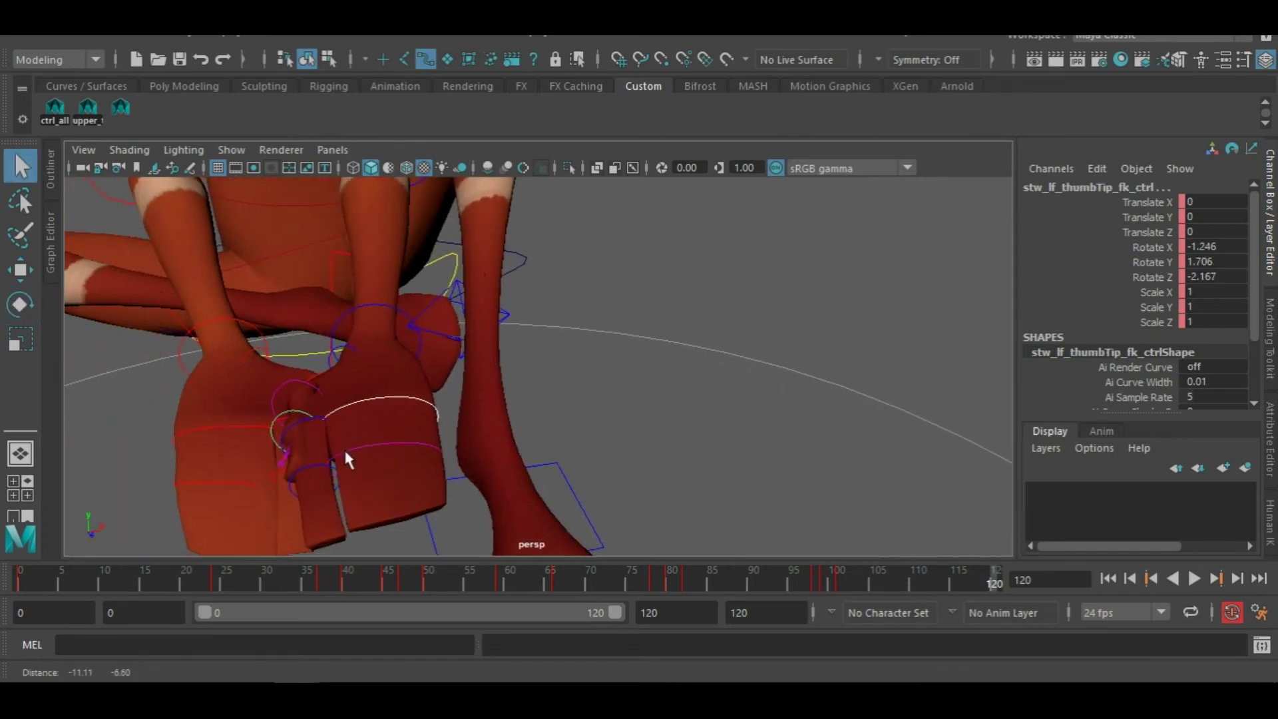
{"action": "left_click", "coordinate": [295, 417]}
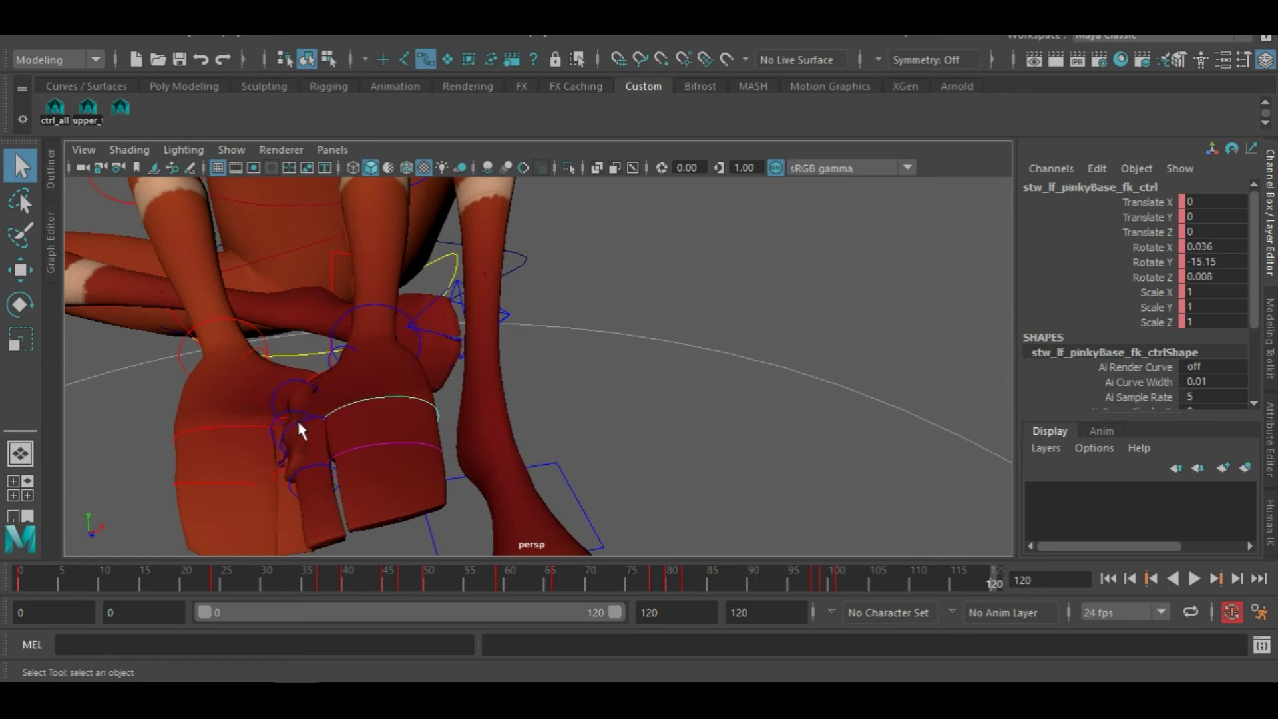
{"action": "key", "text": "ctrl+z"}
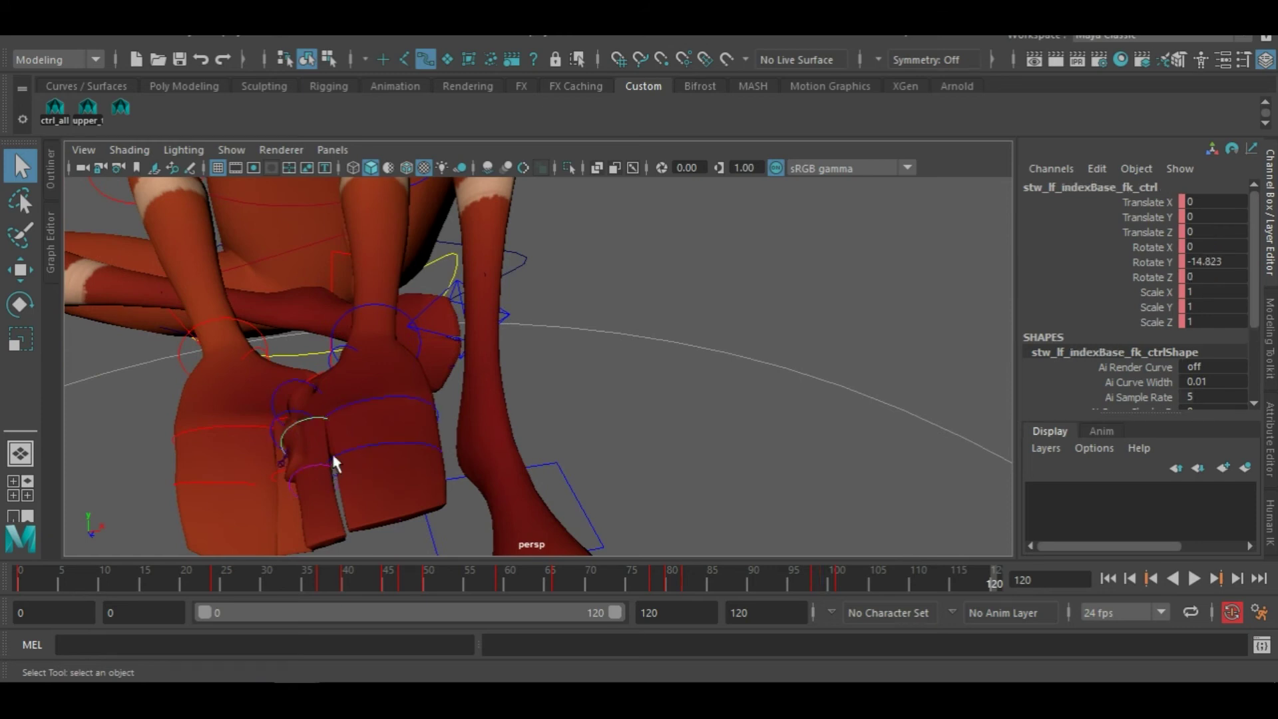
{"action": "left_click", "coordinate": [368, 445], "text": "shift"}
{"action": "left_click", "coordinate": [372, 400], "text": "shift"}
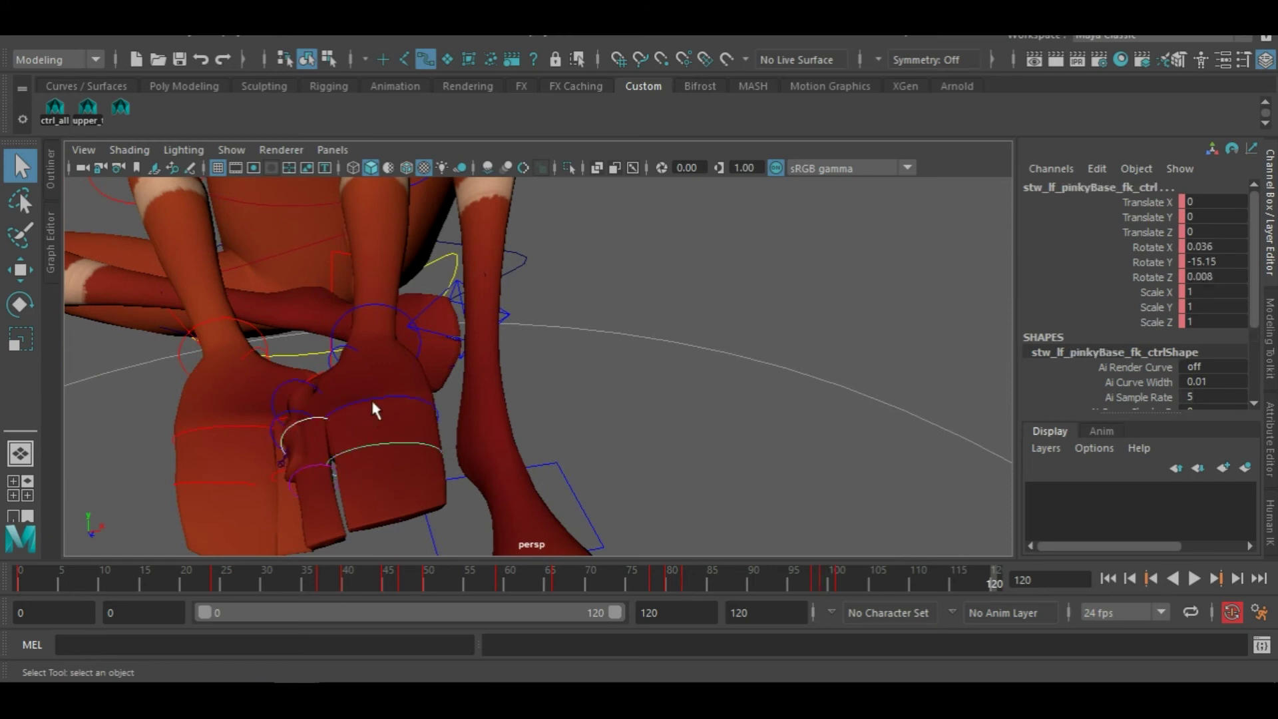
{"action": "left_click", "coordinate": [313, 464], "text": "shift"}
{"action": "key", "text": "e"}
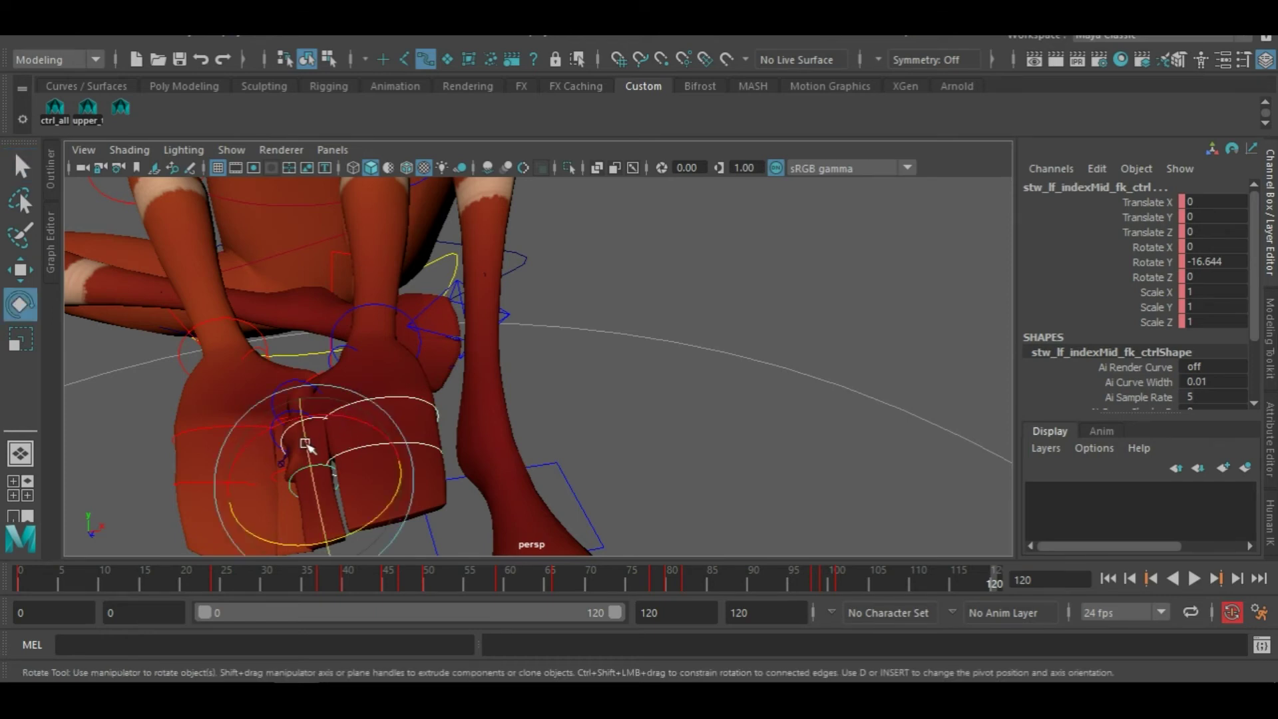
{"action": "left_click_drag", "start_coordinate": [305, 445], "coordinate": [315, 494]}
{"action": "left_click_drag", "start_coordinate": [383, 526], "coordinate": [516, 422], "text": "alt"}
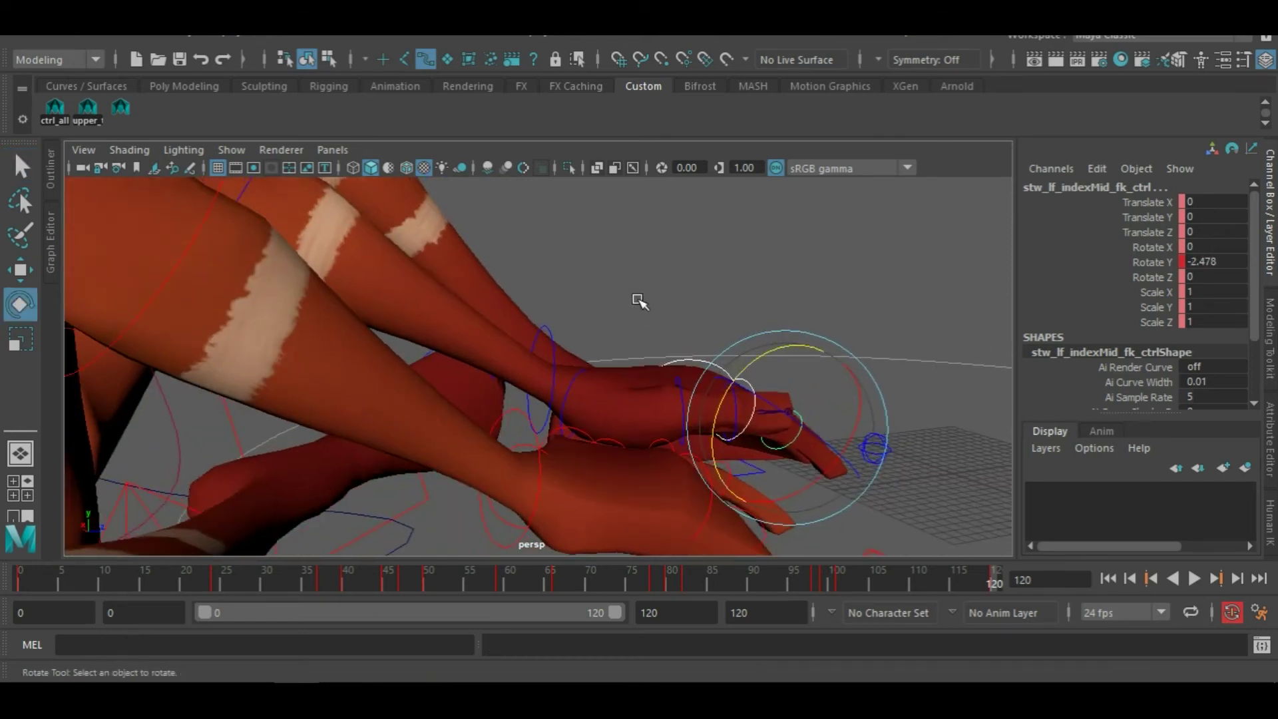
Bend the right elbow FK control at frame 120 to about -15.78 in Y and 56.77 in Z
{"action": "scroll", "coordinate": [638, 299], "scroll_direction": "down", "scroll_amount": 6}
{"action": "left_click", "coordinate": [697, 366]}
{"action": "left_click_drag", "start_coordinate": [746, 460], "coordinate": [700, 477], "text": "alt"}
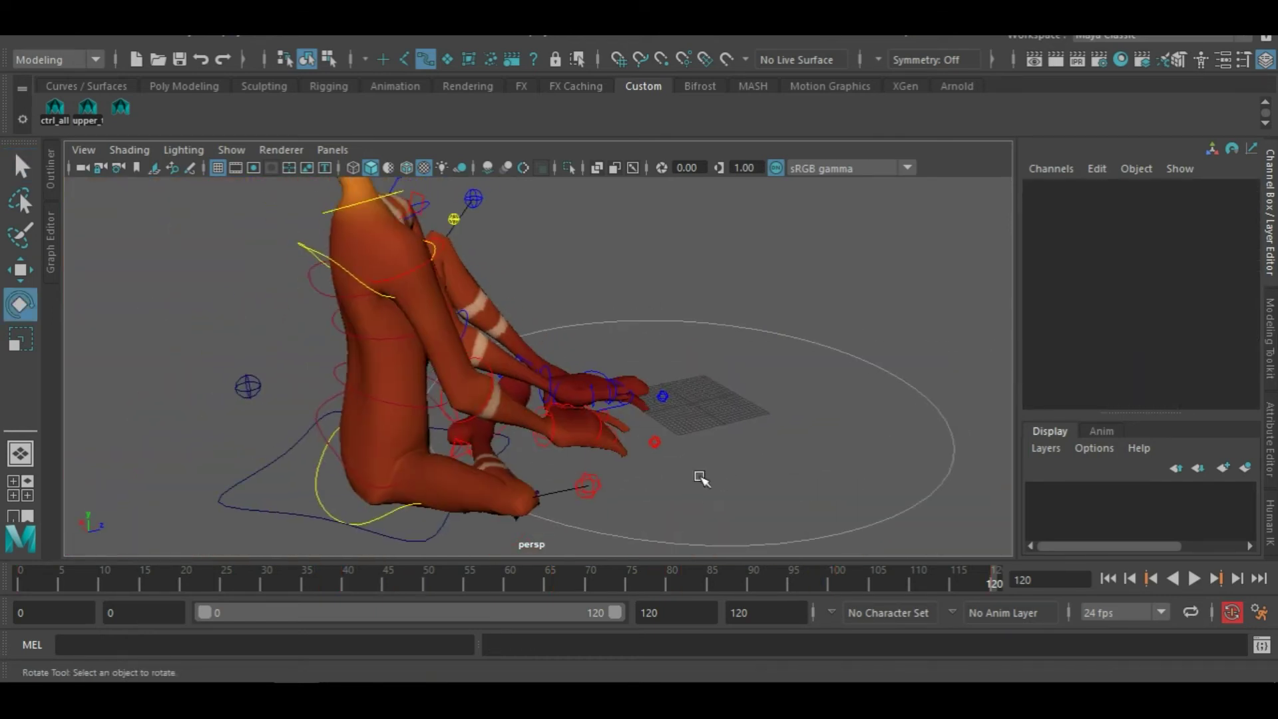
{"action": "left_click", "coordinate": [486, 383]}
{"action": "left_click_drag", "start_coordinate": [476, 367], "coordinate": [426, 341]}
{"action": "left_click_drag", "start_coordinate": [770, 380], "coordinate": [728, 374], "text": "alt"}
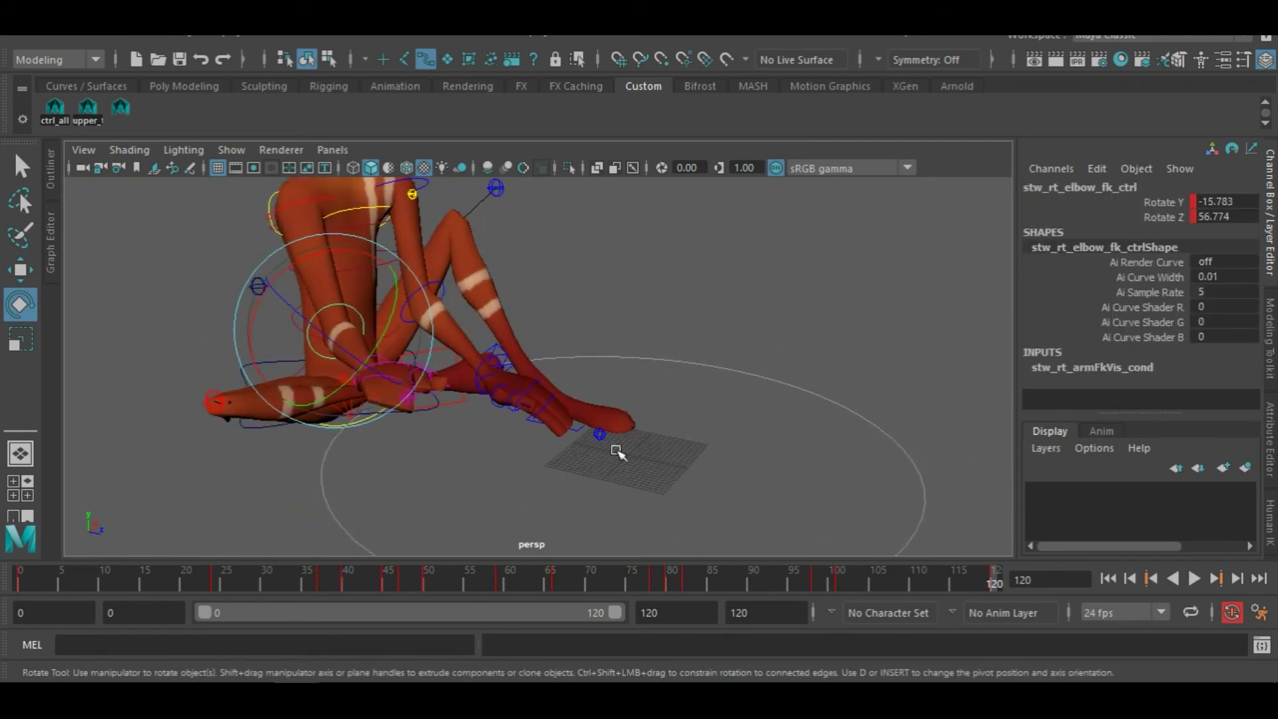
Raise the right upper arm FK control to about 28.47, -50.09, -48.64 and check the motion up to frame 120
{"action": "left_click_drag", "start_coordinate": [419, 323], "coordinate": [662, 526]}
{"action": "left_click", "coordinate": [391, 263]}
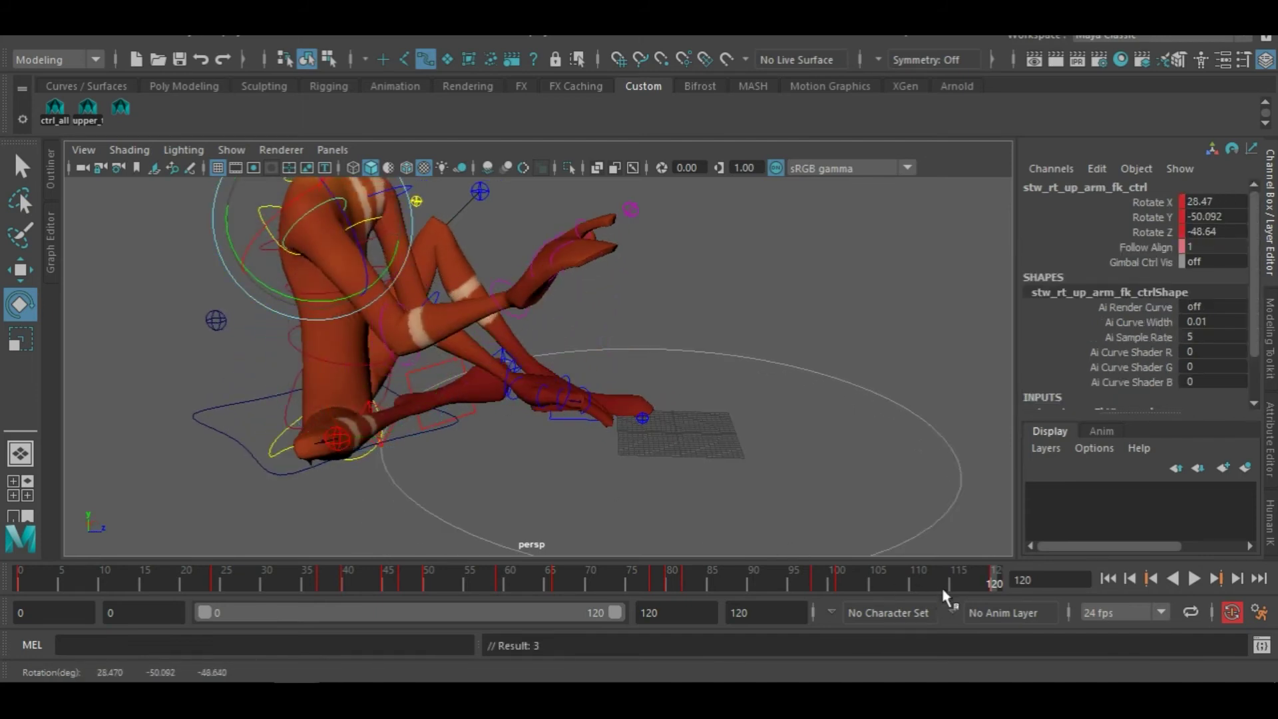
{"action": "left_click_drag", "start_coordinate": [818, 580], "coordinate": [1065, 587]}
{"action": "key", "text": "a"}
{"action": "mouse_move", "coordinate": [650, 456]}
{"action": "left_mouse_down", "text": "alt"}
{"action": "mouse_move", "coordinate": [562, 417]}
{"action": "mouse_move", "coordinate": [770, 451]}
{"action": "mouse_move", "coordinate": [637, 437]}
{"action": "left_mouse_up", "text": "alt"}
{"action": "left_click_drag", "start_coordinate": [578, 363], "coordinate": [641, 456], "text": "alt"}
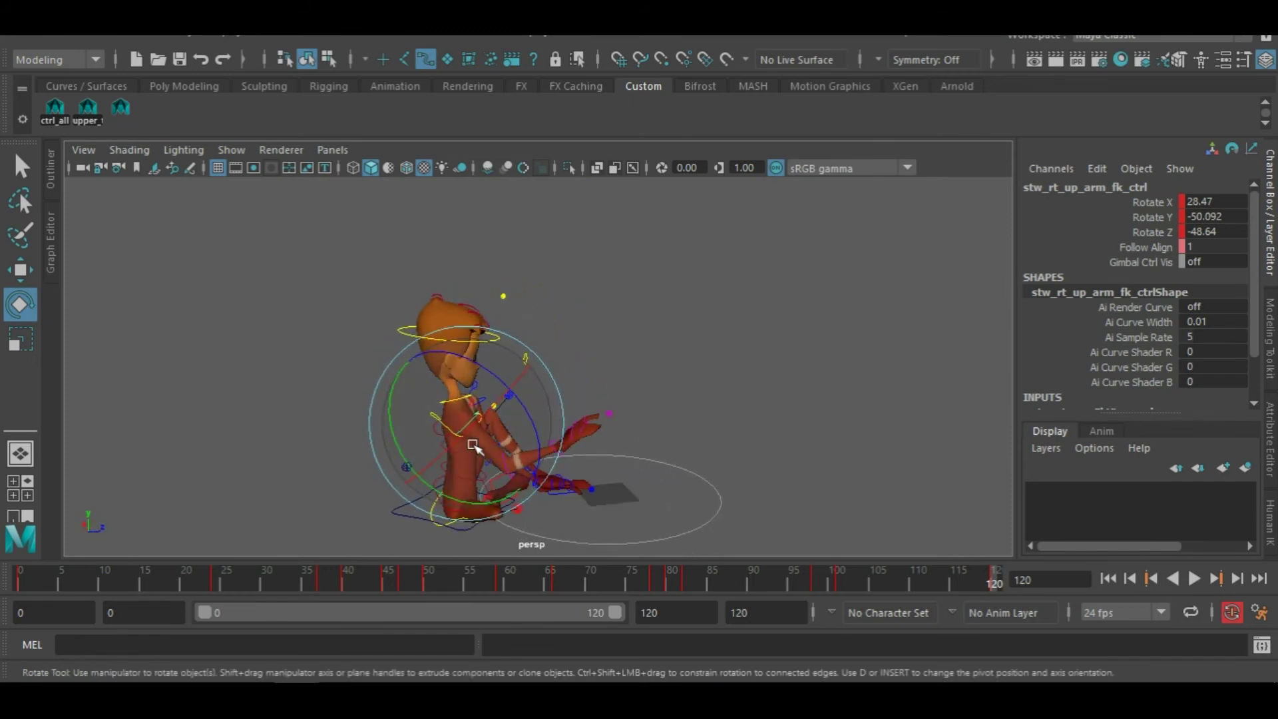
Refine the raised right arm, rotating the elbow FK control to about -14.99 in Y and 64.20 in Z
{"action": "left_click_drag", "start_coordinate": [475, 447], "coordinate": [567, 439]}
{"action": "left_click", "coordinate": [678, 408]}
{"action": "left_click", "coordinate": [498, 468]}
{"action": "left_click_drag", "start_coordinate": [517, 494], "coordinate": [504, 484]}
{"action": "left_click_drag", "start_coordinate": [564, 447], "coordinate": [555, 441]}
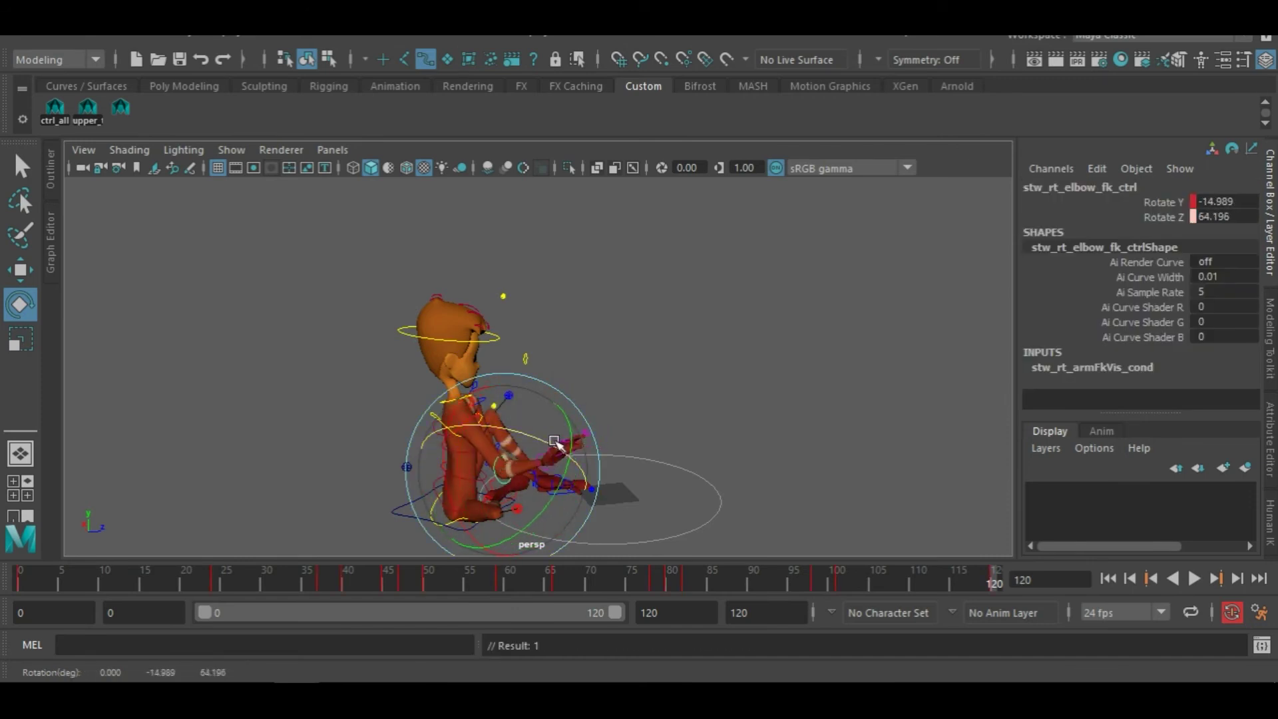
{"action": "left_click", "coordinate": [645, 422]}
Curl the right hand's pinky finger inward by rotating its base and middle controls together
{"action": "scroll", "coordinate": [617, 460], "scroll_direction": "up", "scroll_amount": 4}
{"action": "middle_click_drag", "start_coordinate": [617, 488], "coordinate": [609, 391], "text": "alt"}
{"action": "scroll", "coordinate": [555, 407], "scroll_direction": "up", "scroll_amount": 3}
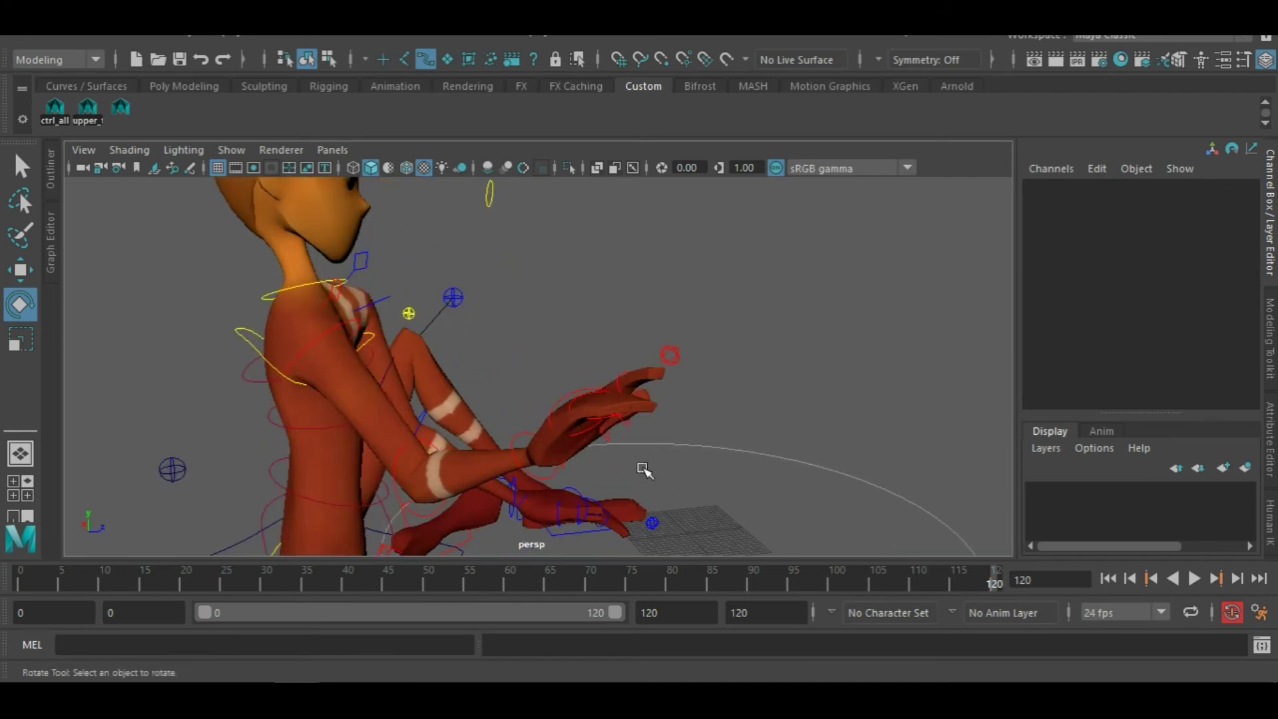
{"action": "left_click_drag", "start_coordinate": [581, 420], "coordinate": [671, 462], "text": "alt"}
{"action": "left_click", "coordinate": [715, 475]}
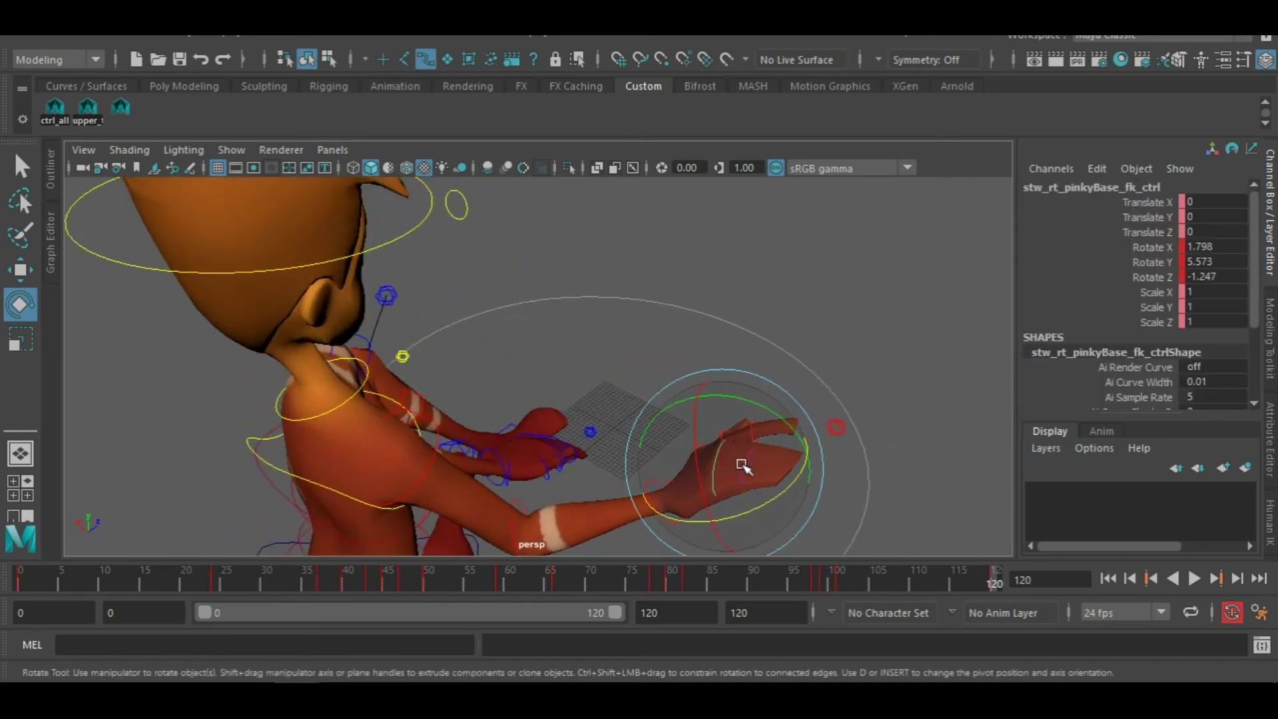
{"action": "key", "text": "q"}
{"action": "left_click", "coordinate": [754, 455], "text": "shift"}
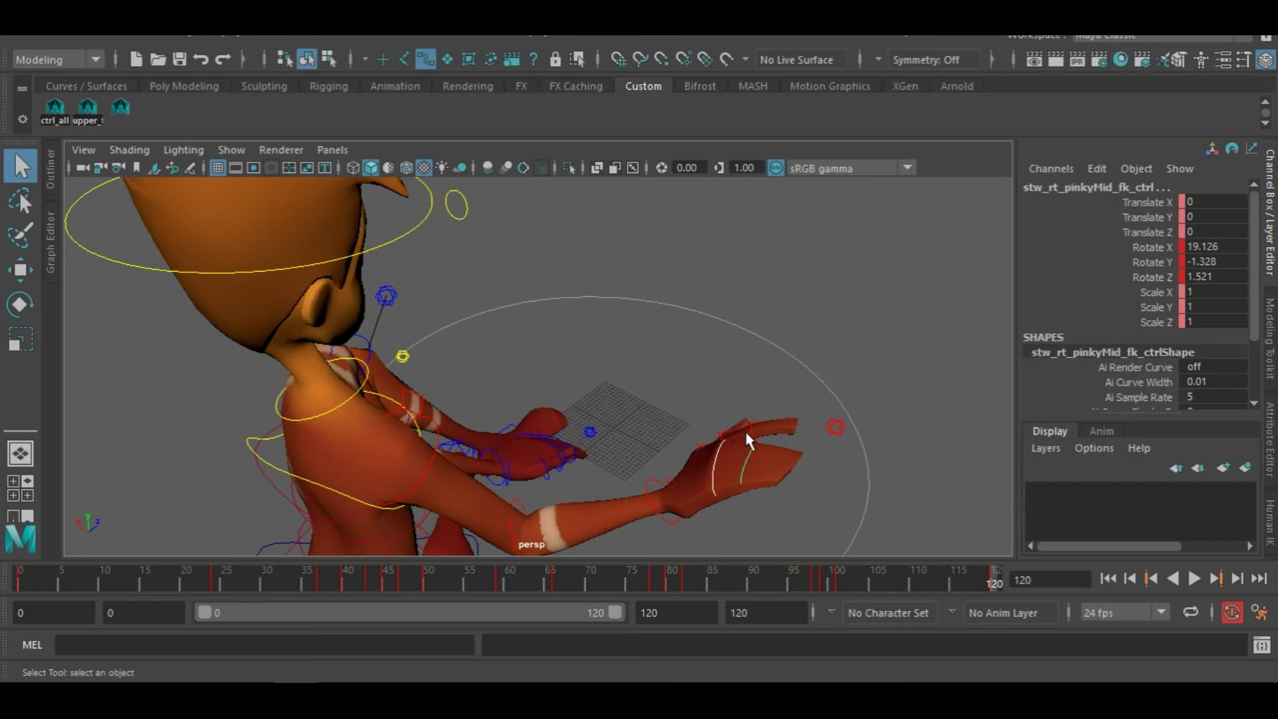
{"action": "key", "text": "e"}
{"action": "left_click_drag", "start_coordinate": [748, 433], "coordinate": [864, 419]}
{"action": "key", "text": "ctrl+z"}
{"action": "left_click", "coordinate": [857, 351]}
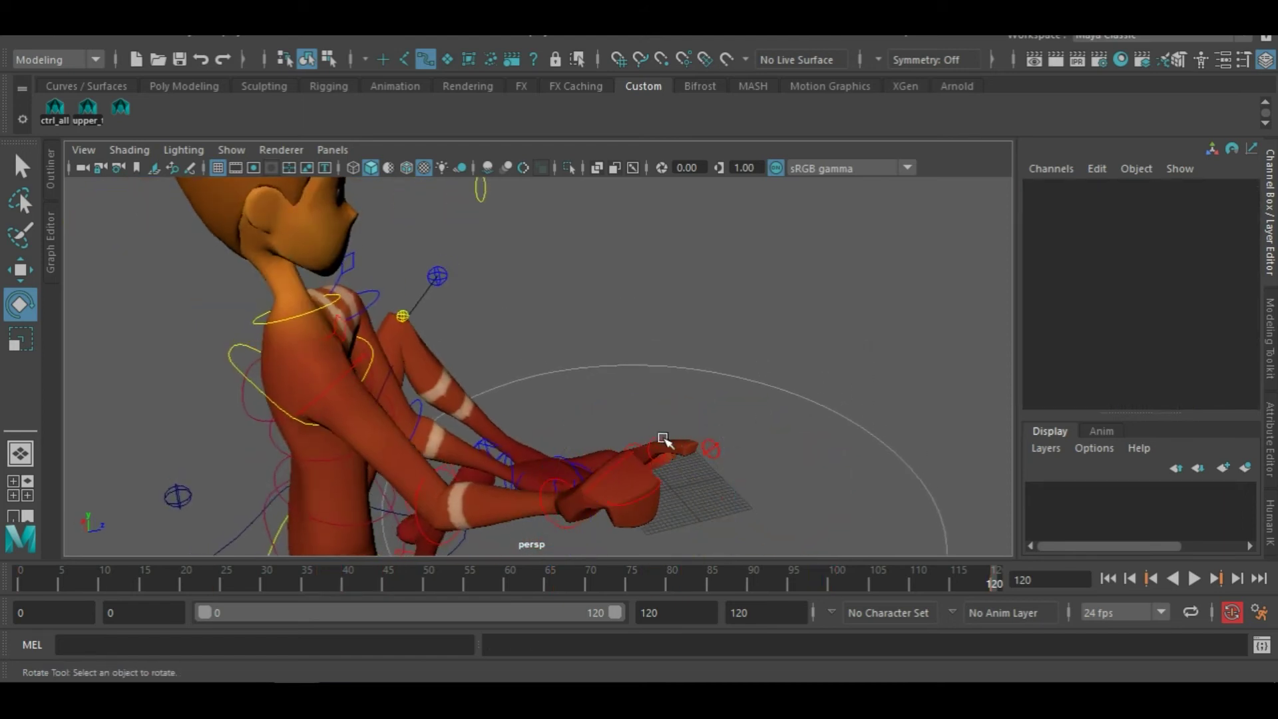
Rotate the right index finger's FK controls so it extends from the curled hand in a pointing pose
{"action": "left_click", "coordinate": [656, 439]}
{"action": "left_click_drag", "start_coordinate": [656, 439], "coordinate": [685, 456], "text": "alt"}
{"action": "left_click_drag", "start_coordinate": [764, 389], "coordinate": [738, 362]}
{"action": "left_click", "coordinate": [801, 346]}
{"action": "left_click_drag", "start_coordinate": [685, 470], "coordinate": [753, 455], "text": "alt"}
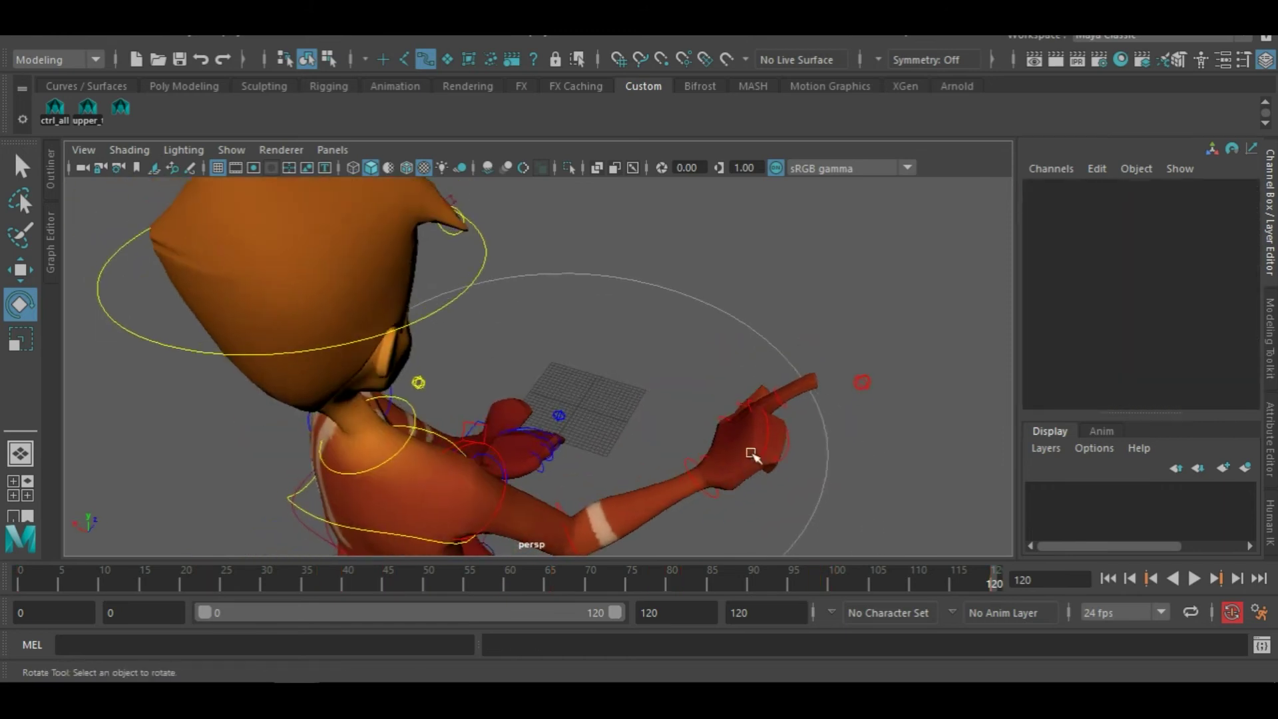
{"action": "left_click", "coordinate": [749, 404]}
{"action": "left_click_drag", "start_coordinate": [730, 353], "coordinate": [747, 324]}
{"action": "left_click", "coordinate": [849, 321]}
Refine the right index finger's middle FK control so the finger points upward in front of the face
{"action": "left_click", "coordinate": [765, 385]}
{"action": "left_click", "coordinate": [828, 275]}
{"action": "scroll", "coordinate": [877, 442], "scroll_direction": "down", "scroll_amount": 5}
{"action": "left_click_drag", "start_coordinate": [882, 474], "coordinate": [704, 386], "text": "alt"}
{"action": "left_click", "coordinate": [529, 346]}
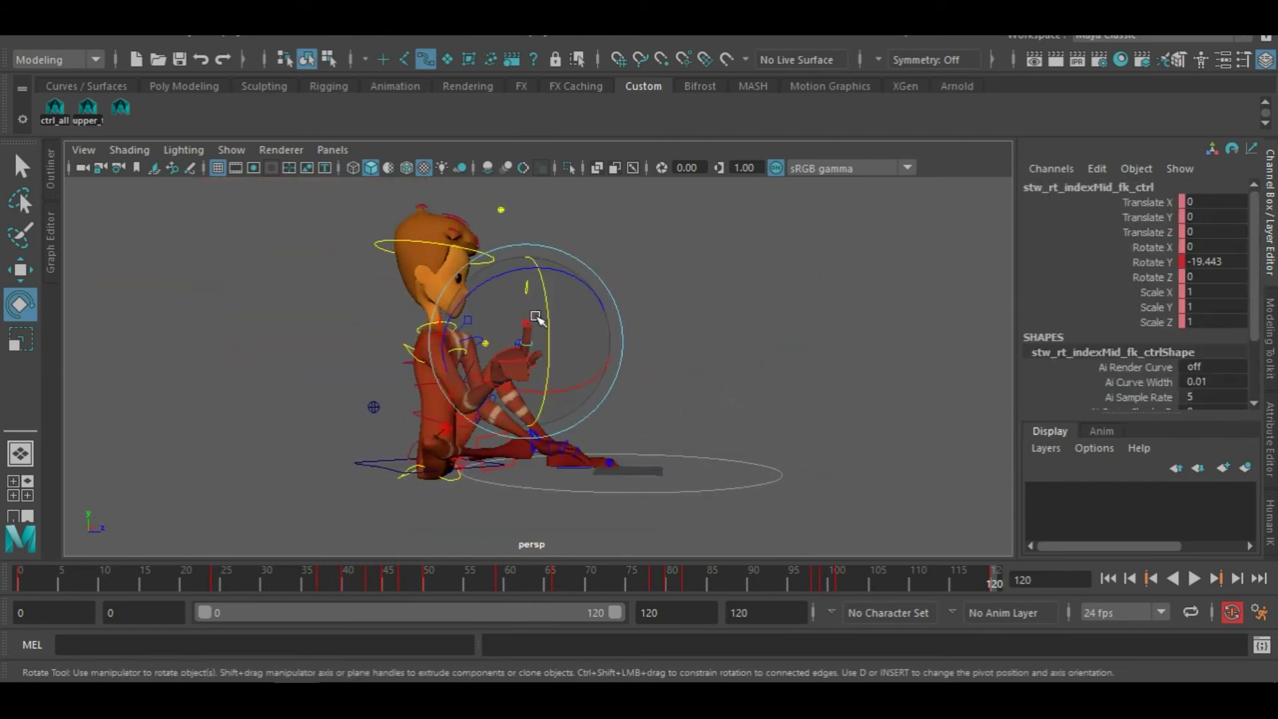
{"action": "left_click_drag", "start_coordinate": [512, 276], "coordinate": [518, 277]}
{"action": "left_click", "coordinate": [645, 269]}
{"action": "scroll", "coordinate": [619, 409], "scroll_direction": "up", "scroll_amount": 5}
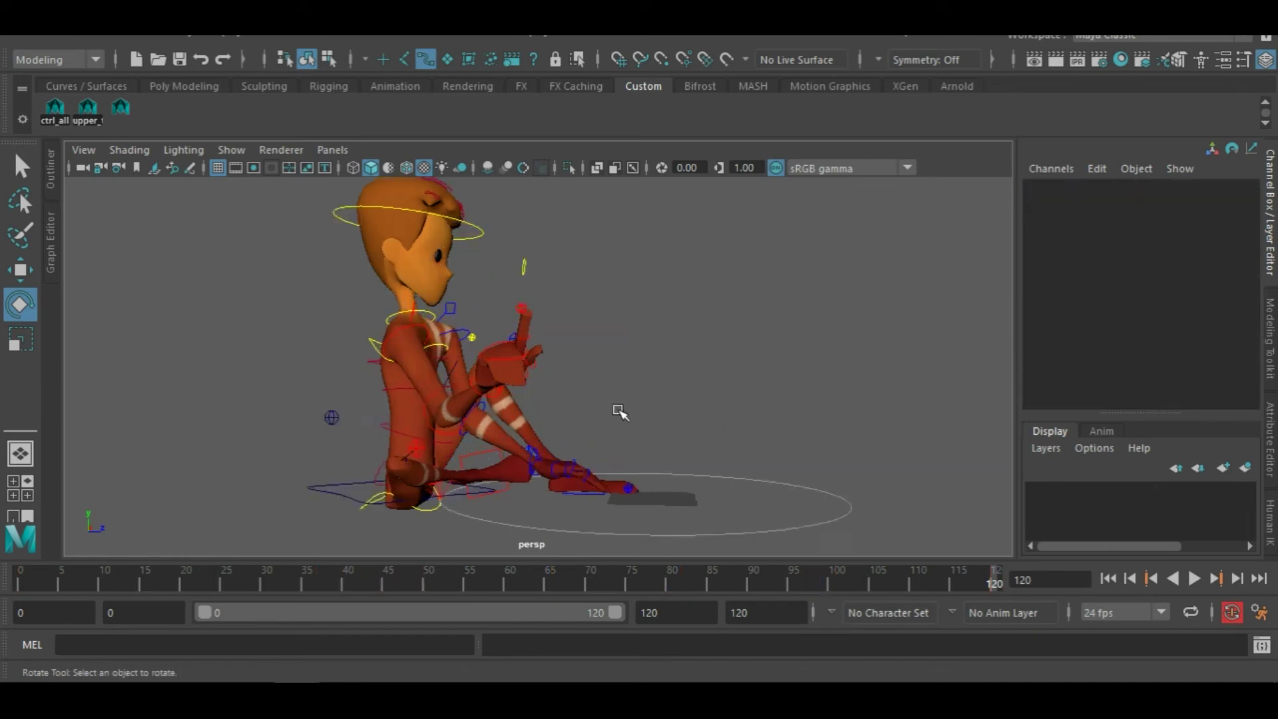
Examine the pointing pose from several angles and play the animation from near its start
{"action": "left_click_drag", "start_coordinate": [446, 404], "coordinate": [679, 428], "text": "alt"}
{"action": "scroll", "coordinate": [679, 428], "scroll_direction": "down", "scroll_amount": 4}
{"action": "scroll", "coordinate": [679, 428], "scroll_direction": "down", "scroll_amount": 2}
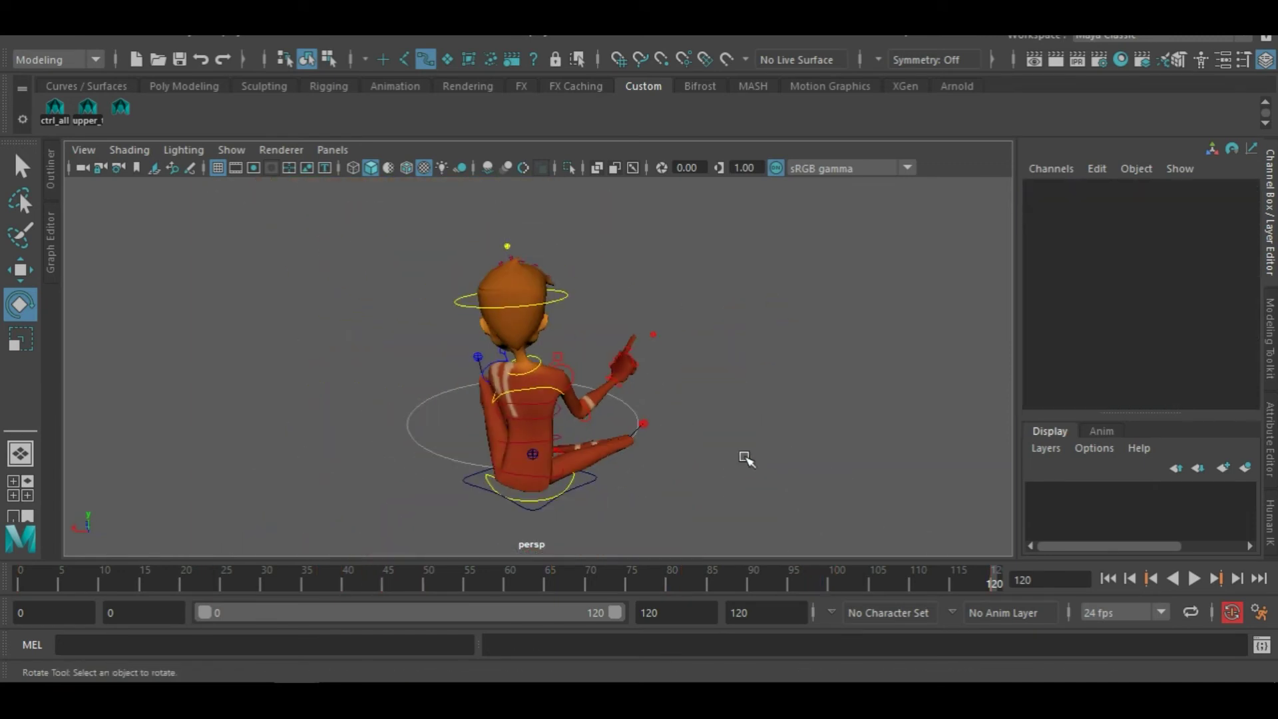
{"action": "scroll", "coordinate": [735, 455], "scroll_direction": "up", "scroll_amount": 4}
{"action": "left_click_drag", "start_coordinate": [516, 411], "coordinate": [653, 353], "text": "alt"}
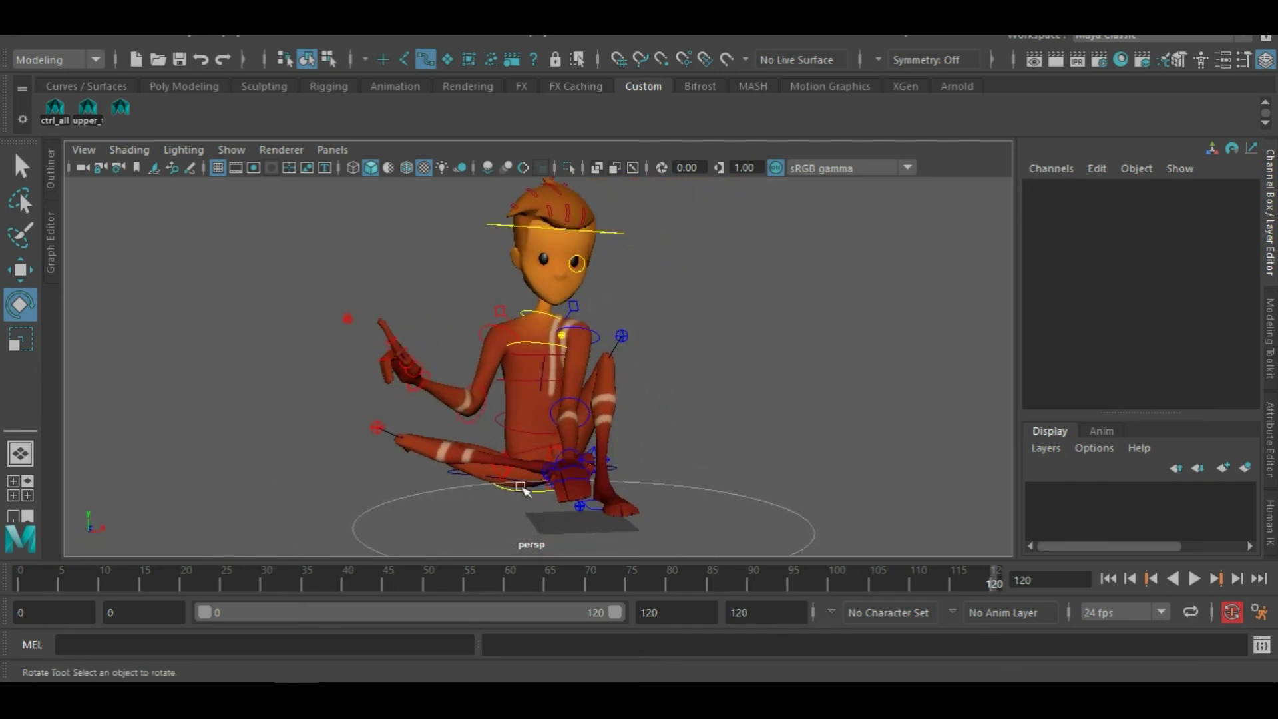
{"action": "left_click_drag", "start_coordinate": [523, 491], "coordinate": [602, 538], "text": "alt"}
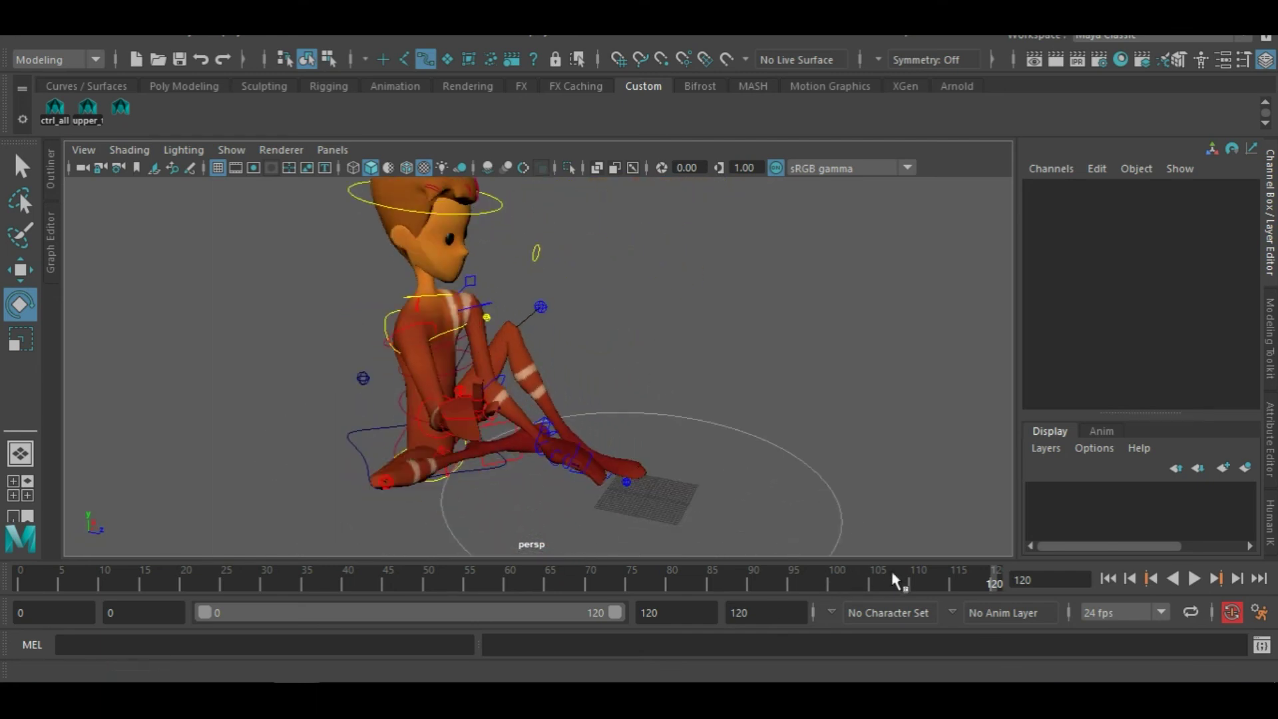
{"action": "left_click_drag", "start_coordinate": [897, 581], "coordinate": [38, 580]}
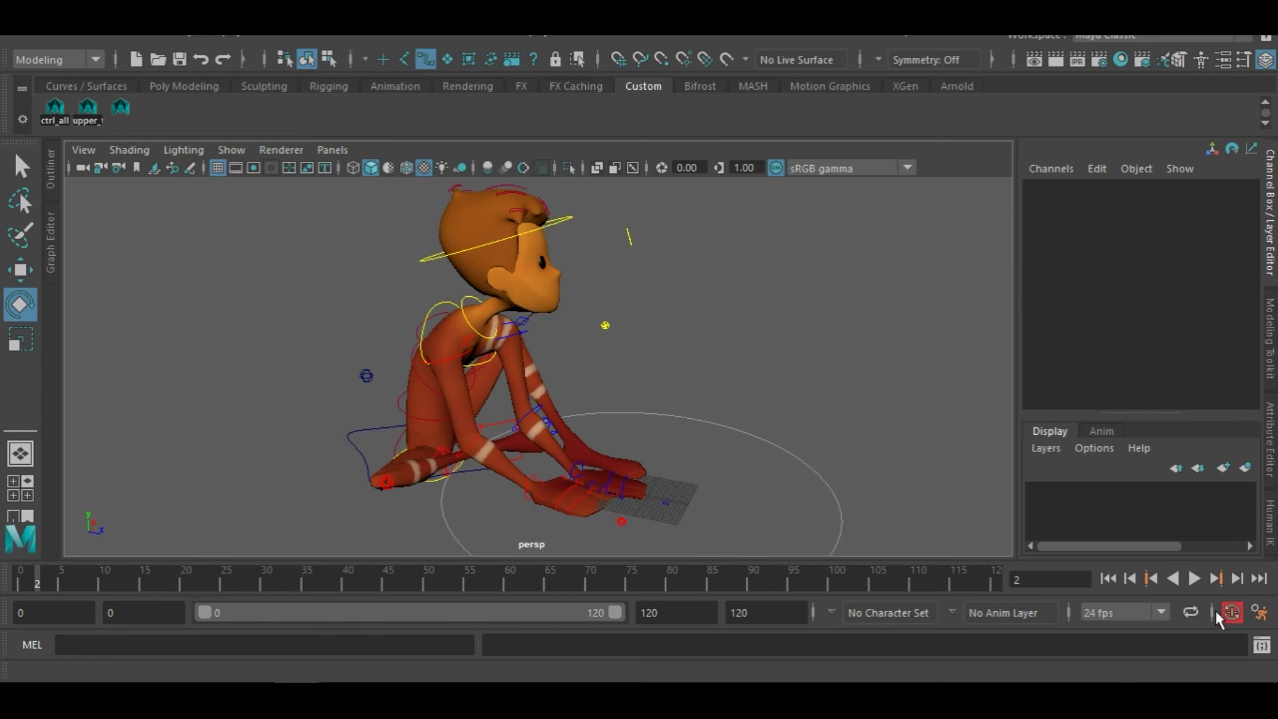
{"action": "left_click", "coordinate": [1194, 579]}
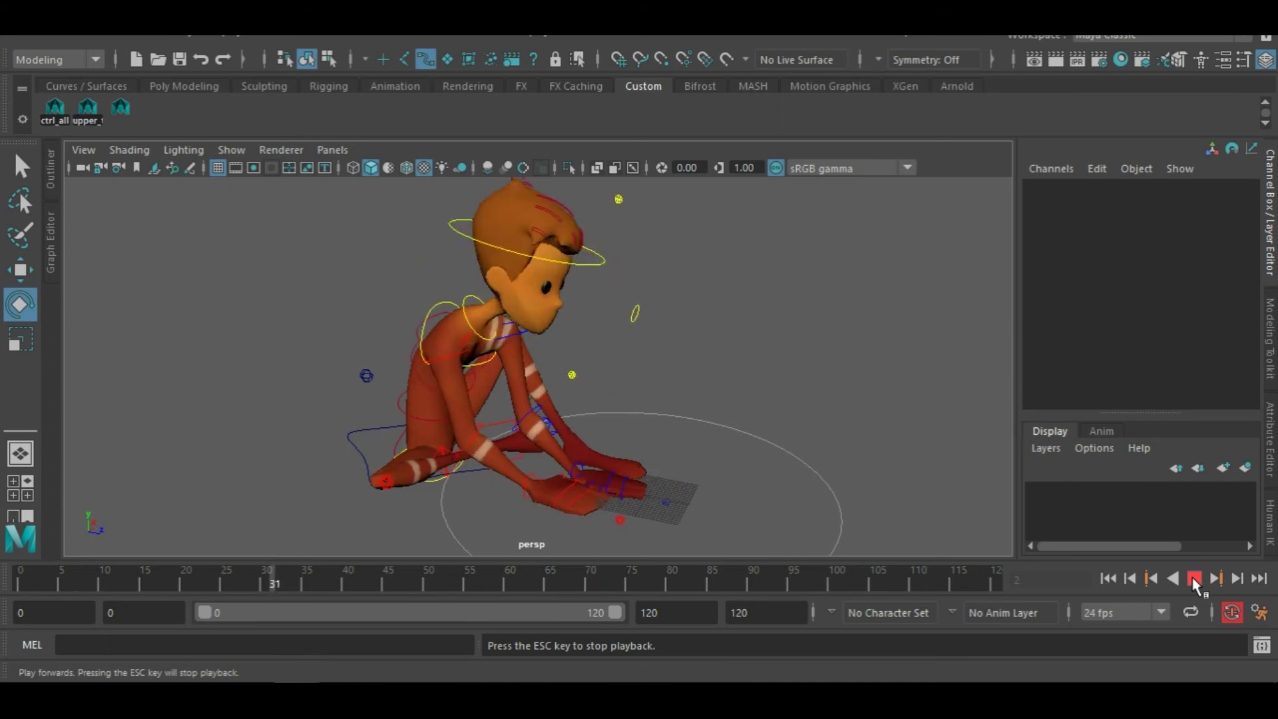
{"action": "left_click", "coordinate": [1194, 579]}
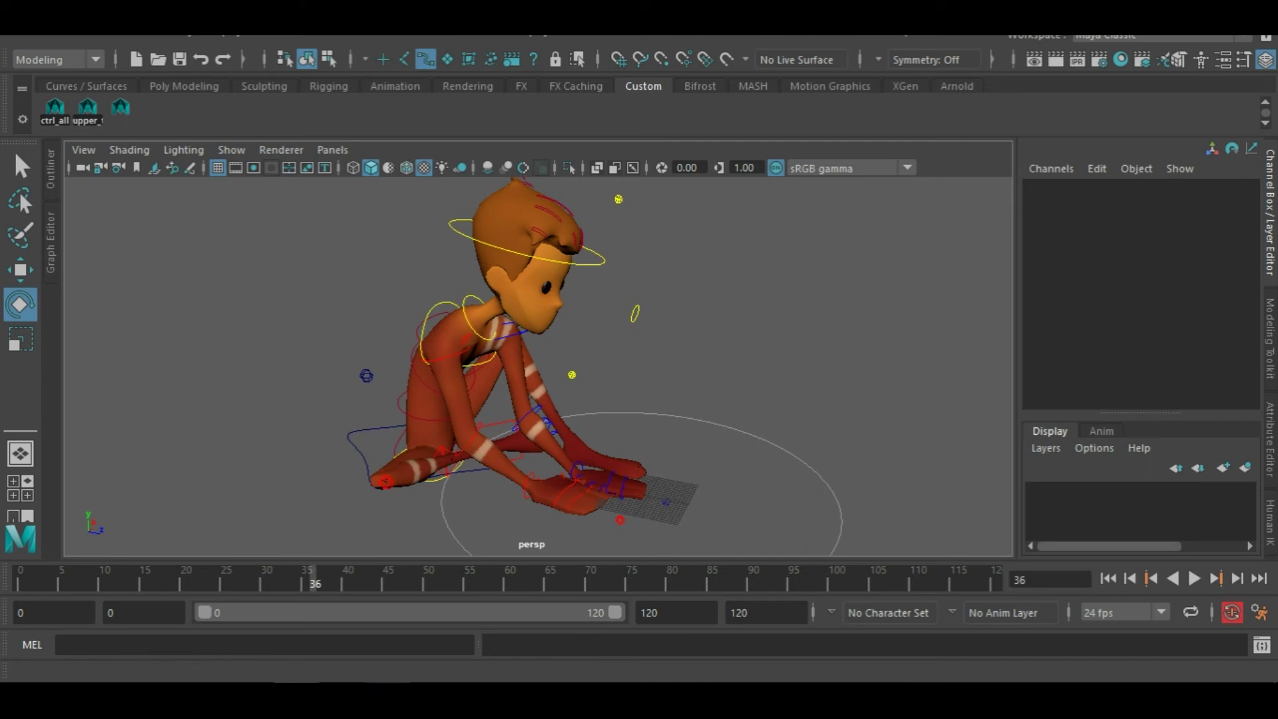
Save the scene and open the Graph Editor
{"action": "key", "text": "ctrl+s"}
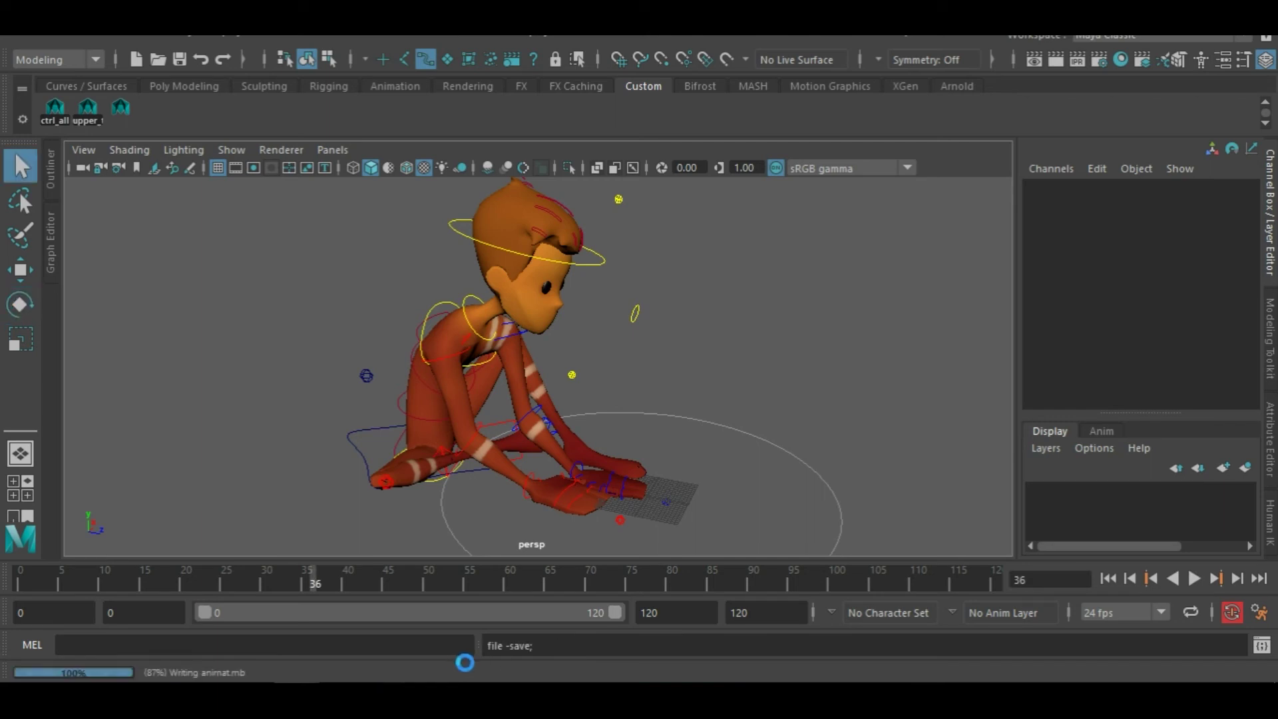
{"action": "key", "text": "e"}
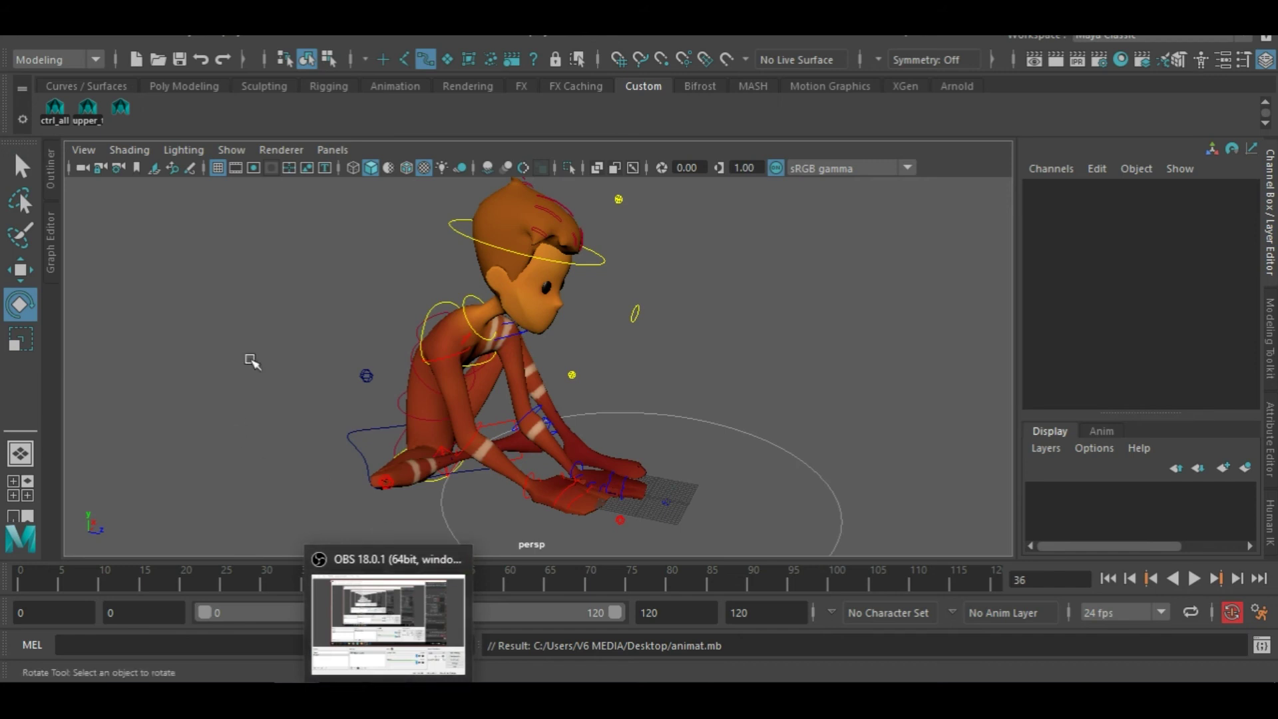
{"action": "left_click", "coordinate": [278, 32]}
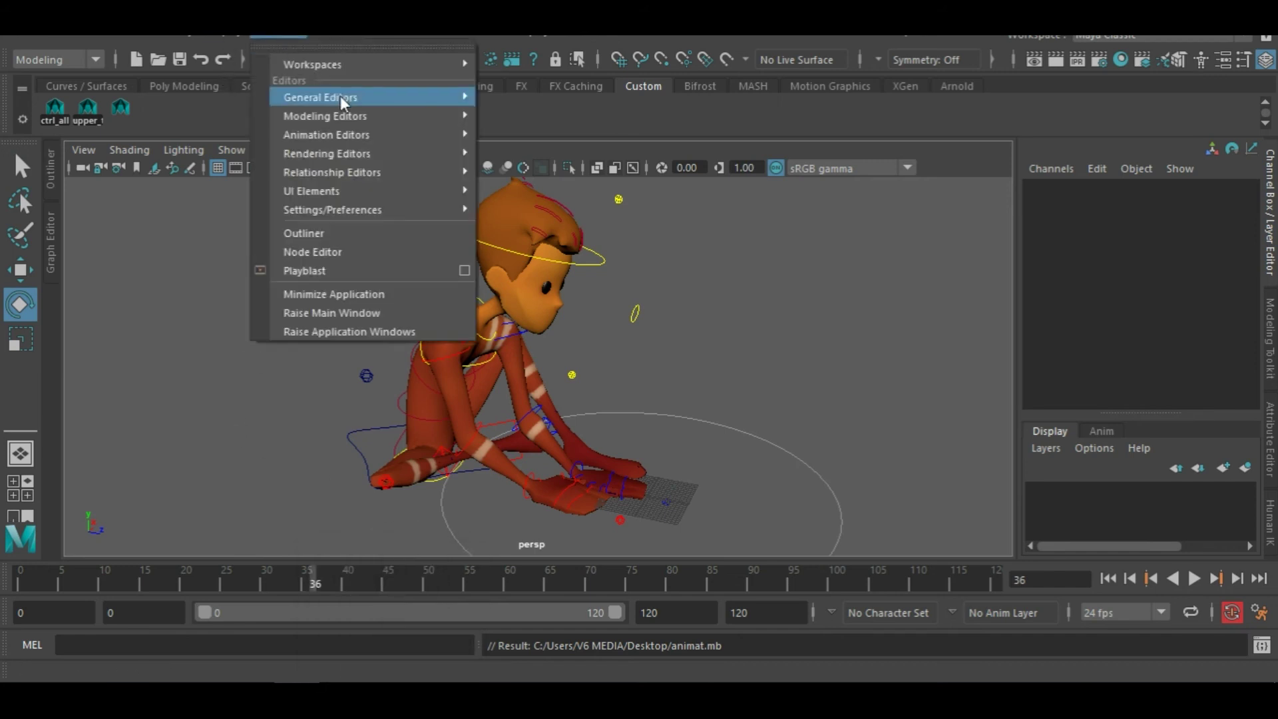
{"action": "mouse_move", "coordinate": [390, 134]}
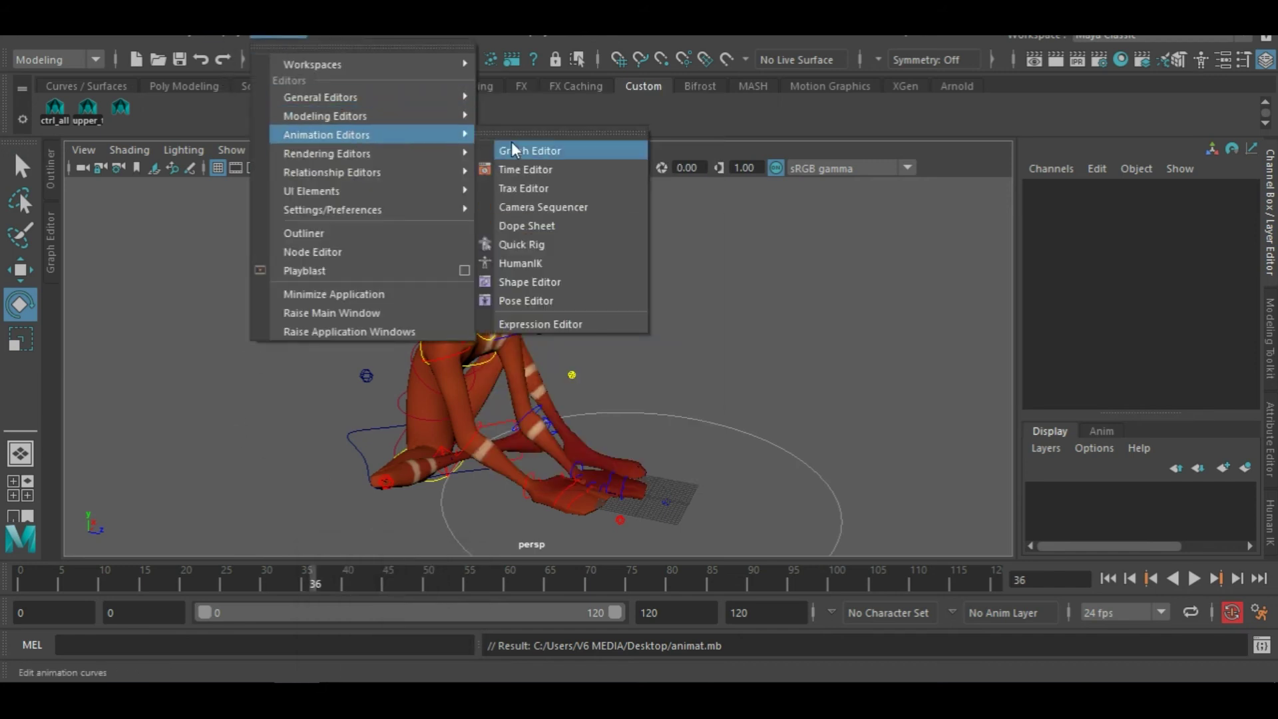
{"action": "left_click", "coordinate": [594, 149]}
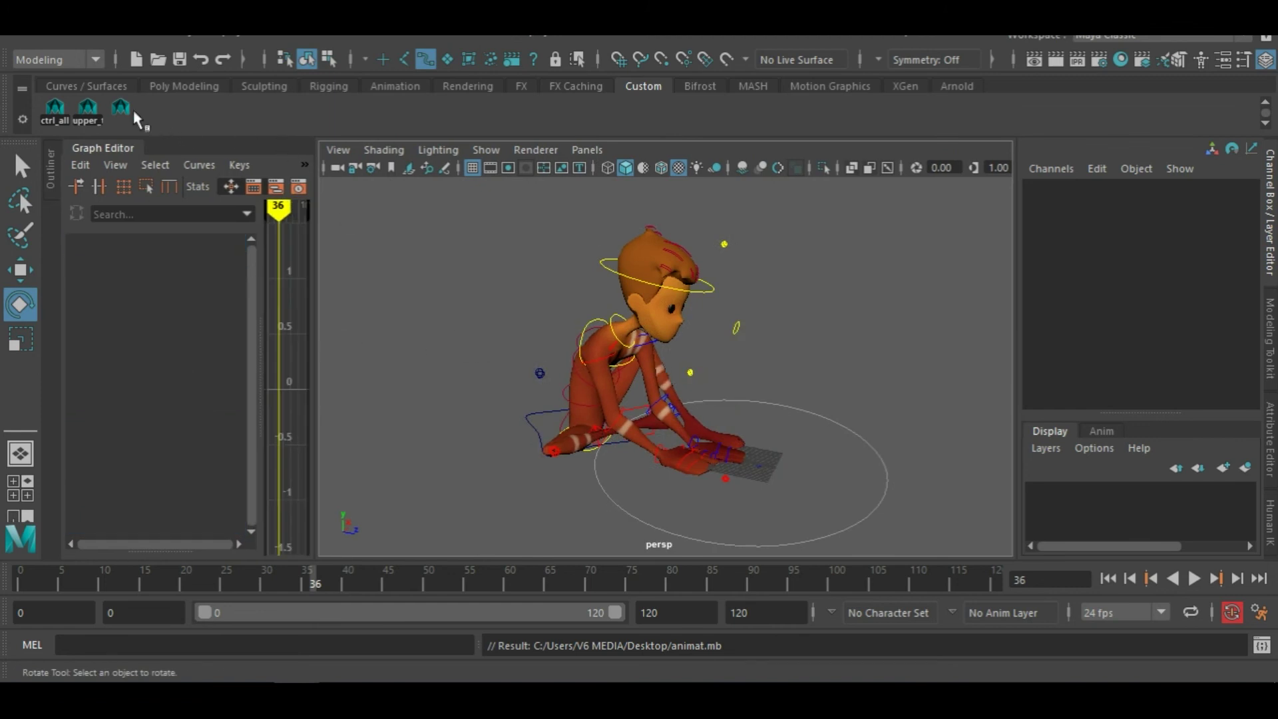
Select all rig controls and convert all their stepped animation keys to auto tangents
{"action": "left_click", "coordinate": [56, 110]}
{"action": "scroll", "coordinate": [573, 342], "scroll_direction": "down", "scroll_amount": 6}
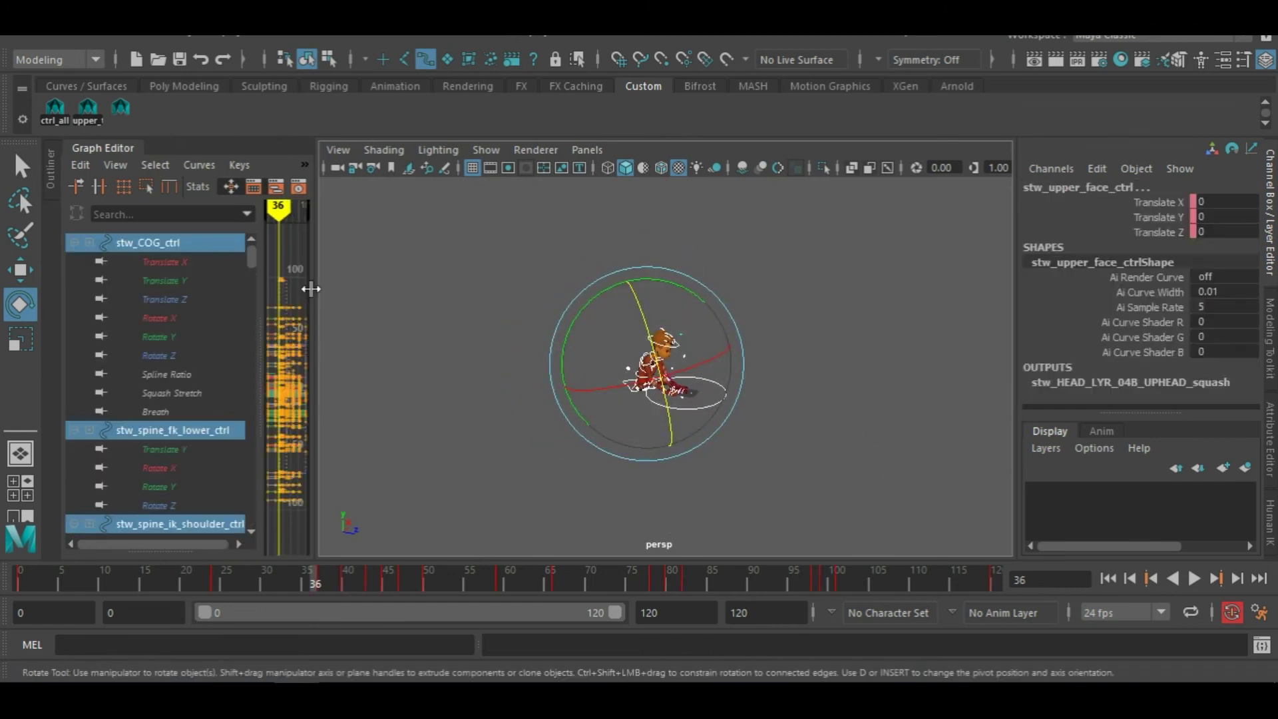
{"action": "left_click_drag", "start_coordinate": [311, 289], "coordinate": [605, 353]}
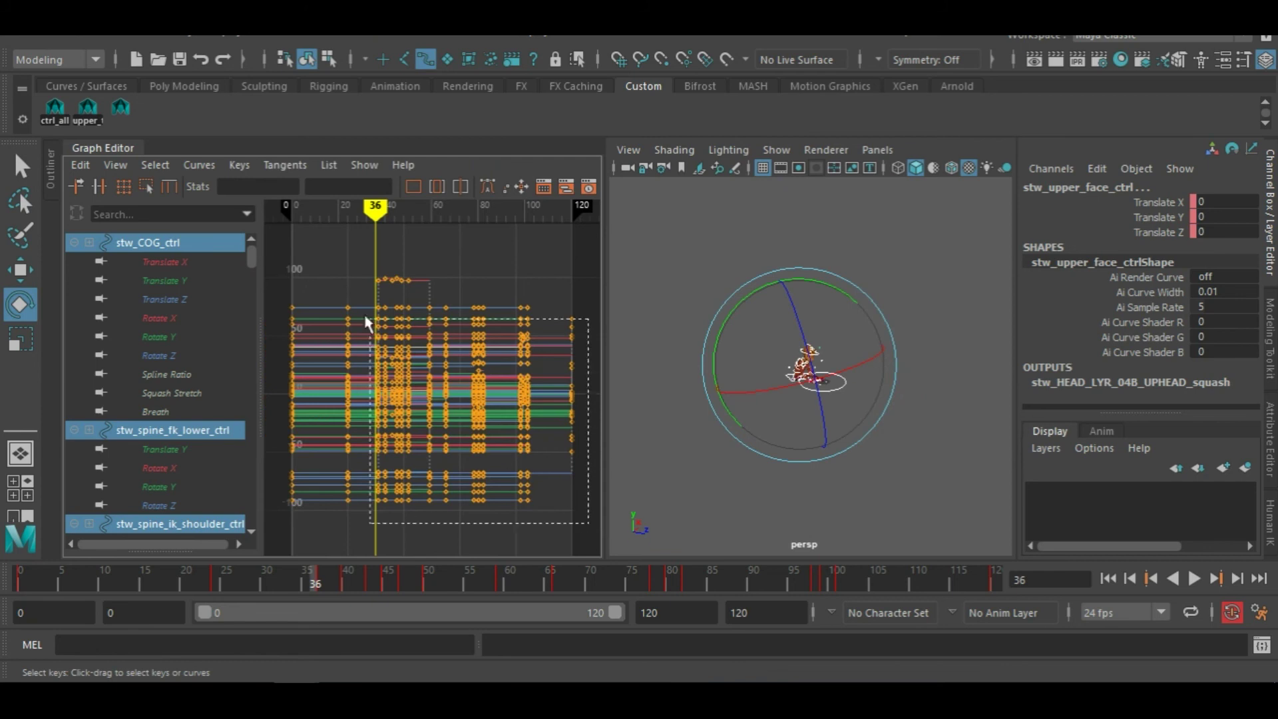
{"action": "left_click_drag", "start_coordinate": [365, 324], "coordinate": [278, 242]}
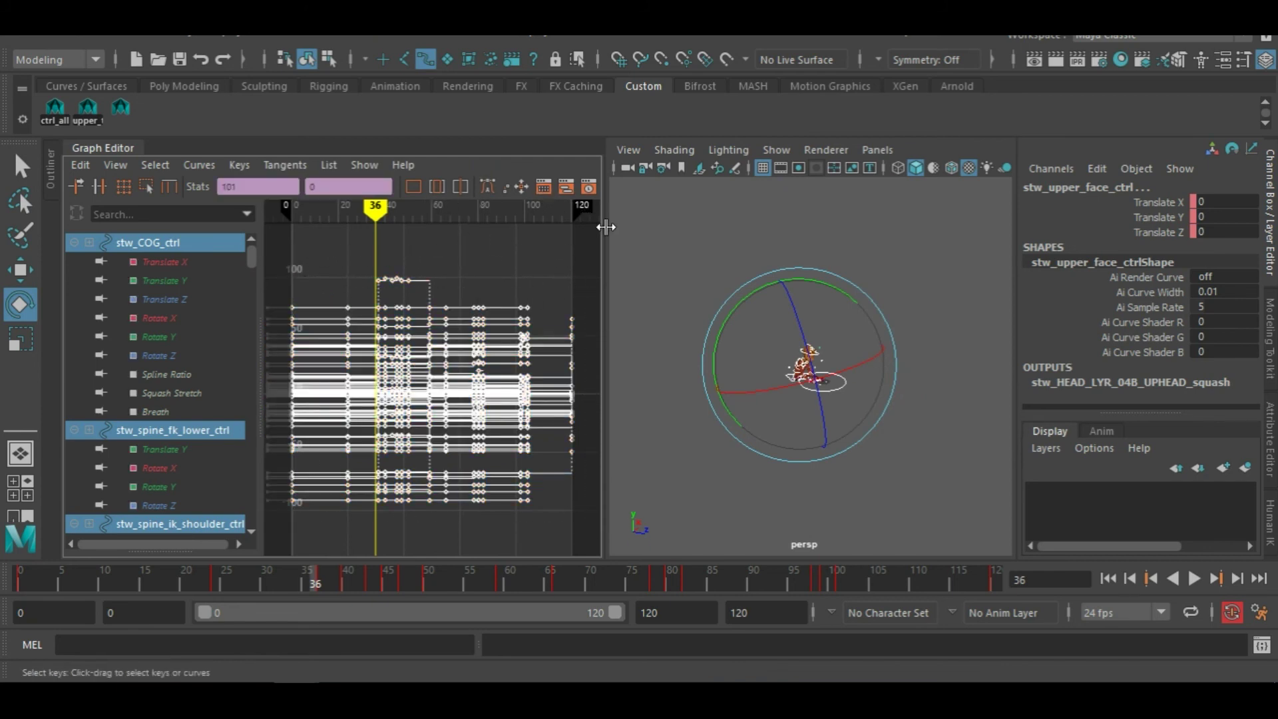
{"action": "left_click_drag", "start_coordinate": [605, 222], "coordinate": [696, 221]}
{"action": "left_click", "coordinate": [487, 187]}
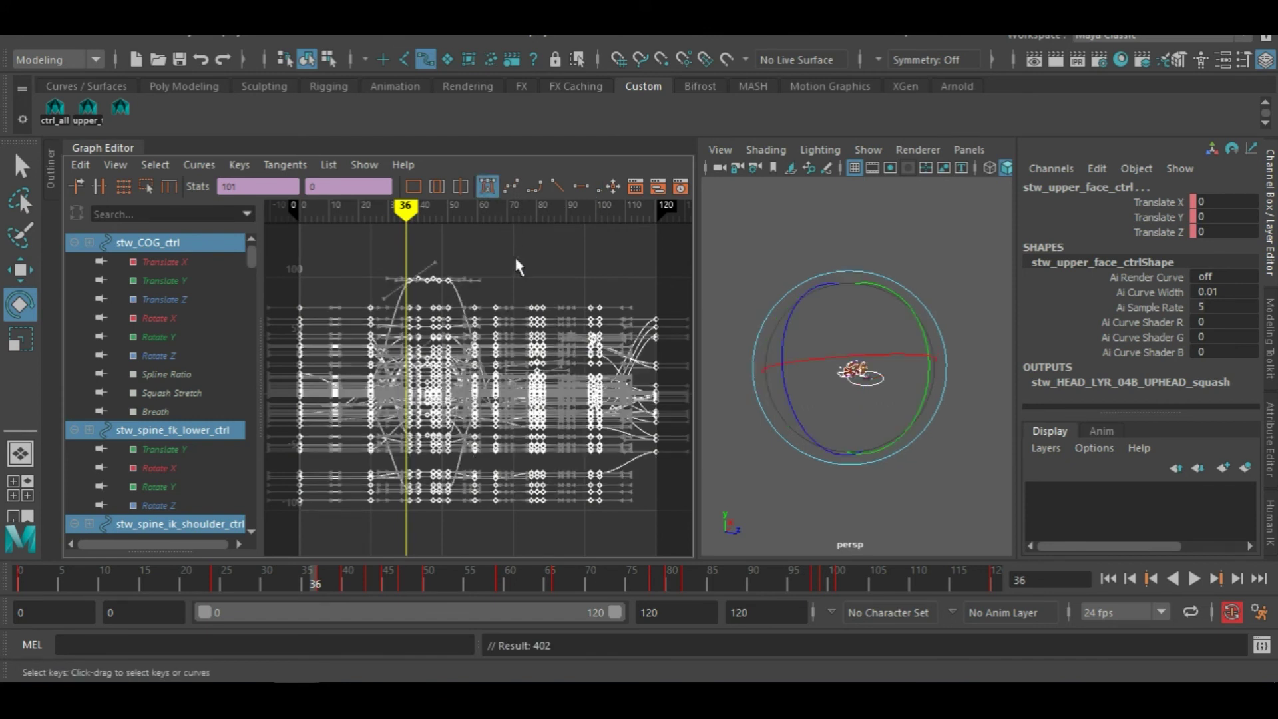
Collapse the Graph Editor so the perspective view regains its full width
{"action": "left_click_drag", "start_coordinate": [703, 309], "coordinate": [355, 308]}
{"action": "scroll", "coordinate": [626, 397], "scroll_direction": "up", "scroll_amount": 3}
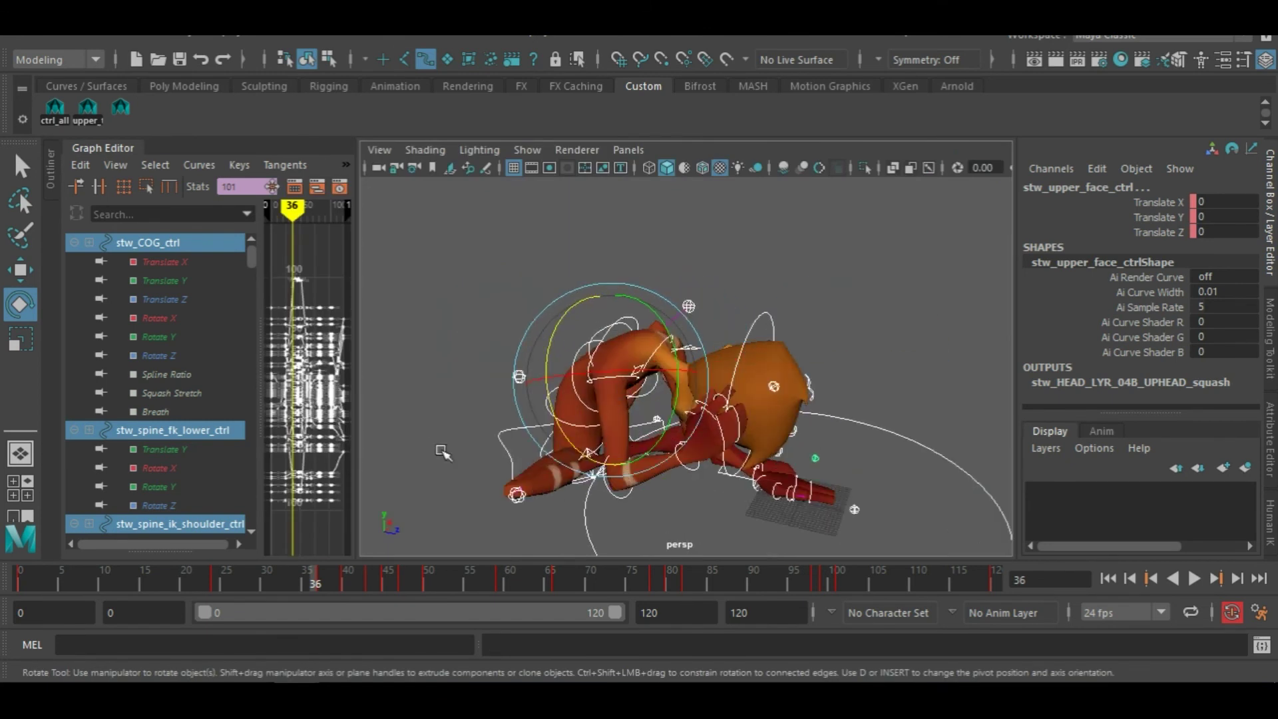
{"action": "left_click_drag", "start_coordinate": [359, 469], "coordinate": [270, 468]}
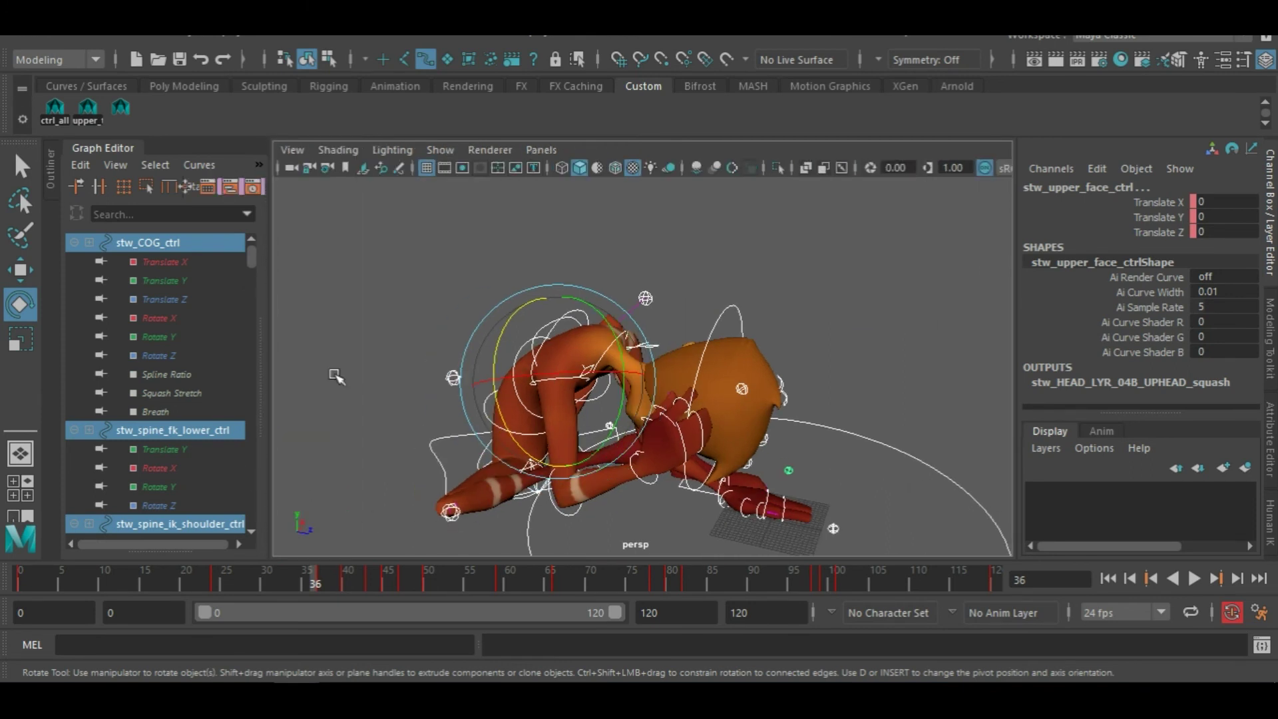
{"action": "double_click", "coordinate": [133, 147]}
{"action": "scroll", "coordinate": [480, 400], "scroll_direction": "down", "scroll_amount": 3}
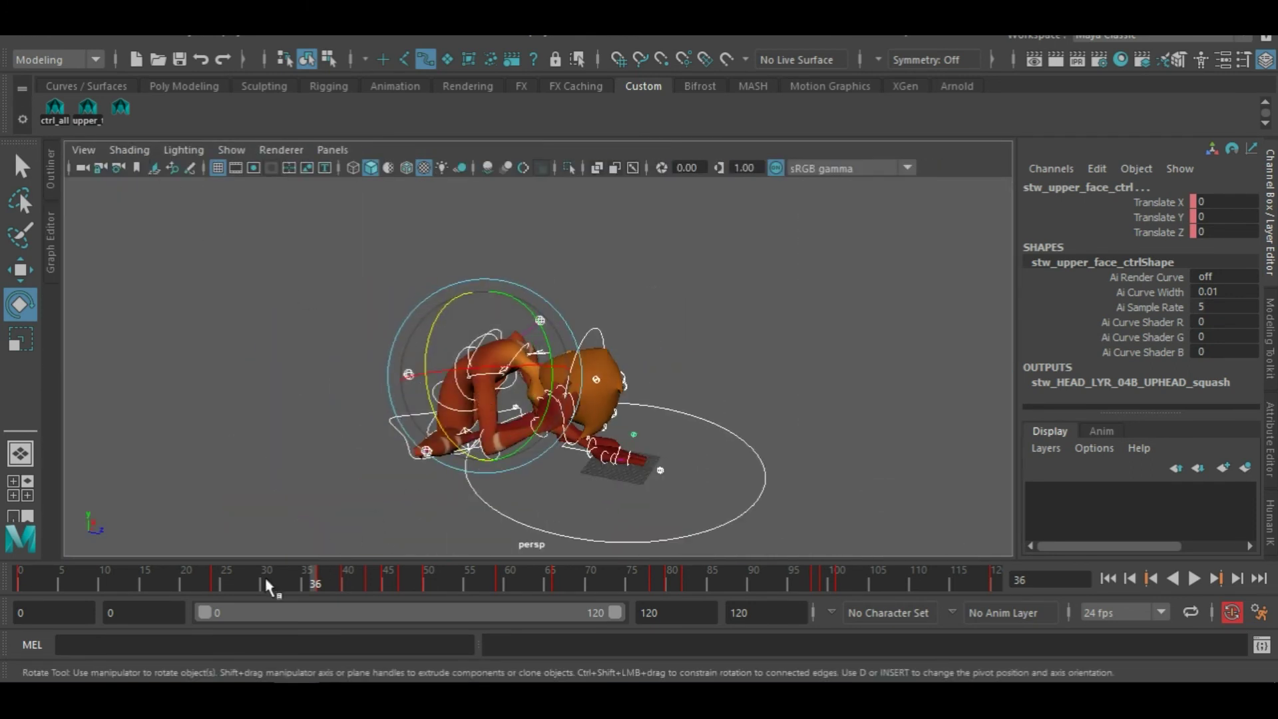
Return to frame 0, hide NURBS curves in the perspective view and clear the selection
{"action": "left_click_drag", "start_coordinate": [269, 586], "coordinate": [41, 583]}
{"action": "left_click", "coordinate": [231, 149]}
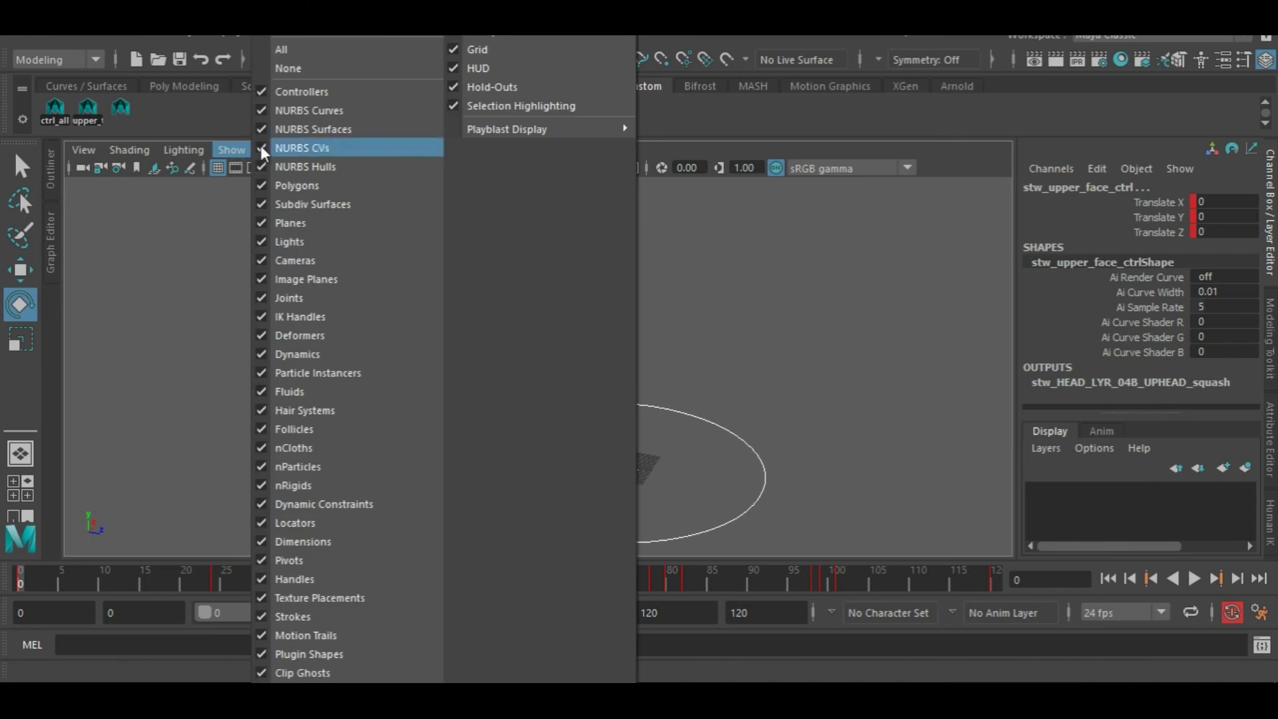
{"action": "left_click", "coordinate": [261, 148]}
{"action": "left_click", "coordinate": [724, 419]}
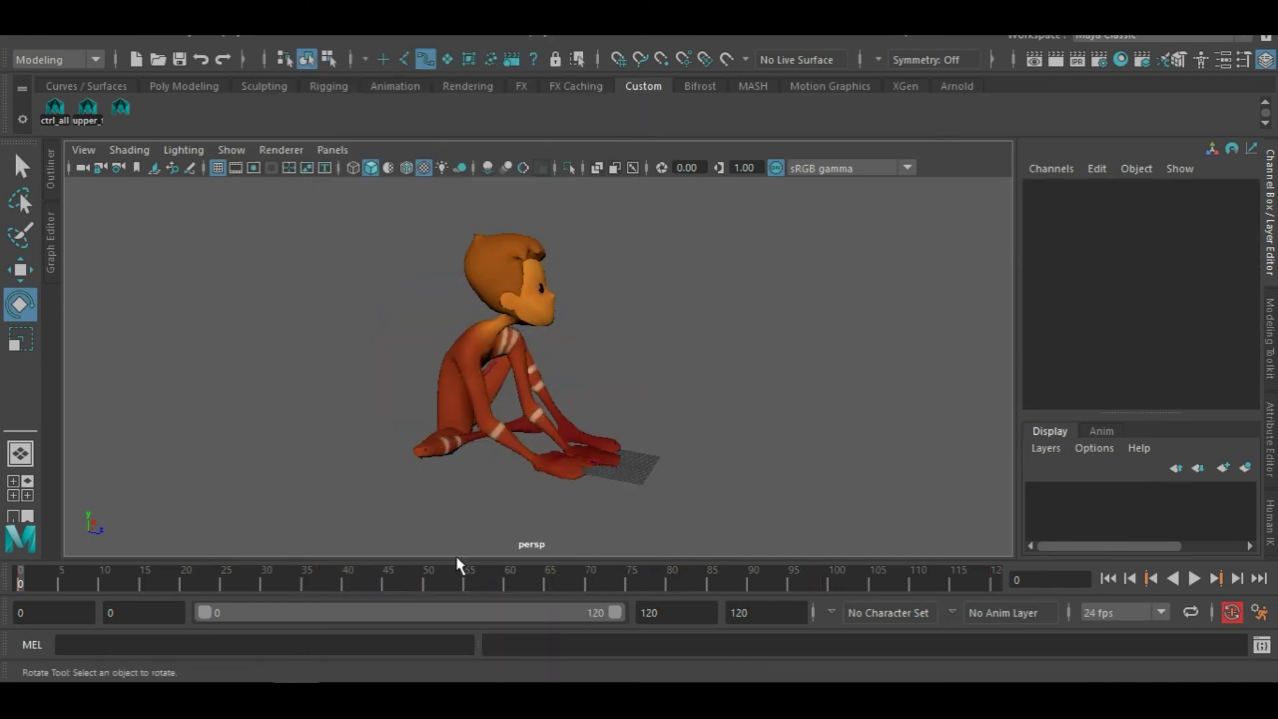
Play the smoothed animation and inspect the raised right arm and pointing hand at frame 120
{"action": "left_click", "coordinate": [1189, 579]}
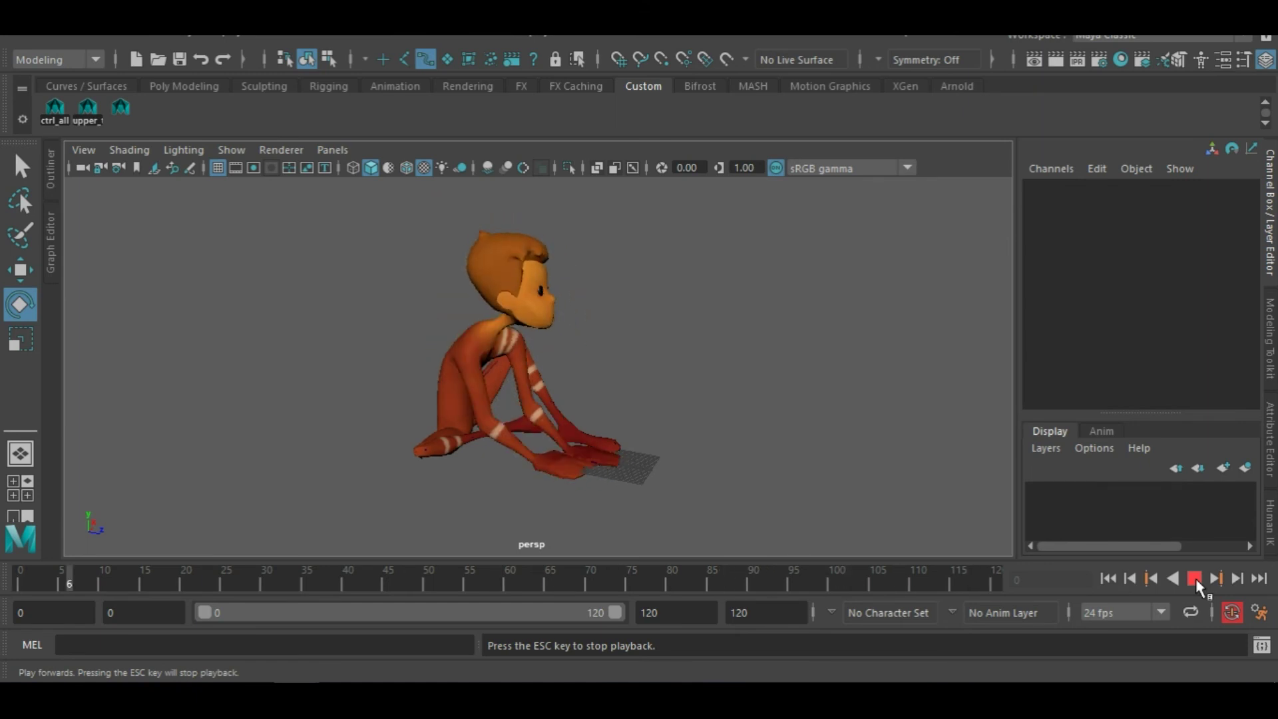
{"action": "left_click", "coordinate": [1196, 578]}
{"action": "left_click_drag", "start_coordinate": [983, 582], "coordinate": [1101, 588]}
{"action": "scroll", "coordinate": [750, 422], "scroll_direction": "up", "scroll_amount": 5}
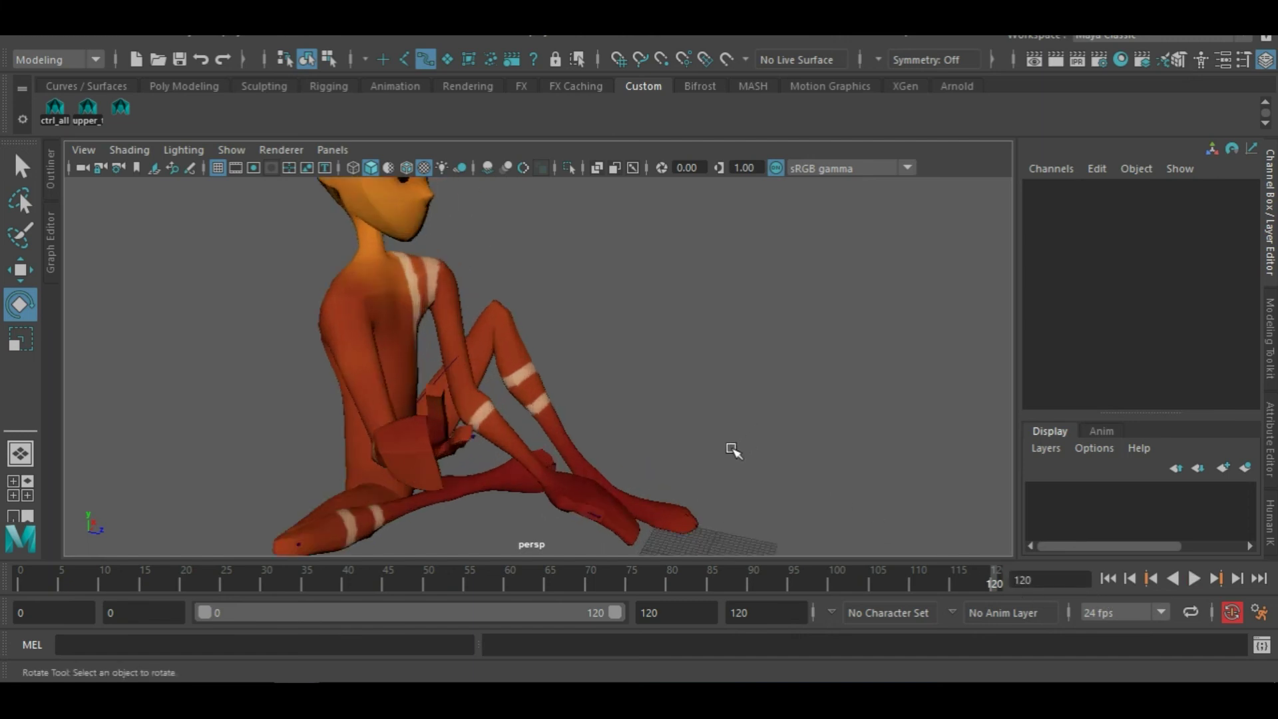
{"action": "left_click_drag", "start_coordinate": [642, 433], "coordinate": [785, 388], "text": "alt"}
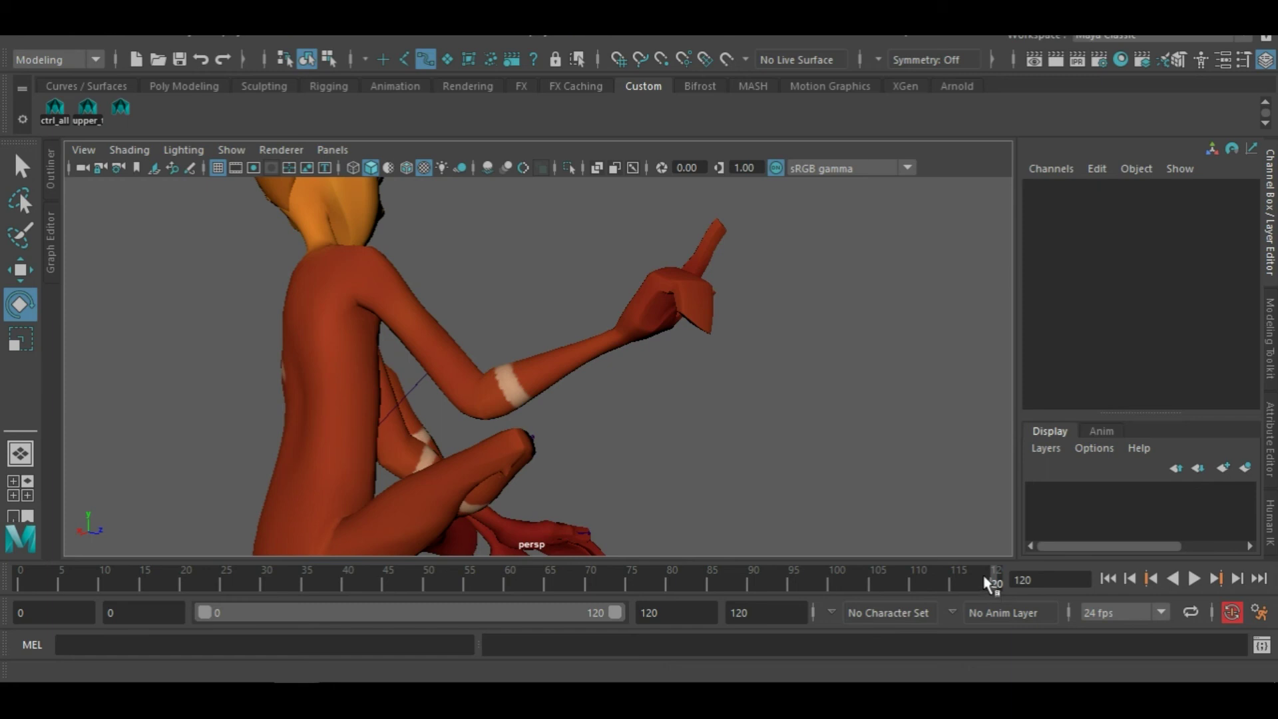
Carry the frame 120 pointing pose back to about frame 112 and key it on all controls
{"action": "mouse_move", "coordinate": [987, 584]}
{"action": "left_mouse_down"}
{"action": "mouse_move", "coordinate": [908, 582]}
{"action": "mouse_move", "coordinate": [962, 586]}
{"action": "mouse_move", "coordinate": [945, 589]}
{"action": "left_mouse_up"}
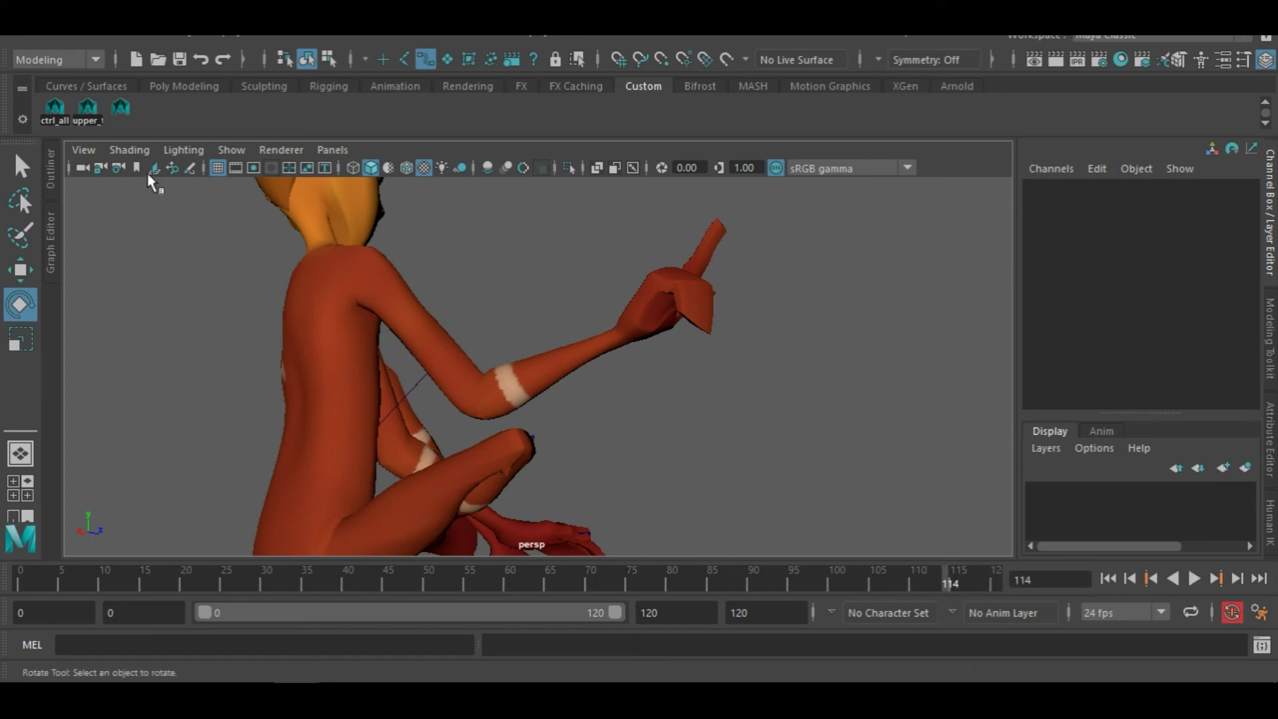
{"action": "left_click", "coordinate": [126, 110]}
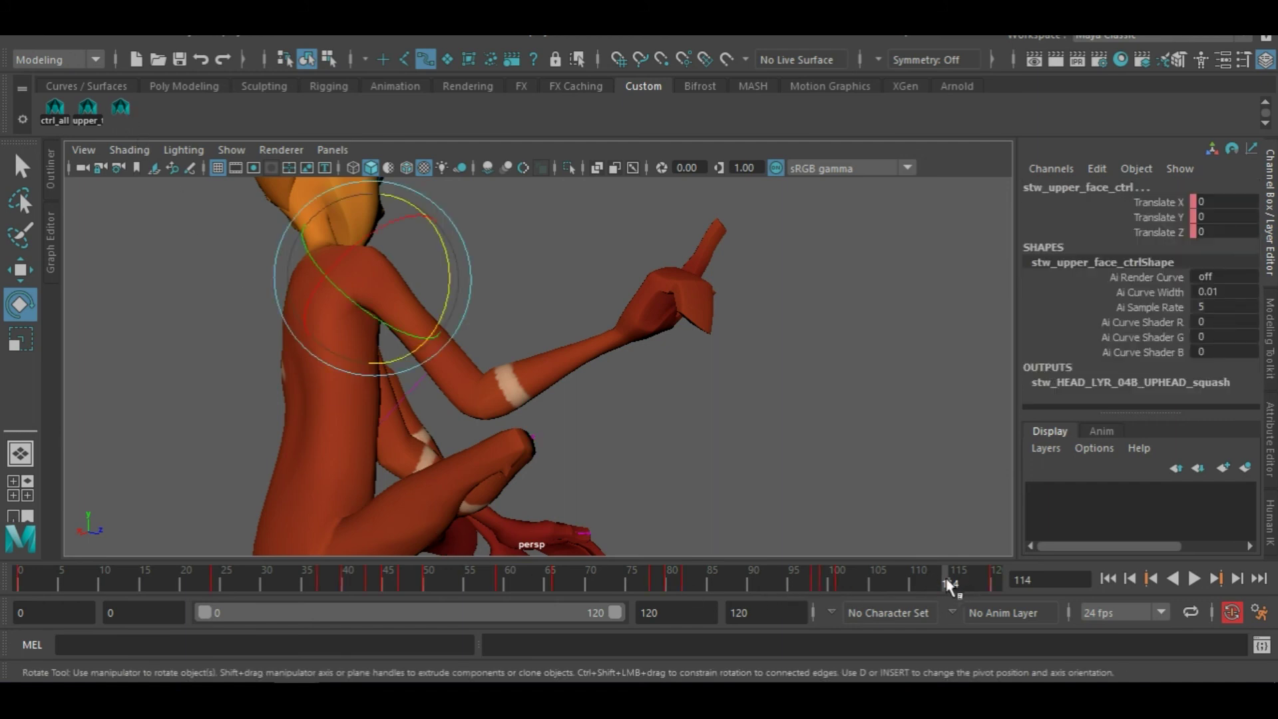
{"action": "left_click_drag", "start_coordinate": [961, 584], "coordinate": [940, 588]}
{"action": "key", "text": "s"}
Go to frame 107, show NURBS curves again and clear the selection around the right hand
{"action": "left_click_drag", "start_coordinate": [919, 591], "coordinate": [889, 594]}
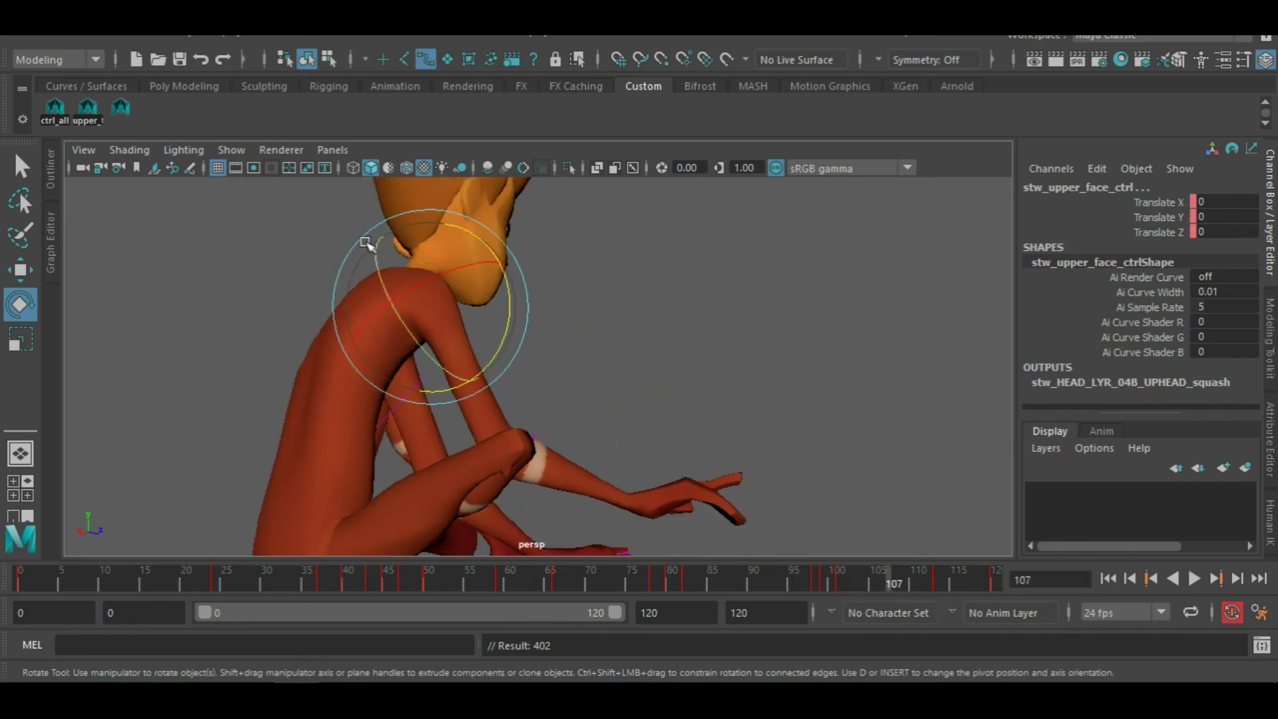
{"action": "left_click", "coordinate": [218, 147]}
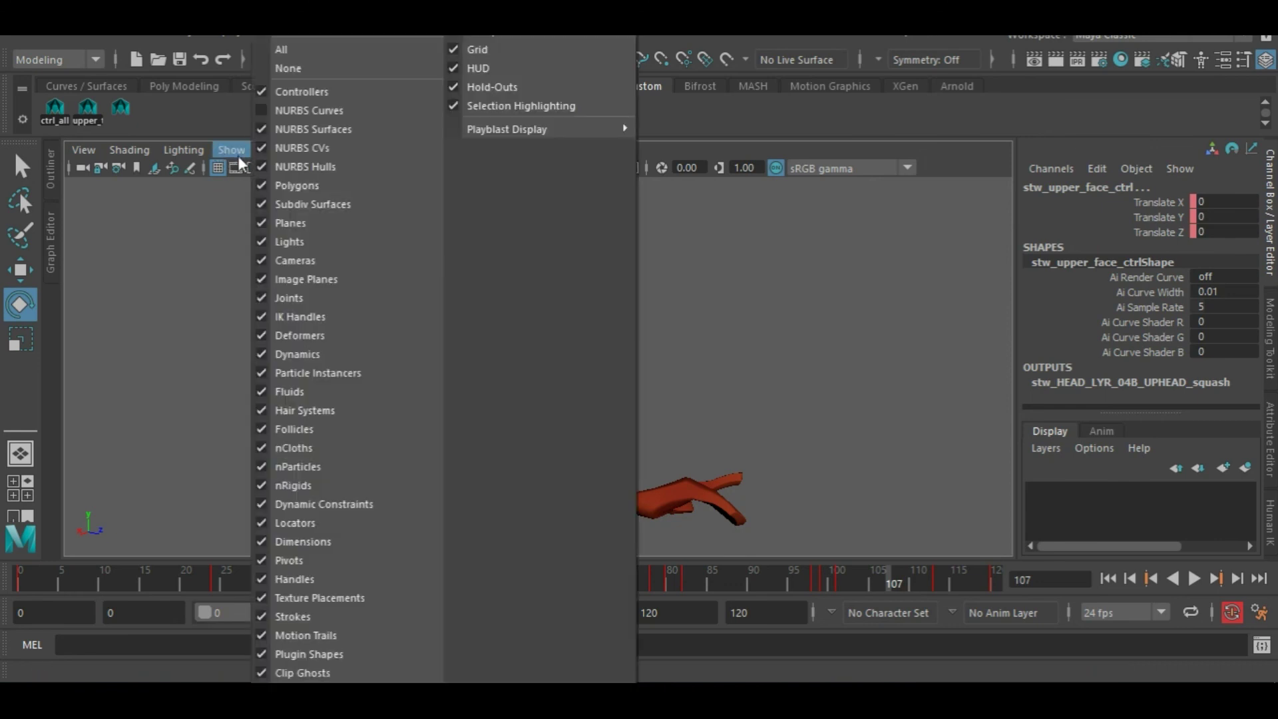
{"action": "left_click", "coordinate": [290, 110]}
{"action": "left_click_drag", "start_coordinate": [719, 518], "coordinate": [711, 496], "text": "alt"}
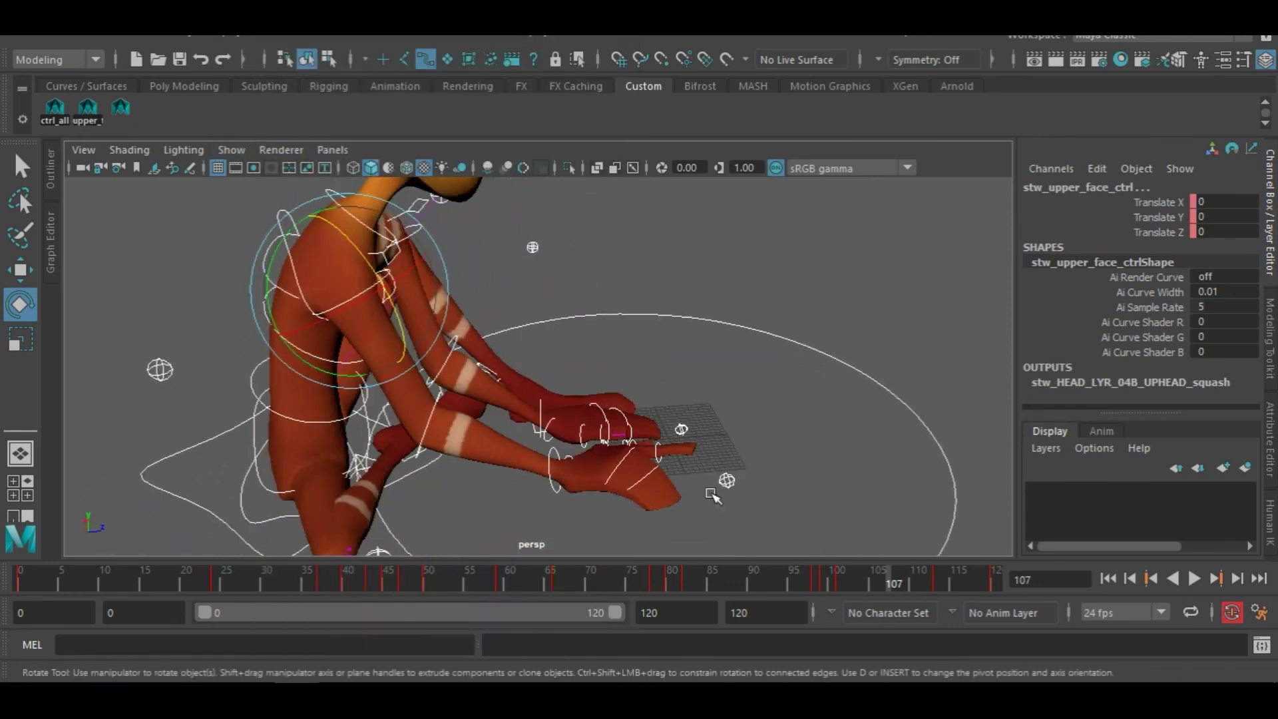
{"action": "left_click", "coordinate": [643, 483]}
{"action": "left_click", "coordinate": [791, 461]}
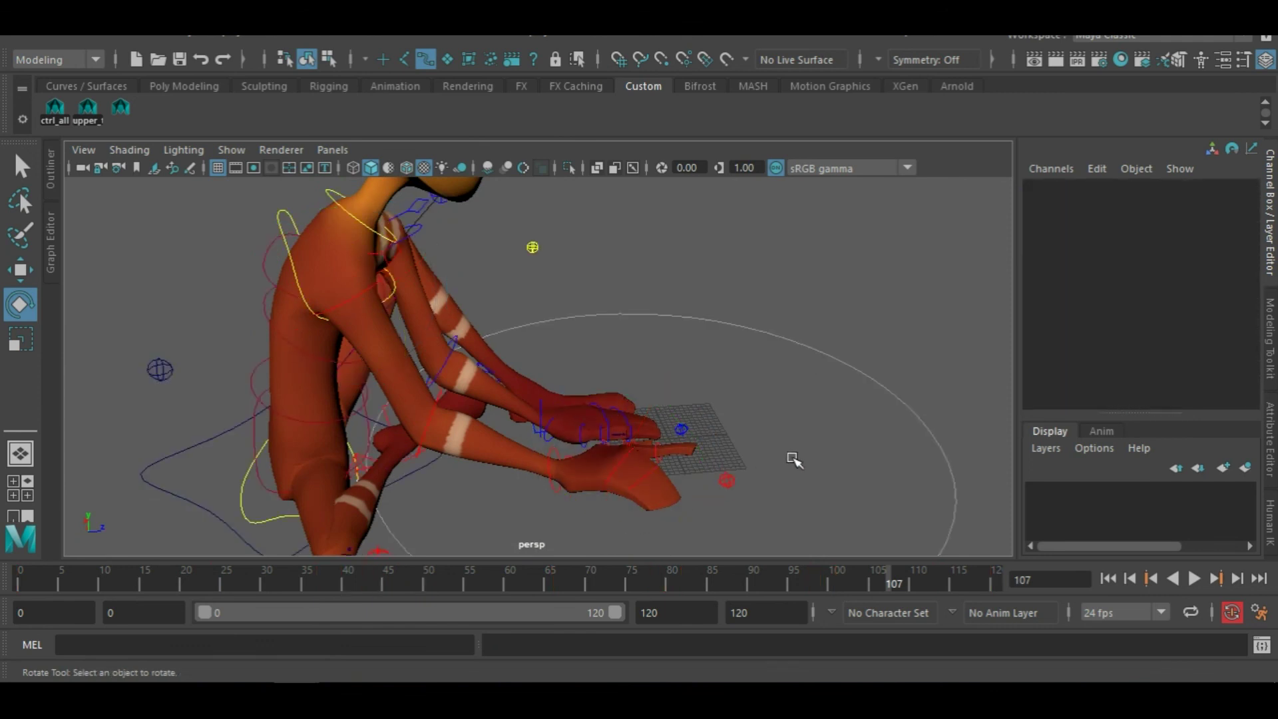
Curl the right pinky's base and middle FK controls to 69.344 in Rotate Y and key them at frame 107
{"action": "key", "text": "q"}
{"action": "left_click", "coordinate": [620, 465]}
{"action": "left_click", "coordinate": [647, 481]}
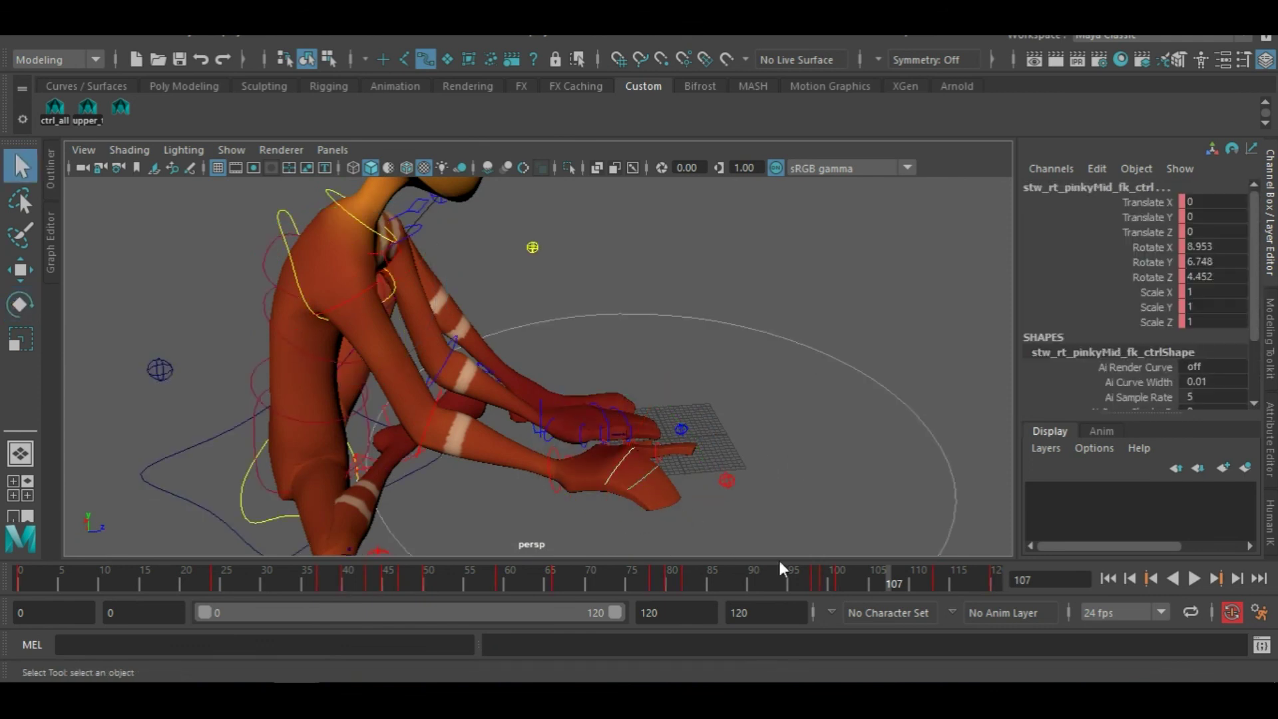
{"action": "key", "text": "alt+v"}
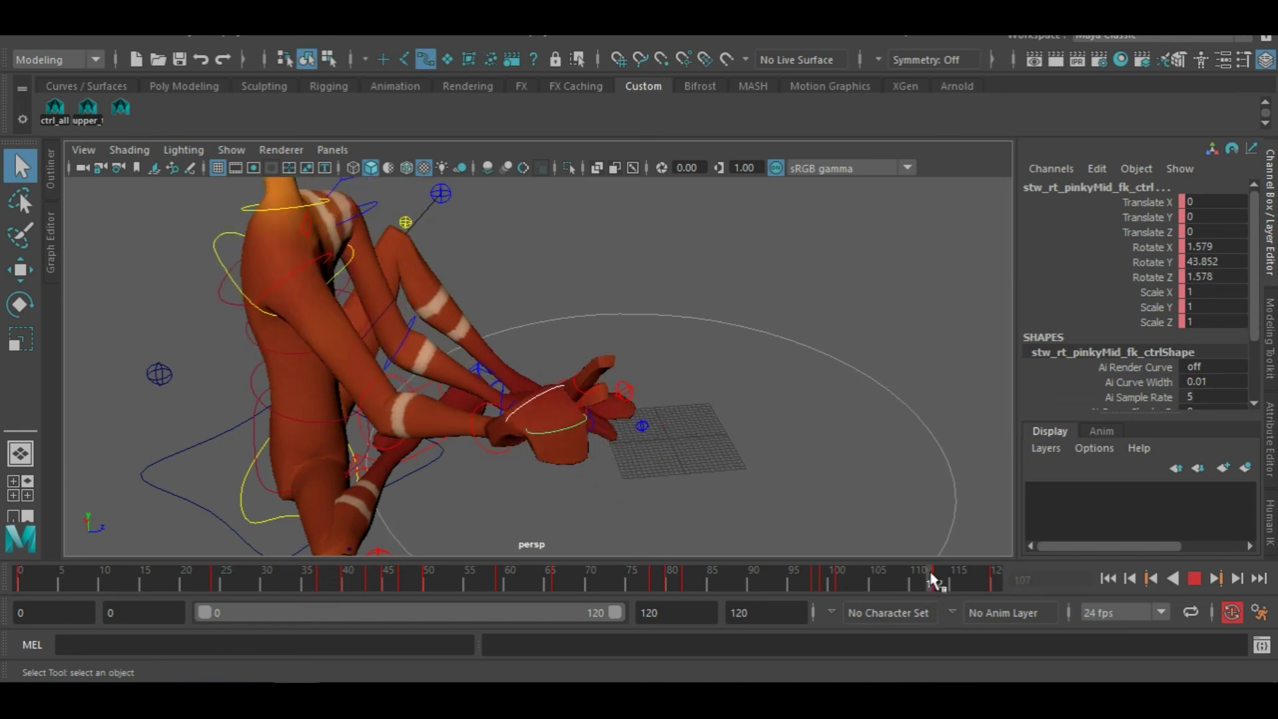
{"action": "key", "text": "alt+v"}
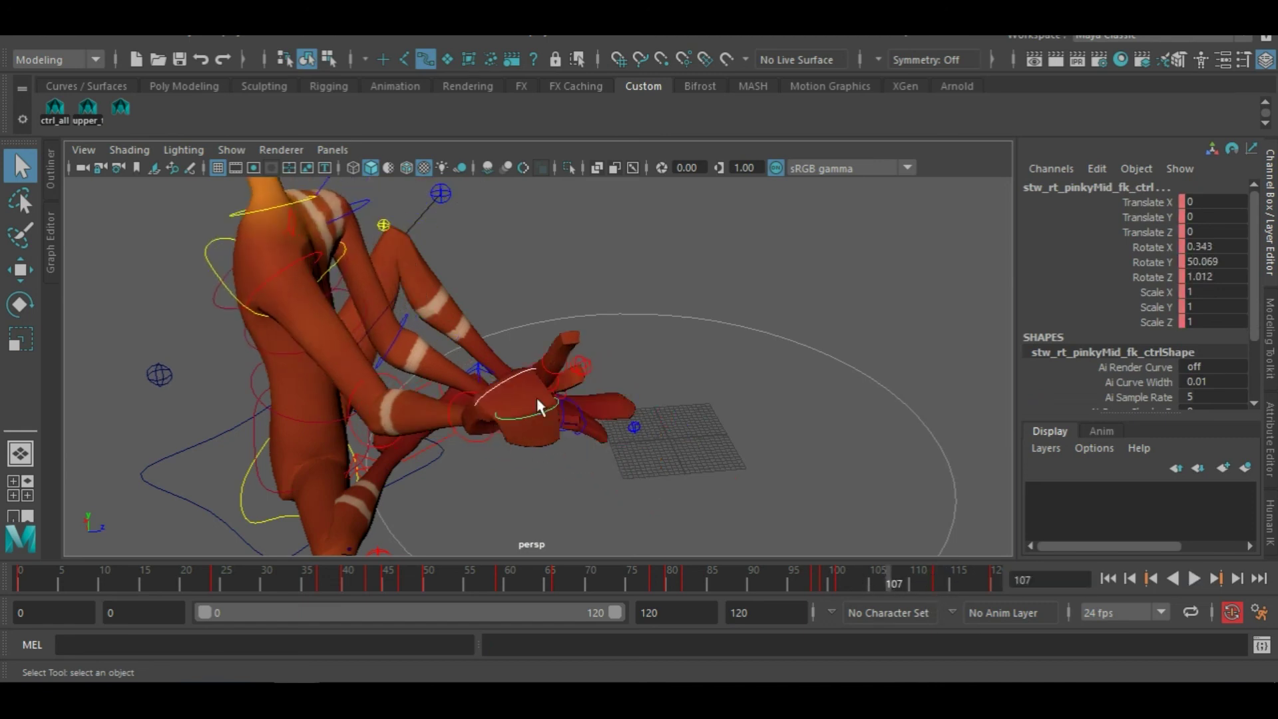
{"action": "key", "text": "e"}
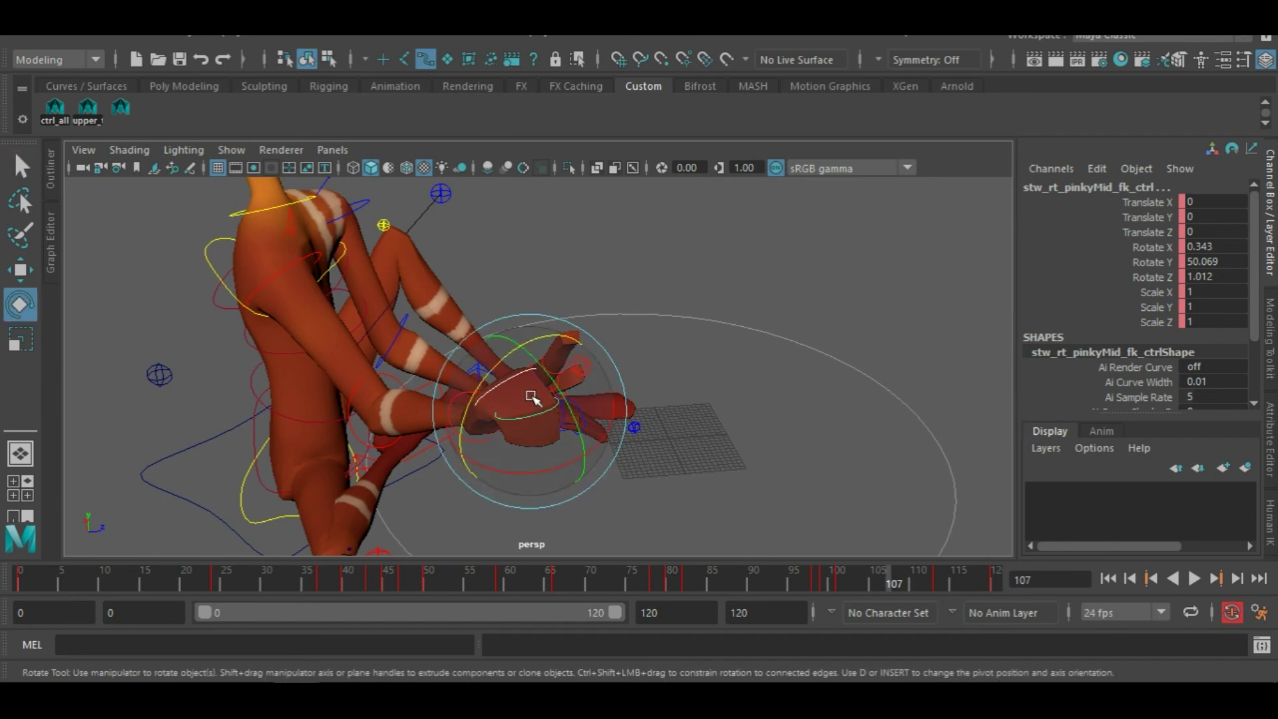
{"action": "left_click_drag", "start_coordinate": [536, 395], "coordinate": [554, 373]}
{"action": "key", "text": "s"}
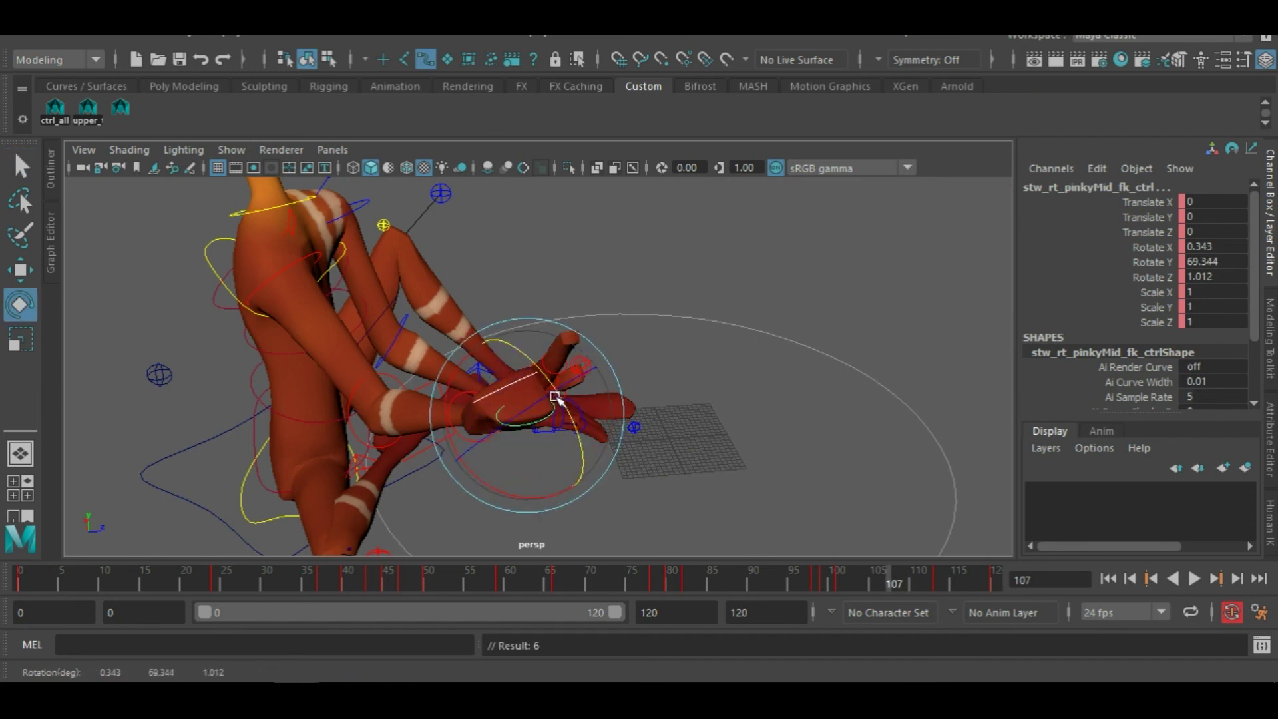
{"action": "key", "text": "alt+v"}
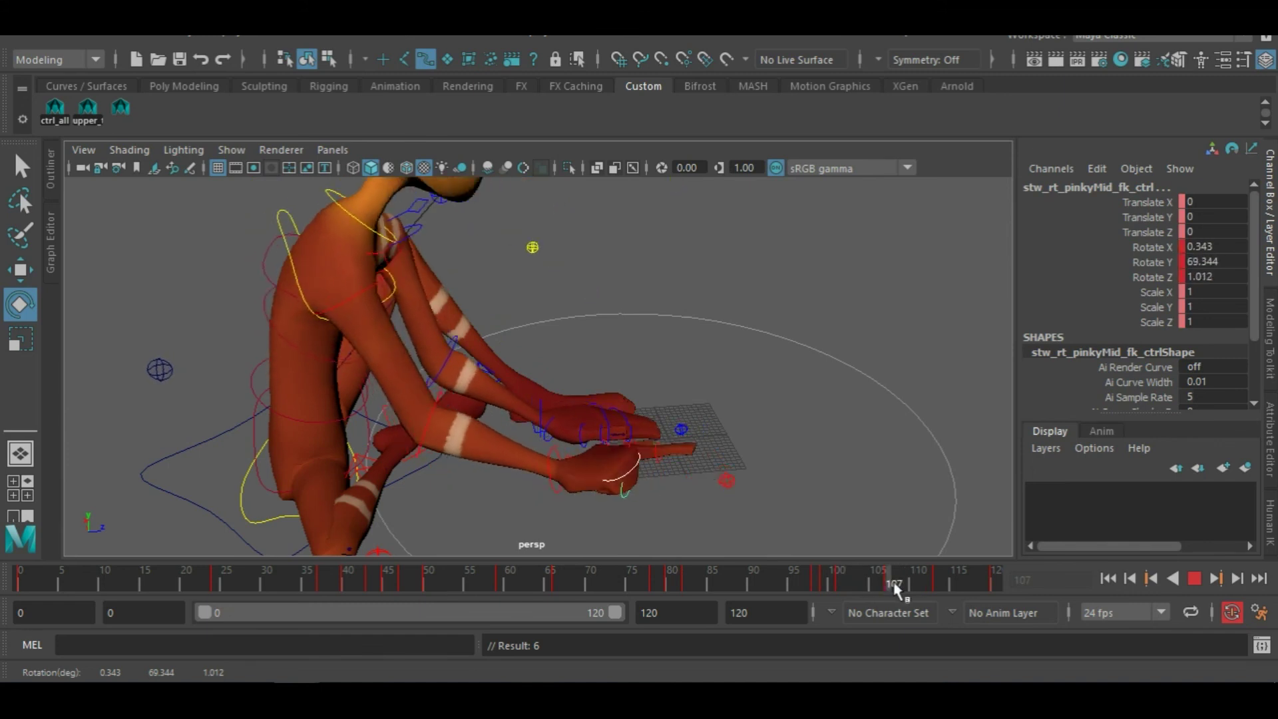
Move the curled right pinky key from frame 107 to frame 110 and play back the surrounding motion
{"action": "key", "text": "alt+v"}
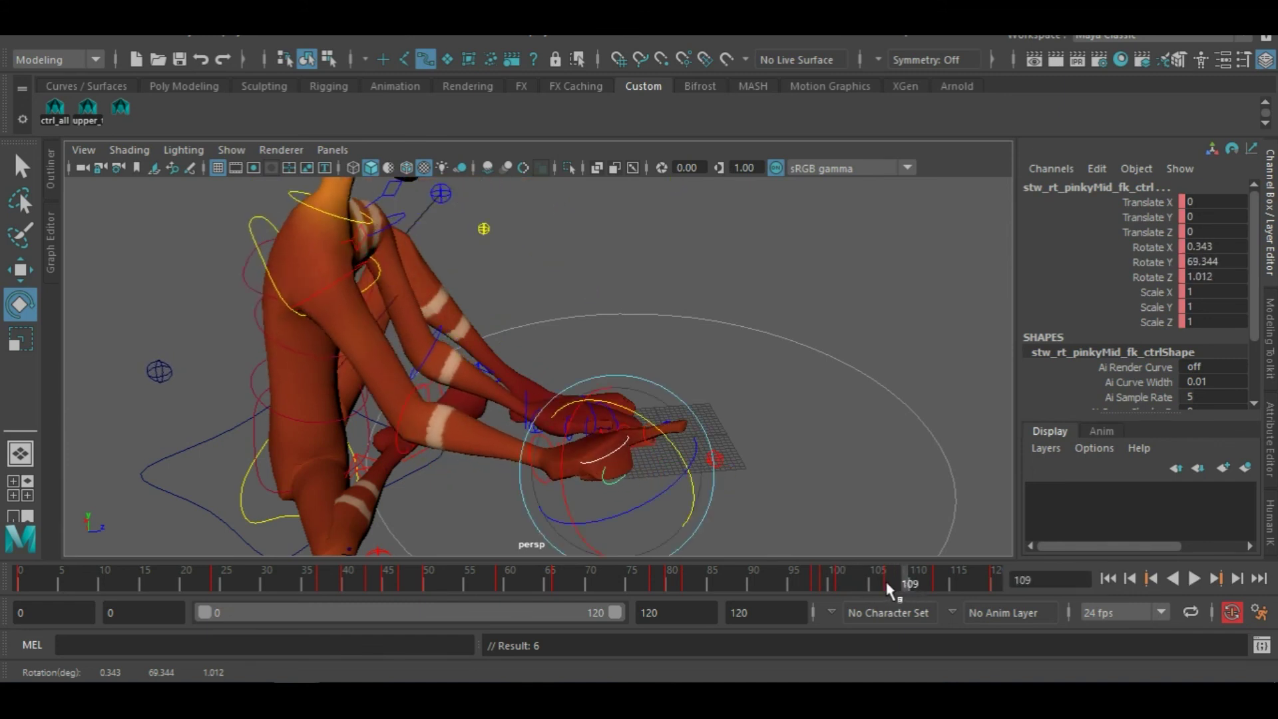
{"action": "key", "text": "alt+v"}
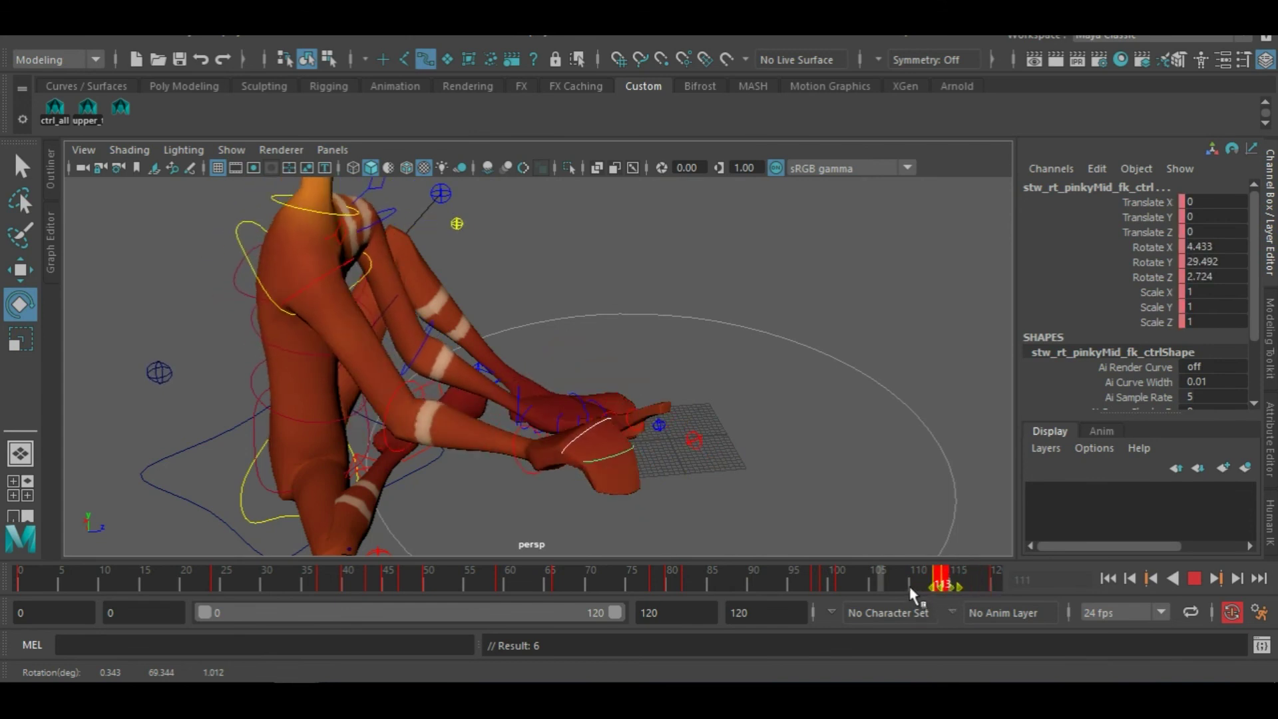
{"action": "mouse_move", "coordinate": [929, 589]}
{"action": "left_mouse_down"}
{"action": "mouse_move", "coordinate": [870, 605]}
{"action": "mouse_move", "coordinate": [886, 598]}
{"action": "left_mouse_up"}
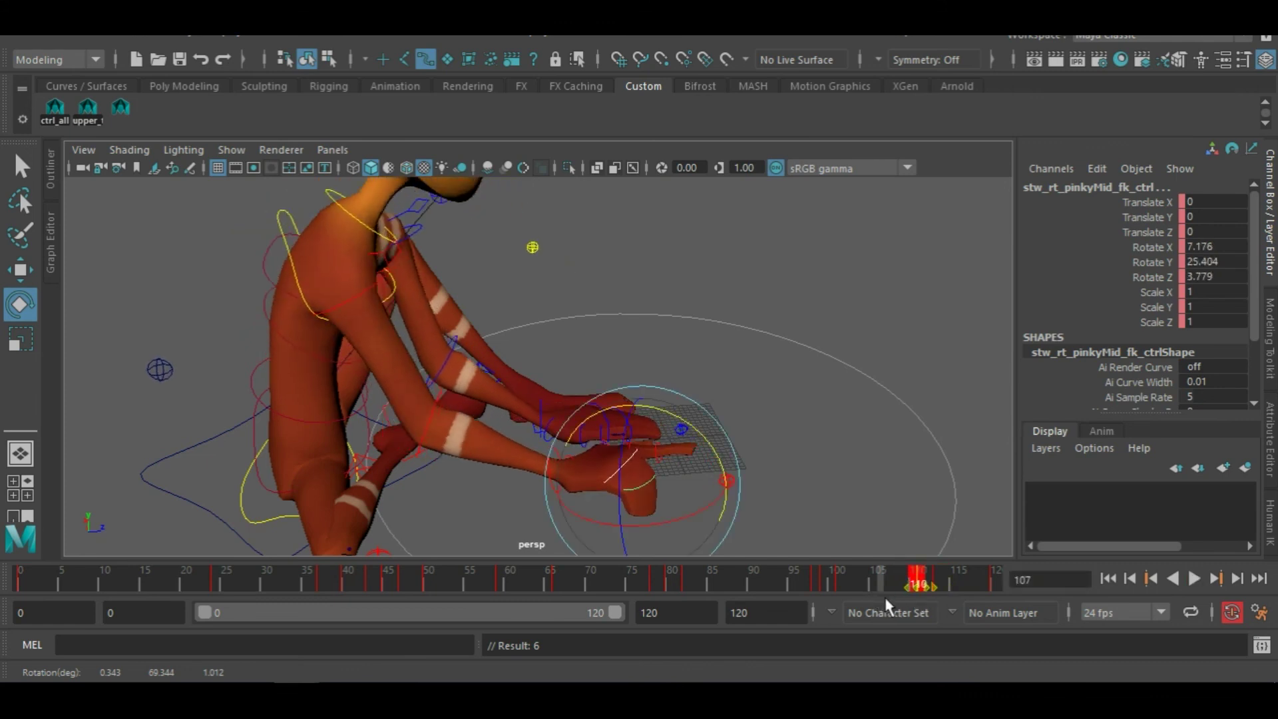
{"action": "left_click", "coordinate": [893, 583]}
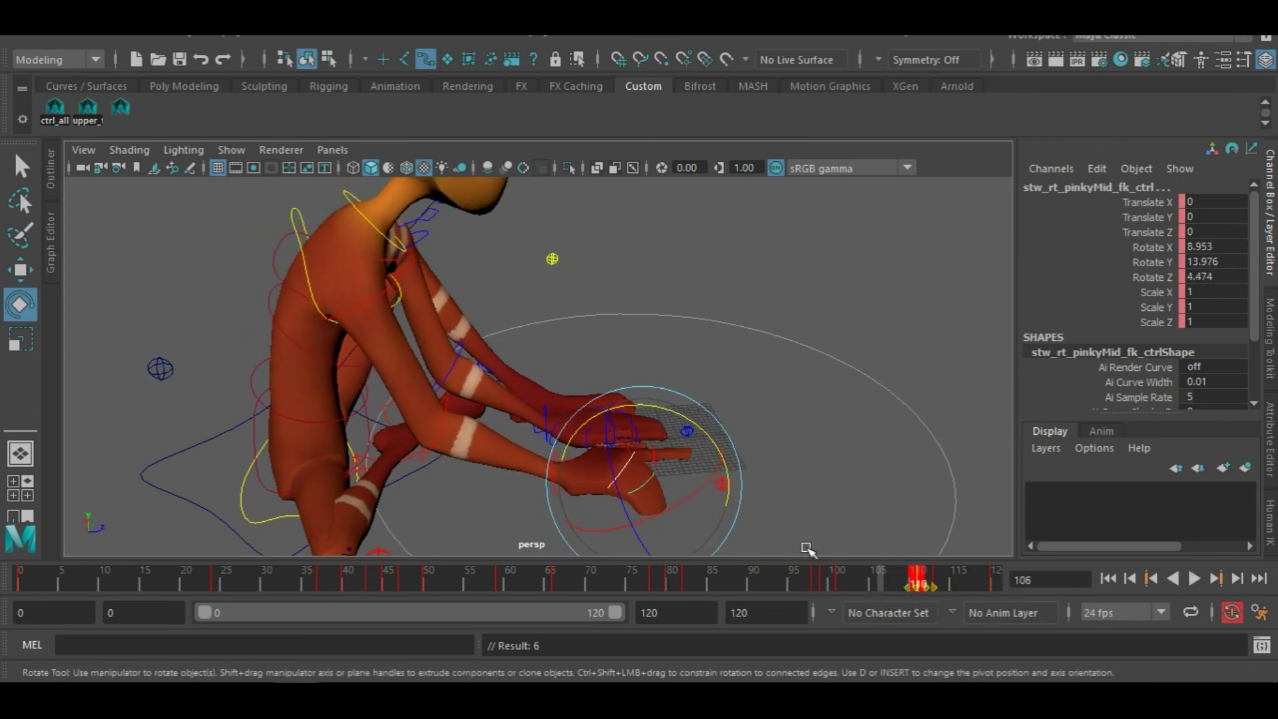
{"action": "left_click", "coordinate": [767, 579]}
{"action": "key", "text": "alt+v"}
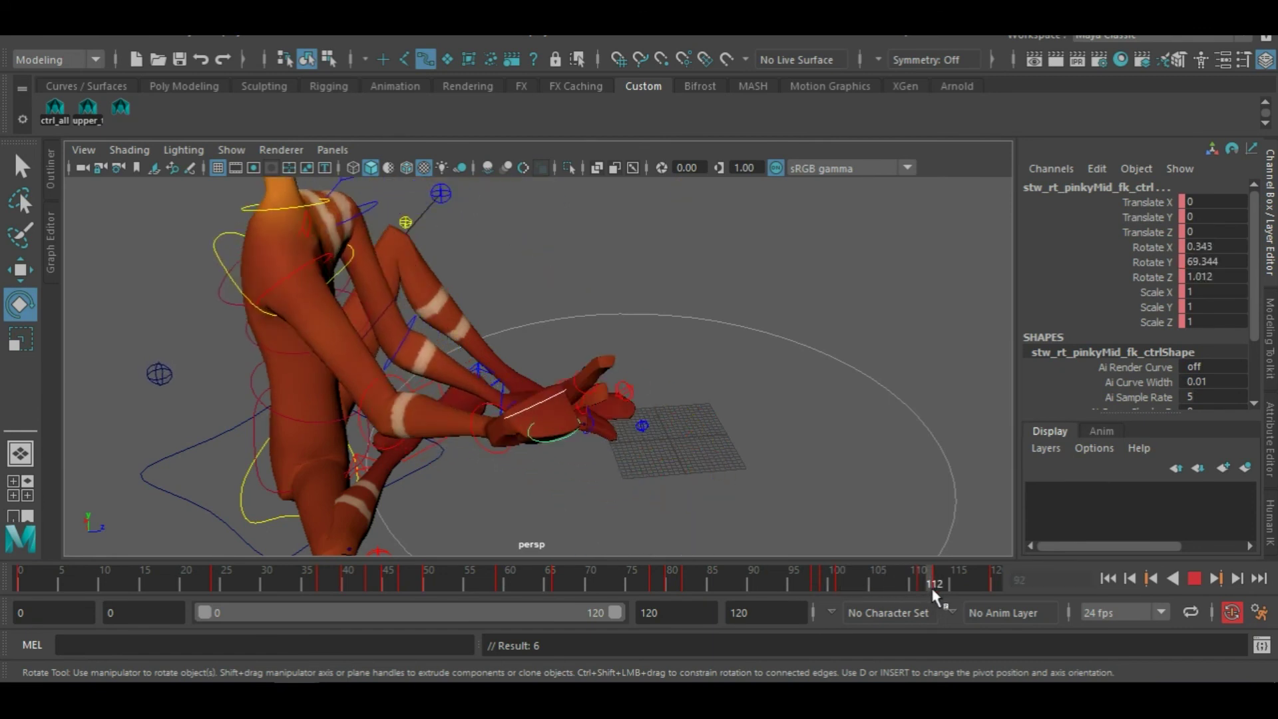
Carry the right pinky's 69.344 Rotate Y curl from frame 111 onto frame 113, key it, and scrub to frame 120
{"action": "left_click_drag", "start_coordinate": [932, 590], "coordinate": [936, 590]}
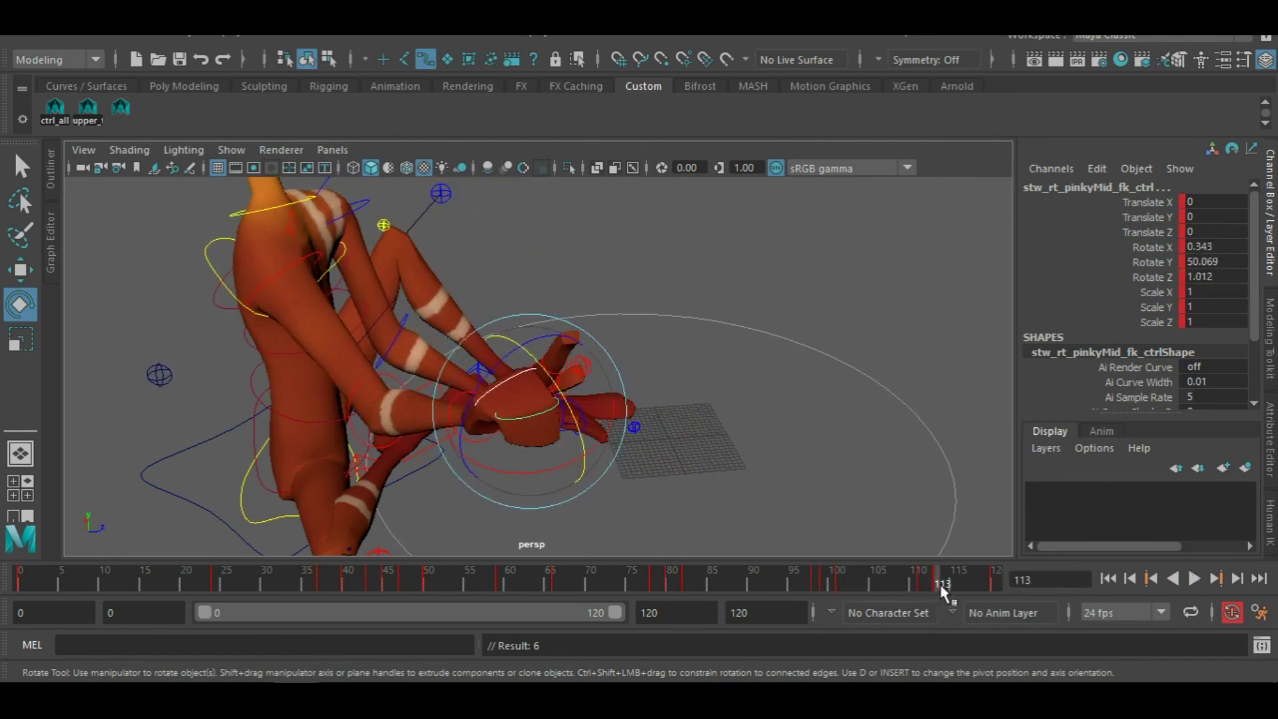
{"action": "left_click", "coordinate": [921, 584]}
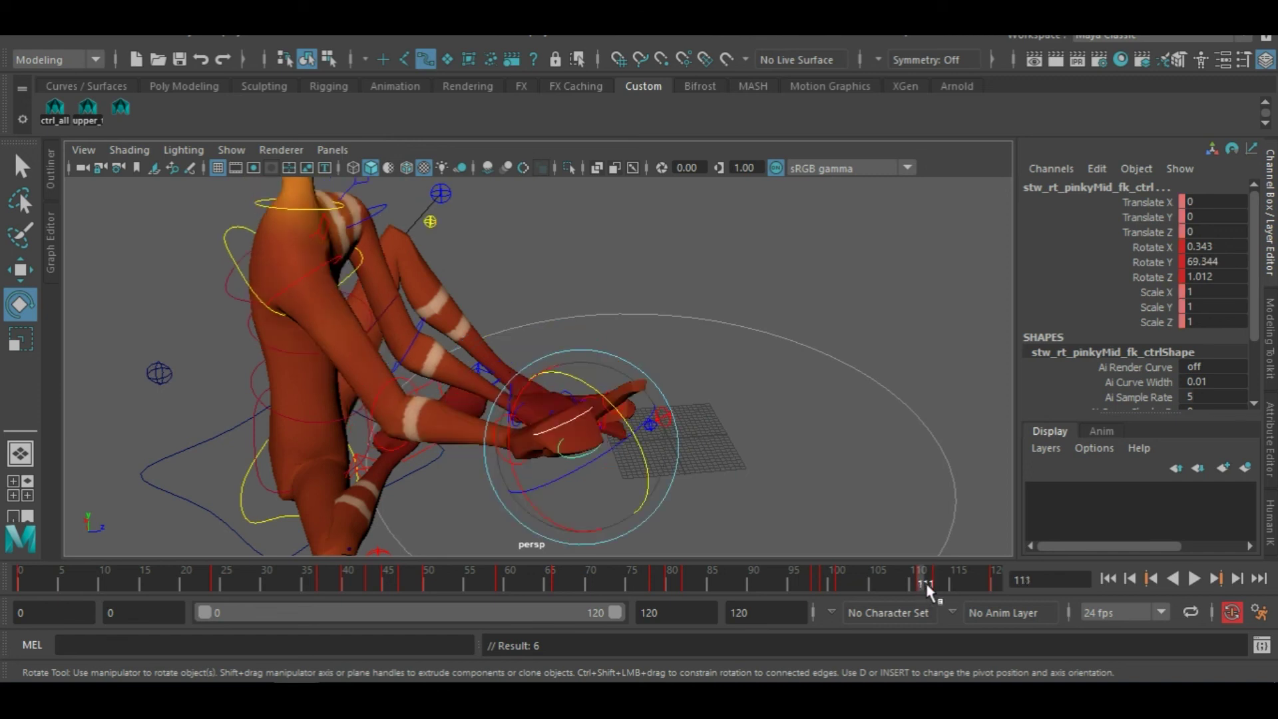
{"action": "key", "text": "alt+v"}
{"action": "key", "text": "alt+v"}
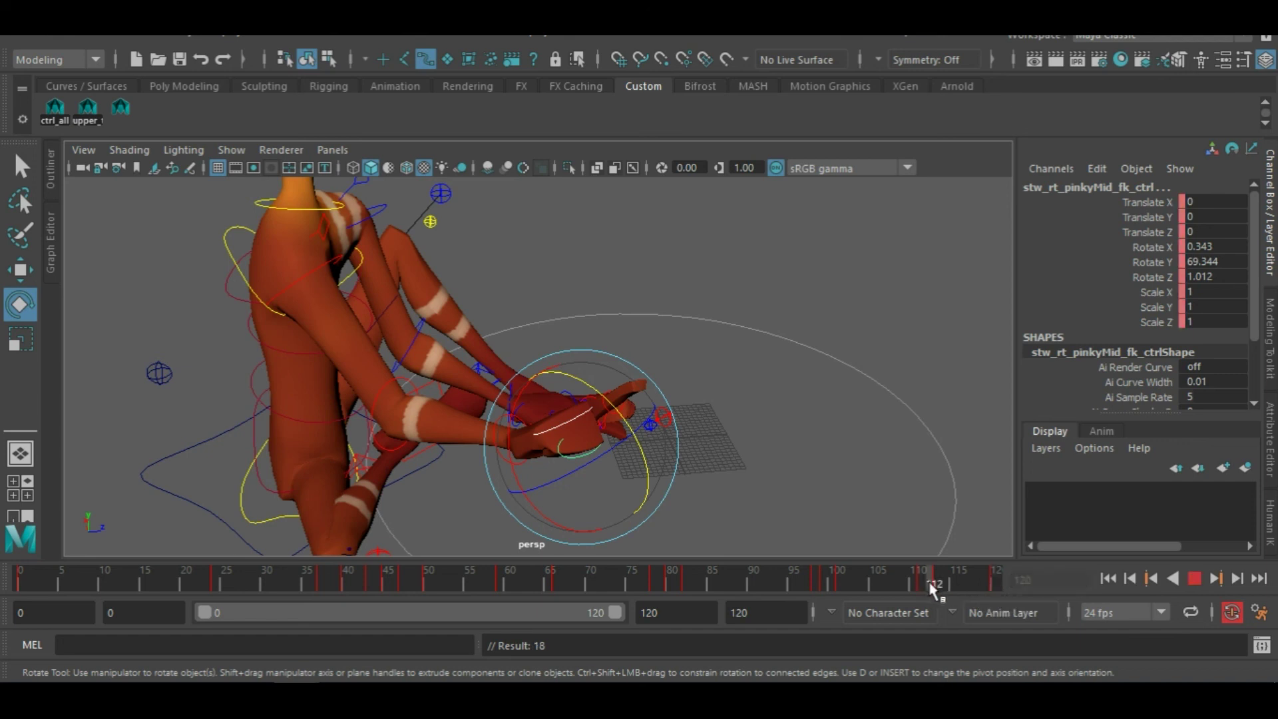
{"action": "left_click", "coordinate": [938, 586]}
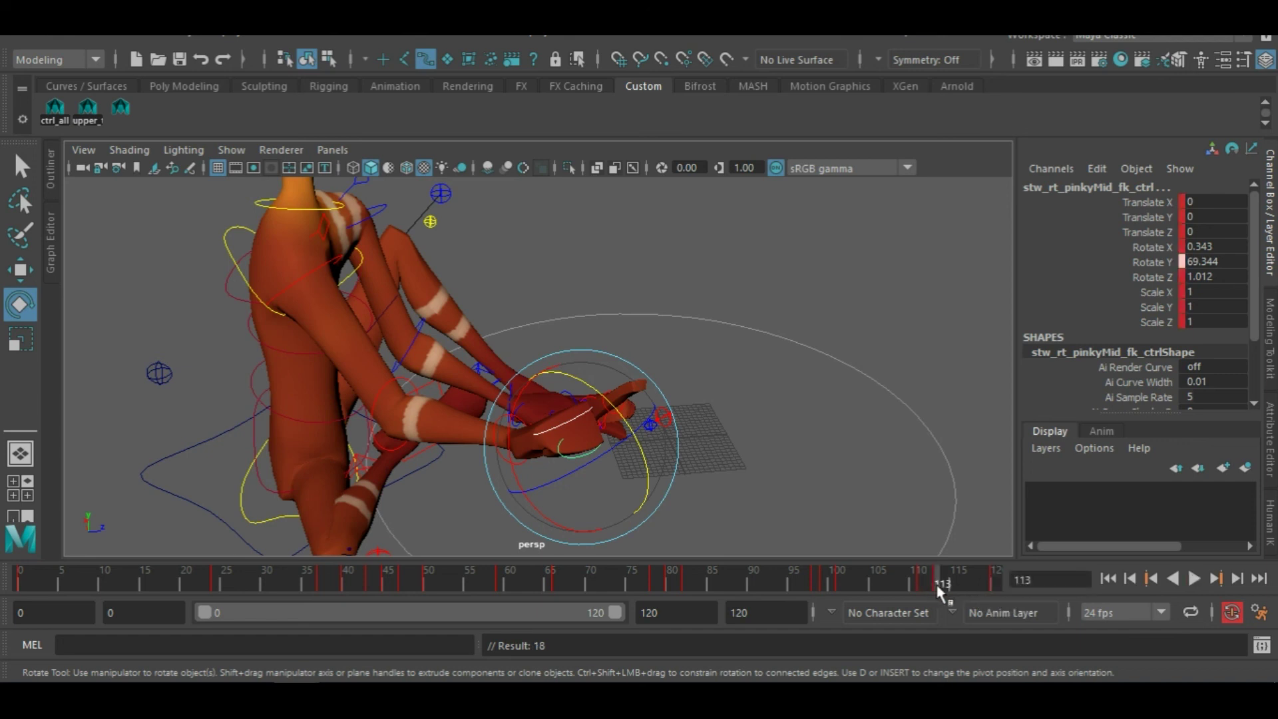
{"action": "key", "text": "alt+v"}
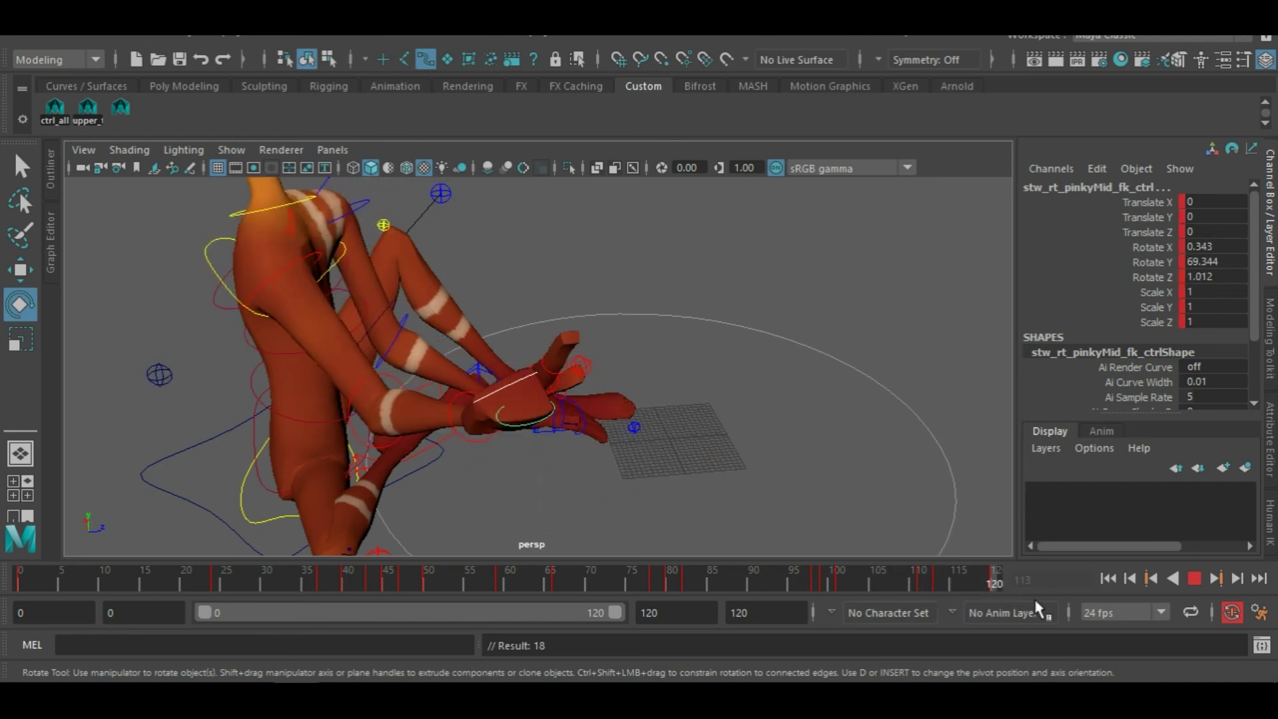
{"action": "mouse_move", "coordinate": [935, 589]}
{"action": "left_mouse_down"}
{"action": "mouse_move", "coordinate": [833, 565]}
{"action": "mouse_move", "coordinate": [1039, 602]}
{"action": "left_mouse_up"}
Save the character animation scene as animat.mb
{"action": "scroll", "coordinate": [780, 442], "scroll_direction": "down", "scroll_amount": 3}
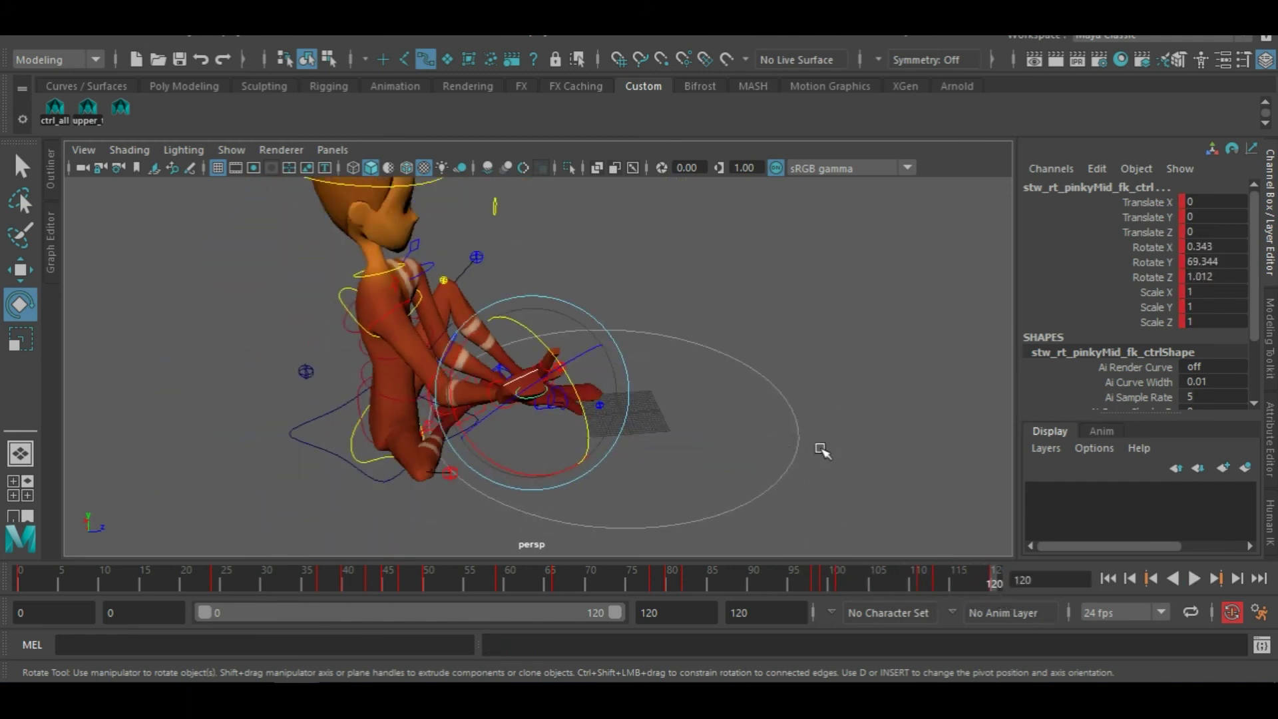
{"action": "left_click_drag", "start_coordinate": [822, 451], "coordinate": [784, 454], "text": "alt"}
{"action": "scroll", "coordinate": [790, 473], "scroll_direction": "down", "scroll_amount": 4}
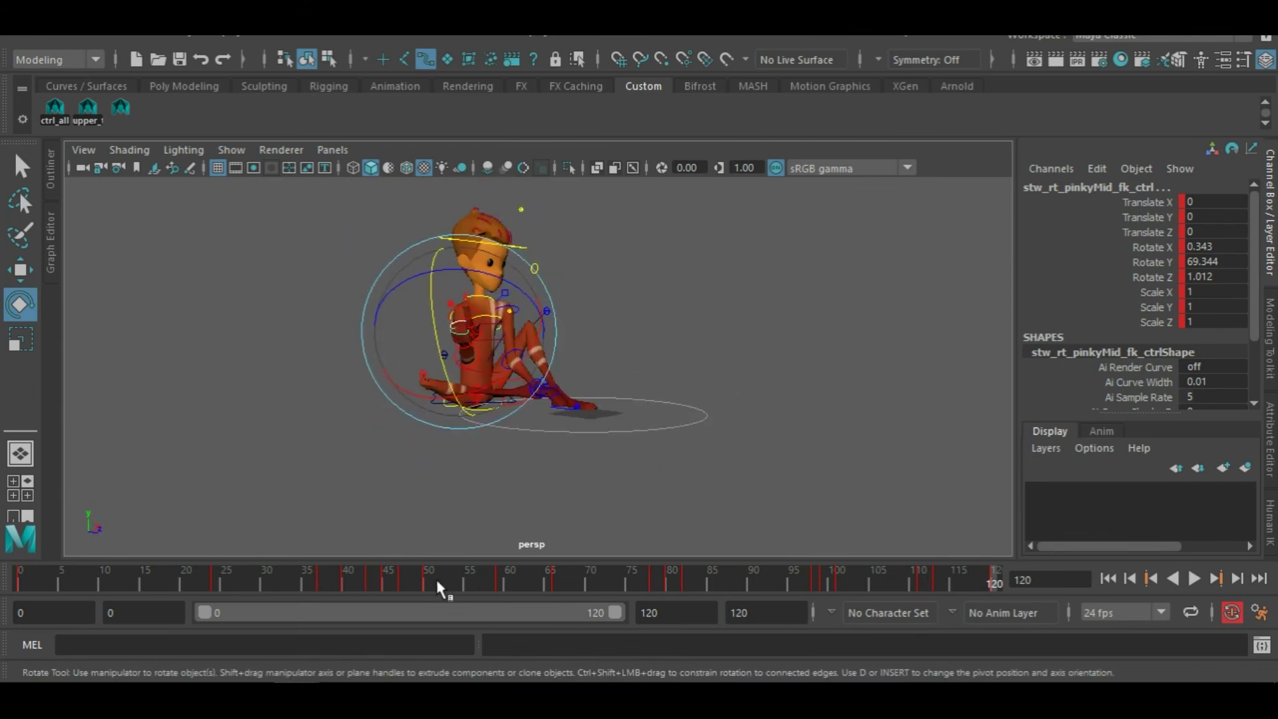
{"action": "key", "text": "ctrl+s"}
{"action": "key", "text": "e"}
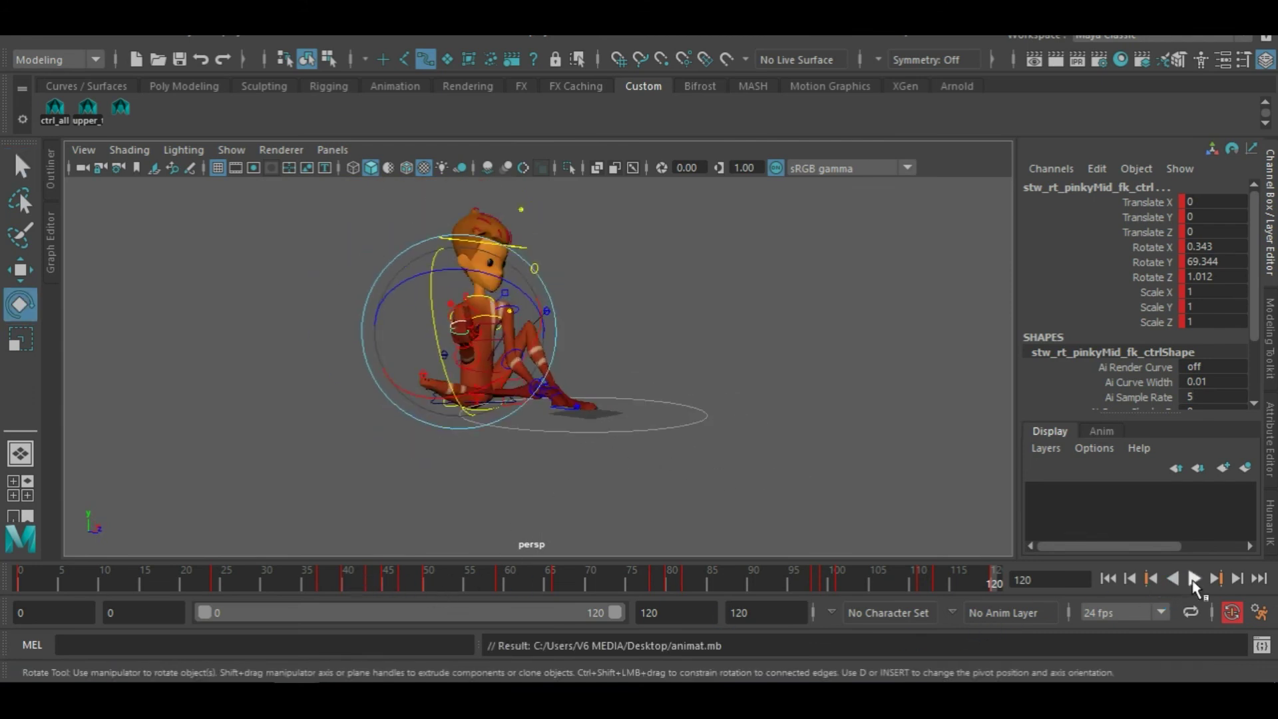
Play the full animation, stop it, and scrub back to frame 34 to examine the body and hand motion
{"action": "left_click", "coordinate": [1194, 579]}
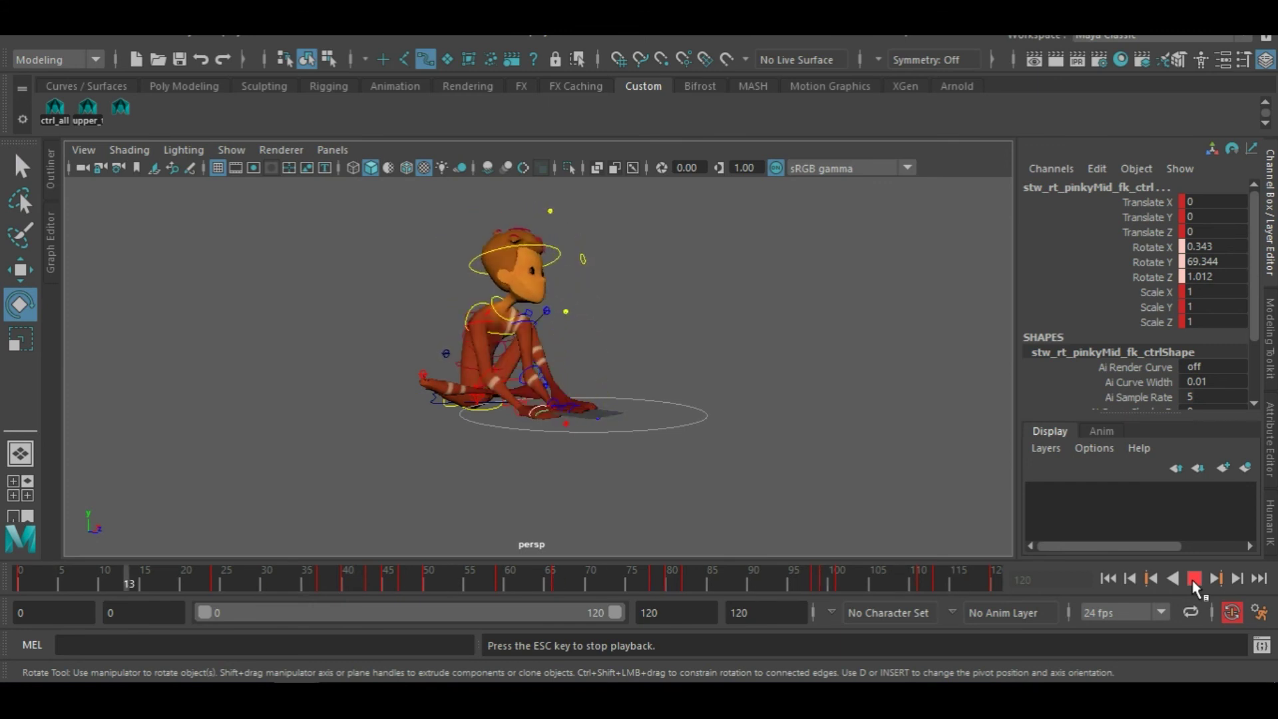
{"action": "scroll", "coordinate": [762, 390], "scroll_direction": "up", "scroll_amount": 7}
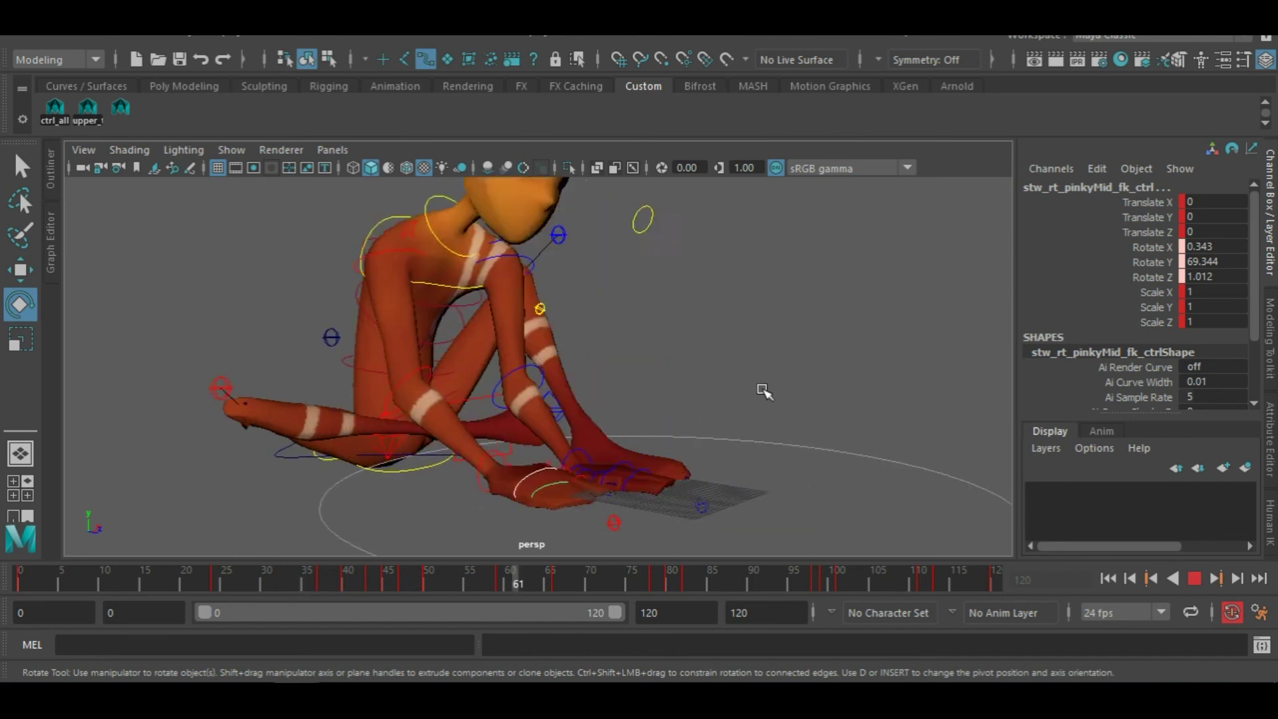
{"action": "middle_click_drag", "start_coordinate": [668, 407], "coordinate": [773, 461], "text": "alt"}
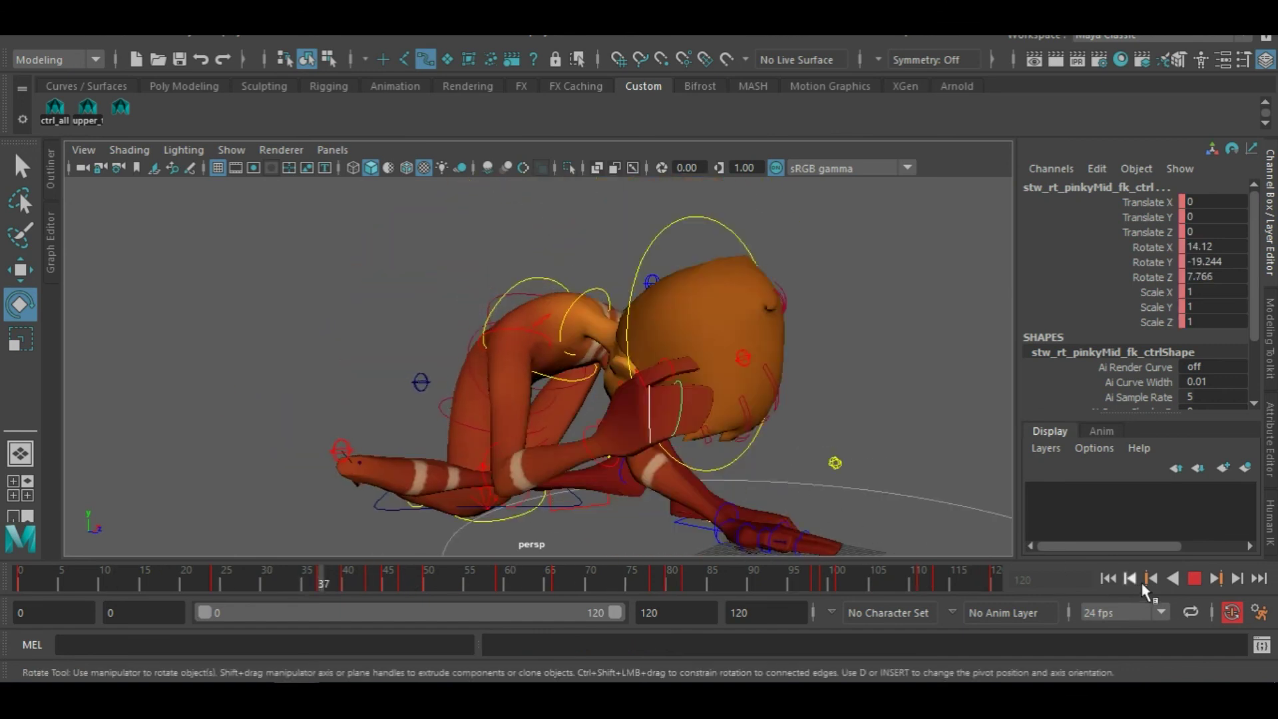
{"action": "left_click", "coordinate": [1198, 581]}
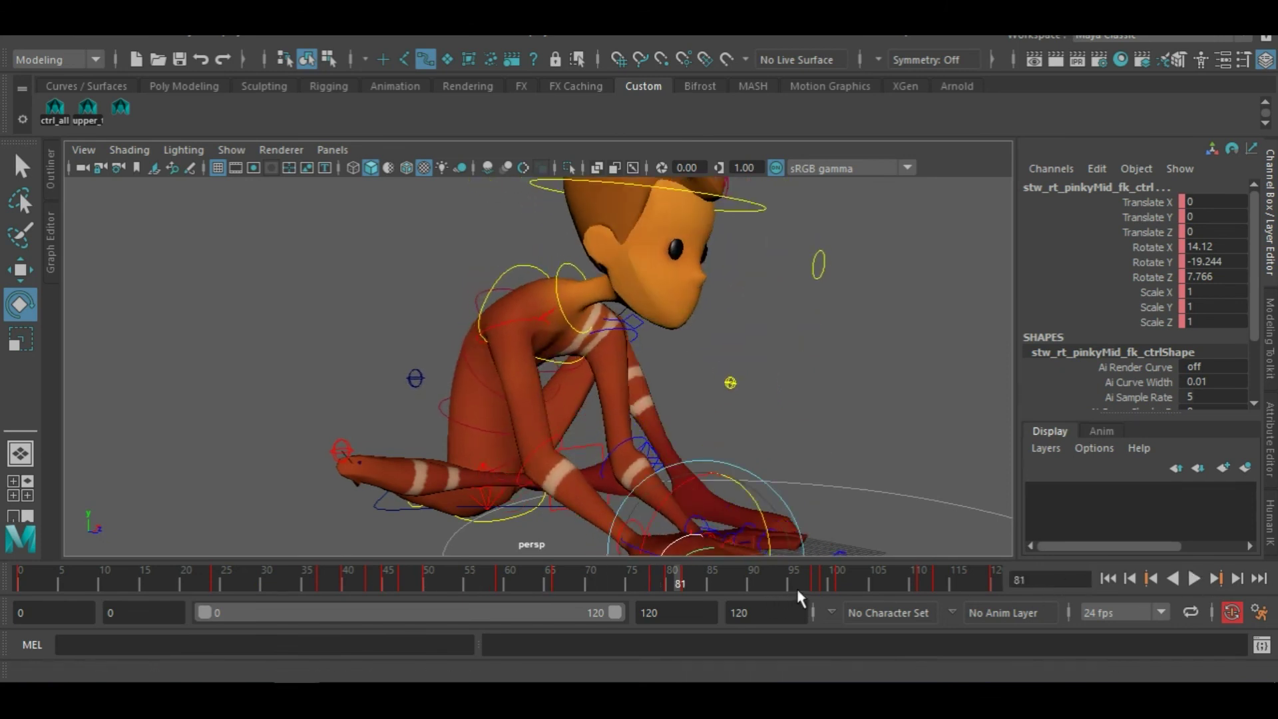
{"action": "left_click", "coordinate": [844, 580]}
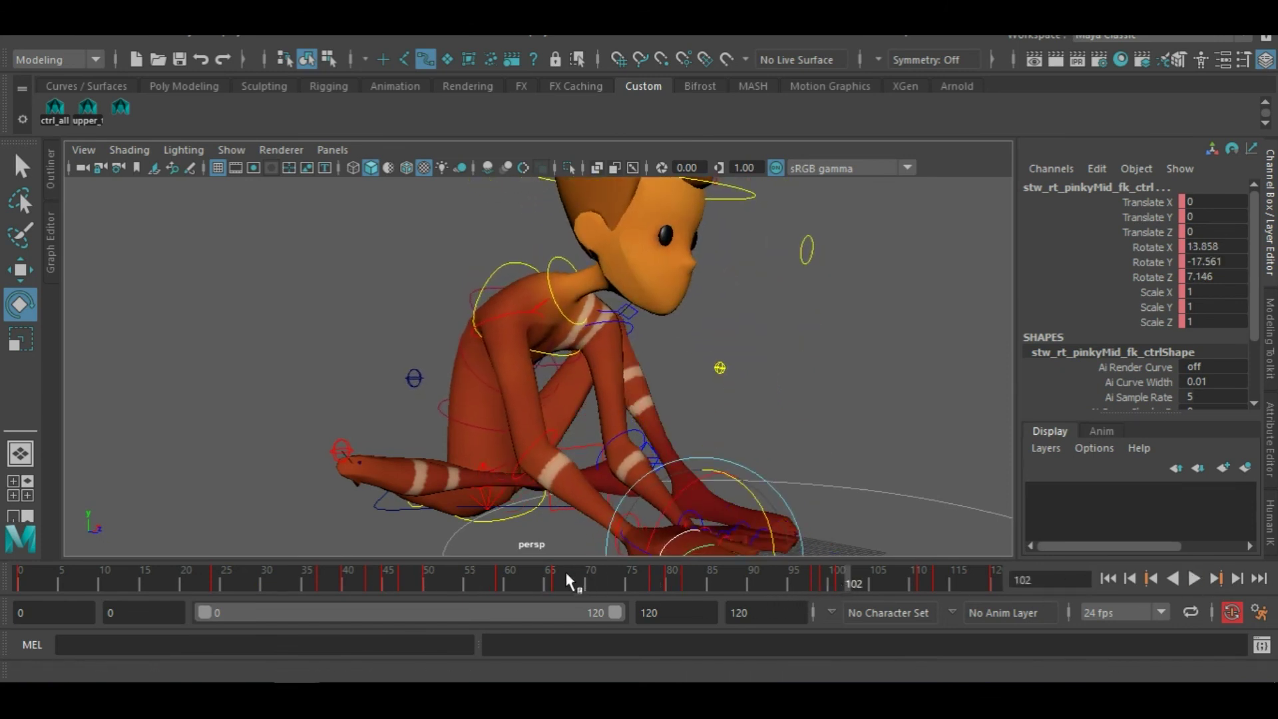
{"action": "left_click_drag", "start_coordinate": [566, 575], "coordinate": [299, 586]}
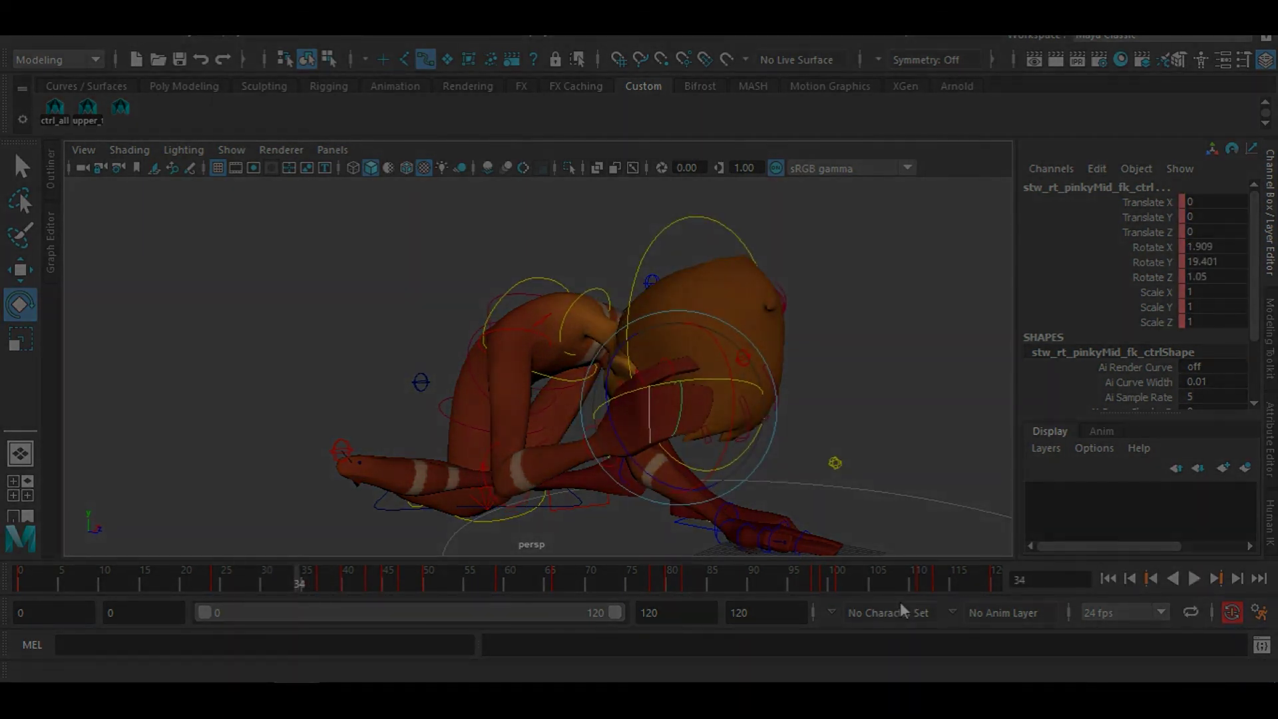